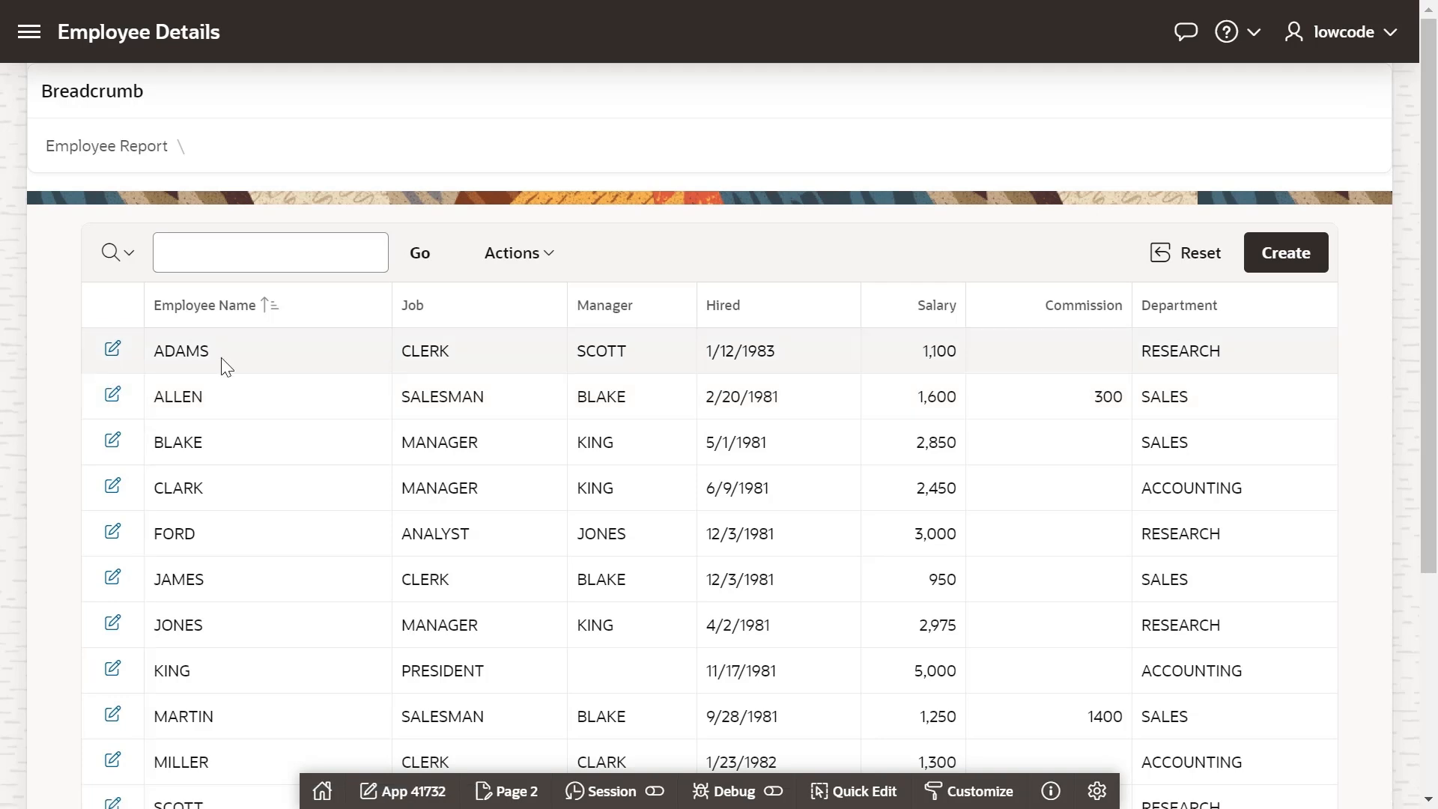
# Step: View the first employee's record from the report, close it, and open the second employee's record
pyautogui.click(113, 350)
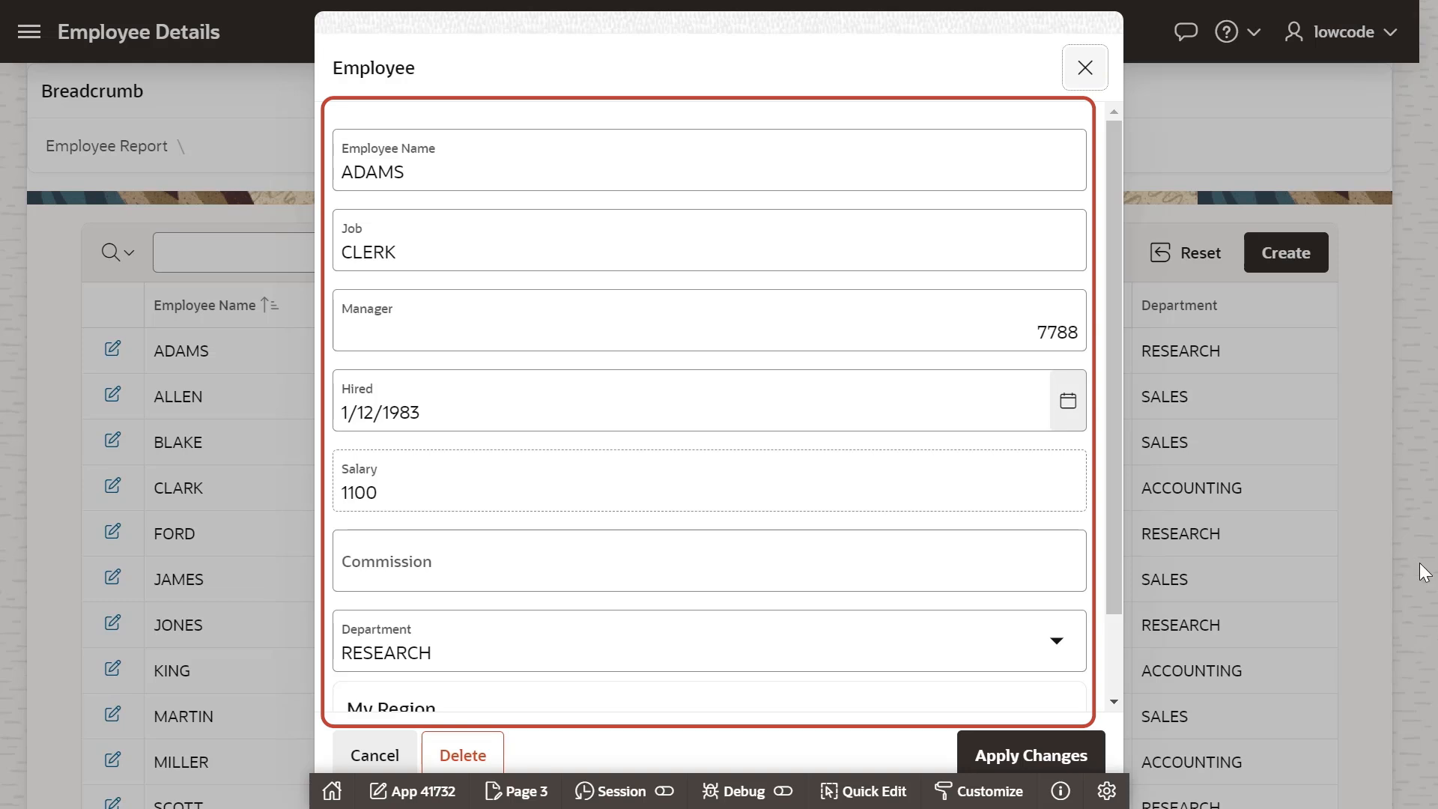
pyautogui.click(1083, 68)
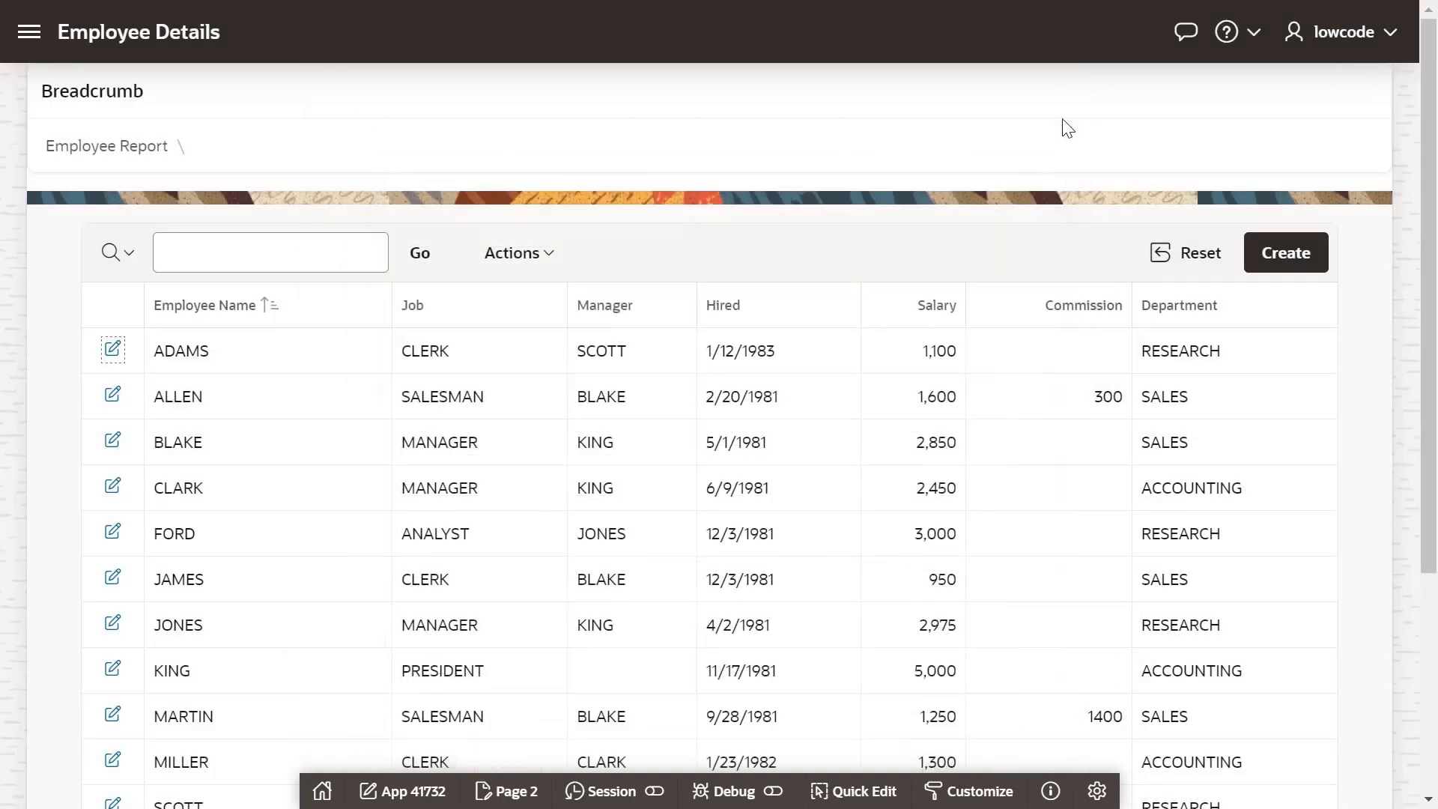
pyautogui.click(112, 395)
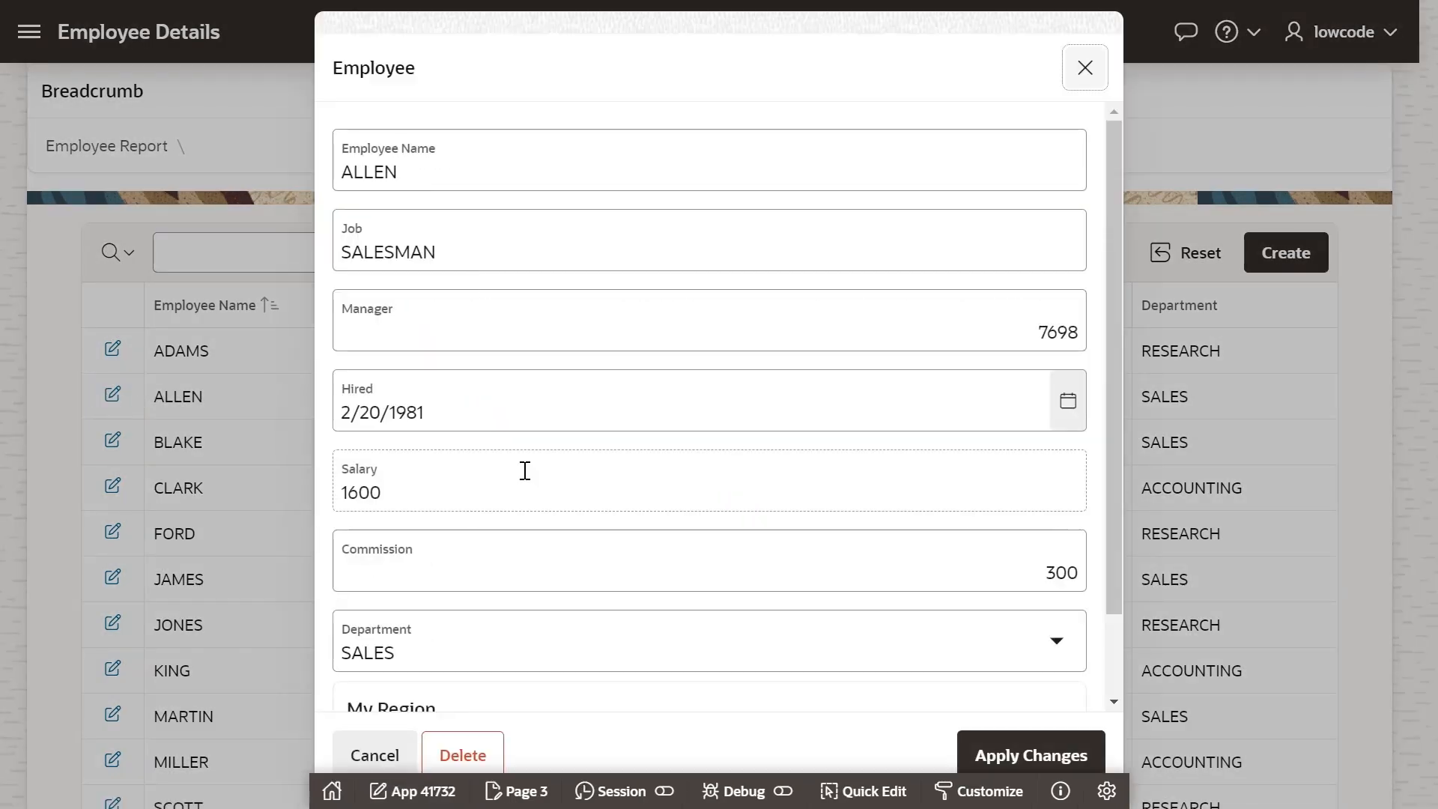
# Step: Open the Employee form page in Page Designer, set its Page Mode to Non-Modal Dialog and save the page
pyautogui.click(523, 790)
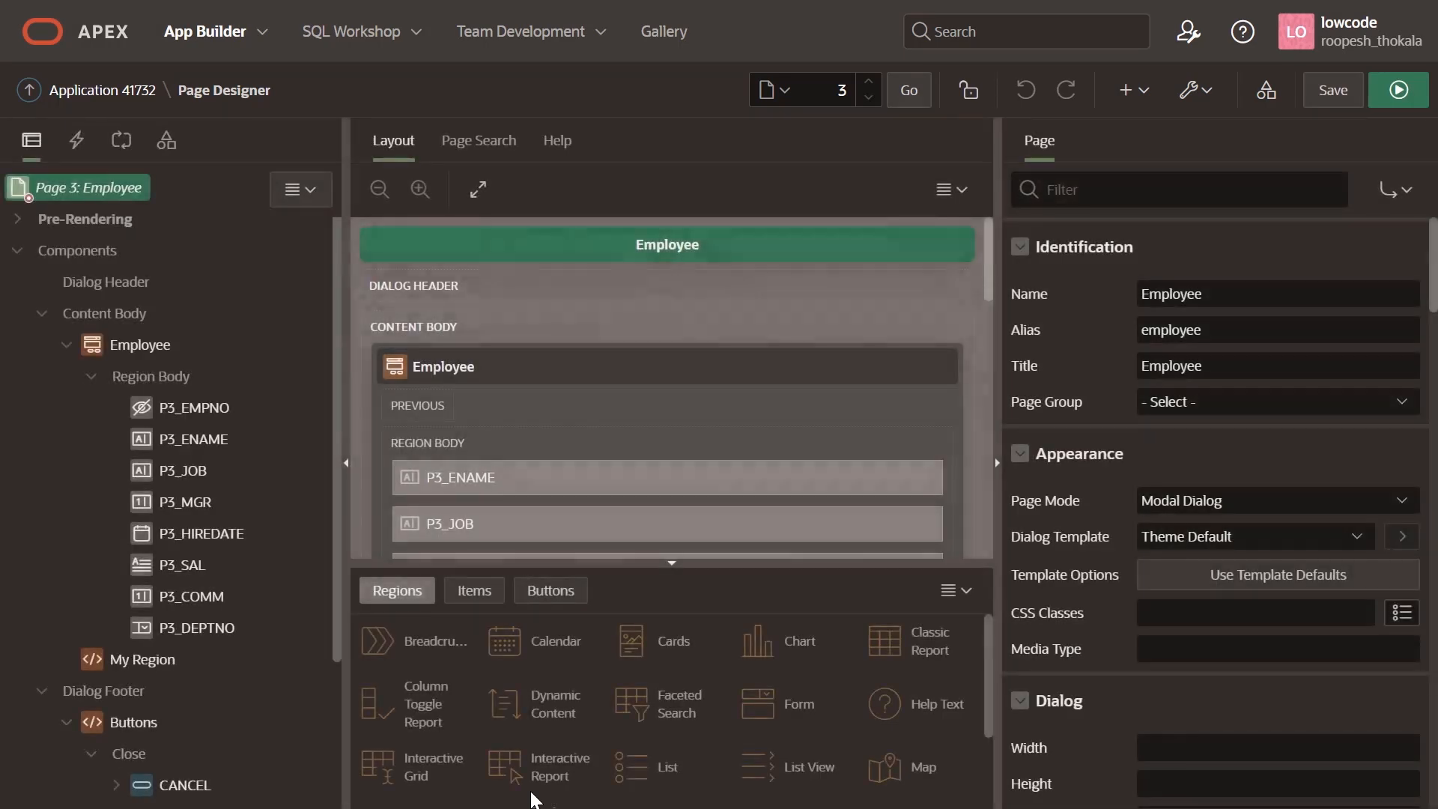
pyautogui.click(1222, 510)
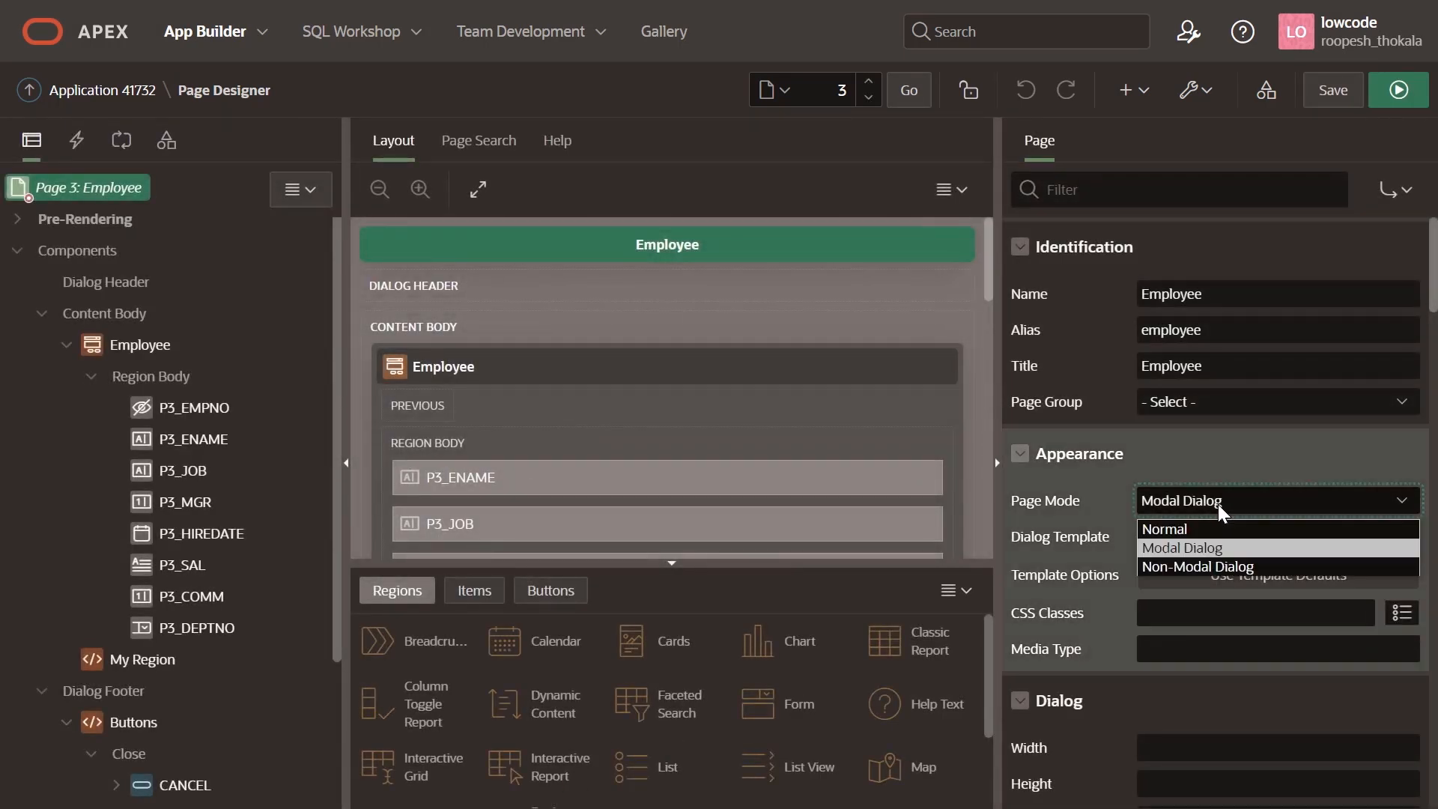
pyautogui.click(1220, 567)
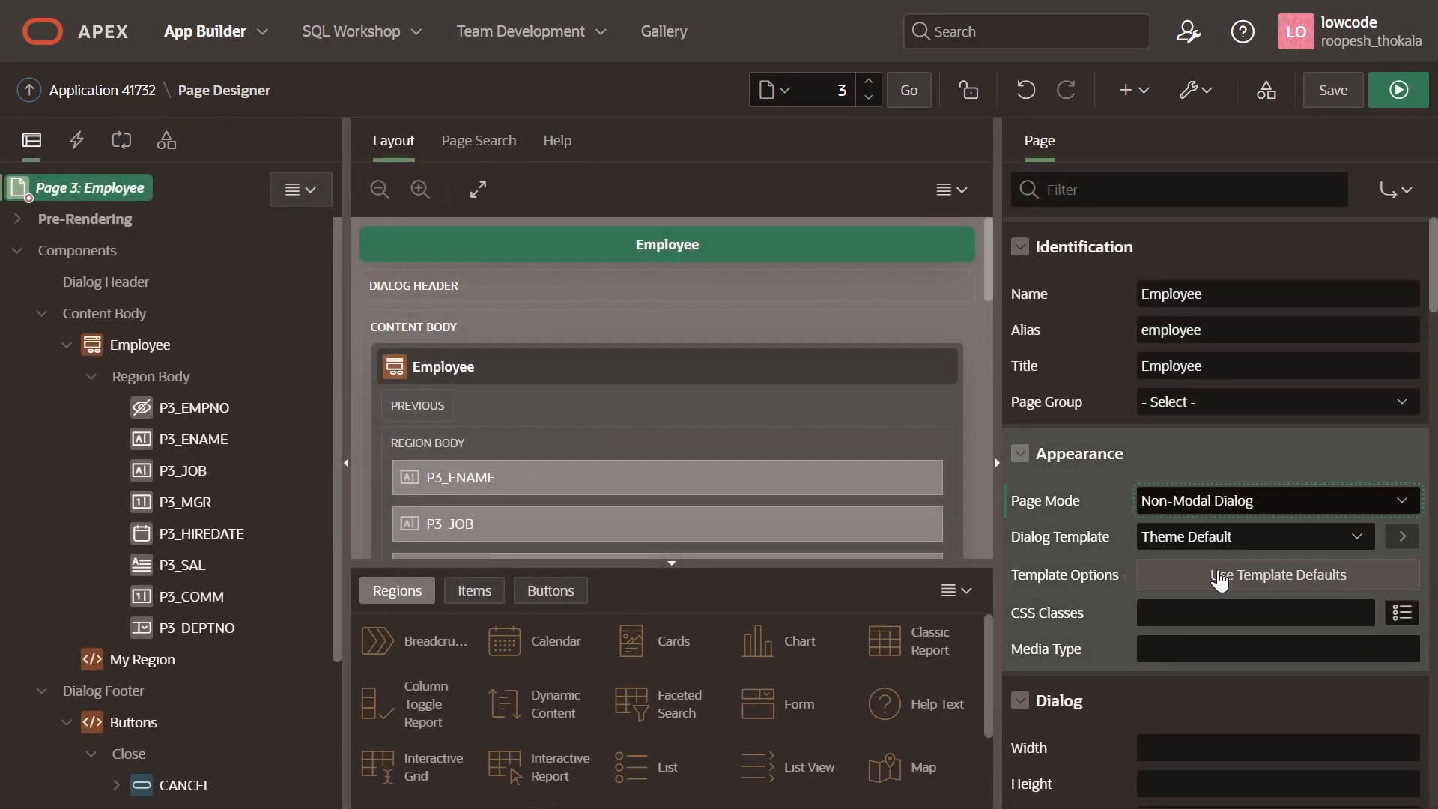
pyautogui.click(1332, 91)
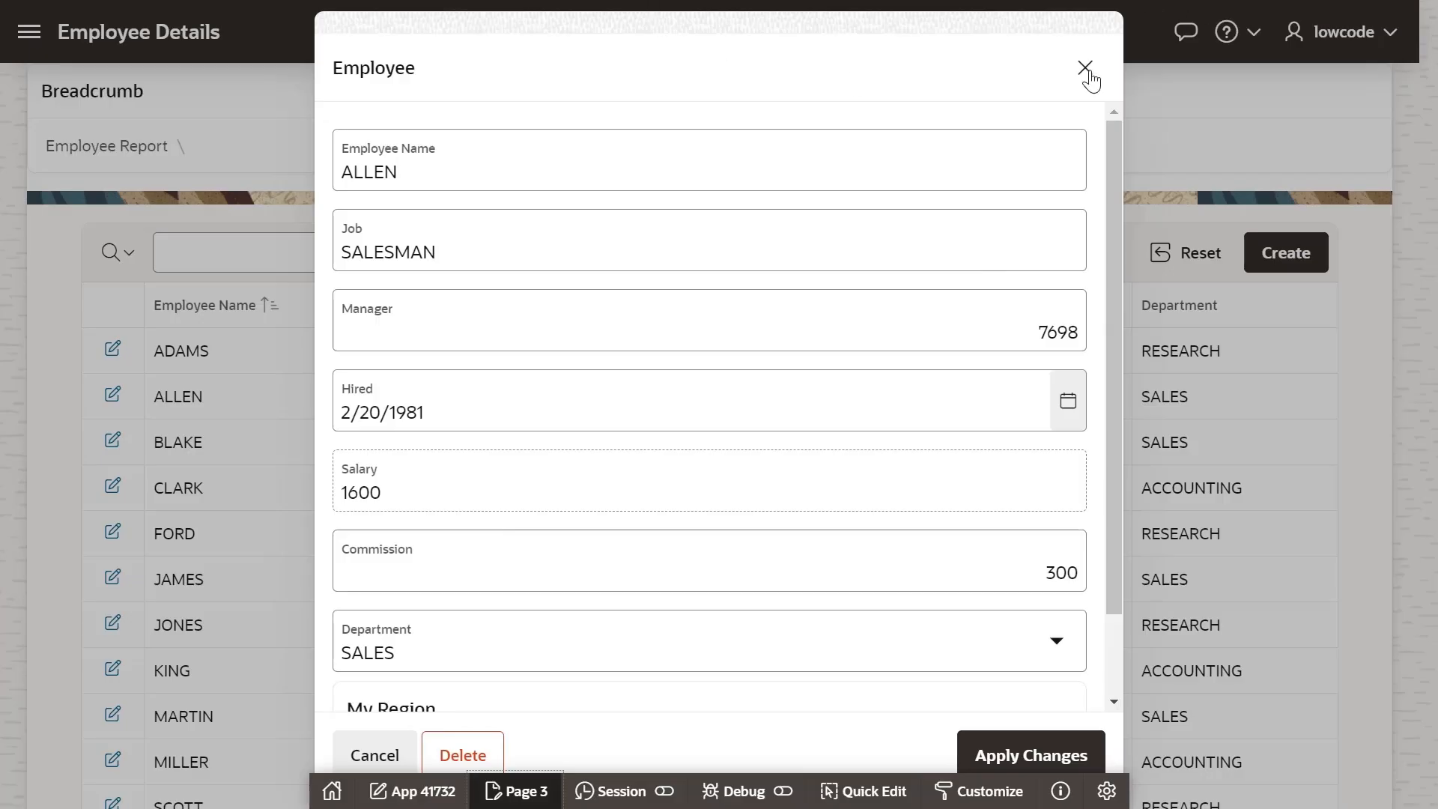
# Step: Close the open employee dialog, reload the Employee Report and reopen the second employee's record to test the new page mode
pyautogui.click(1085, 68)
pyautogui.moveTo(218, 3)
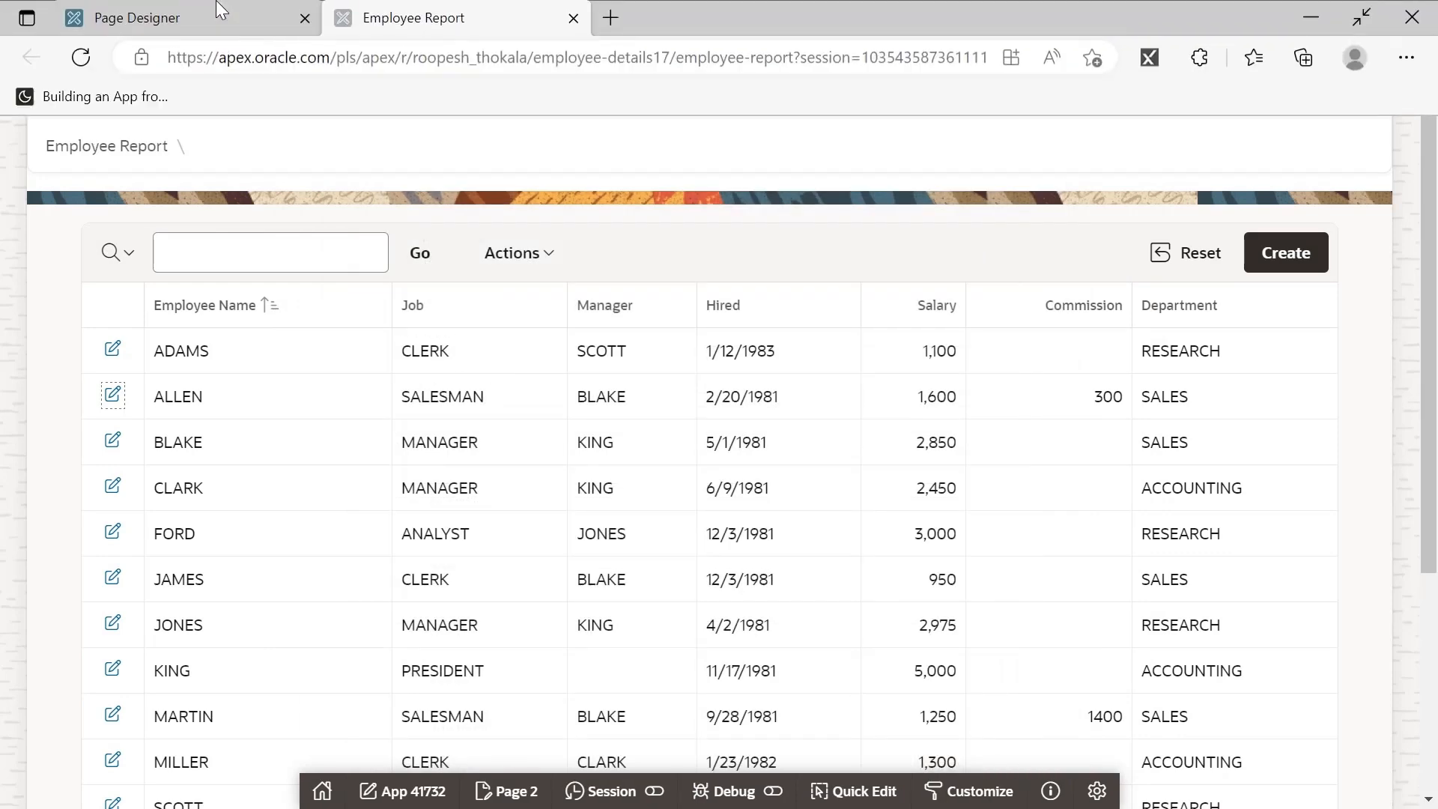
pyautogui.click(74, 71)
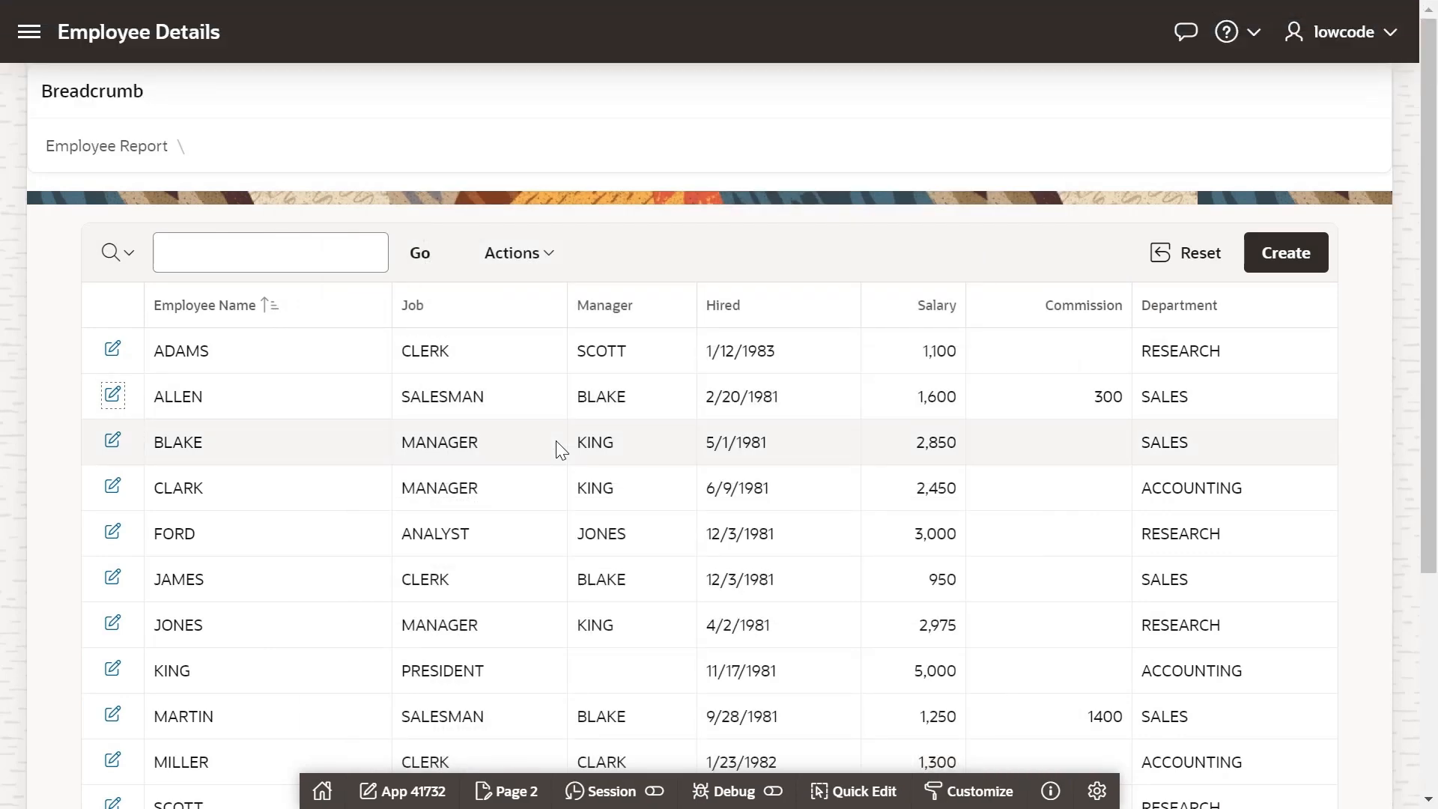
pyautogui.click(113, 396)
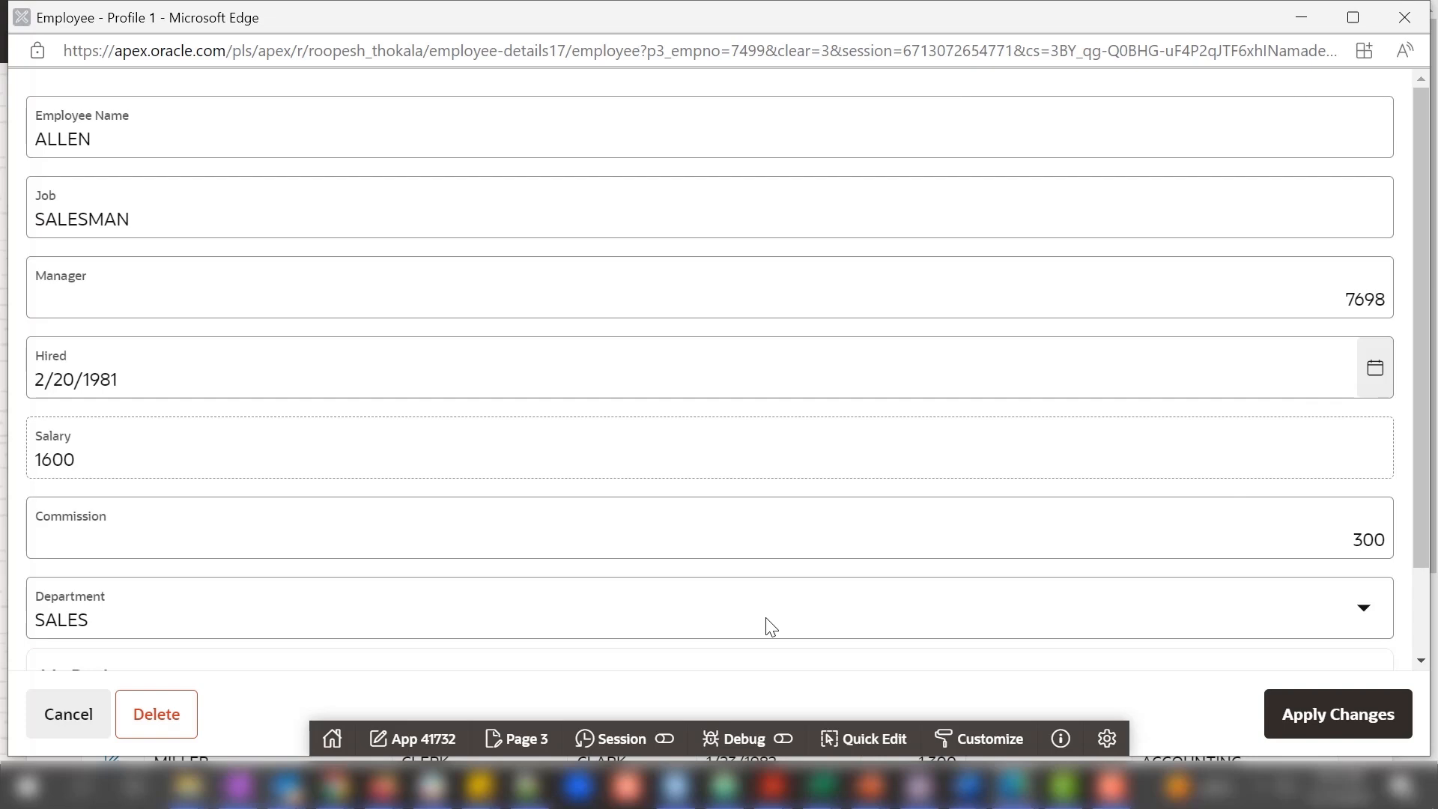
# Step: Move the employee pop-up window around over the report to check that it floats independently
pyautogui.moveTo(438, 21); pyautogui.dragTo(881, 87)
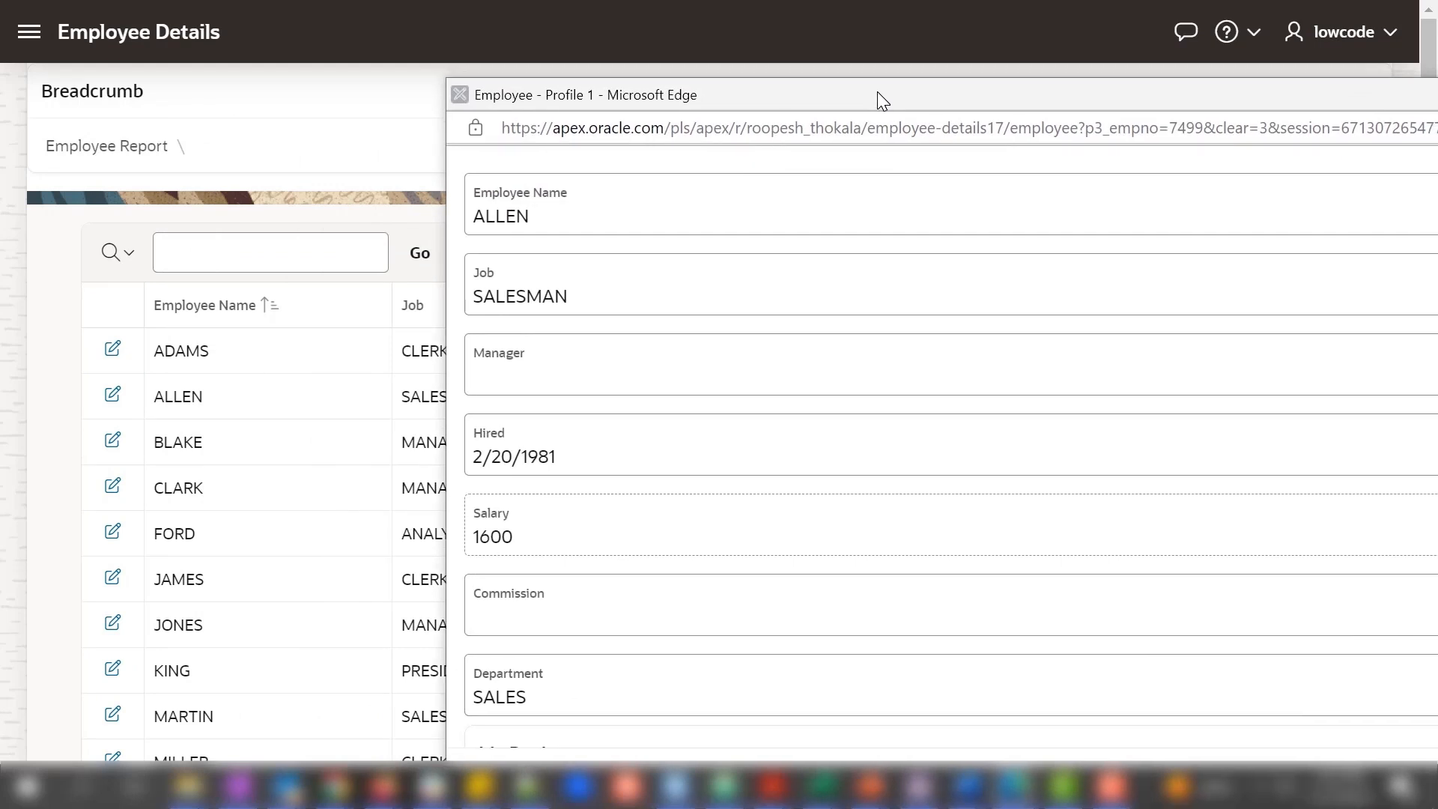
pyautogui.moveTo(878, 92); pyautogui.dragTo(783, 119)
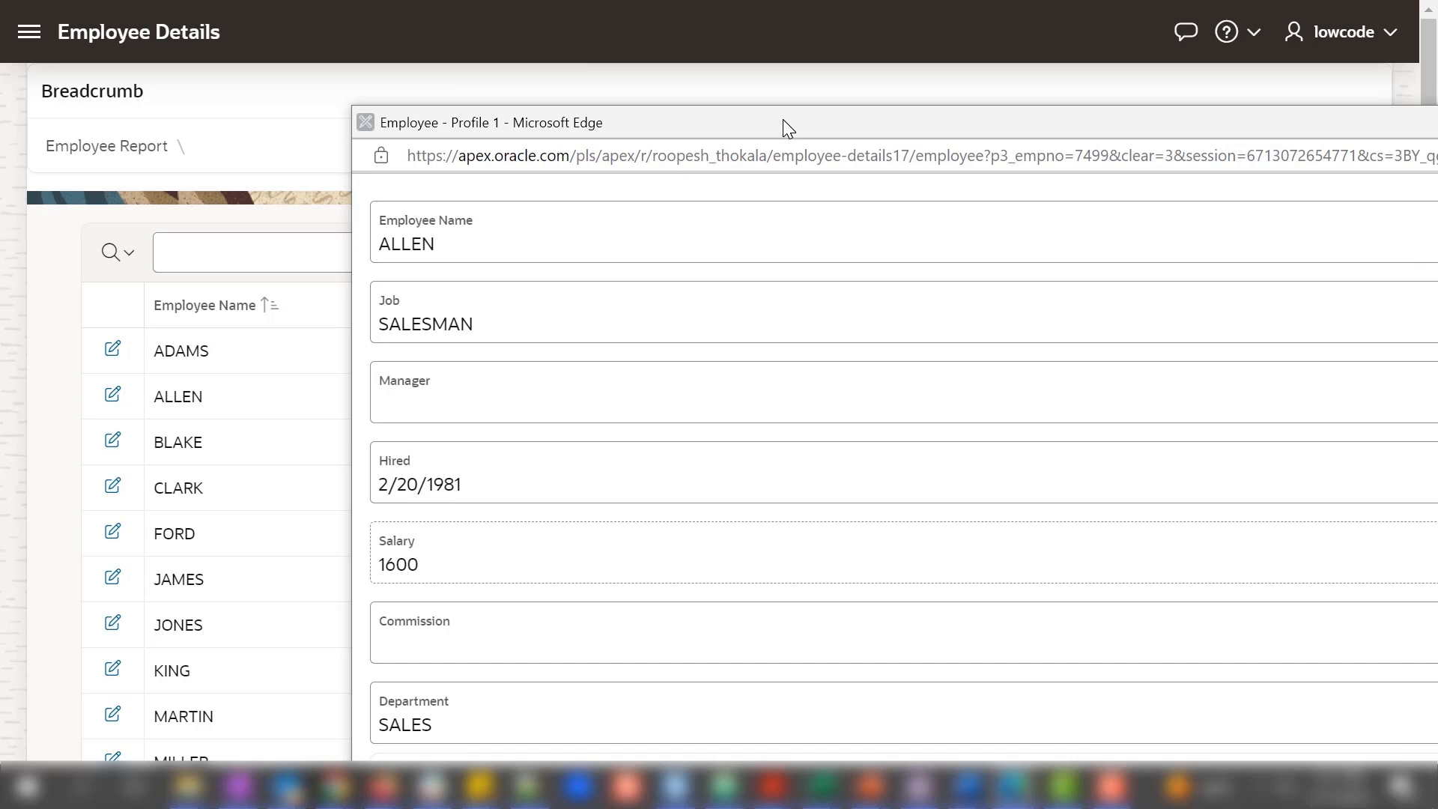
pyautogui.moveTo(784, 119); pyautogui.dragTo(838, 110)
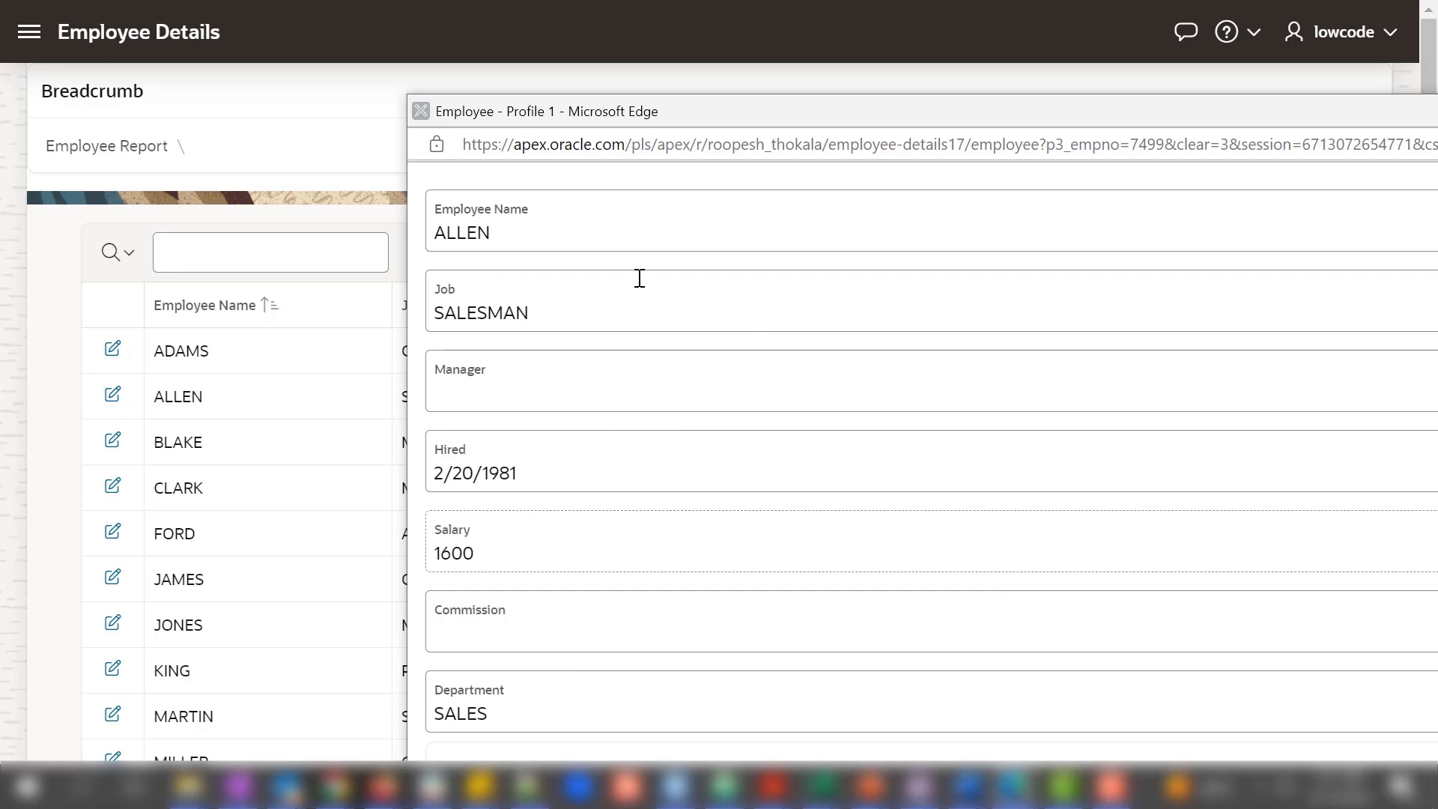
pyautogui.moveTo(876, 126); pyautogui.dragTo(518, 91)
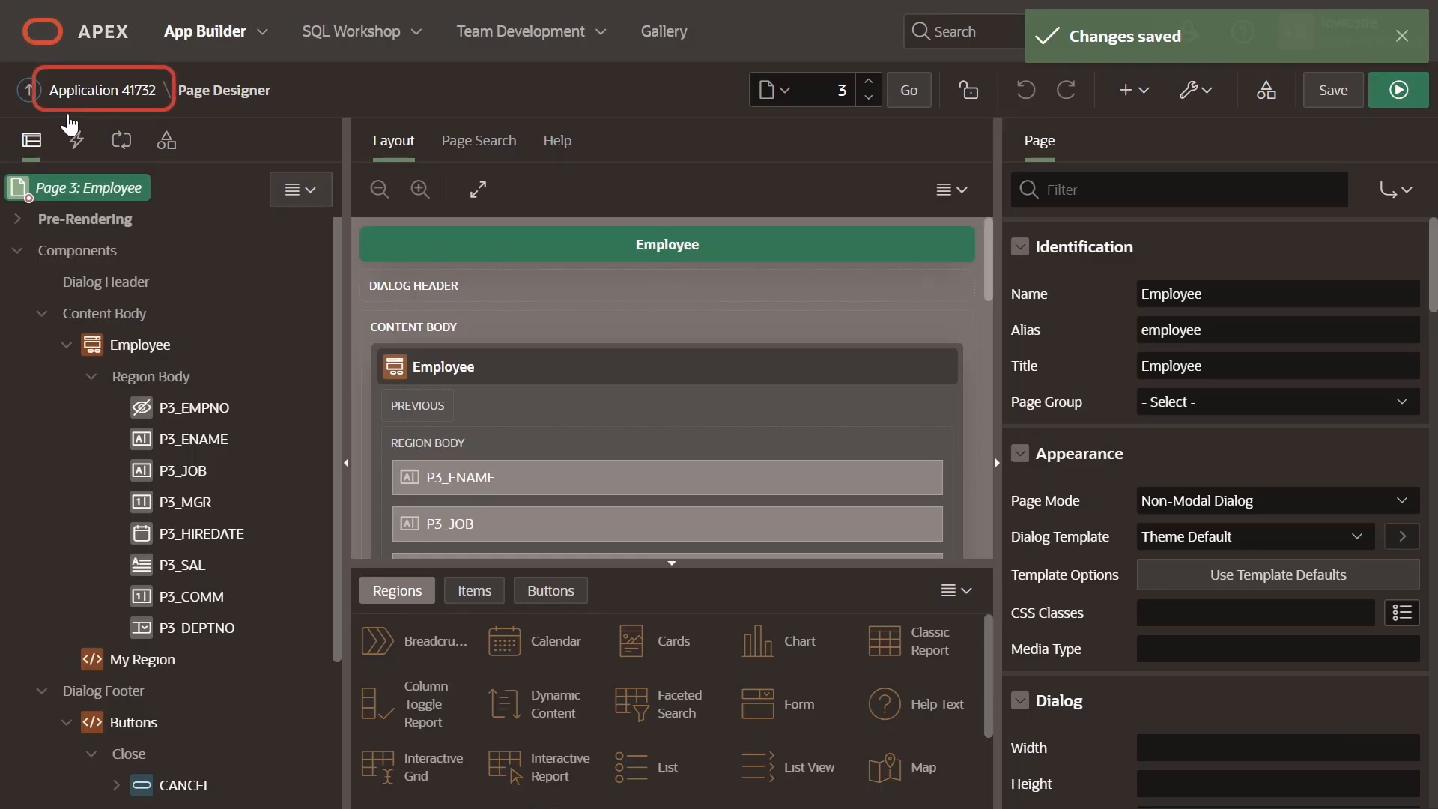
# Step: Return from Page Designer to the Employee Details application's home page
pyautogui.click(102, 90)
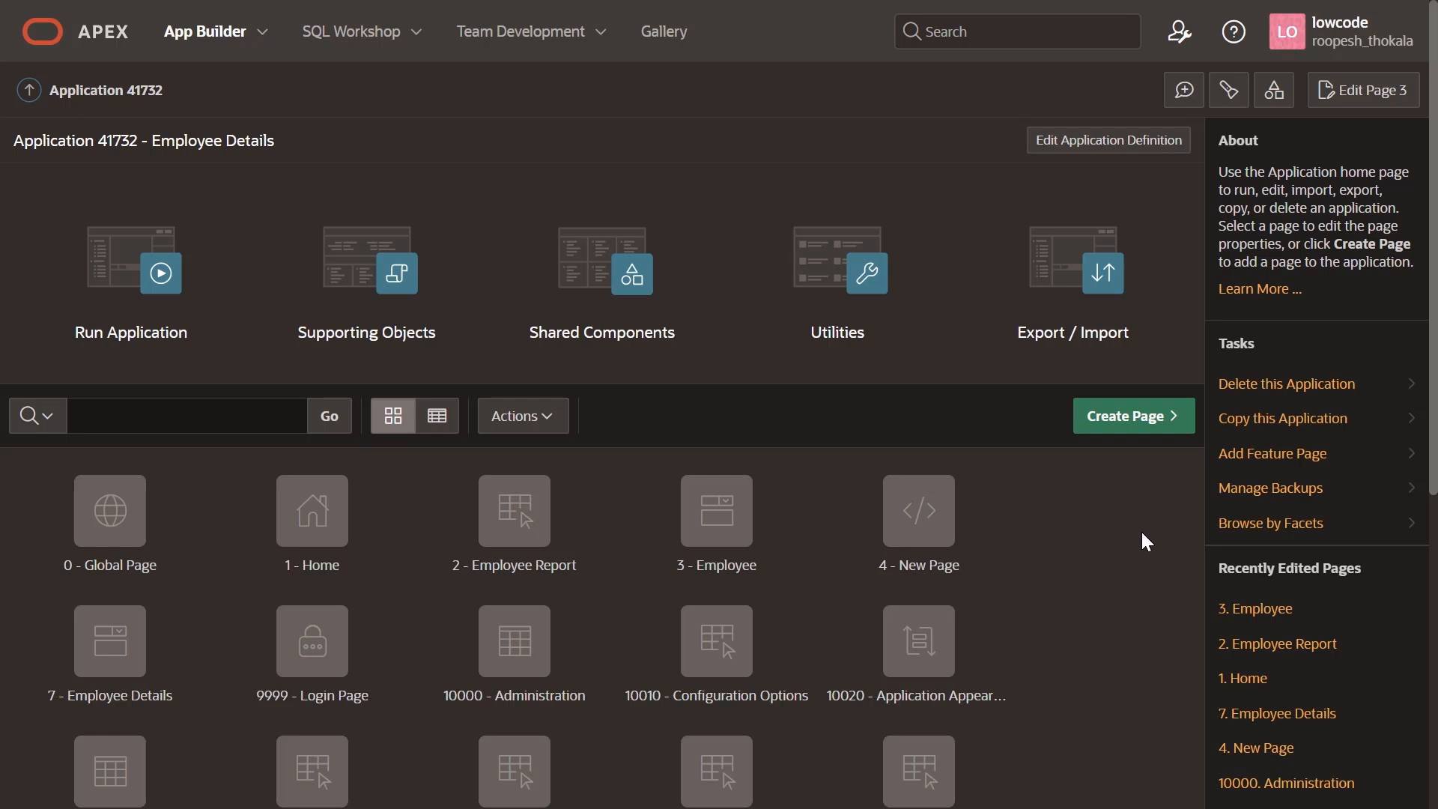
# Step: Raise the system volume to about 80
pyautogui.press('XF86AudioRaiseVolume')
pyautogui.press('XF86AudioRaiseVolume')
pyautogui.press('XF86AudioRaiseVolume')
pyautogui.press('XF86AudioRaiseVolume')
pyautogui.press('XF86AudioRaiseVolume')
pyautogui.press('XF86AudioRaiseVolume')
pyautogui.press('XF86AudioRaiseVolume')
pyautogui.press('XF86AudioRaiseVolume')
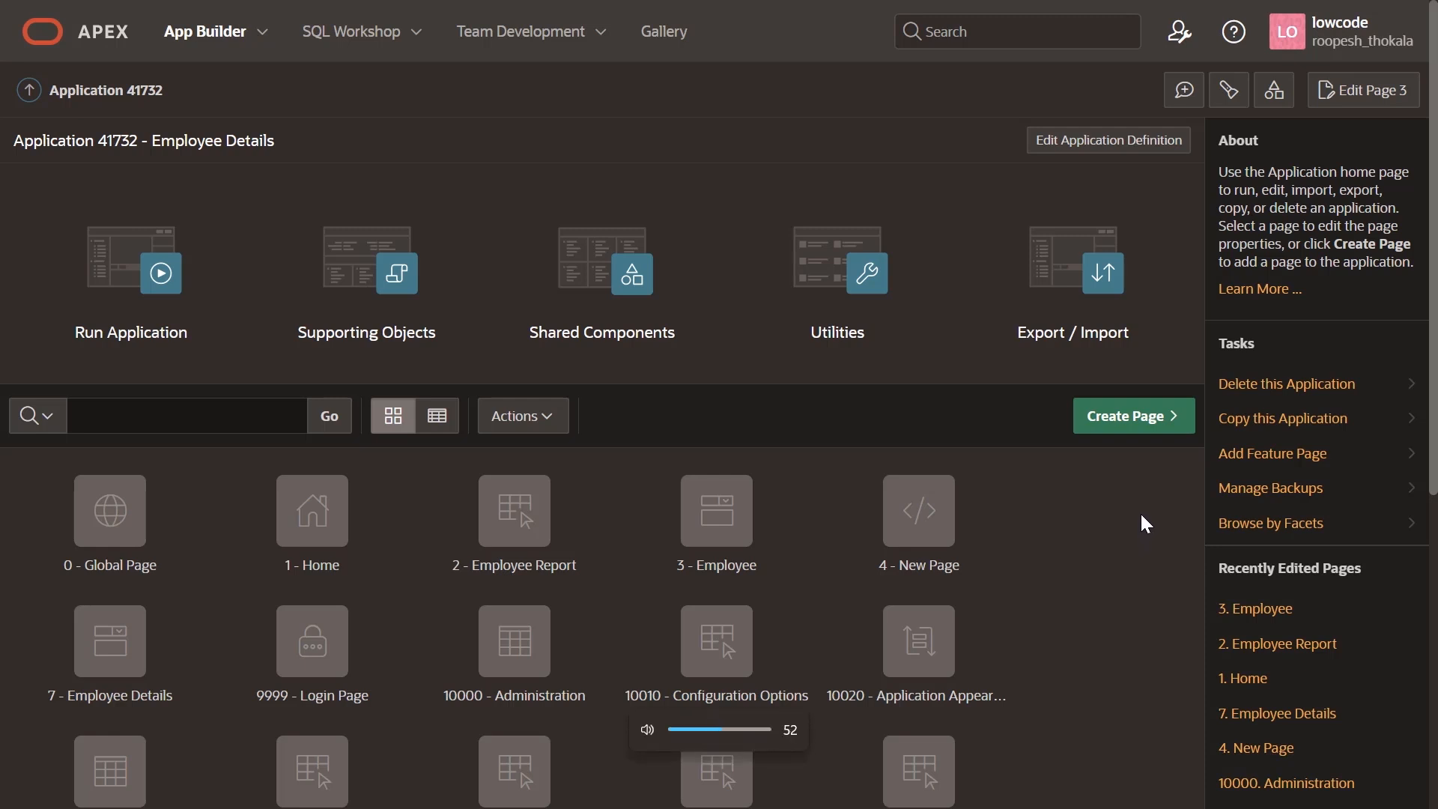
pyautogui.press('XF86AudioRaiseVolume')
pyautogui.press('XF86AudioRaiseVolume')
pyautogui.press('XF86AudioRaiseVolume')
pyautogui.press('XF86AudioRaiseVolume')
pyautogui.press('XF86AudioRaiseVolume')
pyautogui.press('XF86AudioRaiseVolume')
pyautogui.press('XF86AudioRaiseVolume')
pyautogui.press('XF86AudioRaiseVolume')
pyautogui.press('XF86AudioRaiseVolume')
pyautogui.press('XF86AudioRaiseVolume')
pyautogui.press('XF86AudioRaiseVolume')
pyautogui.press('XF86AudioRaiseVolume')
pyautogui.press('XF86AudioRaiseVolume')
pyautogui.press('XF86AudioRaiseVolume')
pyautogui.press('XF86AudioRaiseVolume')
pyautogui.press('XF86AudioRaiseVolume')
pyautogui.press('XF86AudioRaiseVolume')
pyautogui.press('XF86AudioRaiseVolume')
pyautogui.press('XF86AudioRaiseVolume')
pyautogui.press('XF86AudioRaiseVolume')
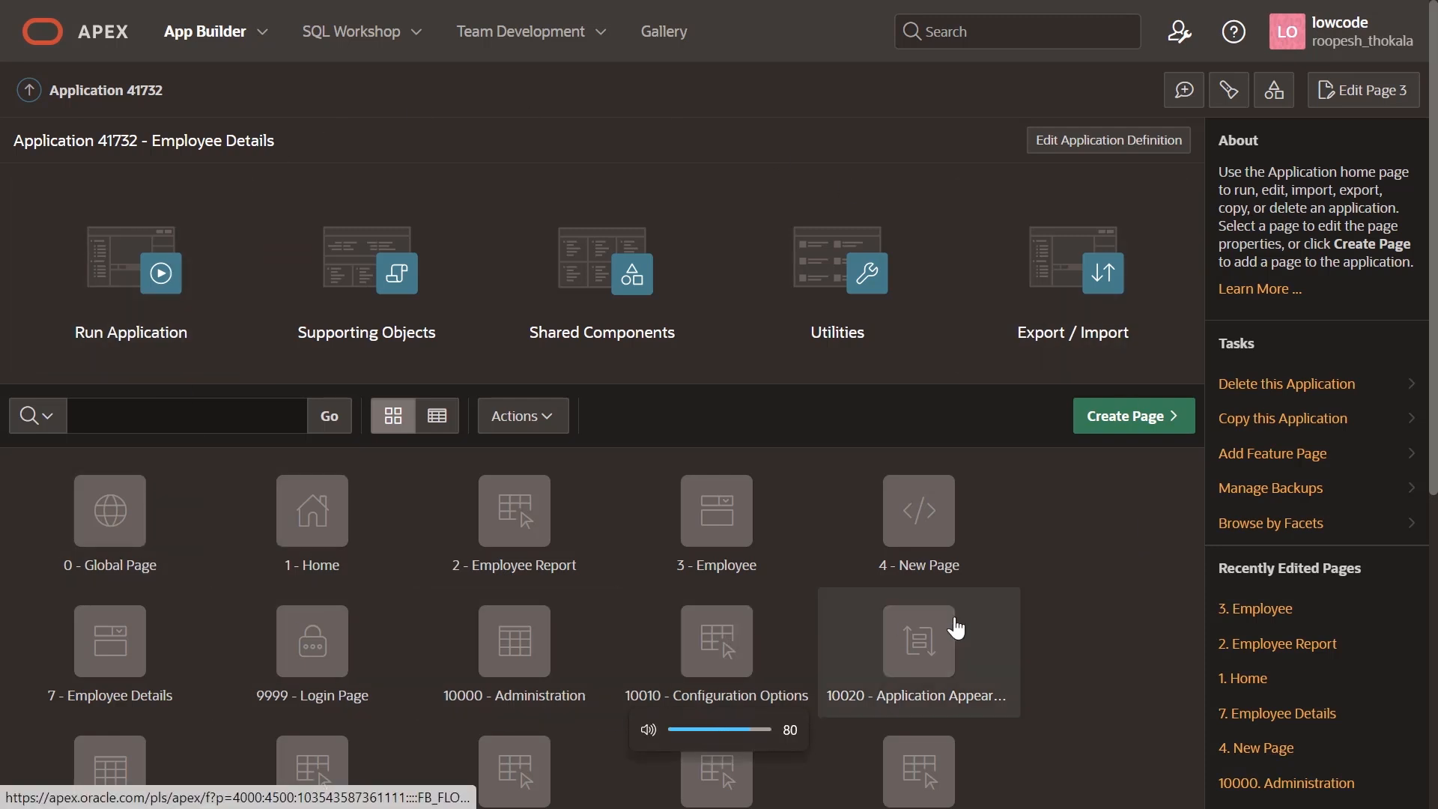
pyautogui.press('XF86AudioRaiseVolume')
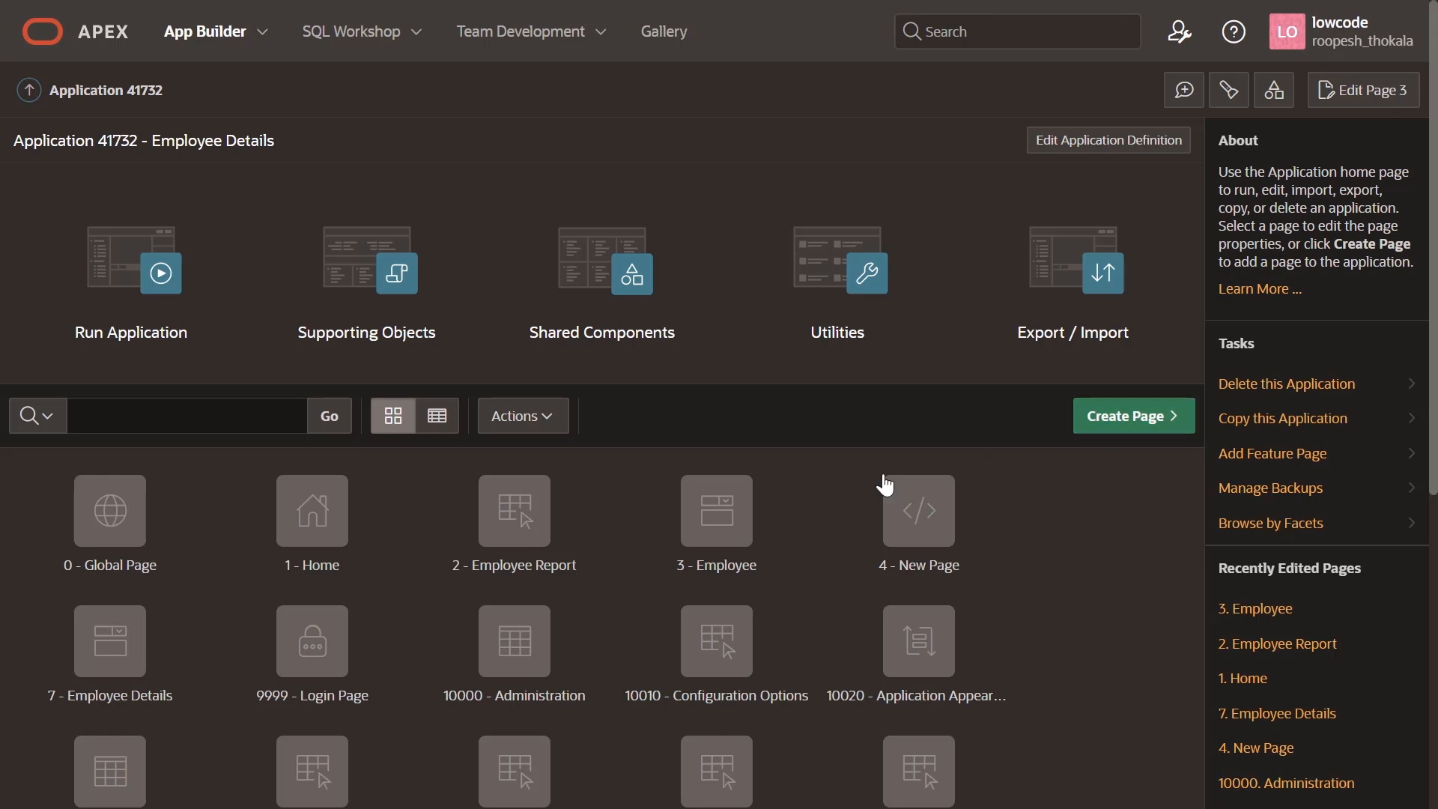
# Step: Open page 2, Employee Report, in Page Designer and start creating a new page
pyautogui.click(534, 542)
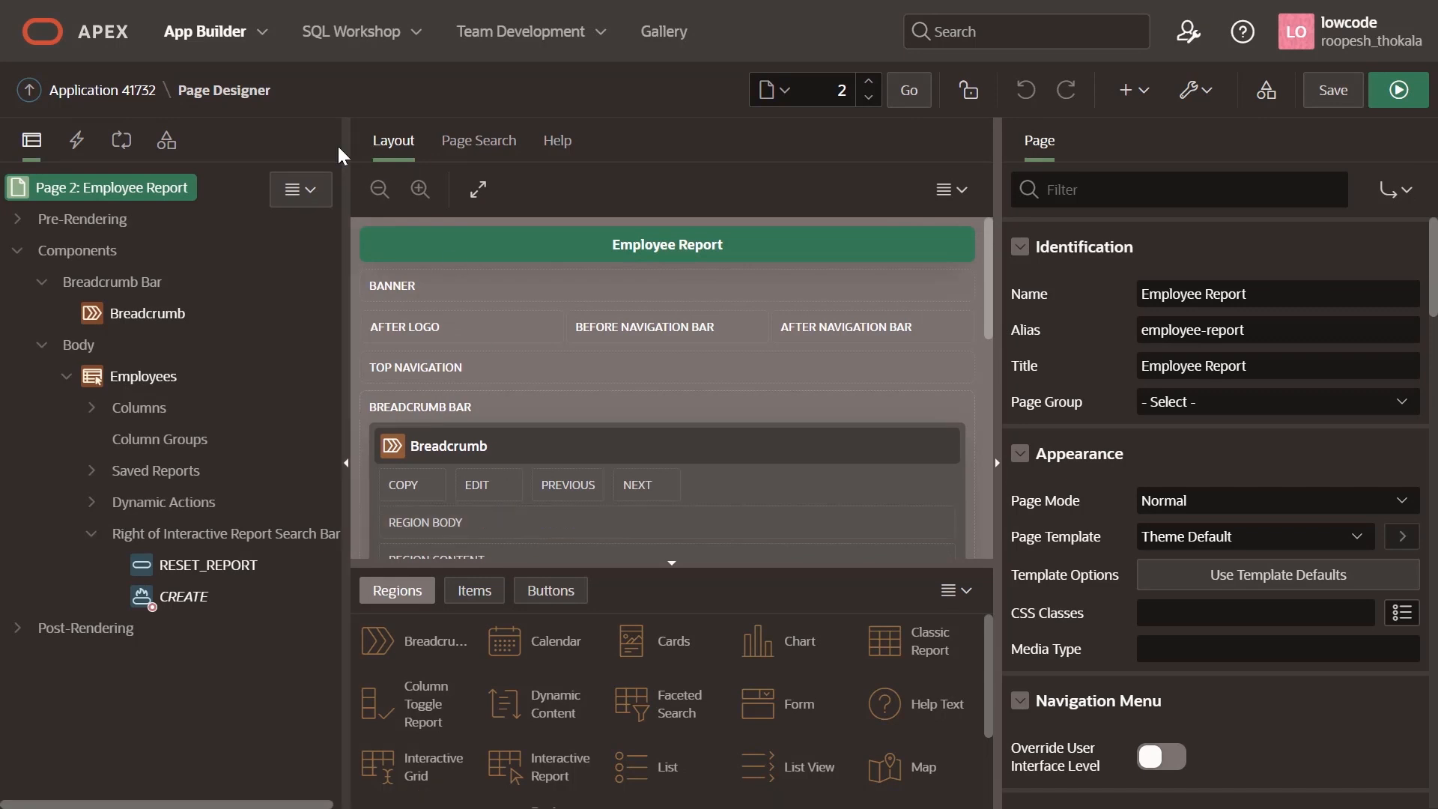
pyautogui.click(1147, 95)
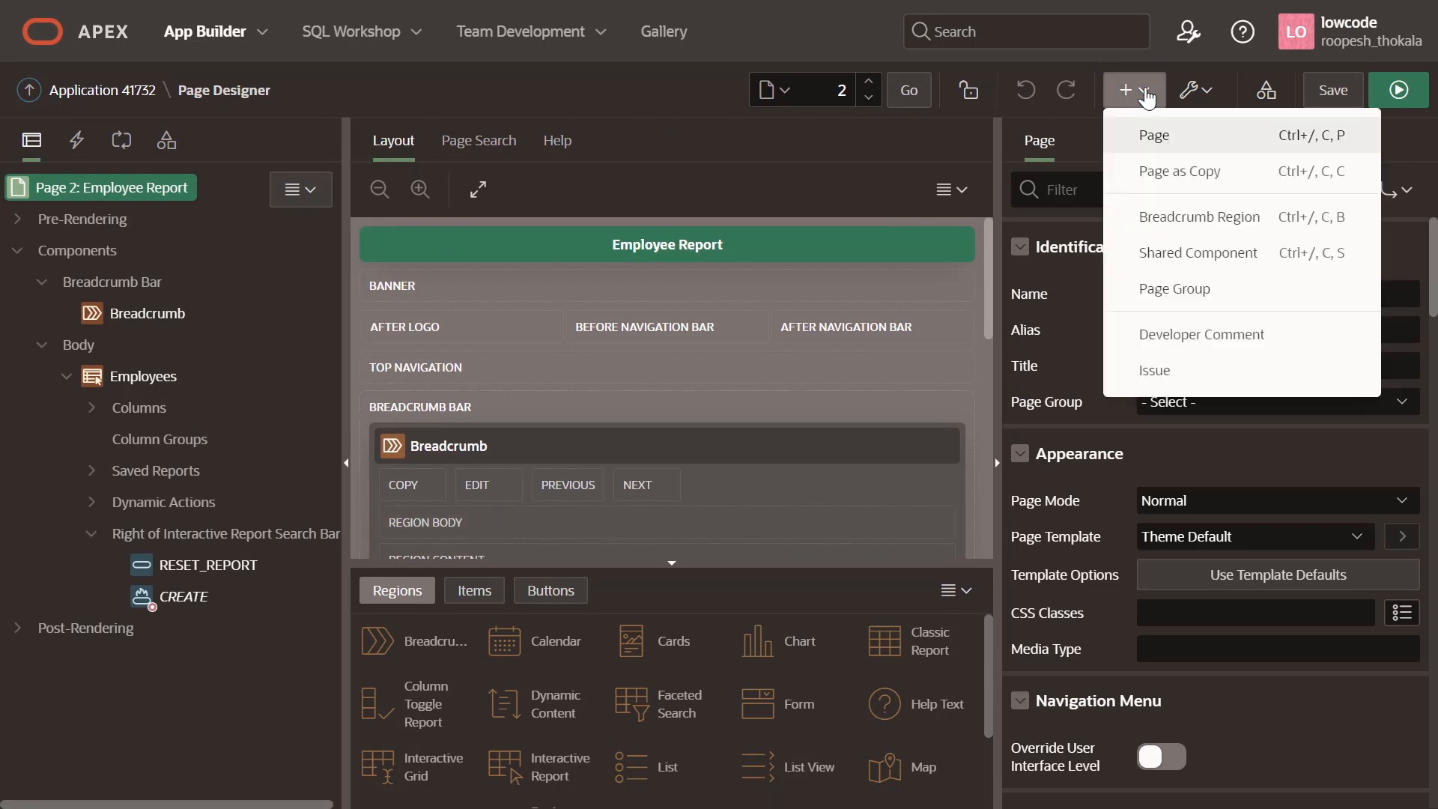
pyautogui.click(1190, 148)
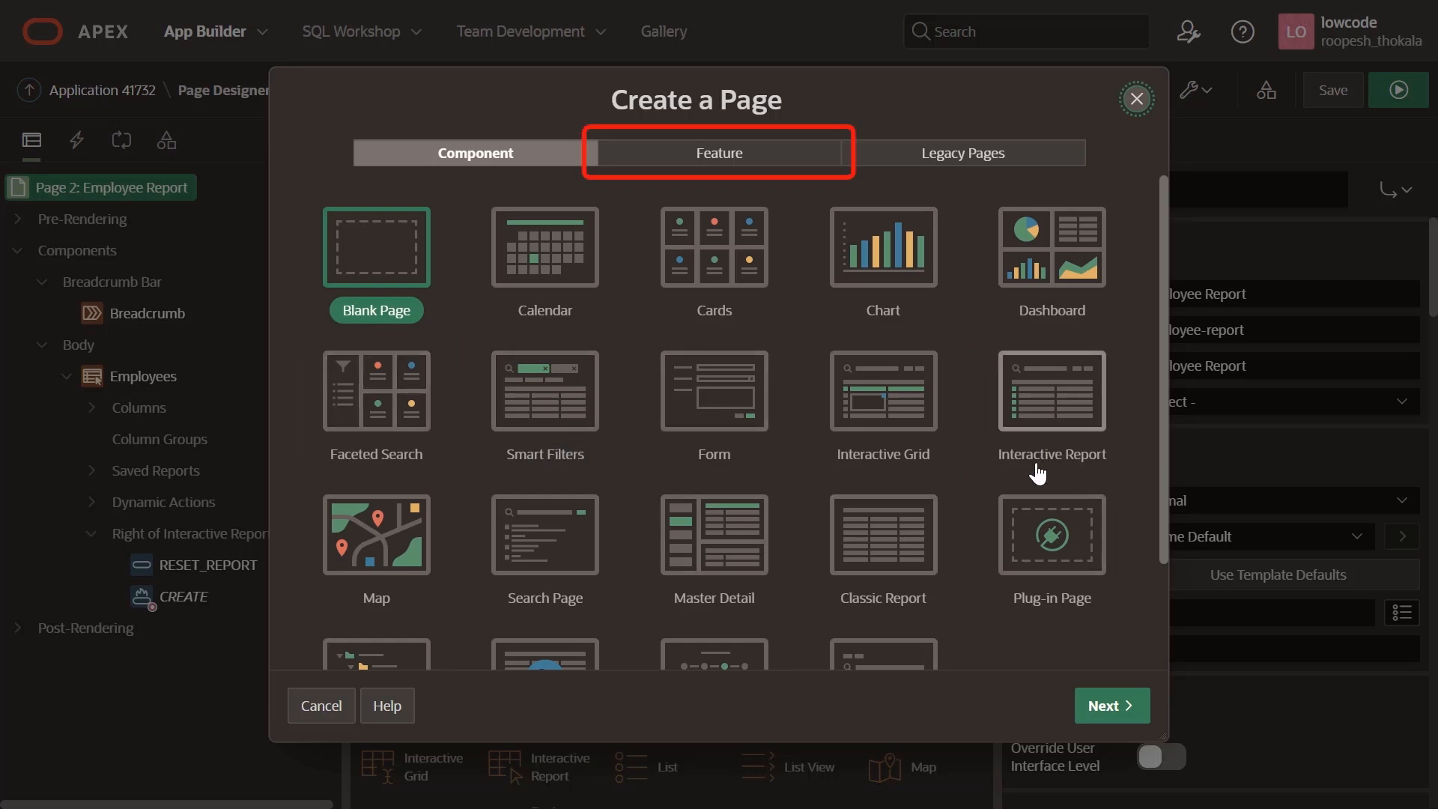
# Step: Review the Feature and Legacy Pages types, return to the Component types and continue with Blank Page
pyautogui.click(704, 157)
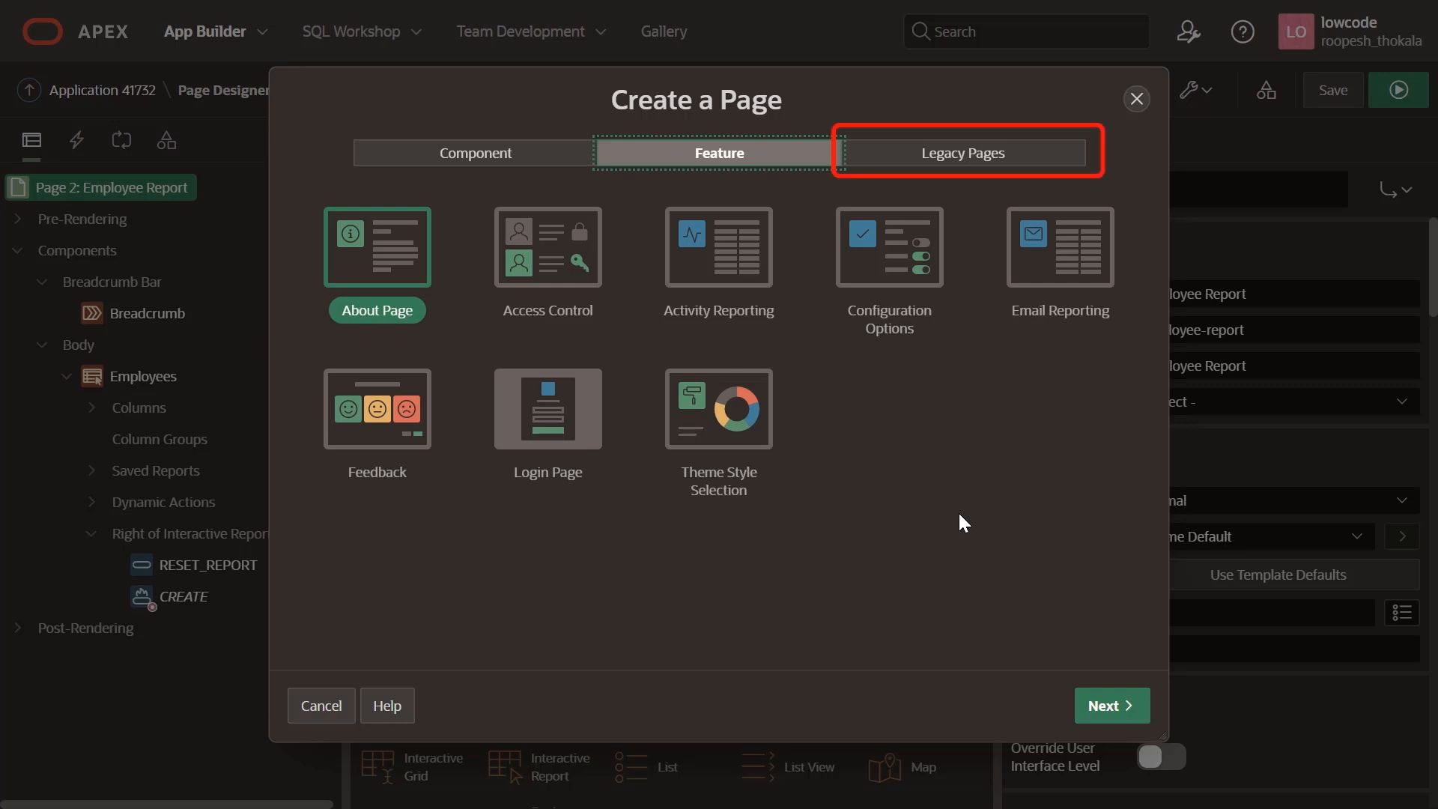
pyautogui.click(1027, 154)
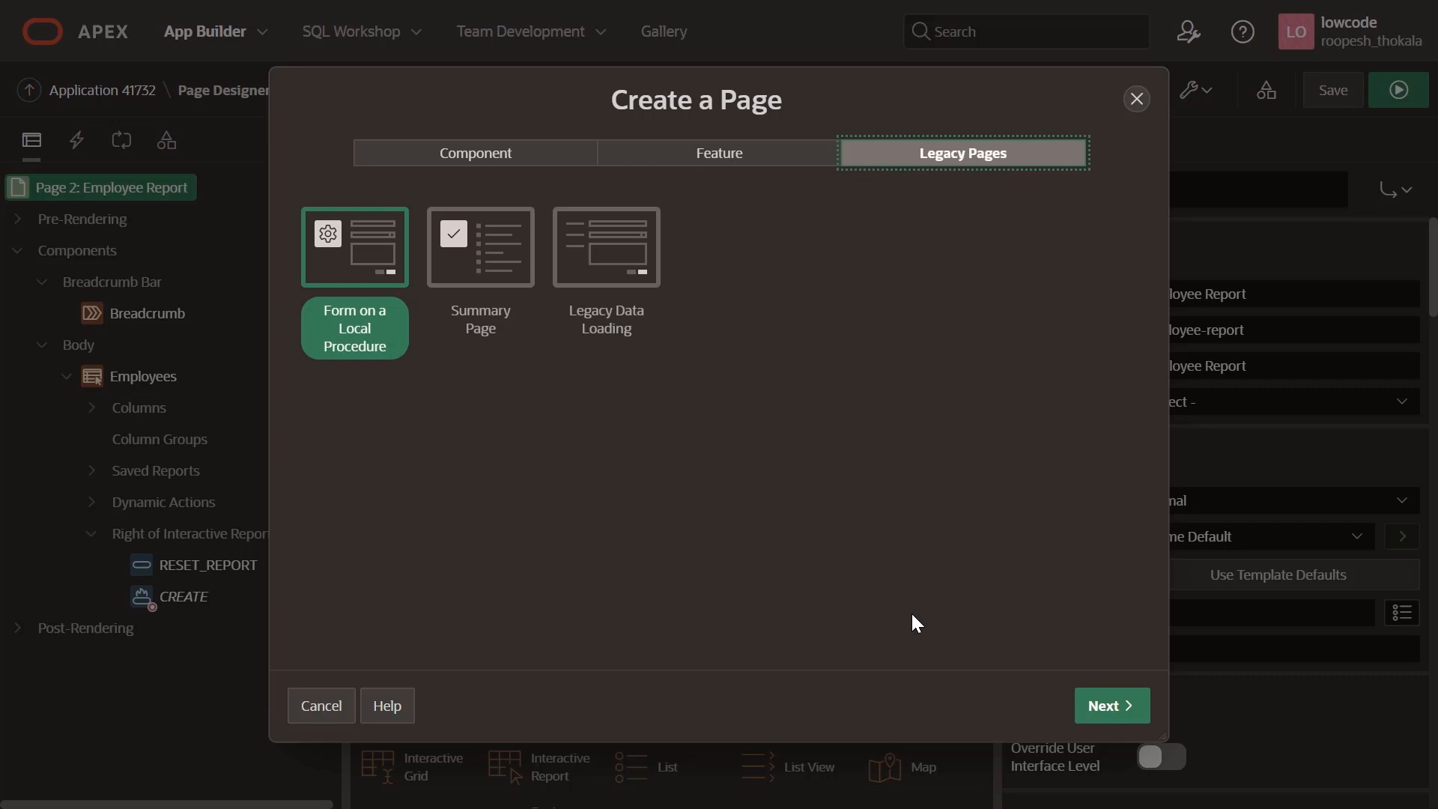
pyautogui.click(537, 162)
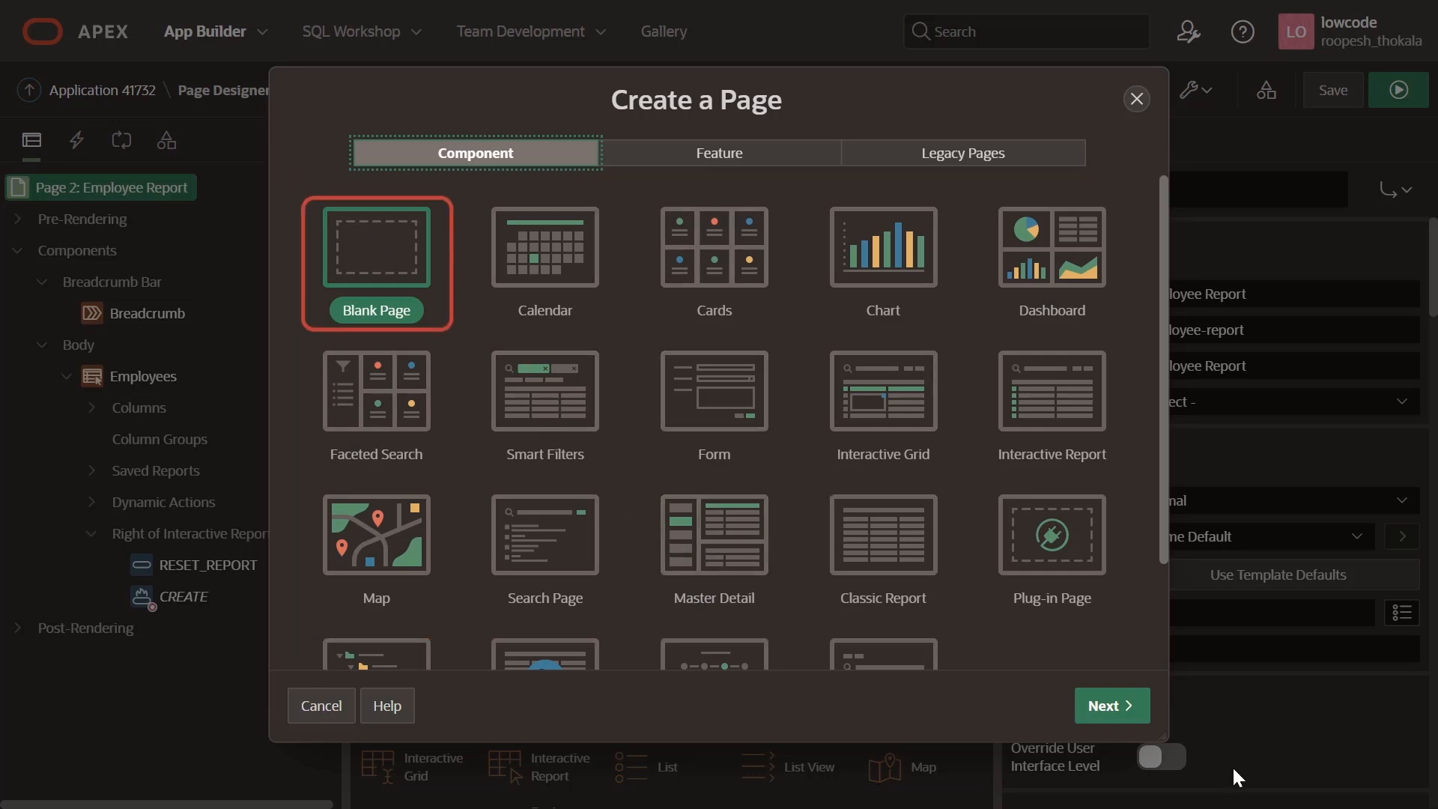
pyautogui.click(1106, 708)
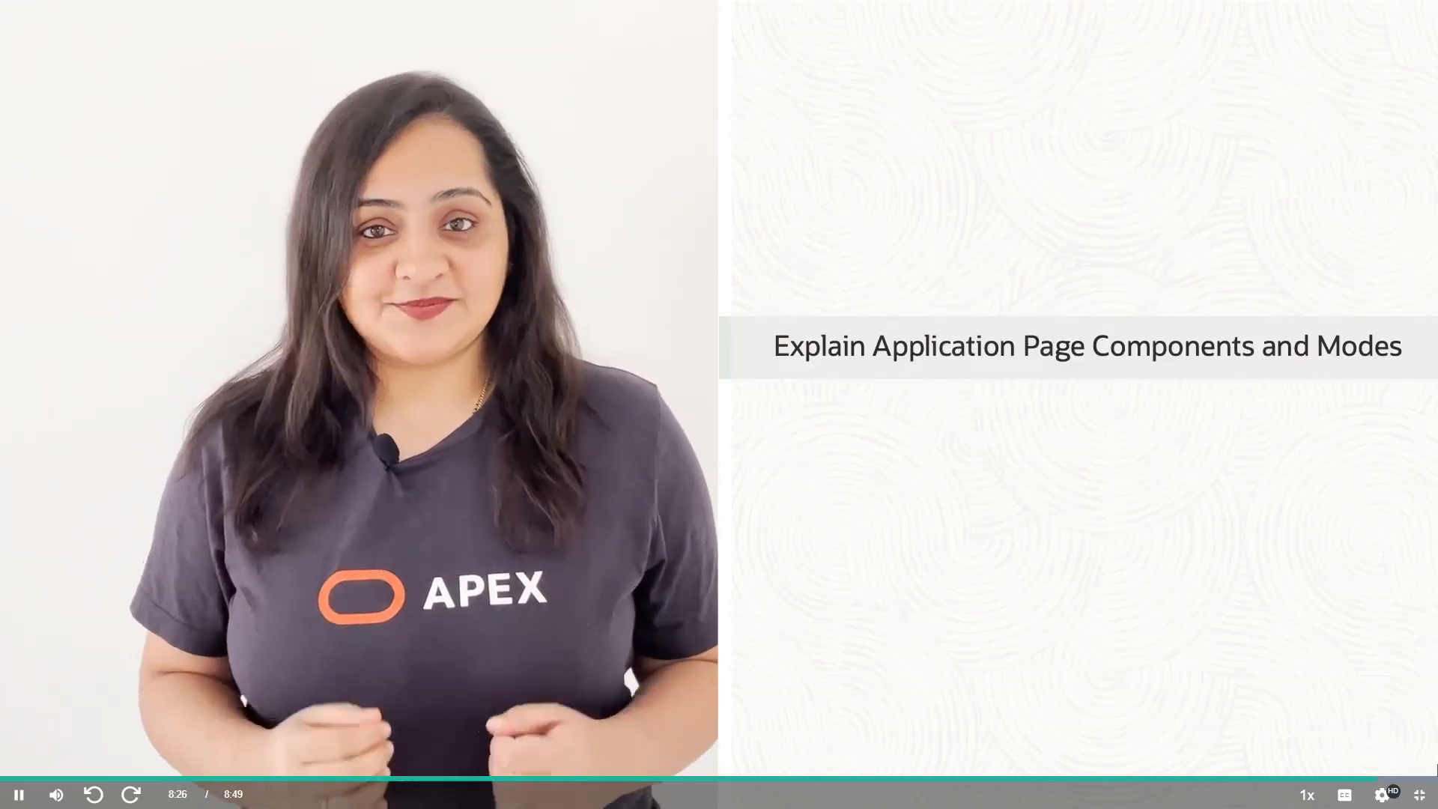
# Step: Leave the full-screen video, open the lesson "Managing Pages and Adding Page Components" in Oracle MyLearn and restart it near the beginning
pyautogui.click(1382, 794)
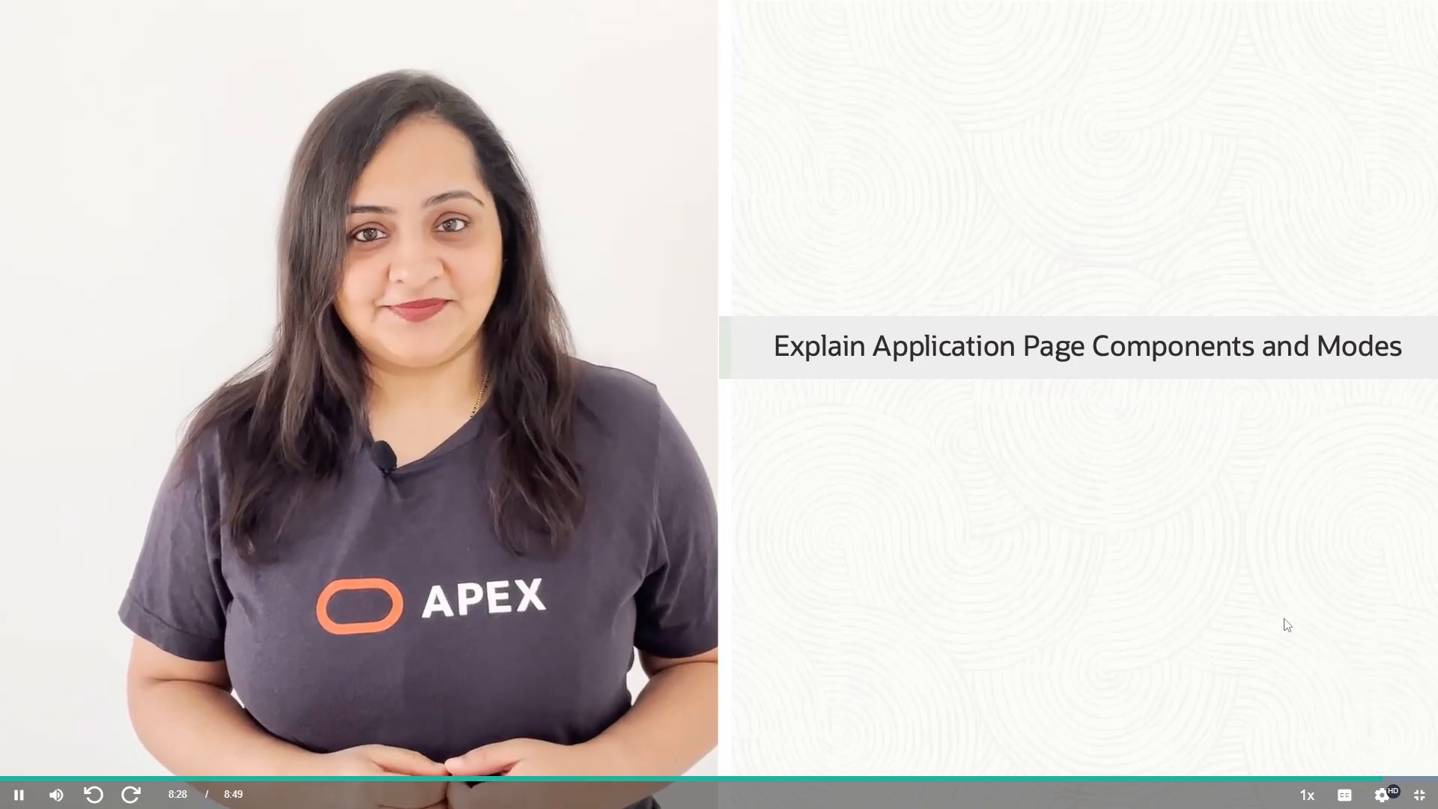
pyautogui.click(1422, 792)
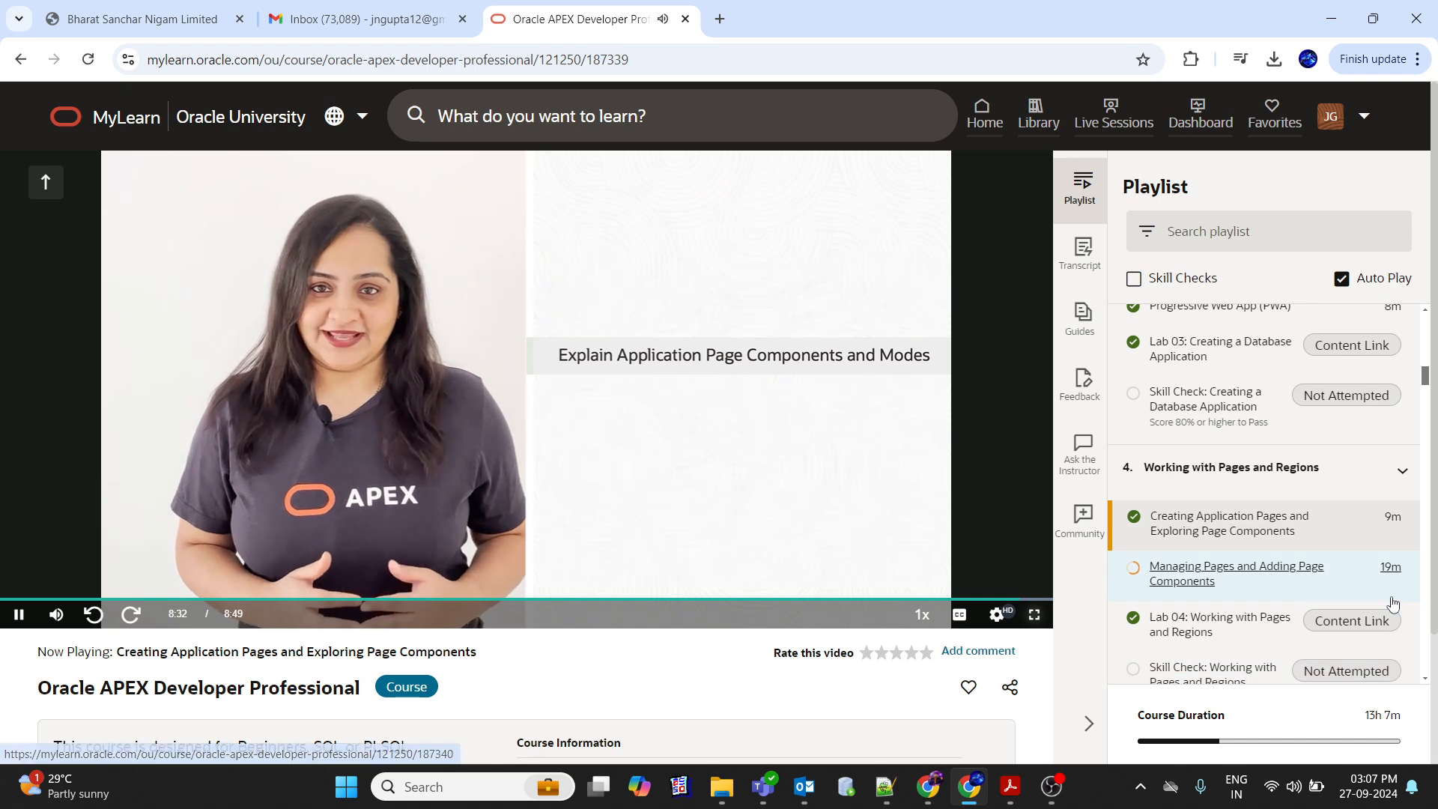
pyautogui.click(1189, 577)
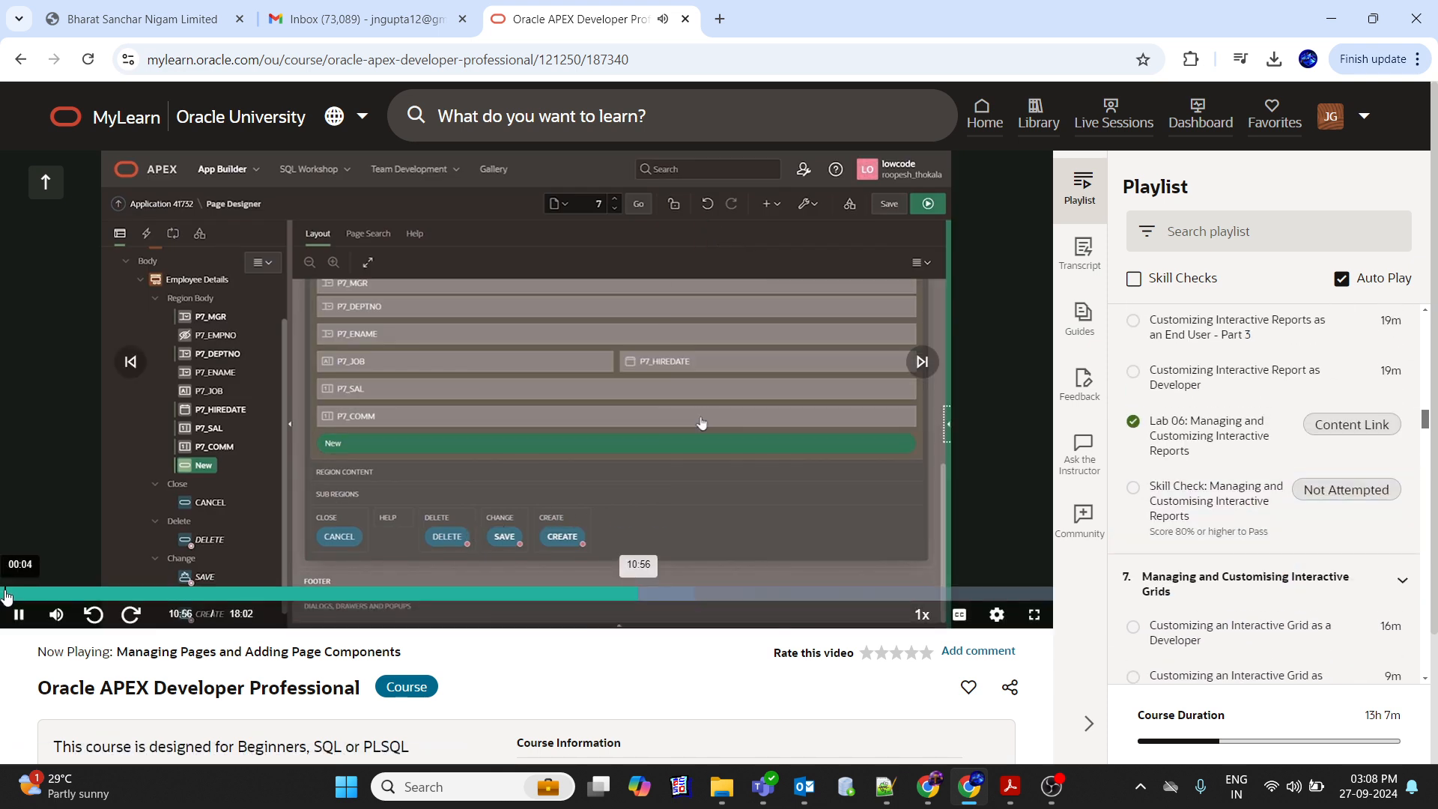
pyautogui.click(4, 597)
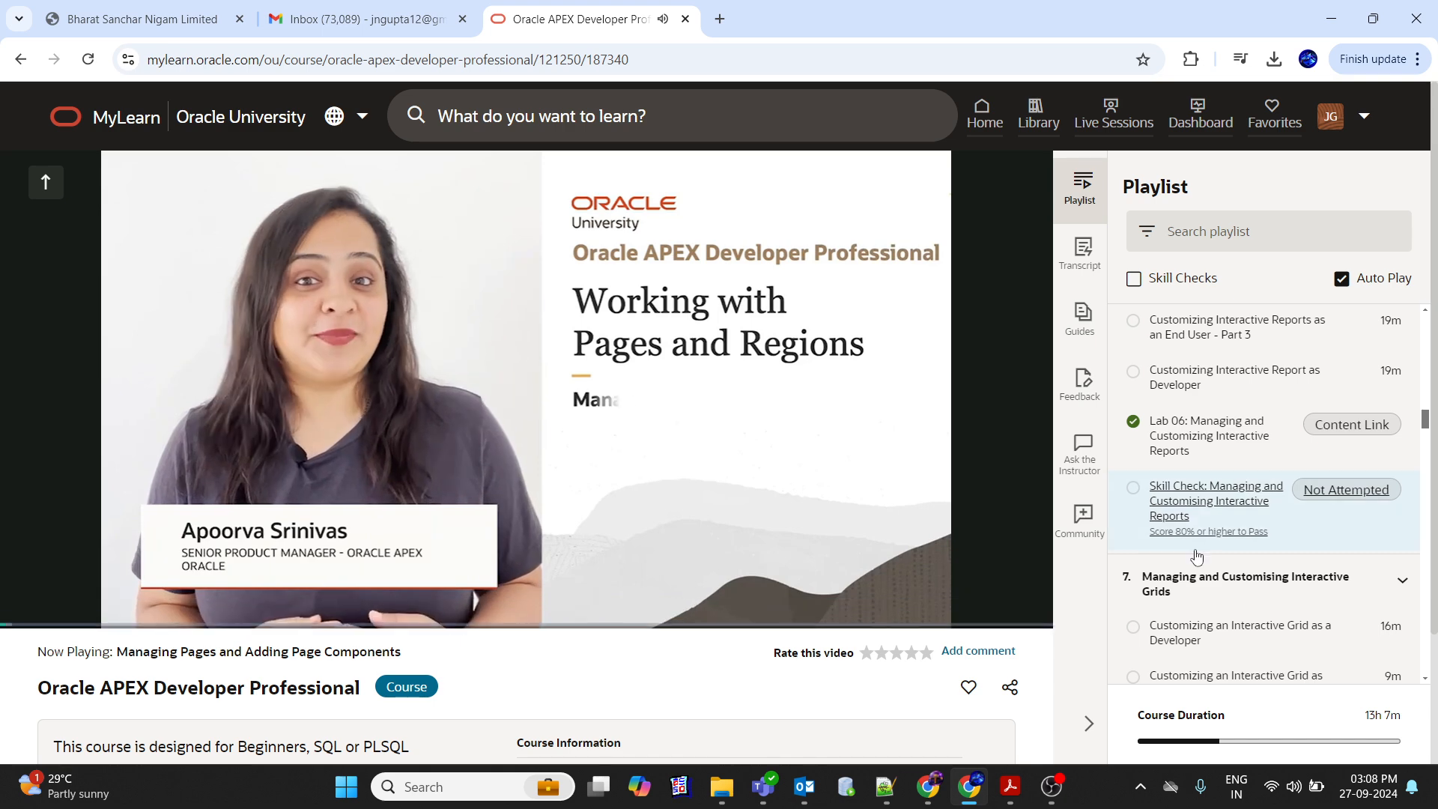
pyautogui.scroll(4, 1196, 554)
pyautogui.scroll(10, 1196, 554)
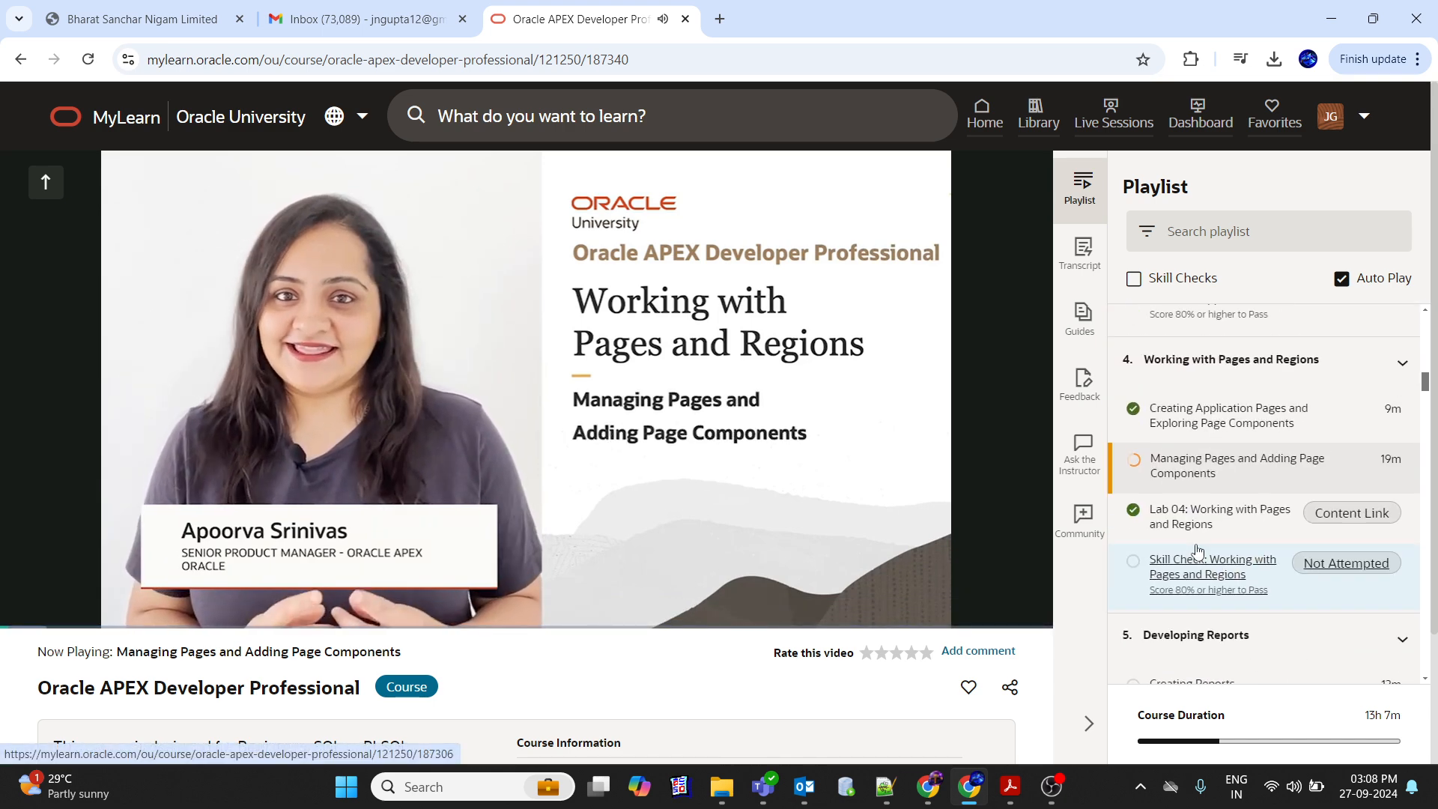
pyautogui.scroll(1, 1197, 551)
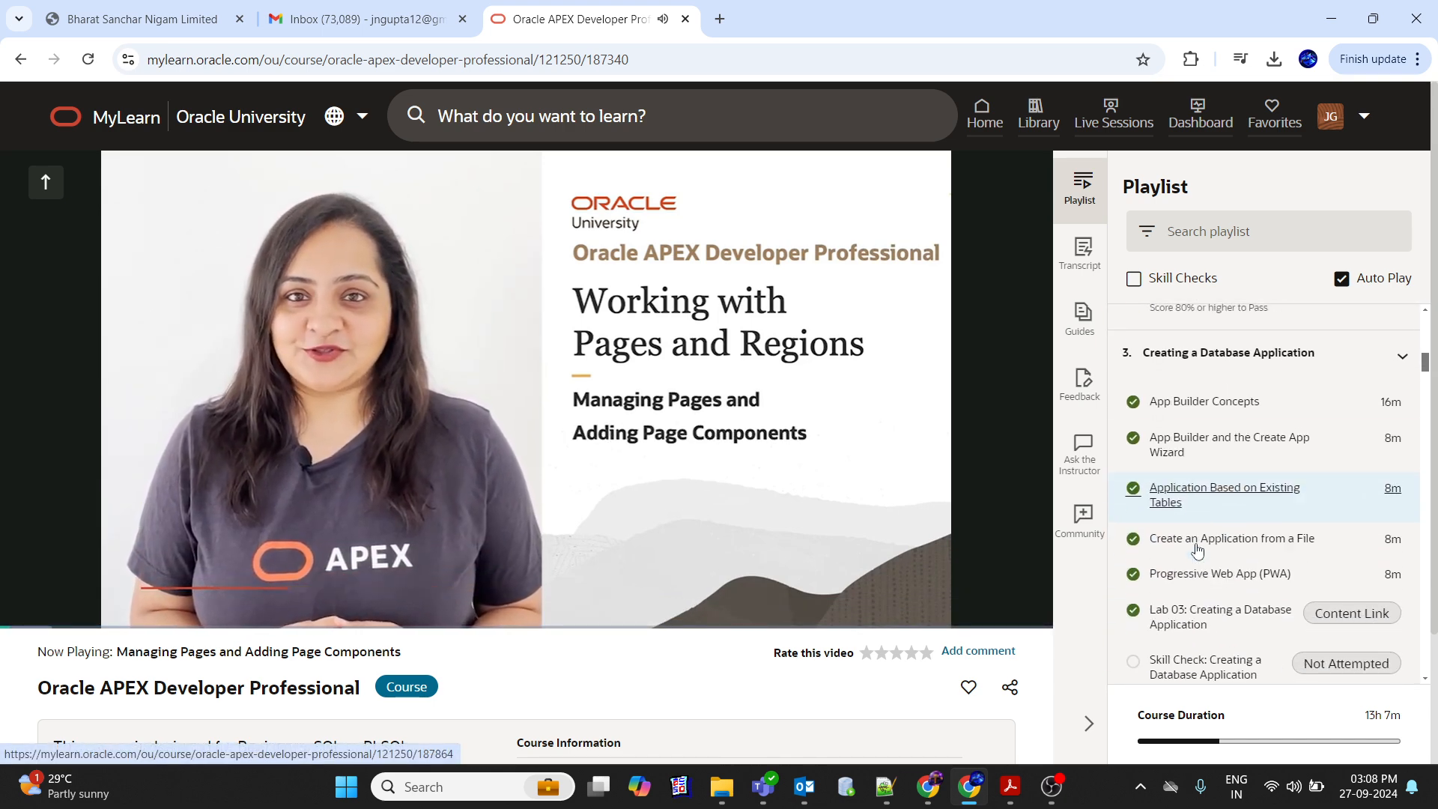
pyautogui.scroll(-4, 1197, 550)
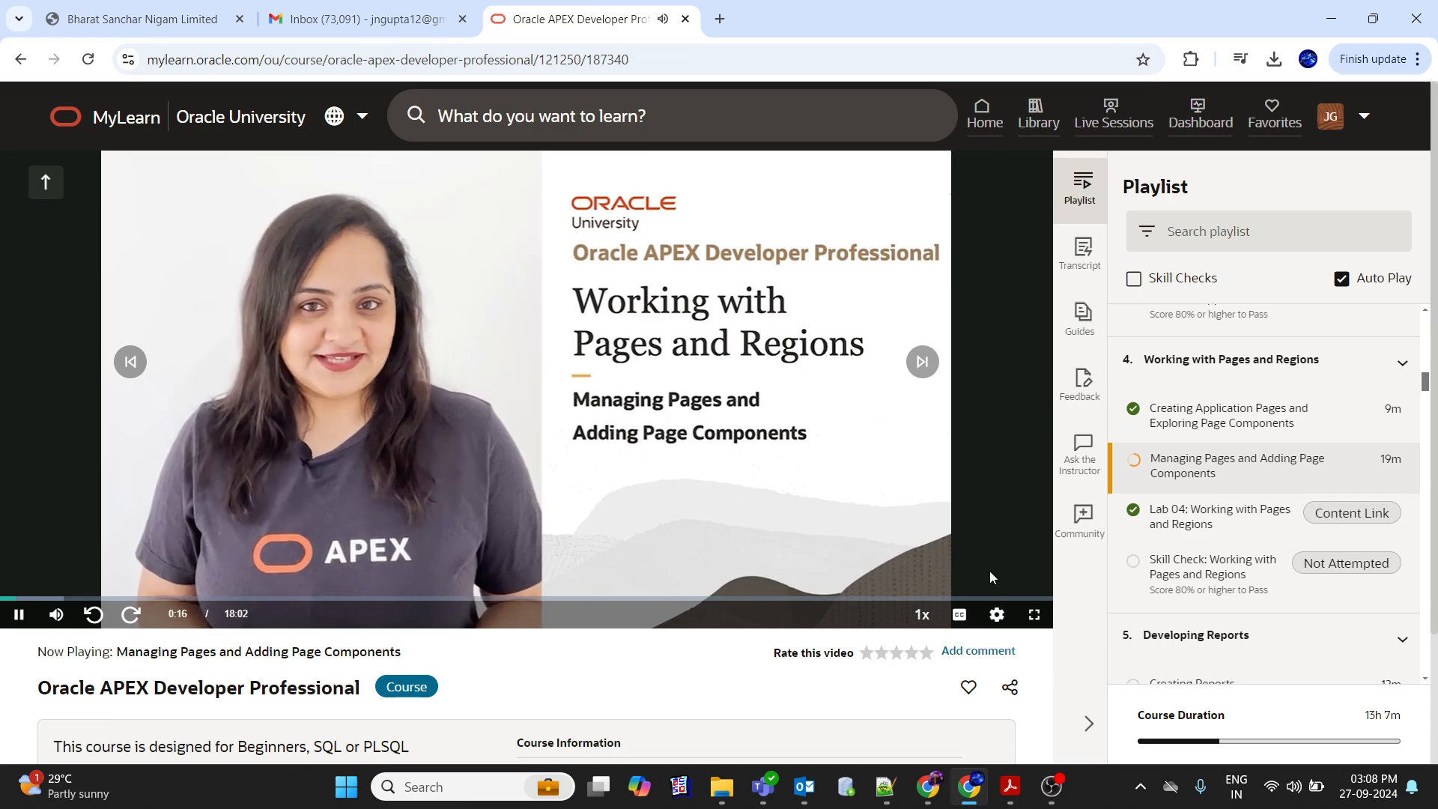
# Step: Play the lesson in full screen with the video quality set to 1080p
pyautogui.click(1033, 616)
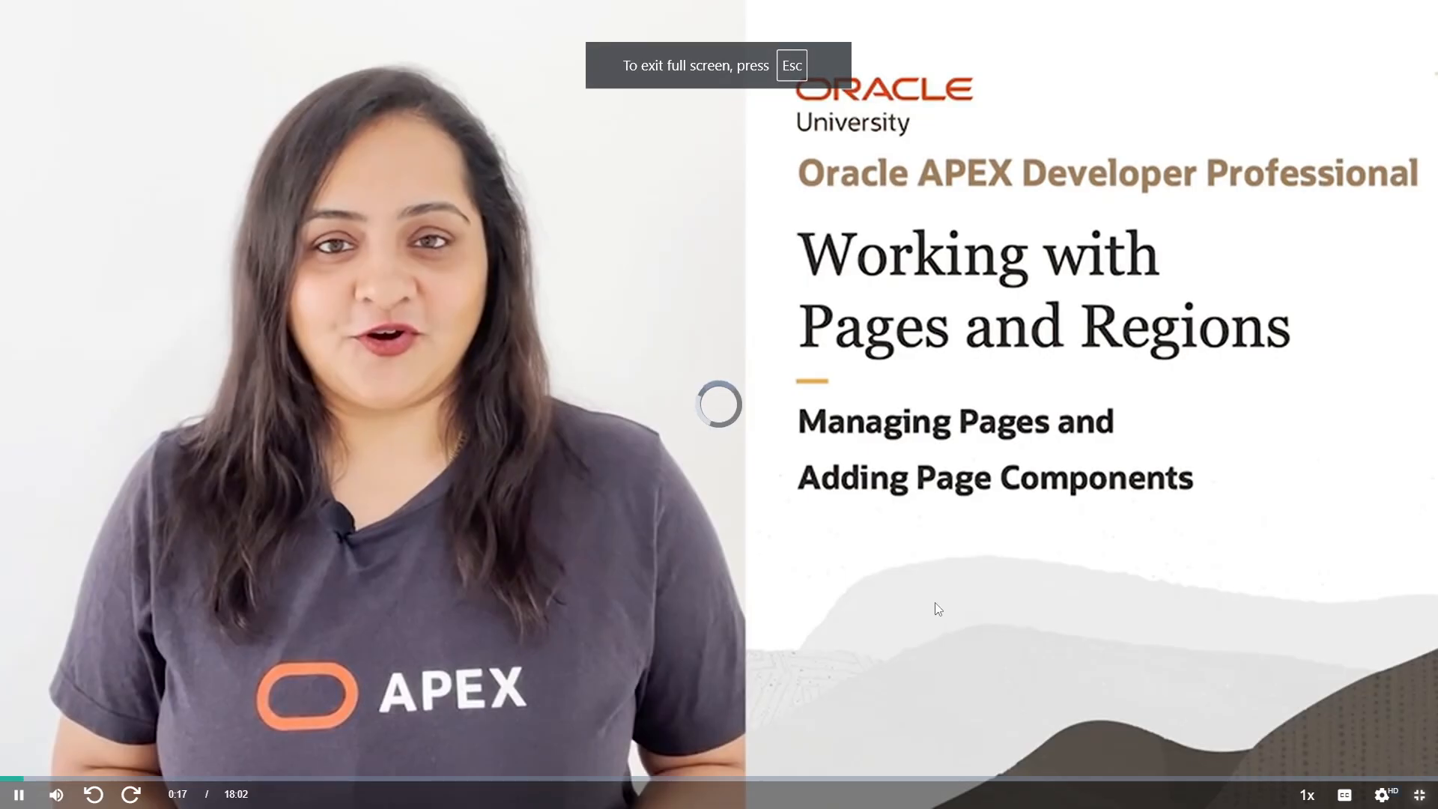
pyautogui.moveTo(1380, 795)
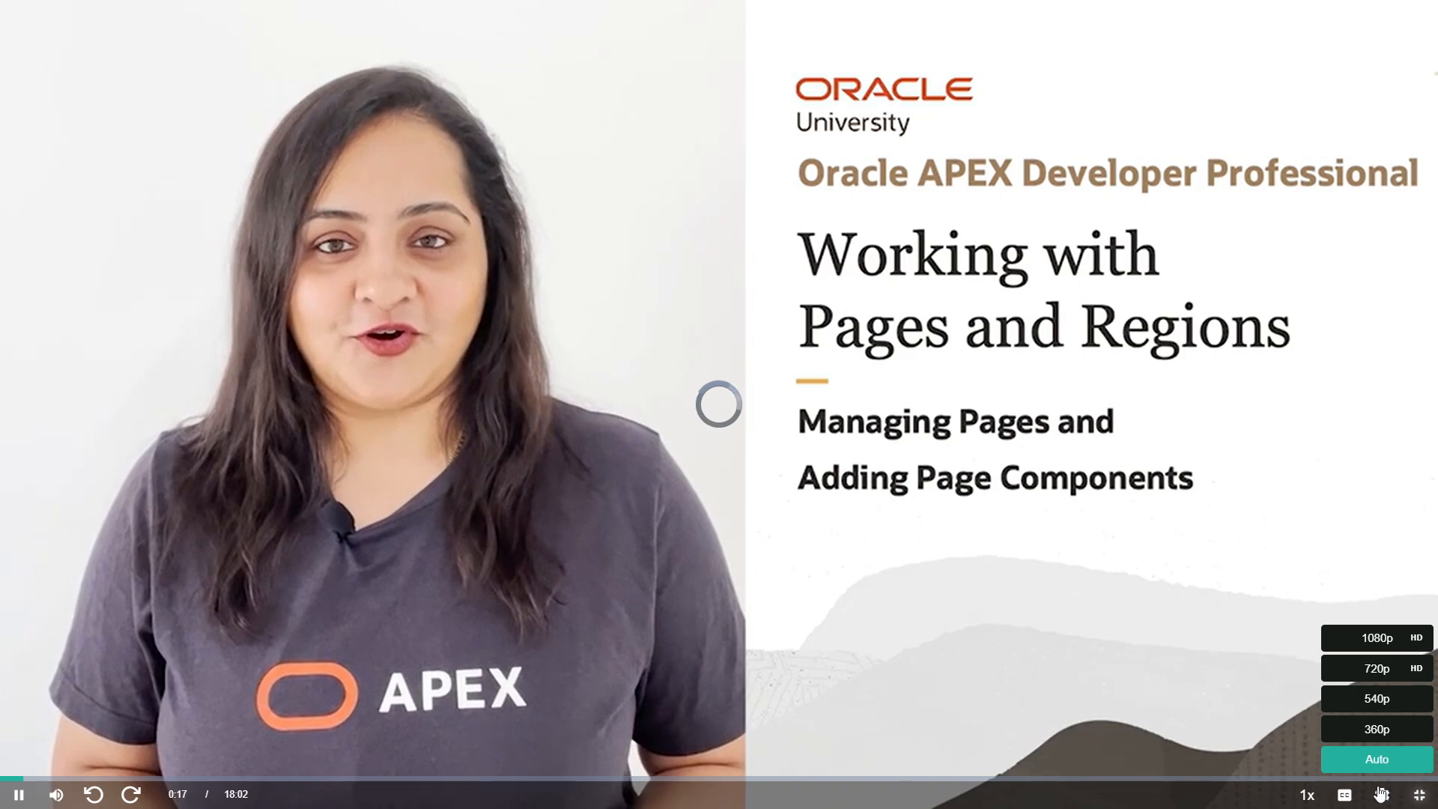
pyautogui.click(1374, 645)
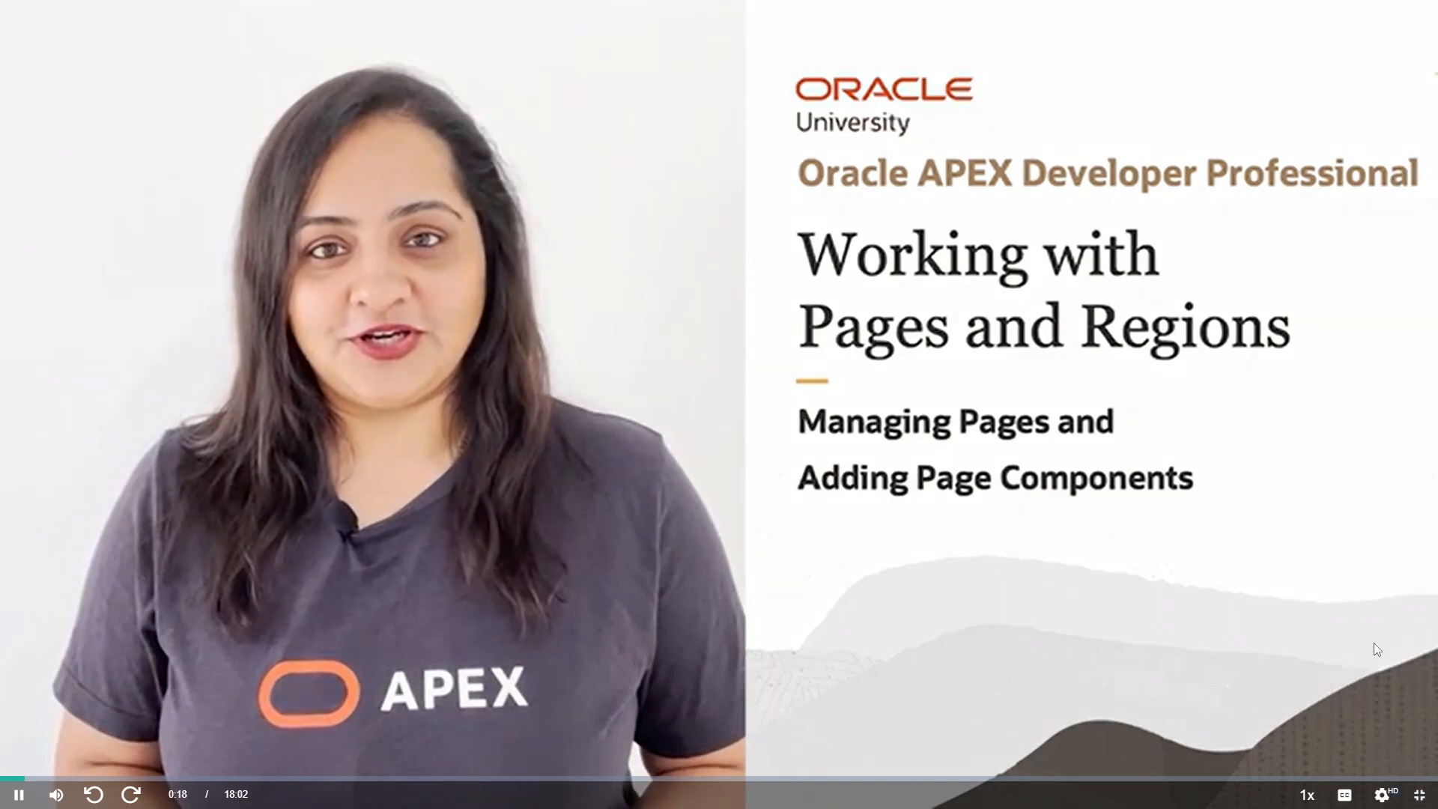
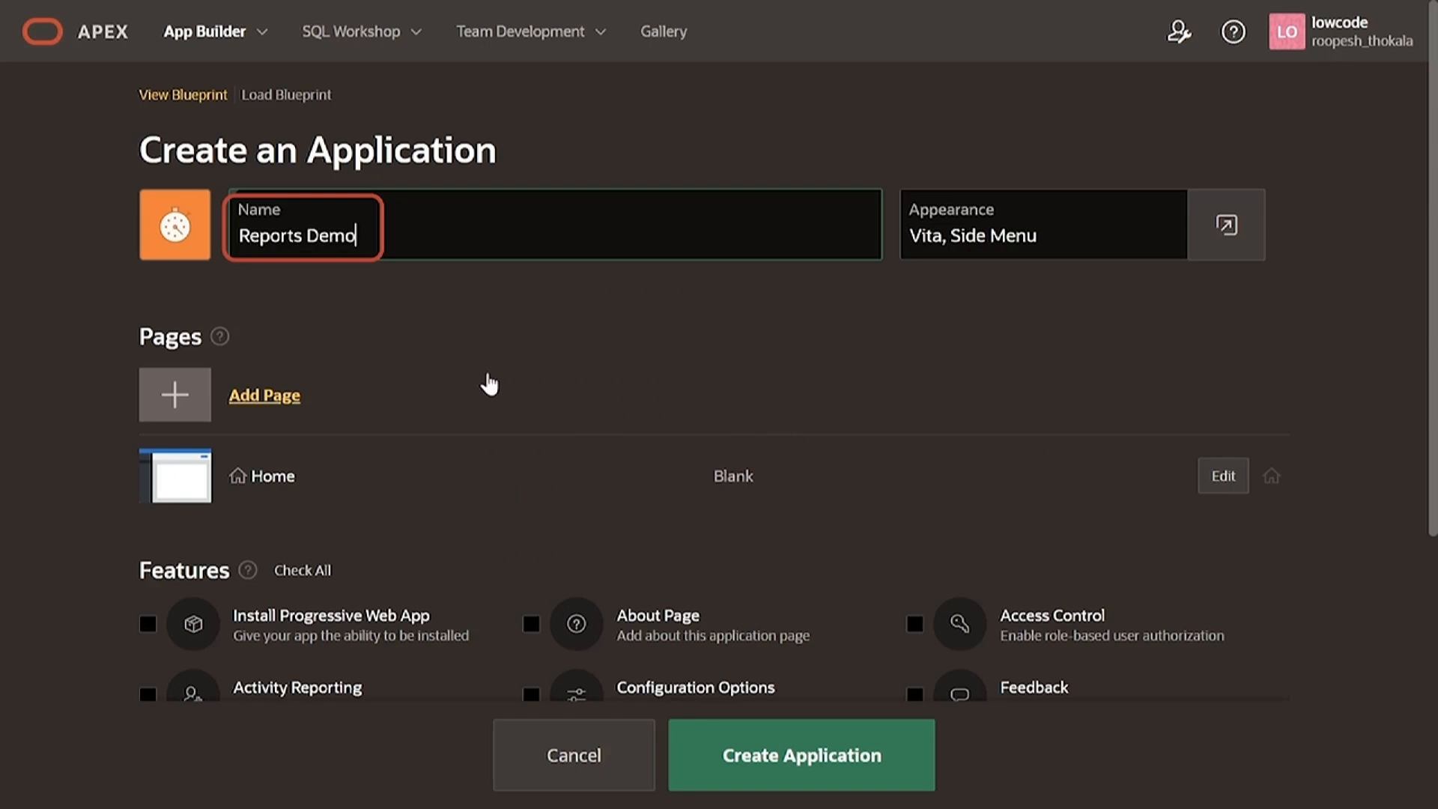
# Step: Start adding a page to the Reports Demo application, review the additional page types and choose Interactive Report
pyautogui.click(485, 385)
pyautogui.scroll(-2, 486, 382)
pyautogui.scroll(2, 485, 378)
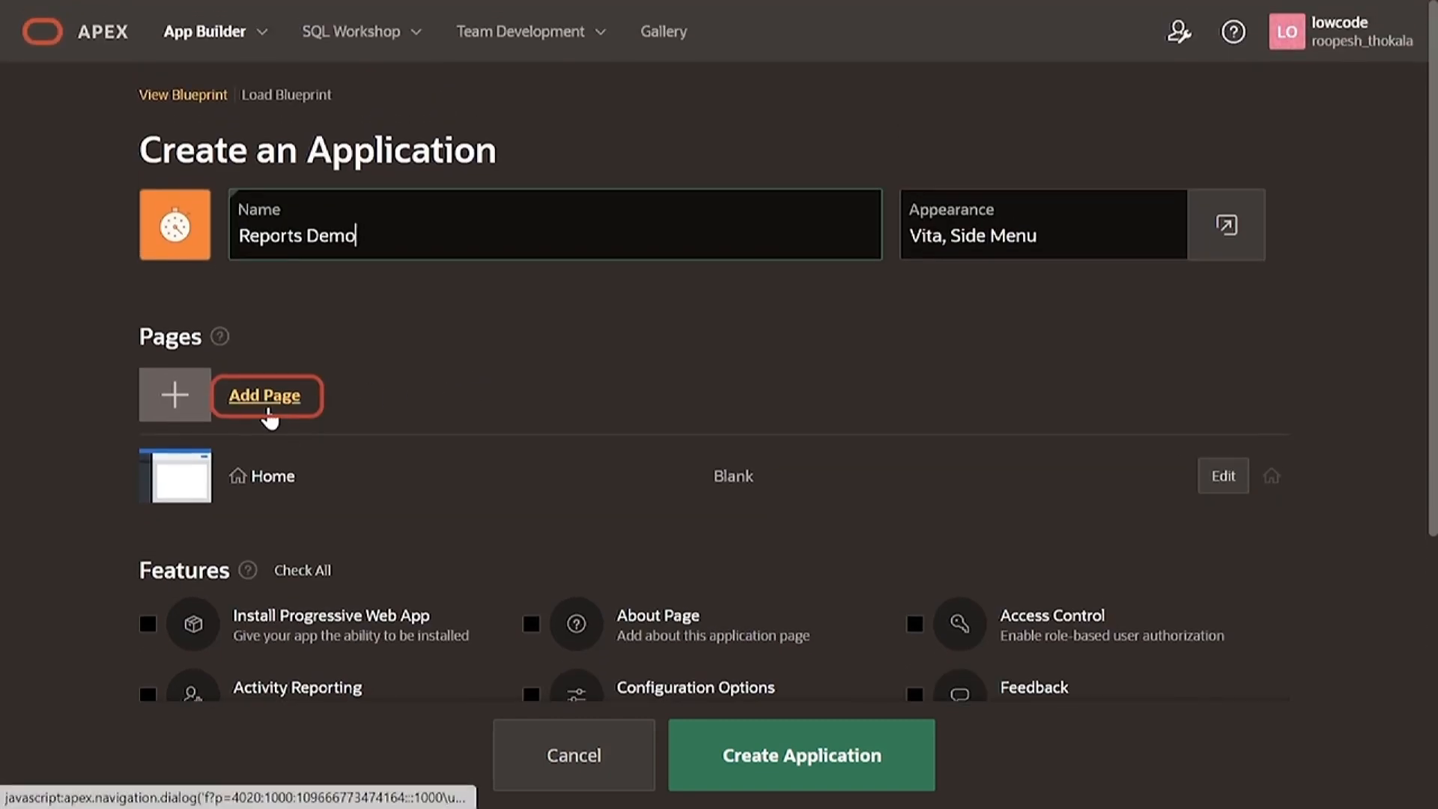
pyautogui.click(274, 403)
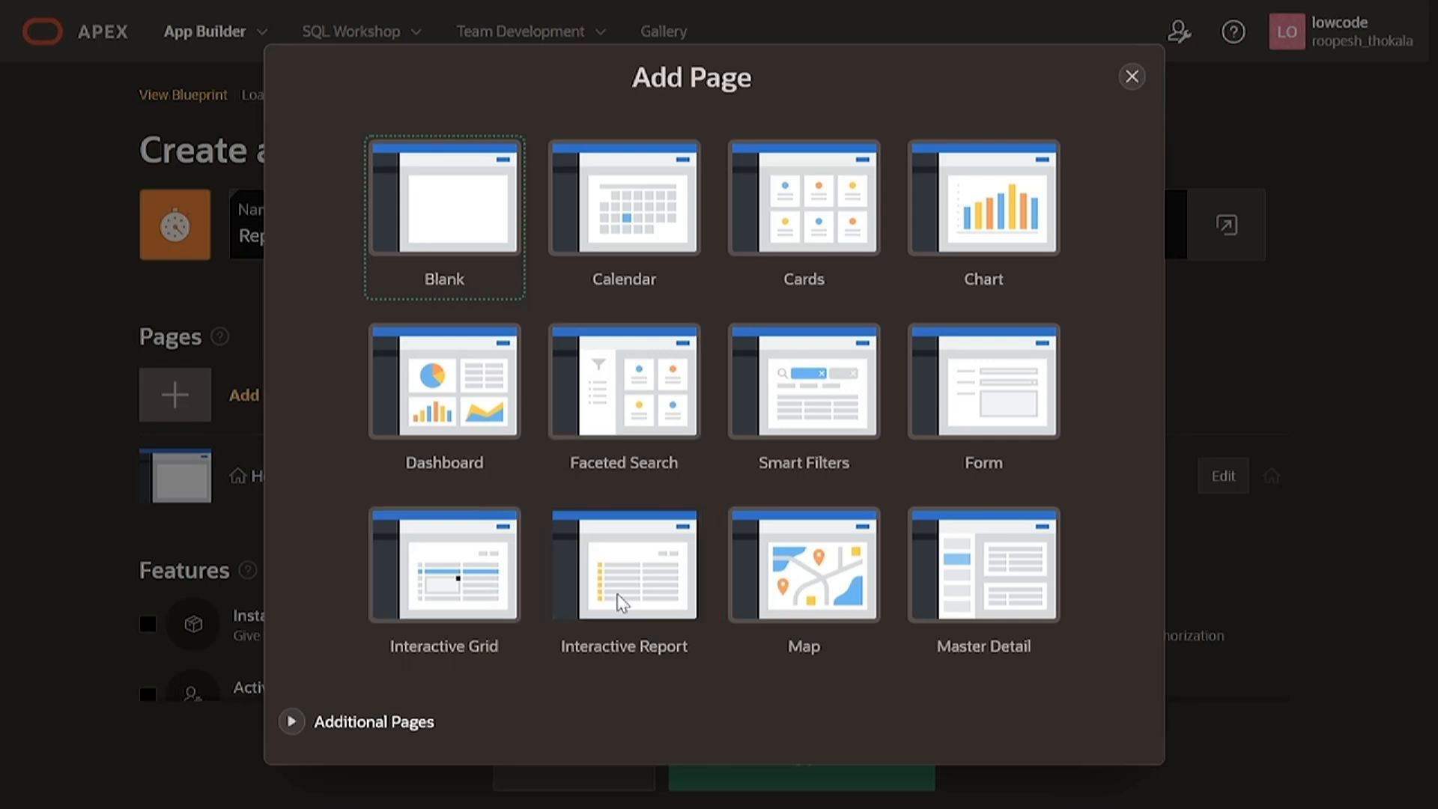
pyautogui.click(293, 724)
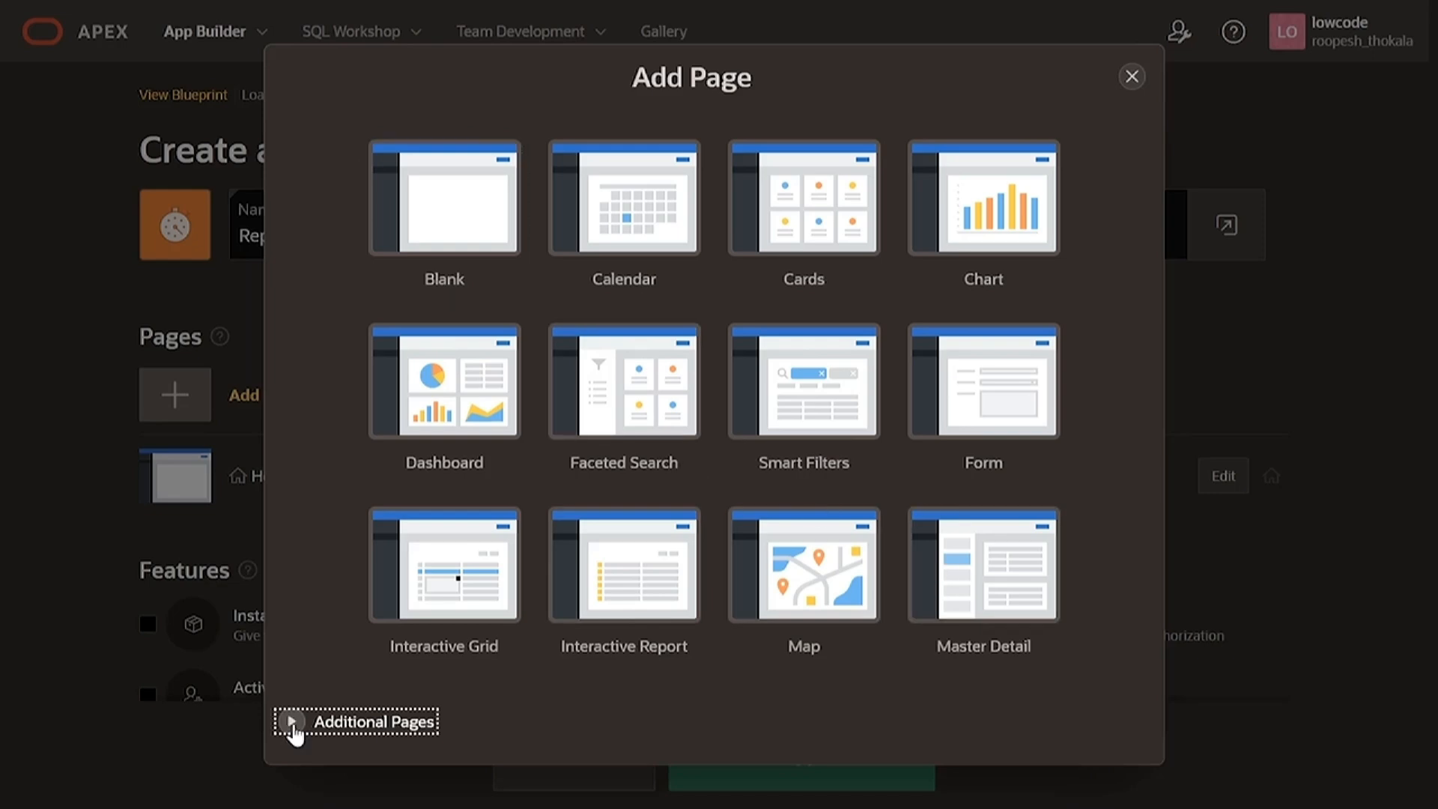
pyautogui.scroll(-3, 361, 601)
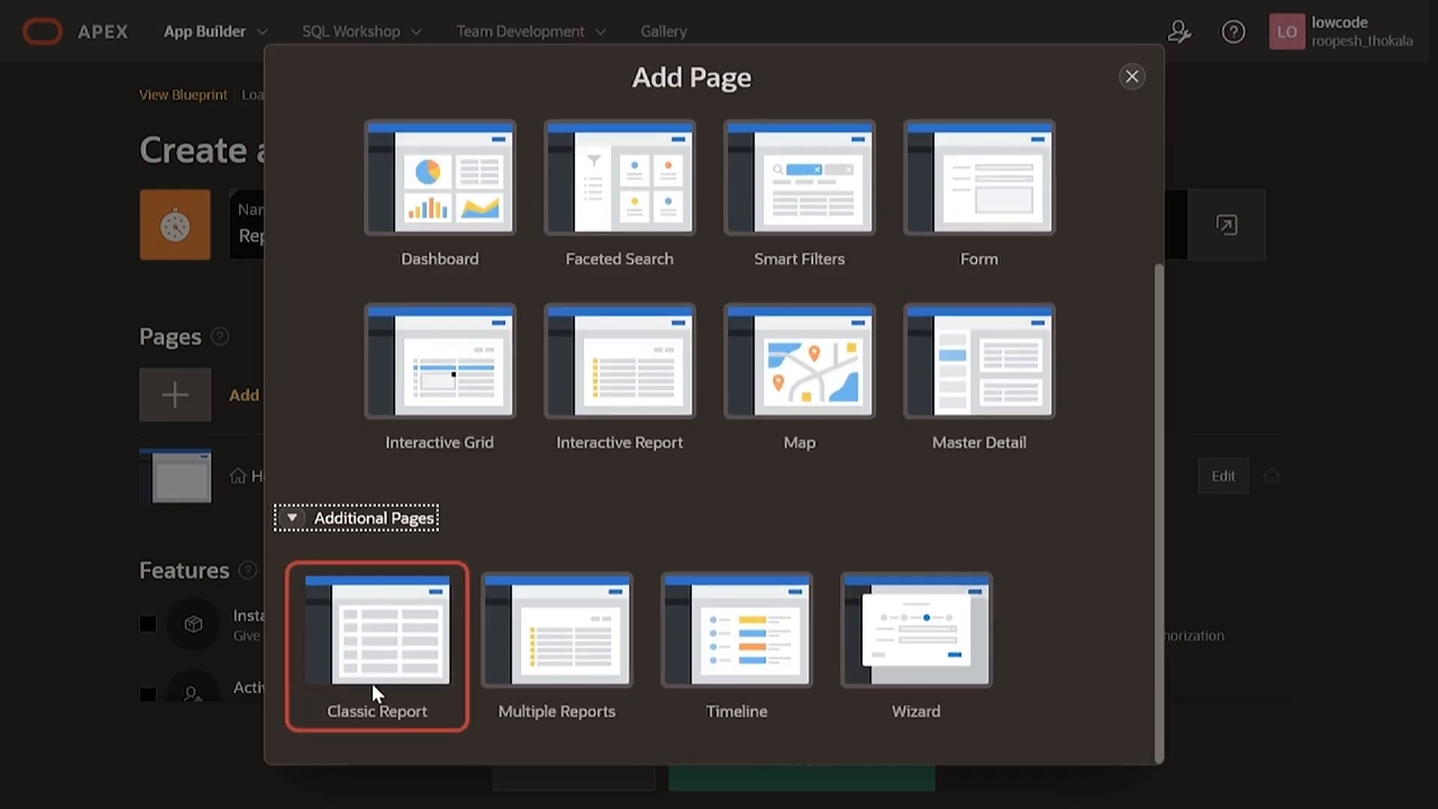
pyautogui.scroll(3, 749, 509)
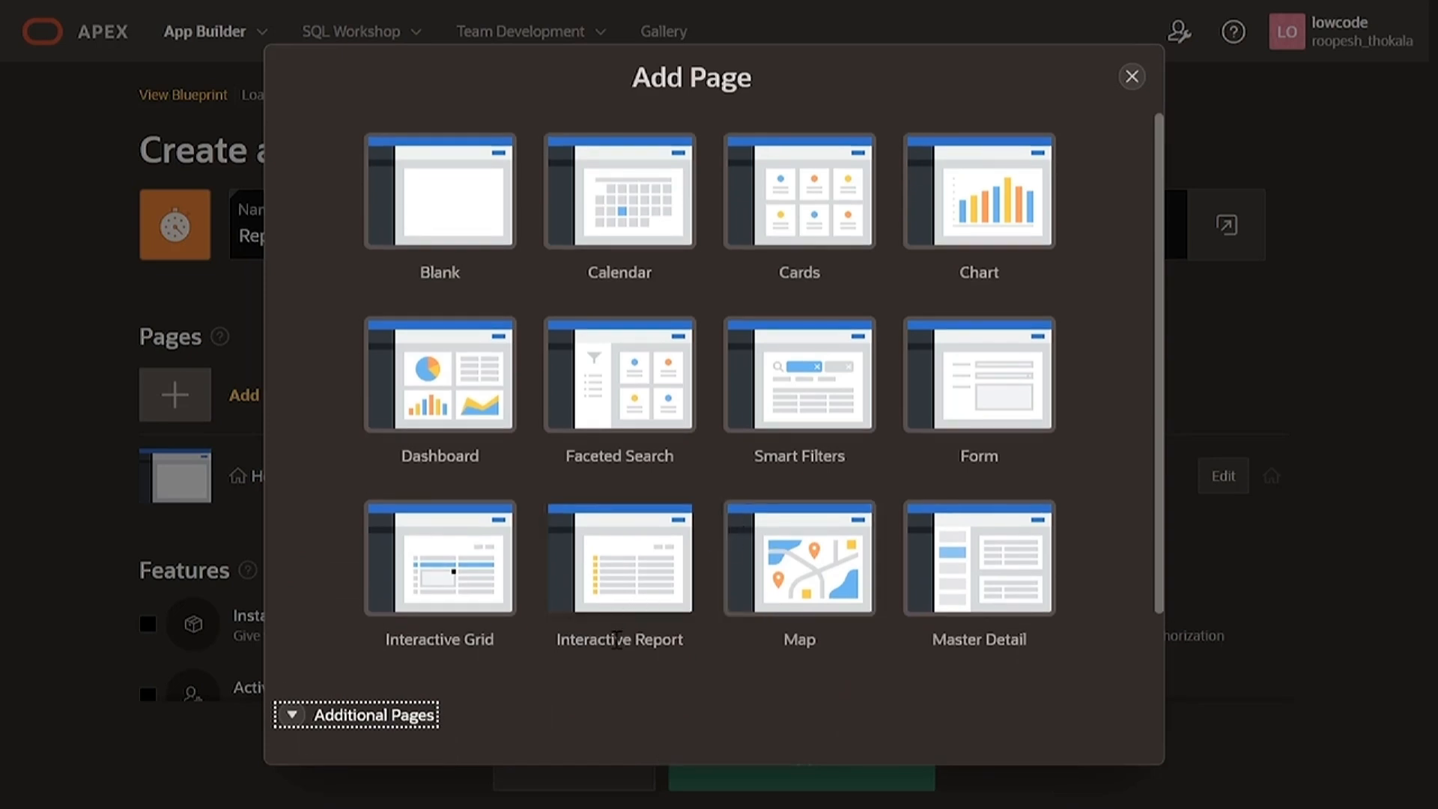
pyautogui.click(624, 573)
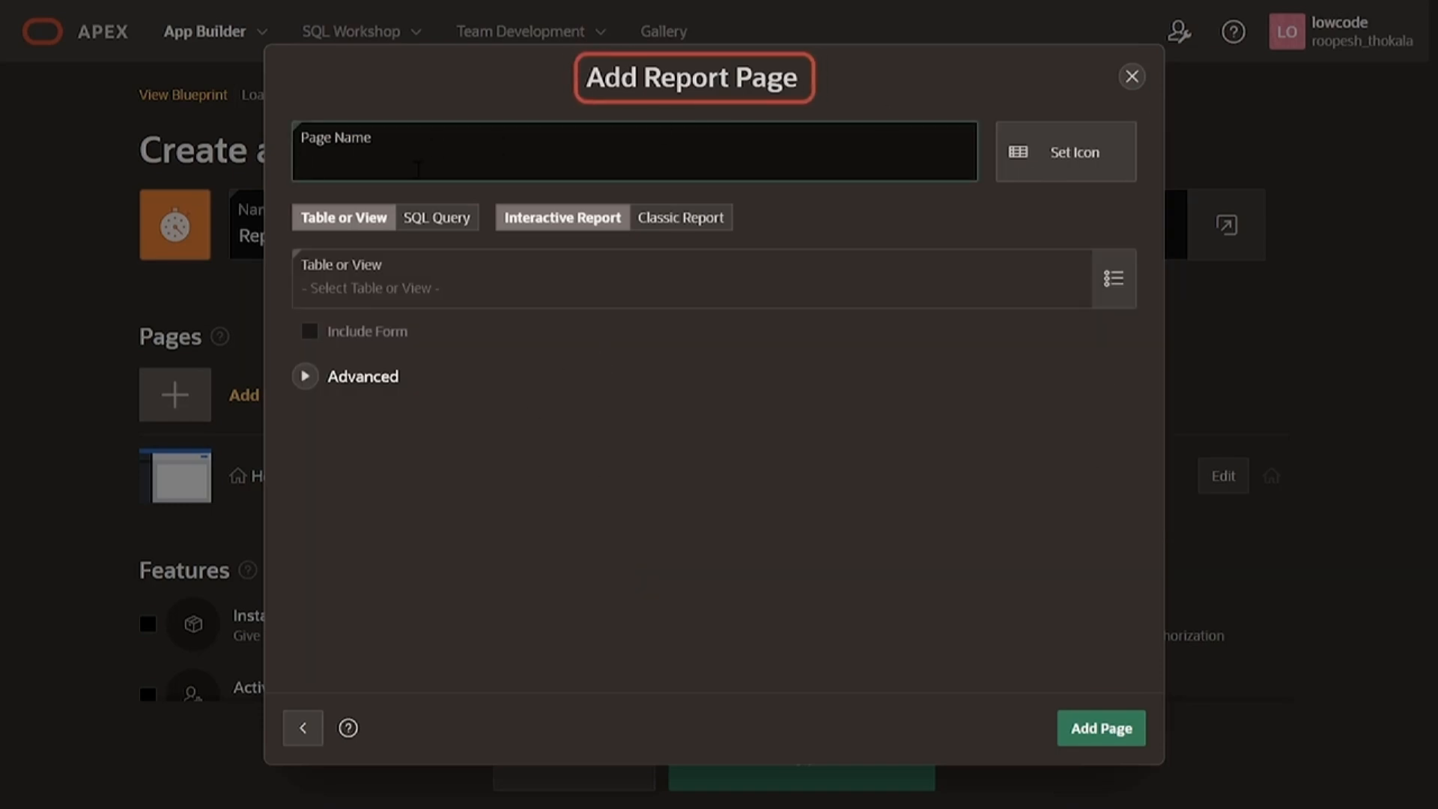
# Step: Name the report page Projects IR and give it the second checklist icon found by searching for "tasks"
pyautogui.write('Projects IR')
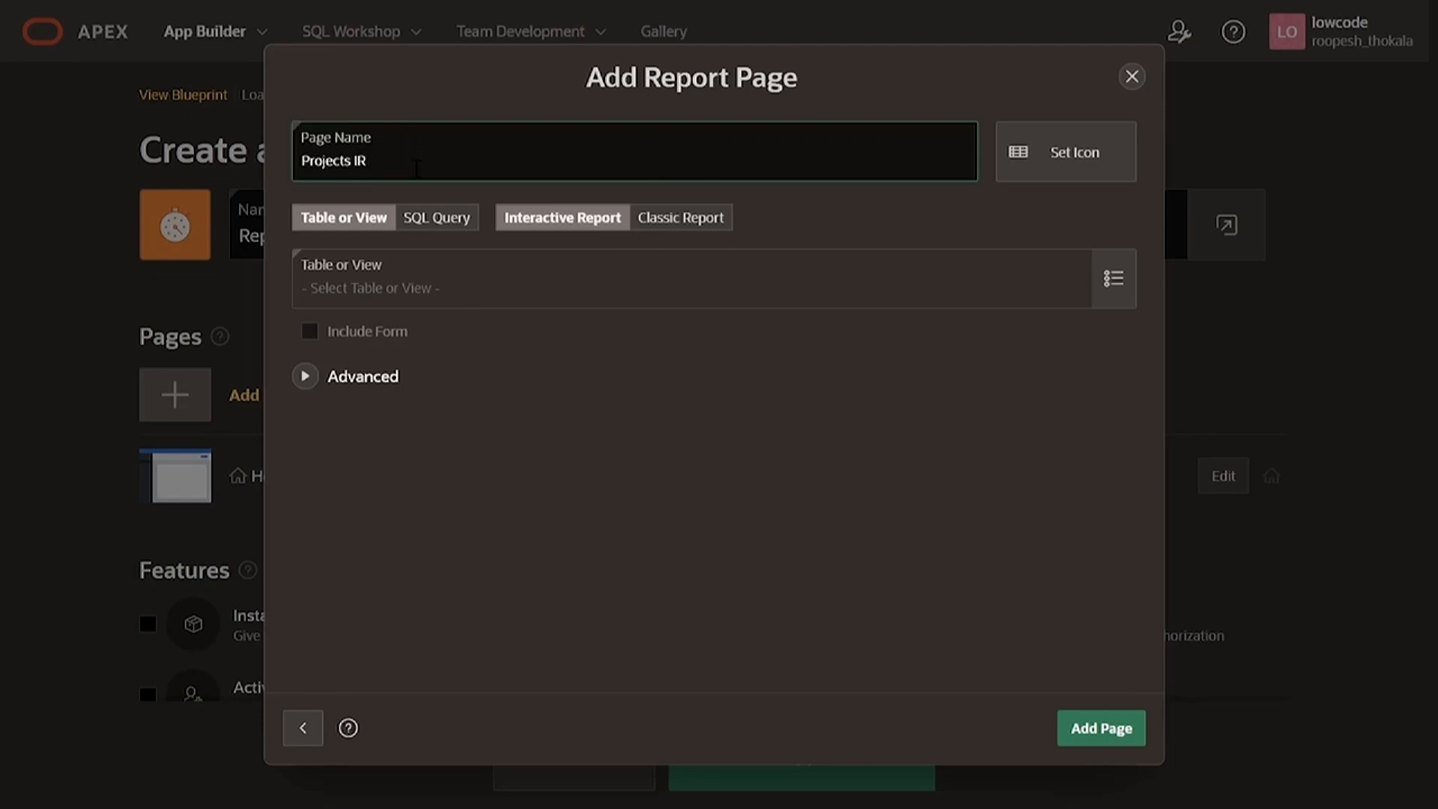
pyautogui.click(1061, 174)
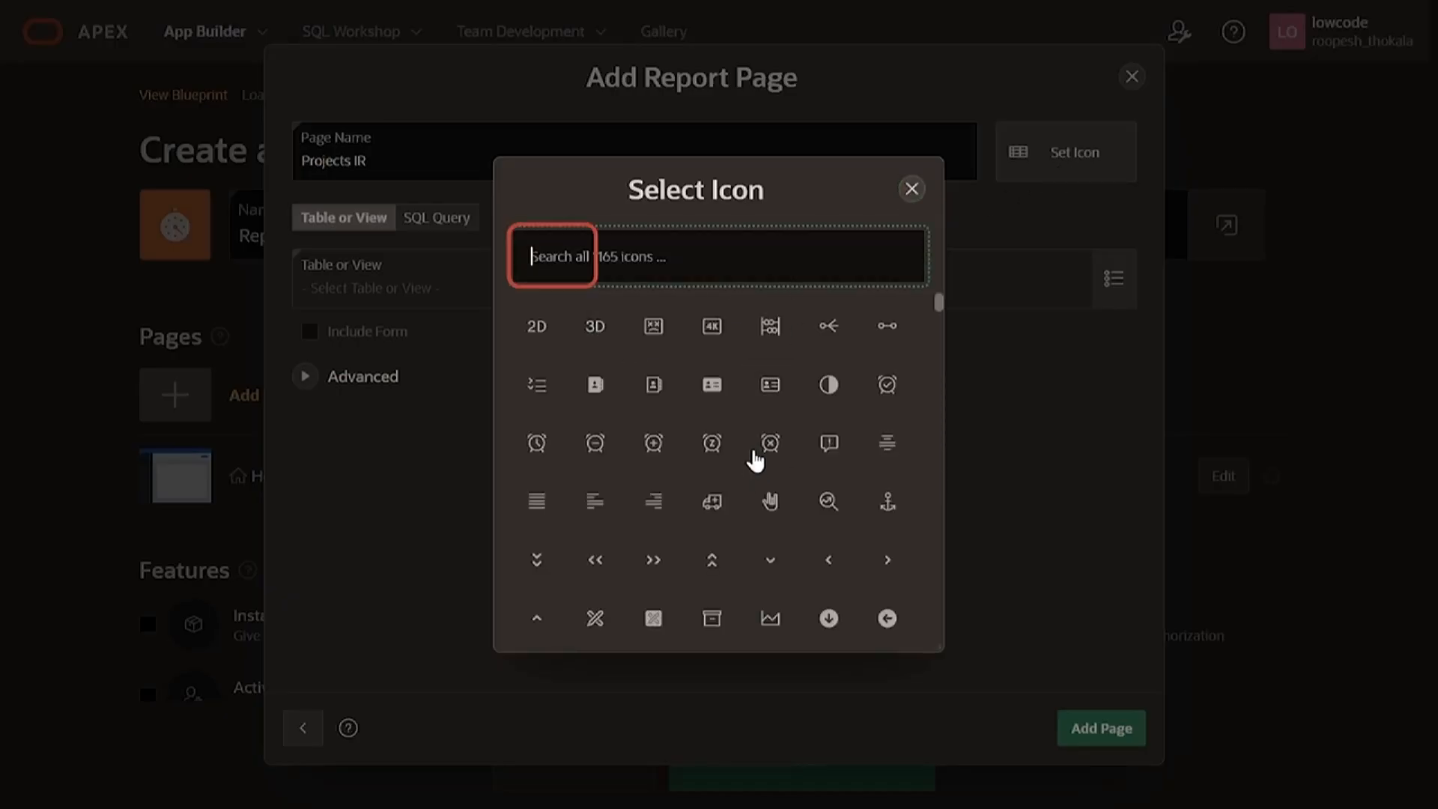
pyautogui.write('tasks')
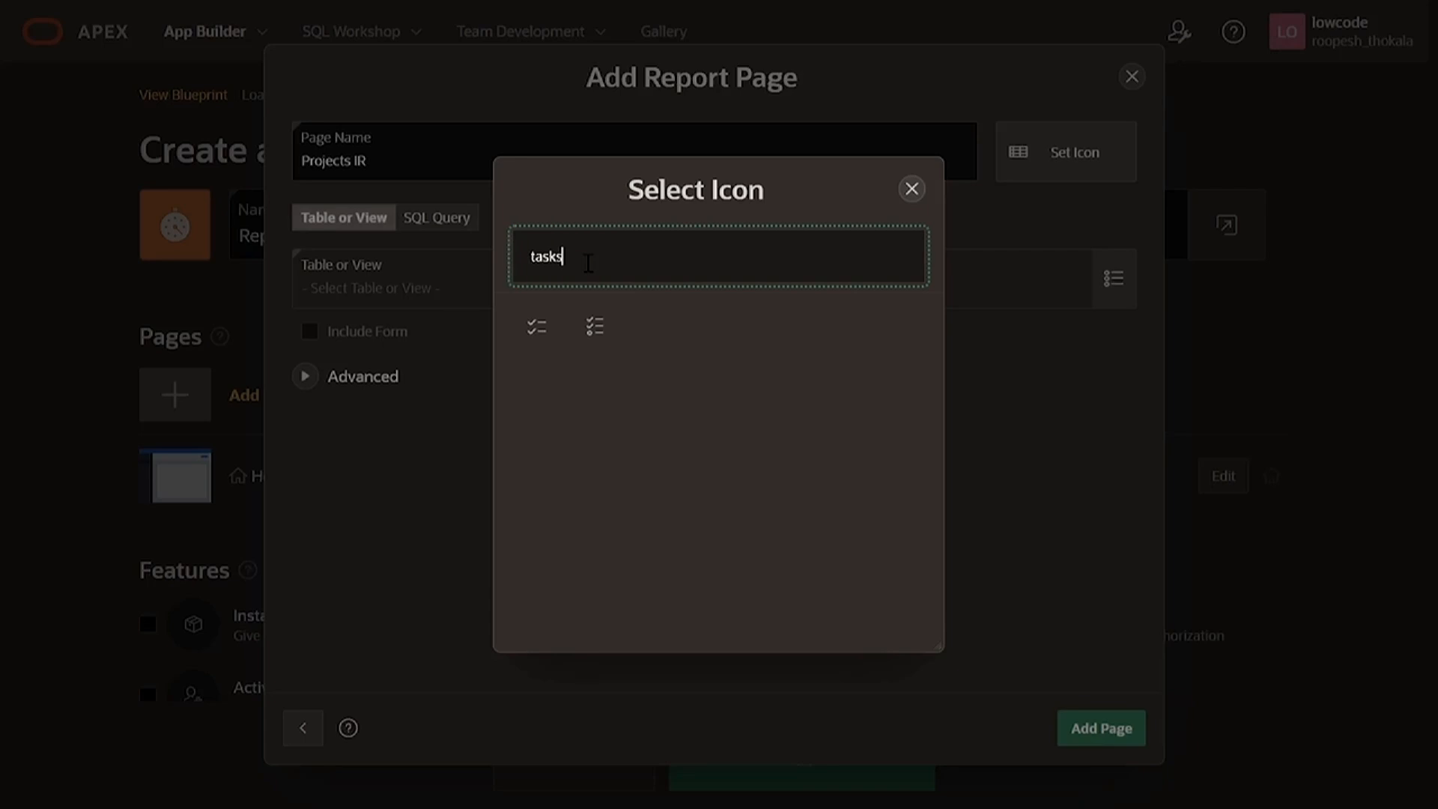
pyautogui.click(589, 329)
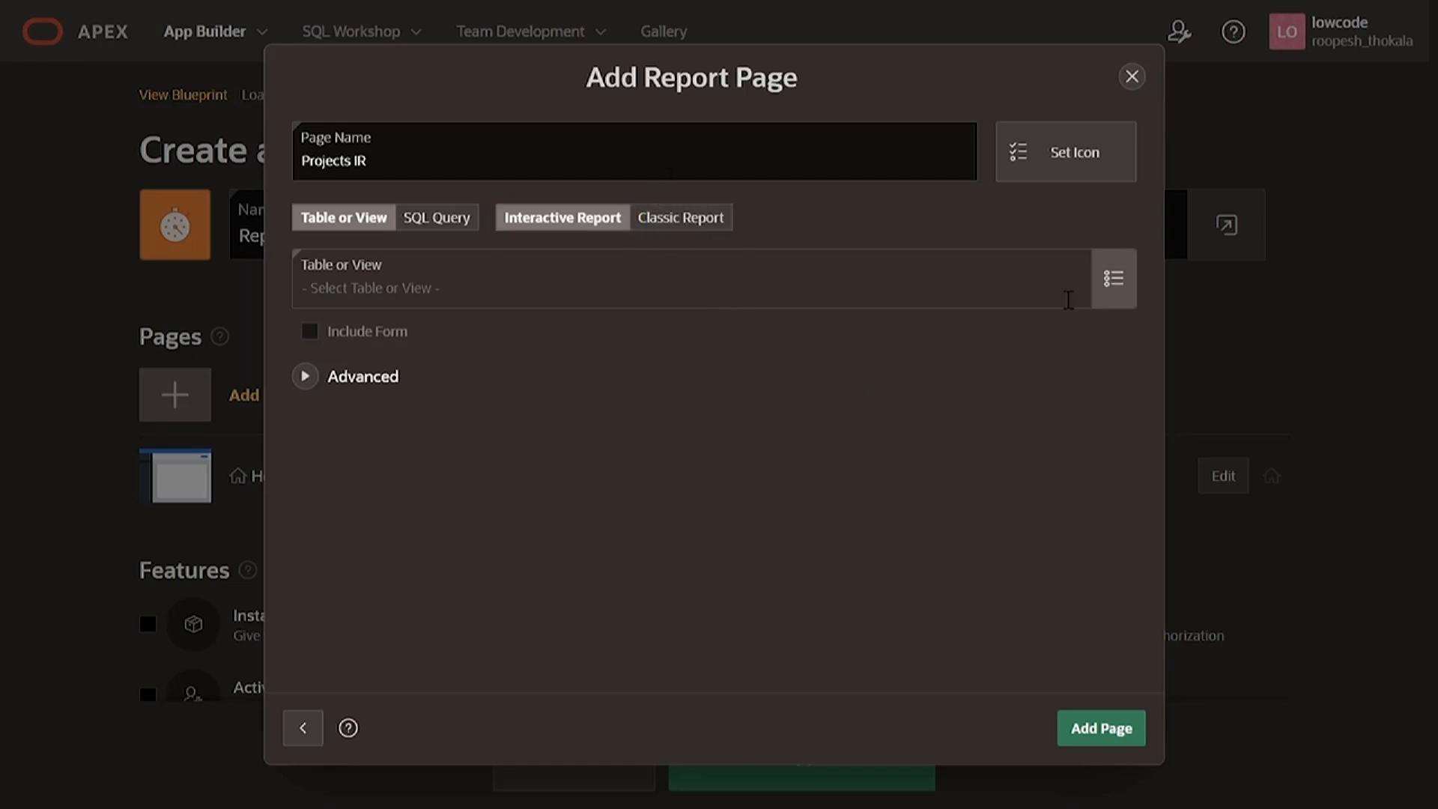
# Step: Base the Projects IR report on the EBA_PROJECTS table, include a form and add the page to the application
pyautogui.click(1112, 279)
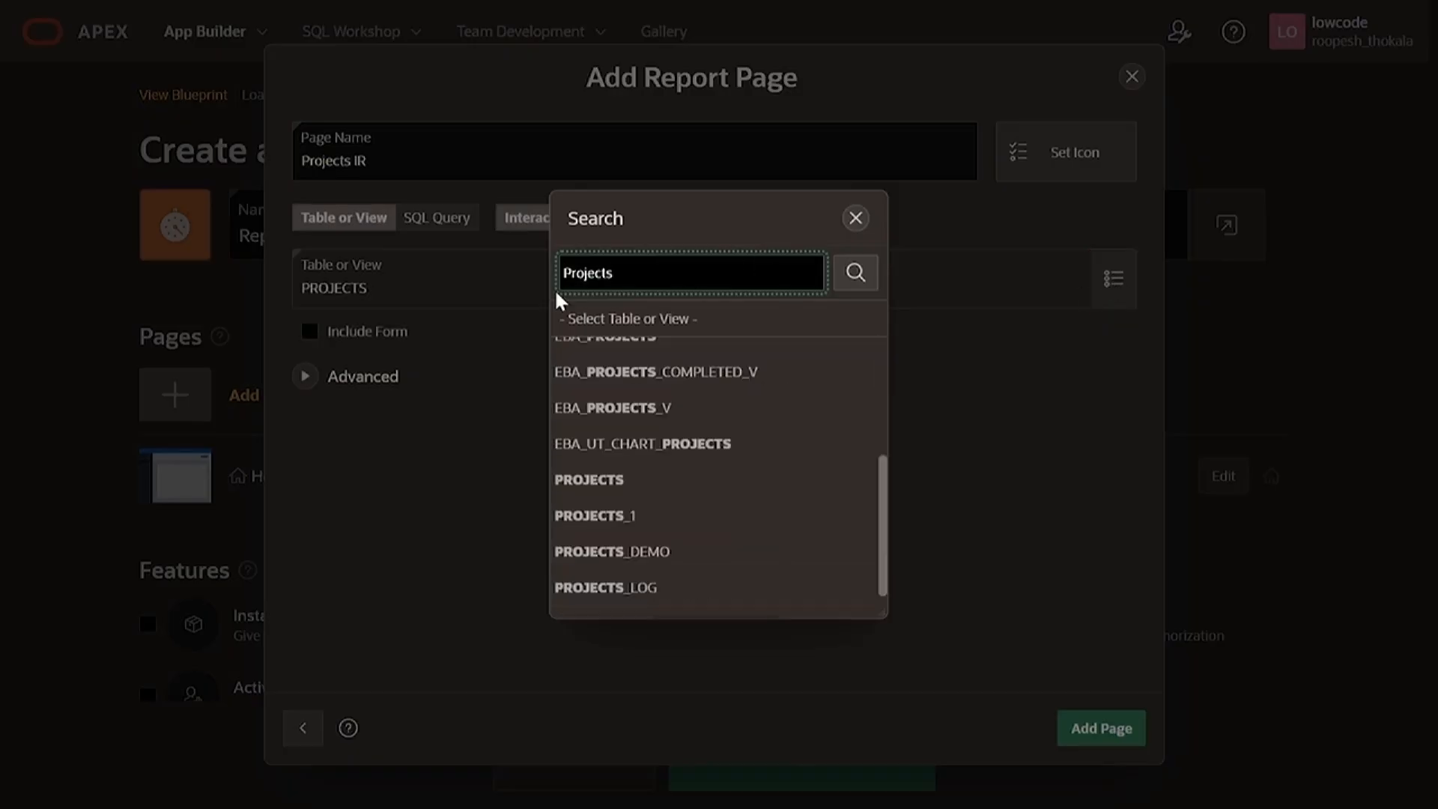
pyautogui.scroll(3, 641, 445)
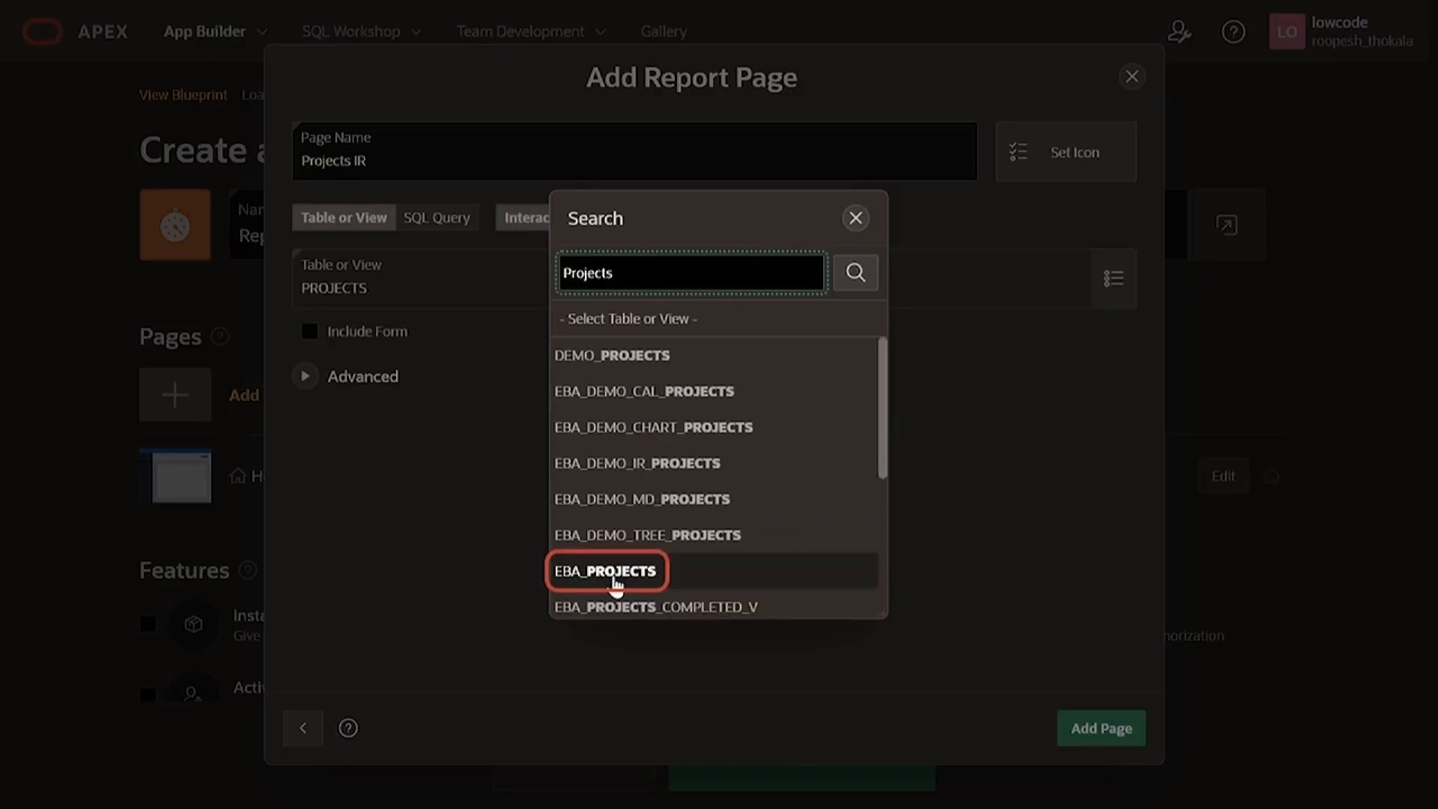
pyautogui.click(615, 577)
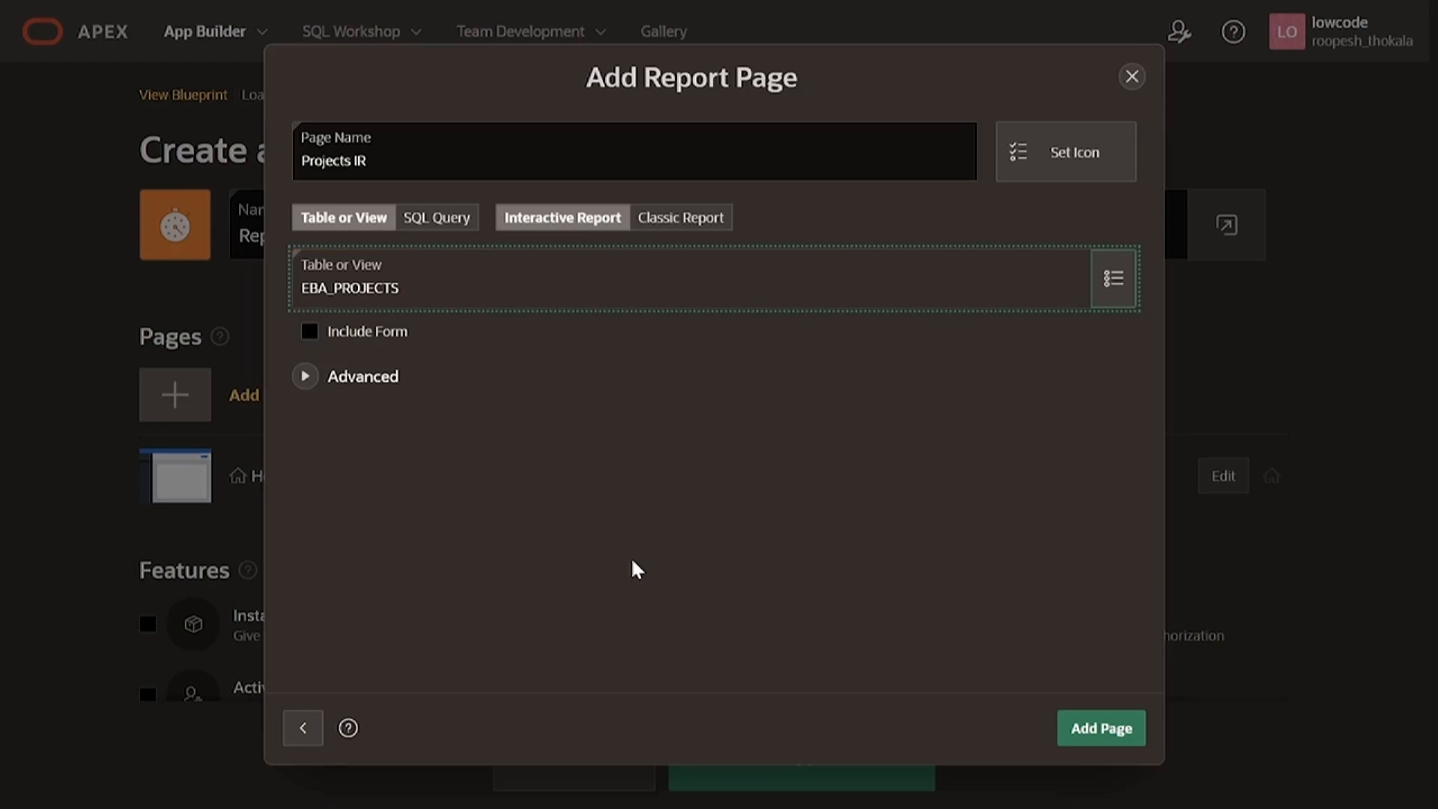
pyautogui.click(309, 336)
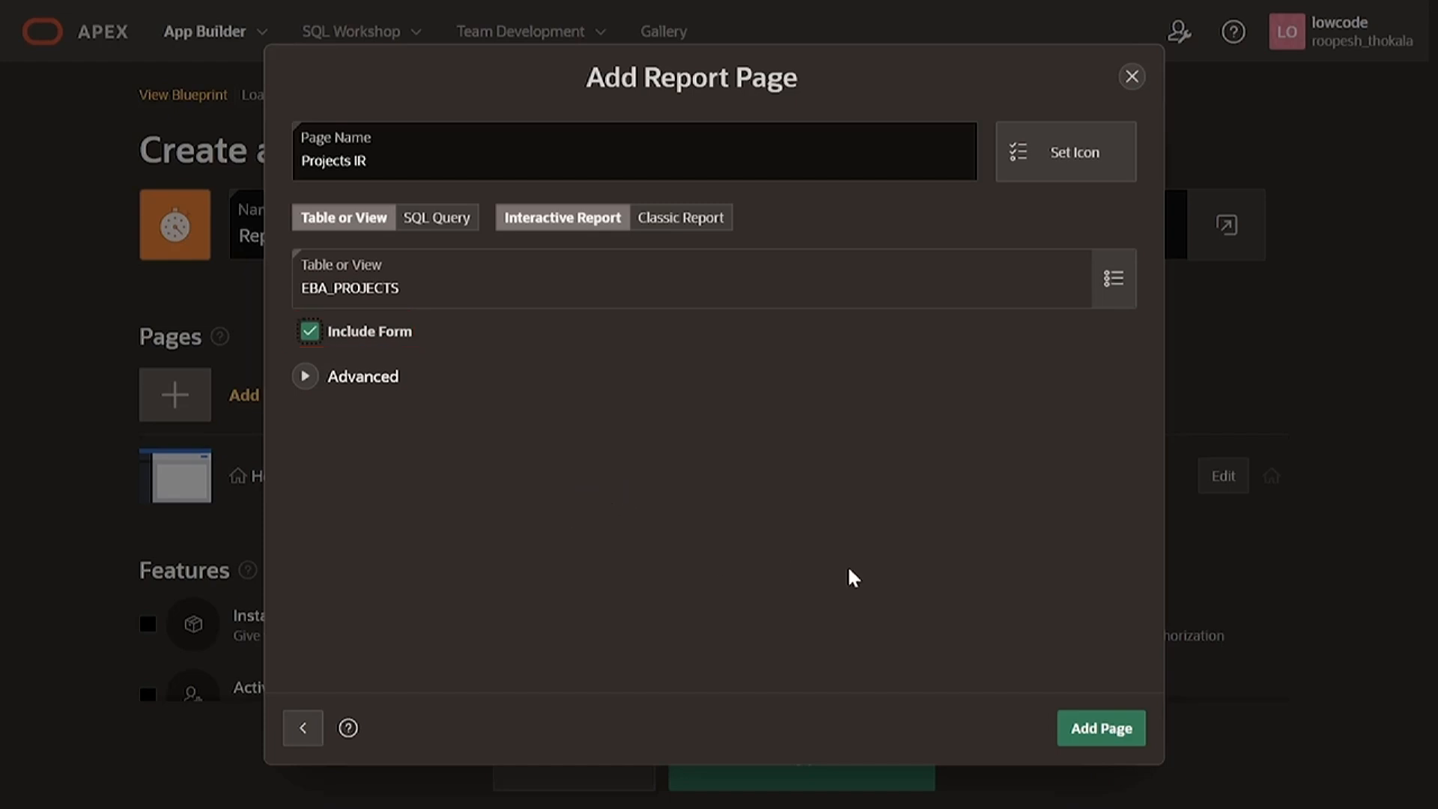
pyautogui.press('Tab')
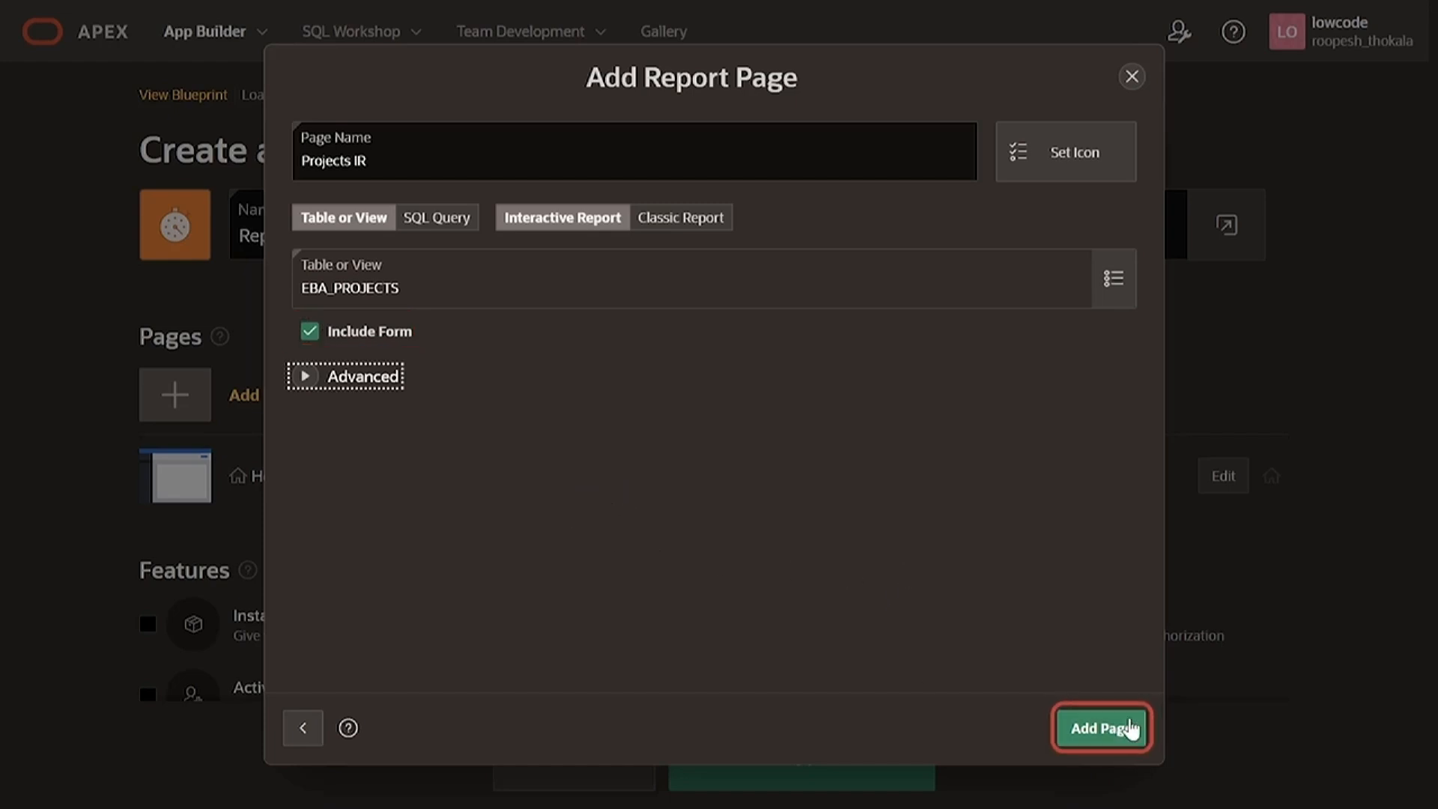
pyautogui.click(1098, 731)
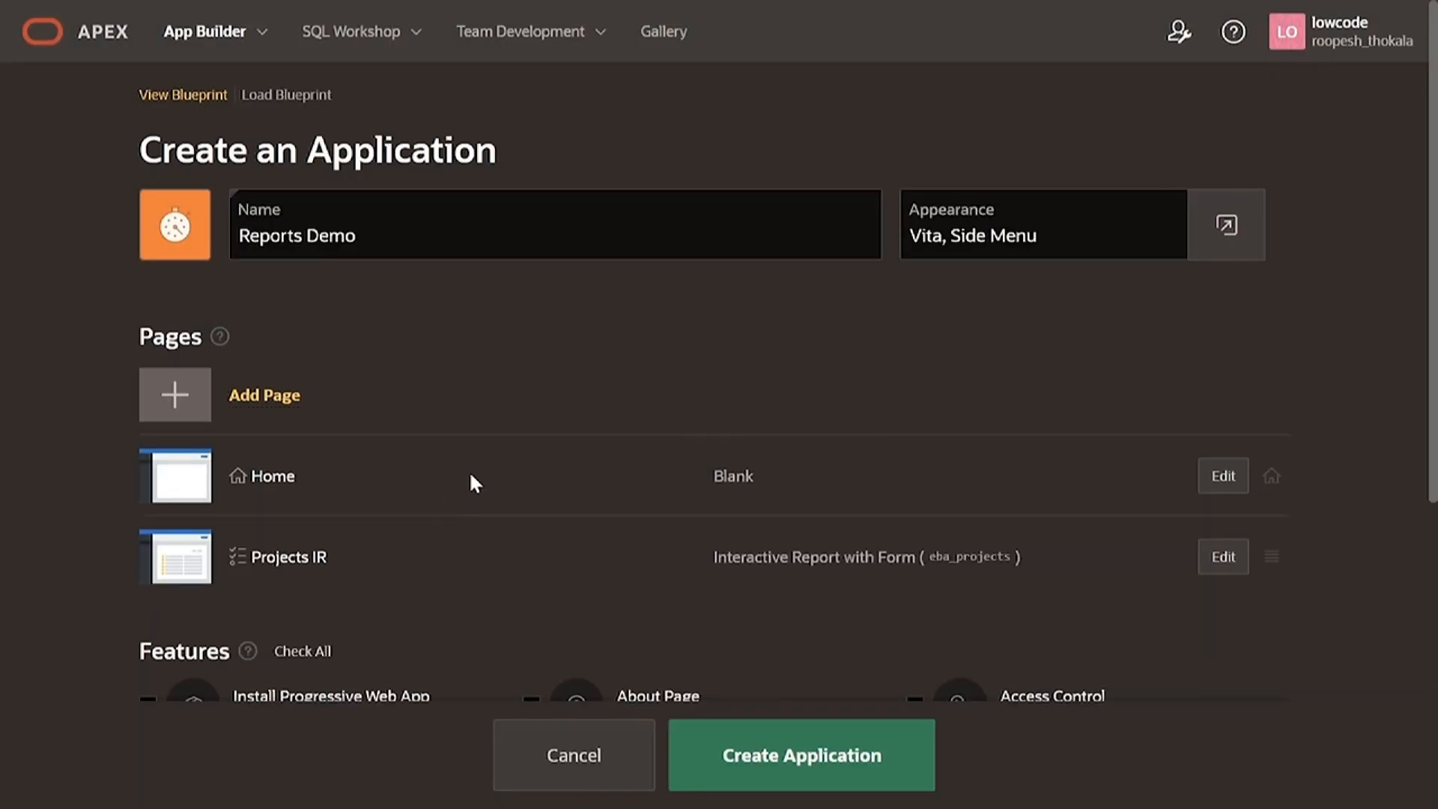
# Step: Create the Reports Demo application with the default features and settings
pyautogui.scroll(-2, 472, 483)
pyautogui.scroll(-5, 629, 431)
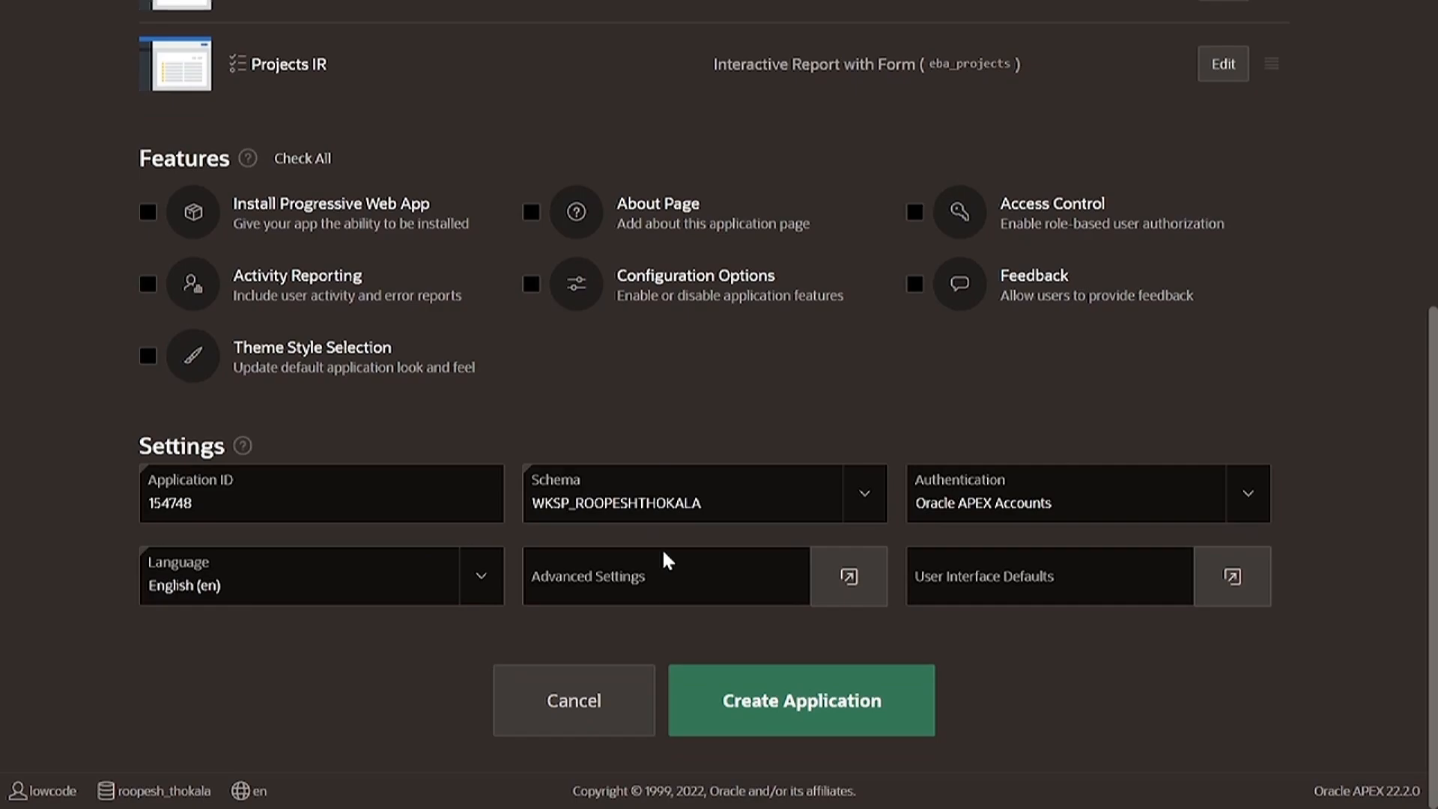
pyautogui.click(793, 701)
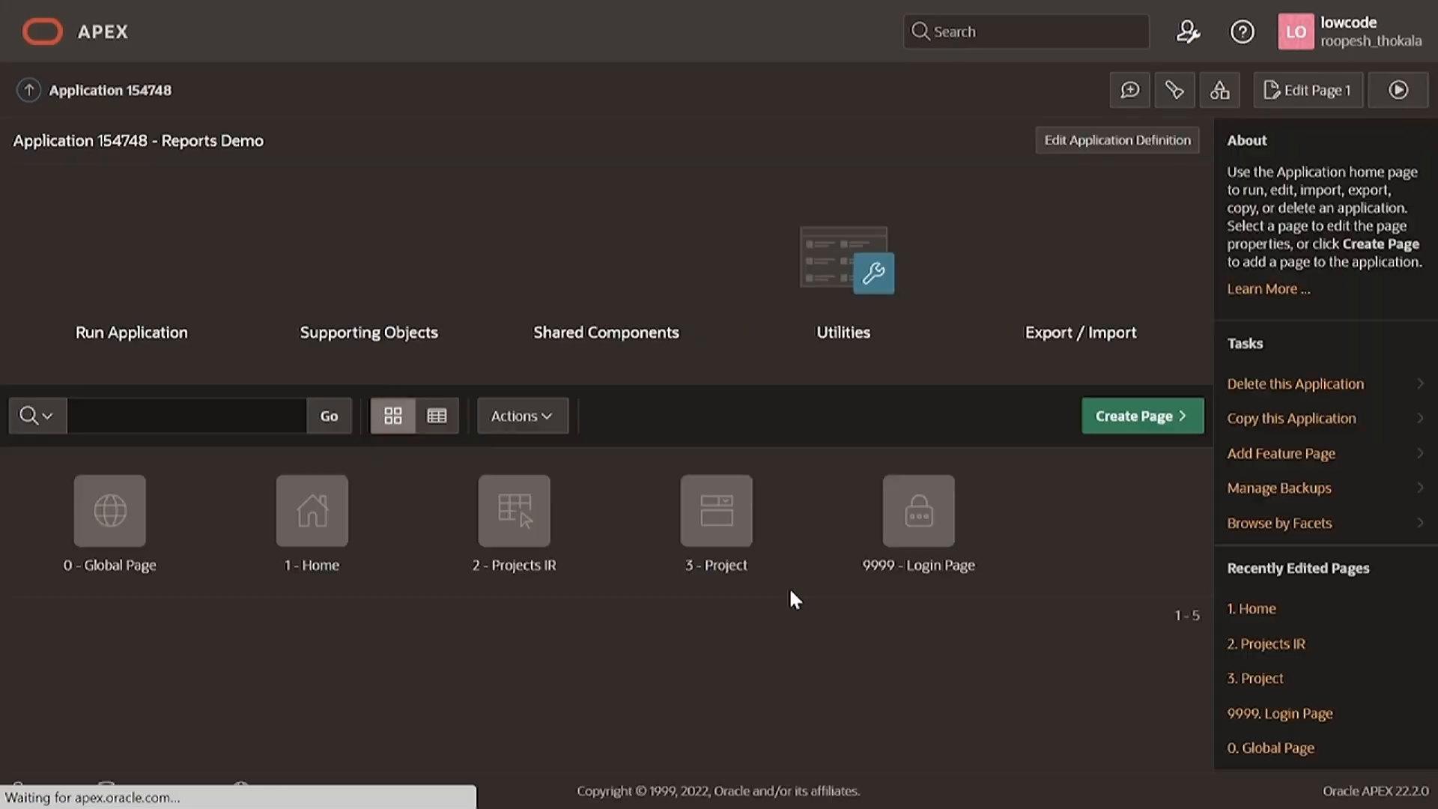
# Step: Run the Reports Demo application, sign in with the prefilled credentials and return to its App Builder home page
pyautogui.click(158, 274)
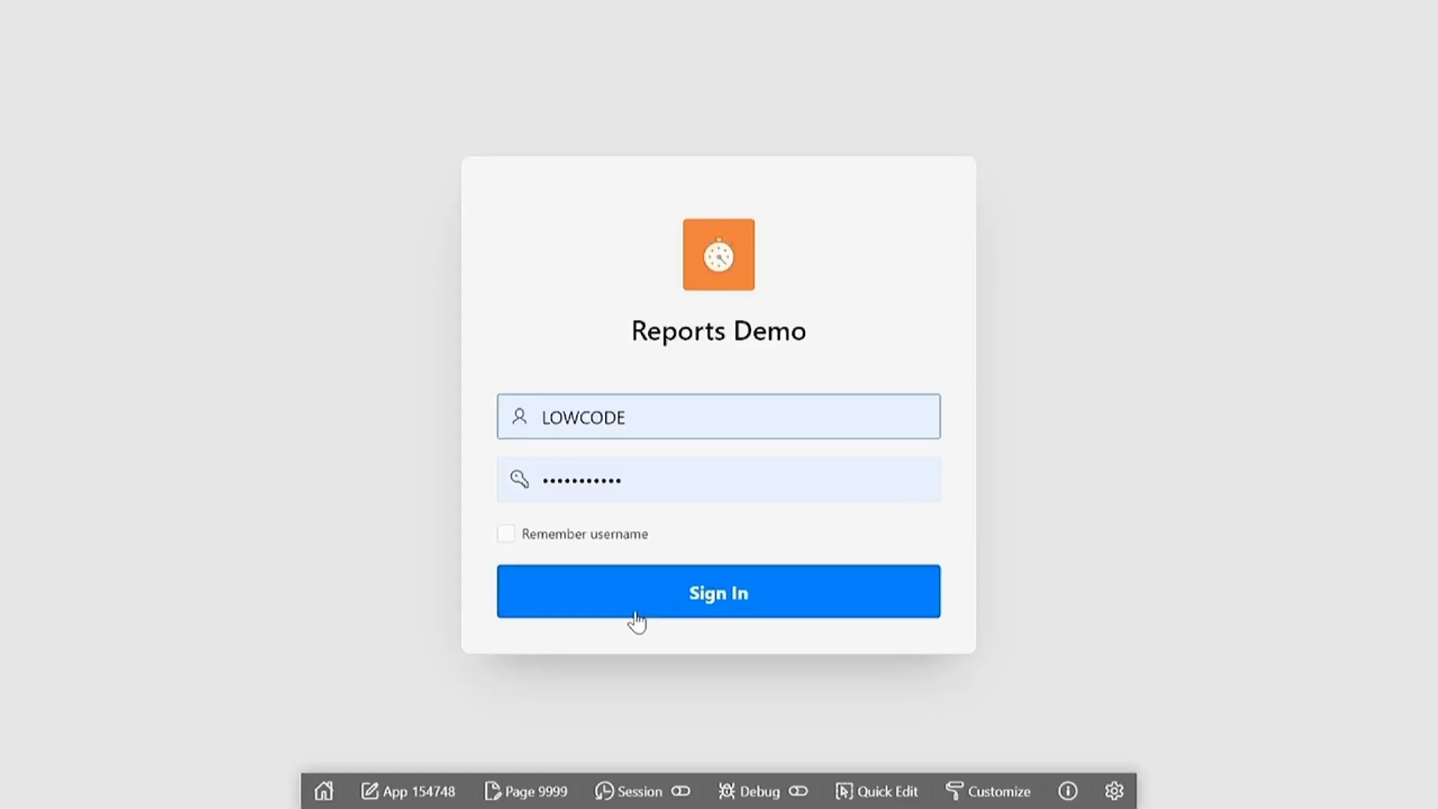
pyautogui.click(630, 613)
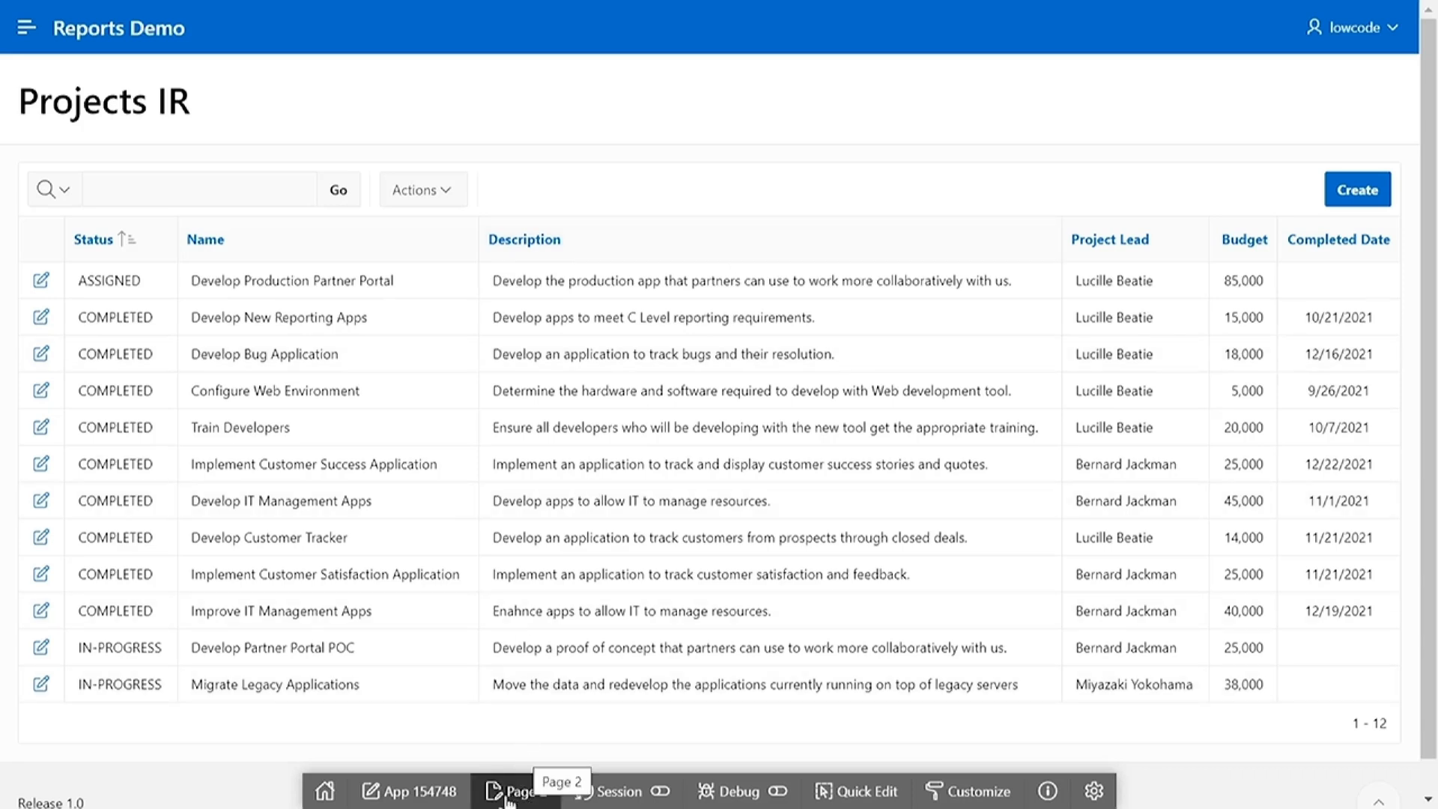
pyautogui.click(409, 791)
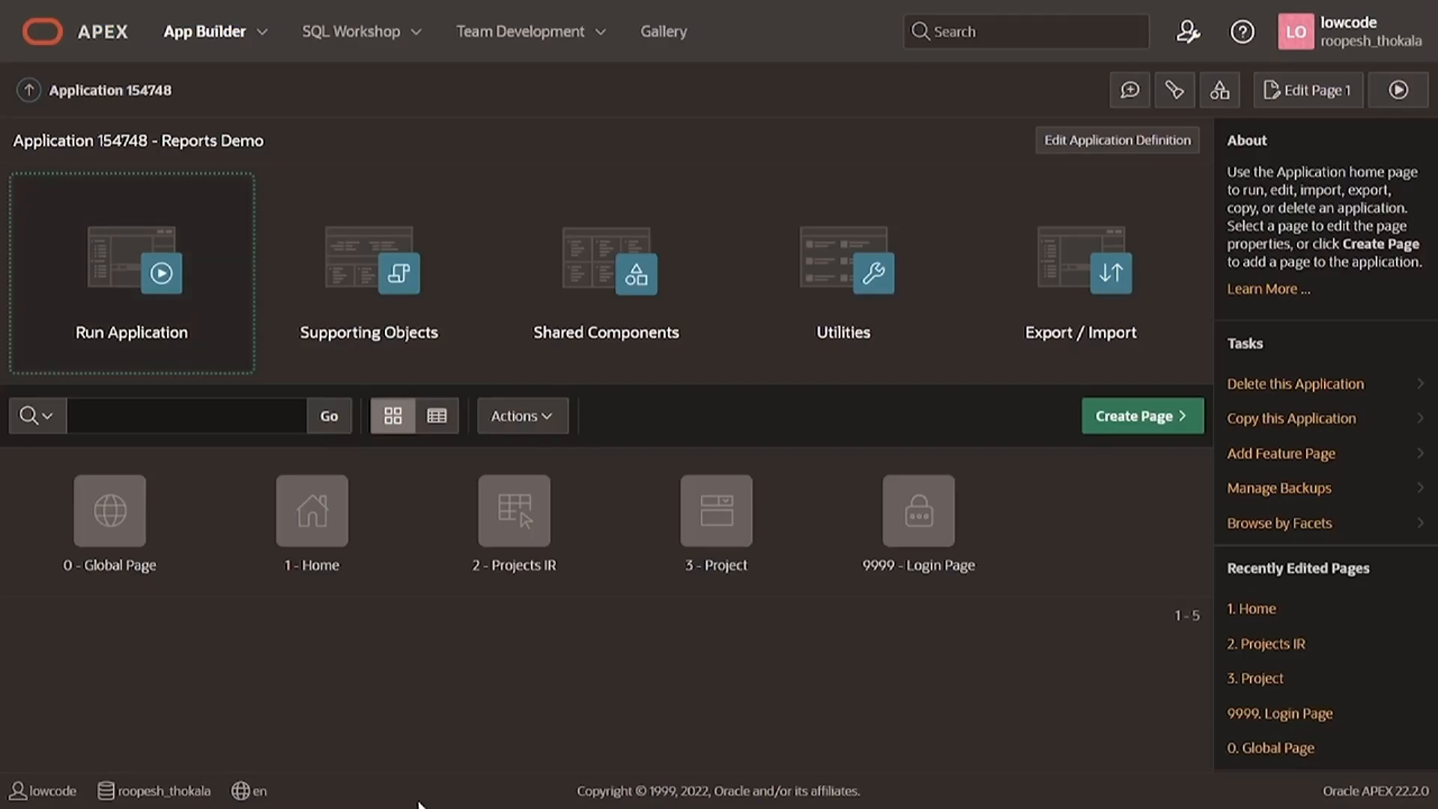
# Step: Start creating a new page in Reports Demo, review the component page types and choose Interactive Report
pyautogui.click(1144, 423)
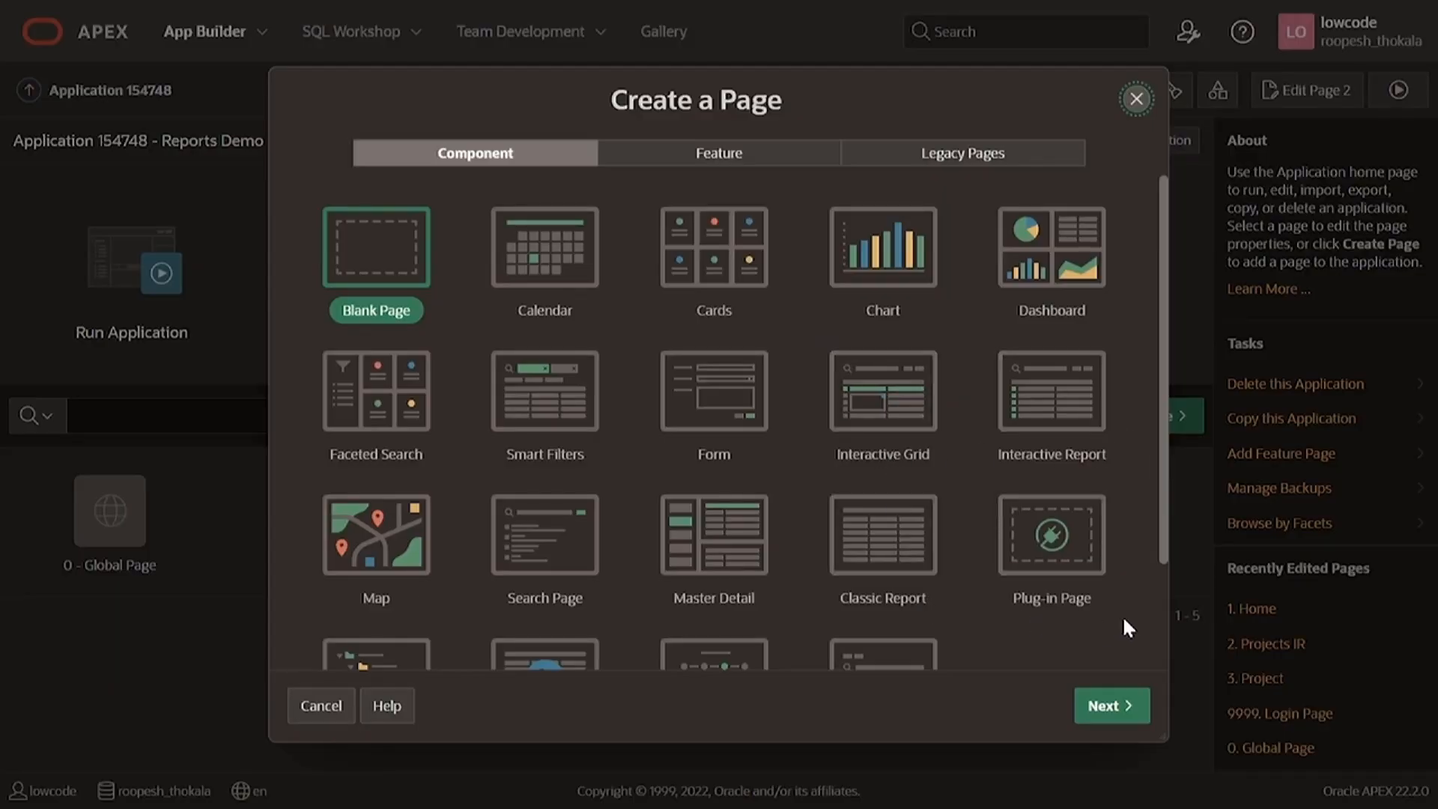
pyautogui.scroll(-1, 896, 476)
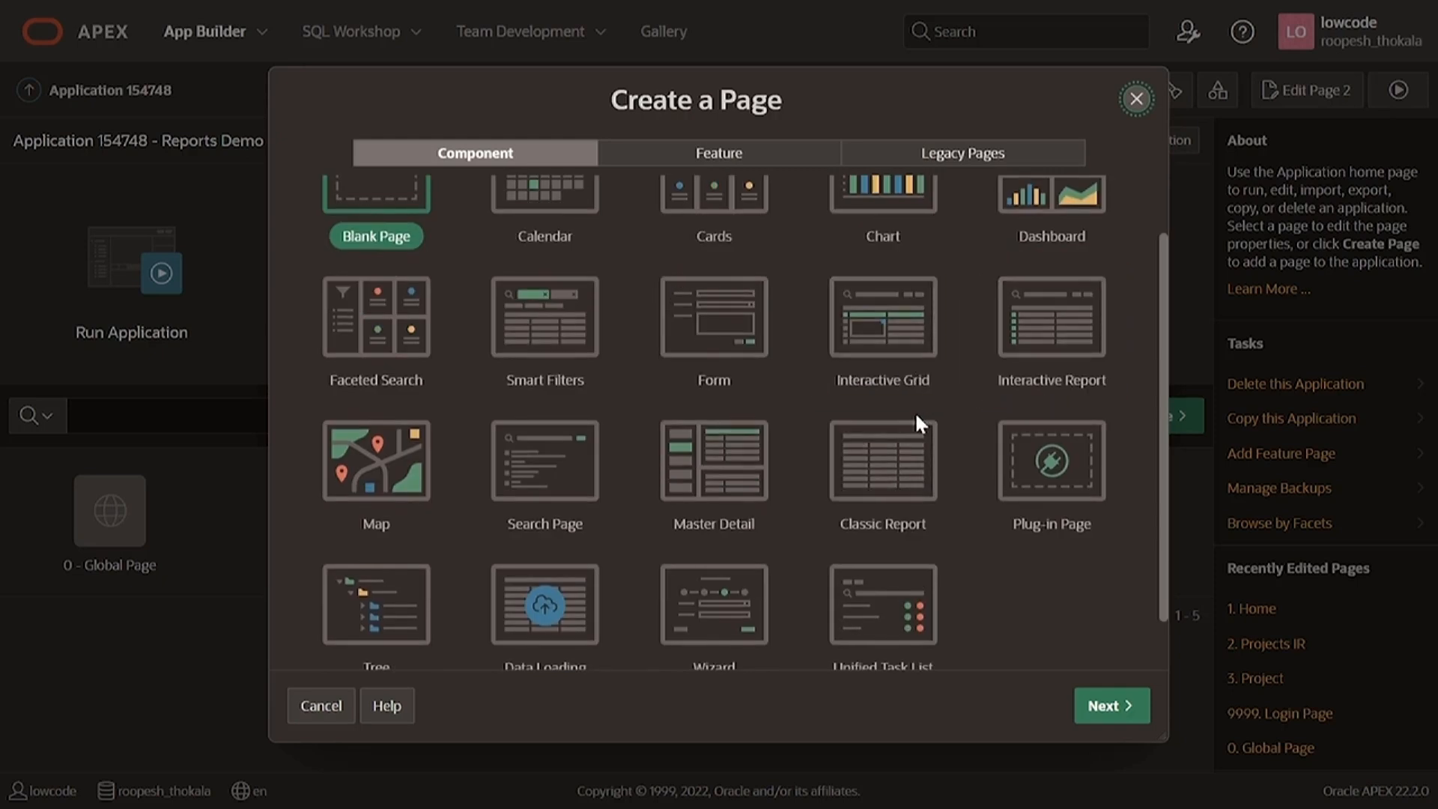
pyautogui.scroll(-1, 915, 412)
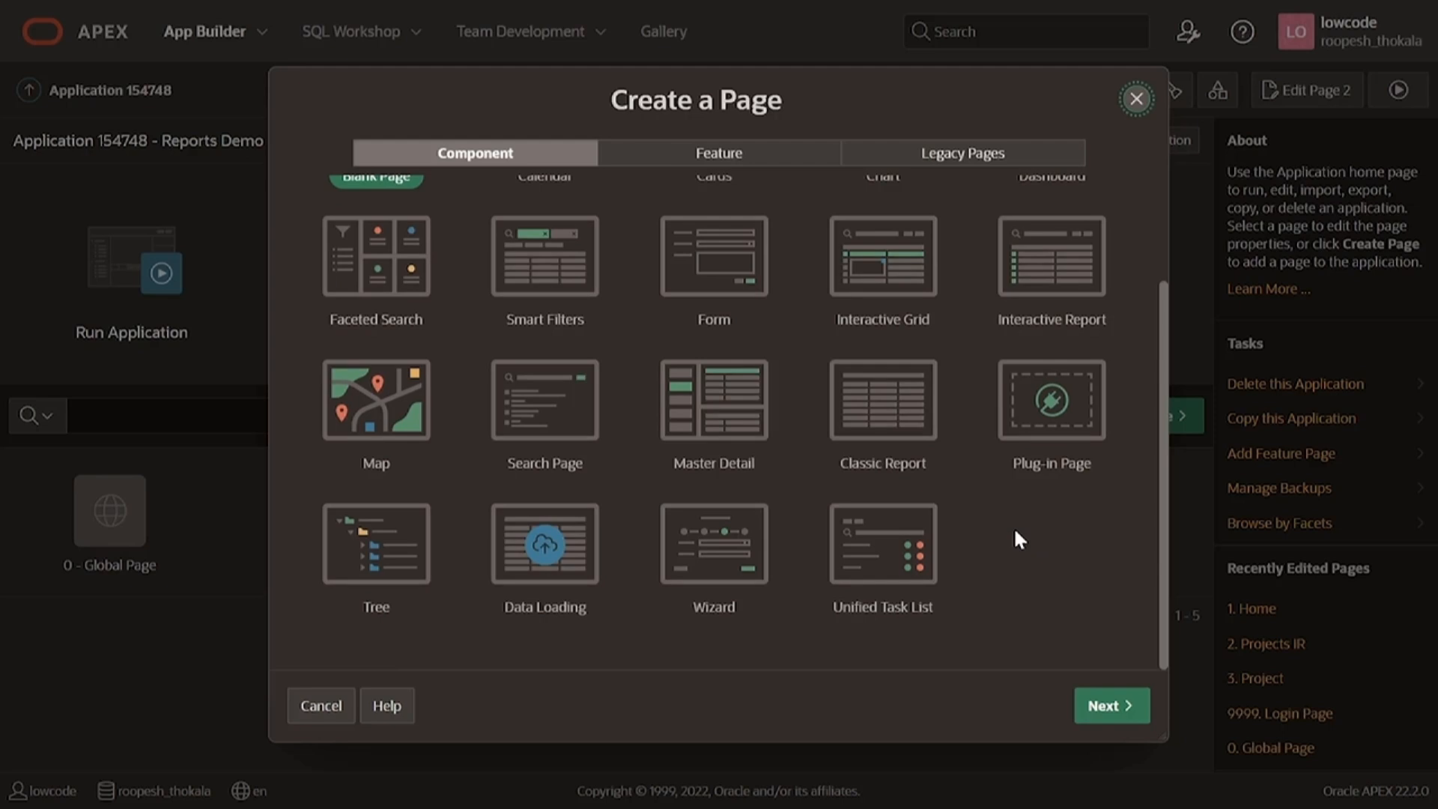
pyautogui.scroll(3, 1009, 521)
pyautogui.scroll(-3, 1008, 523)
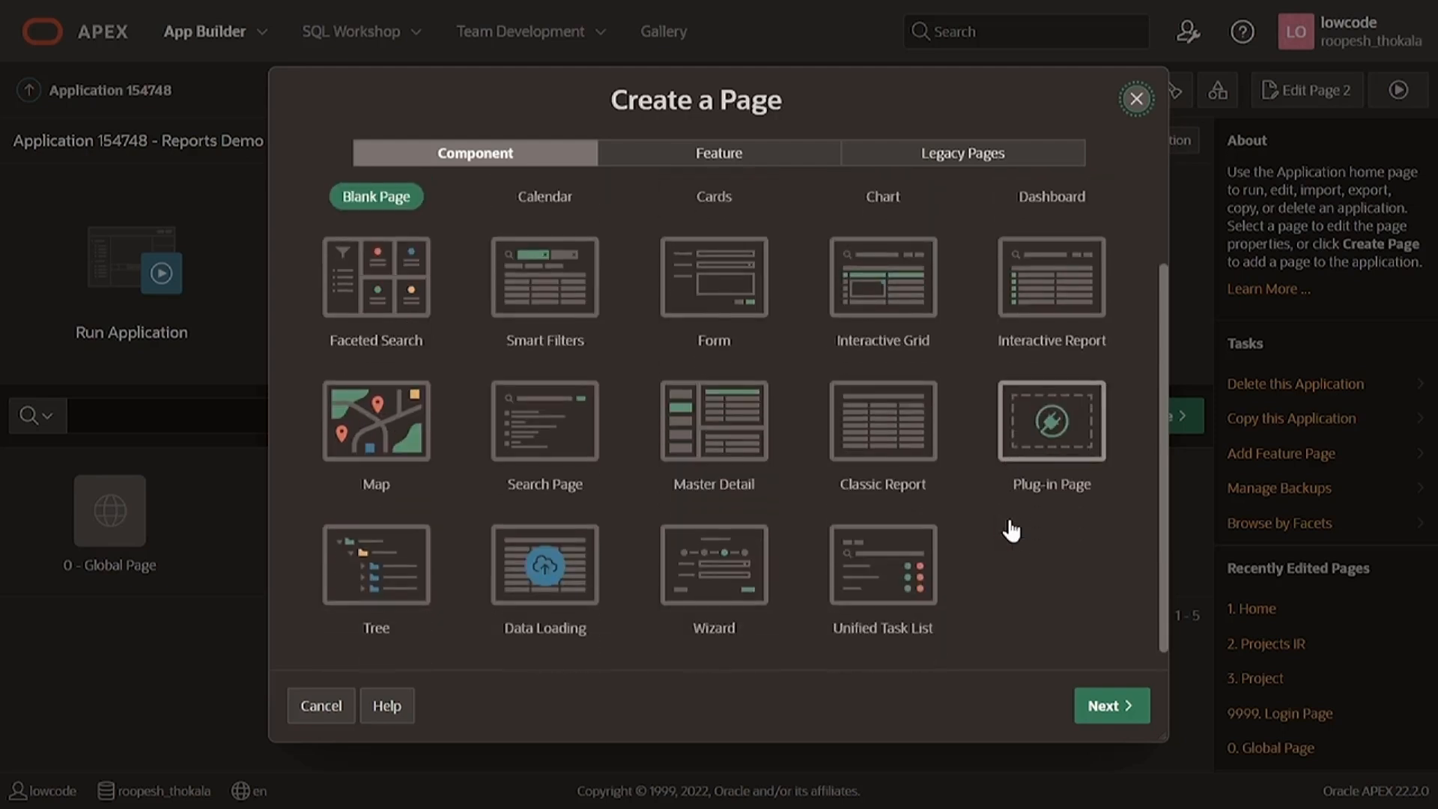
pyautogui.click(1064, 277)
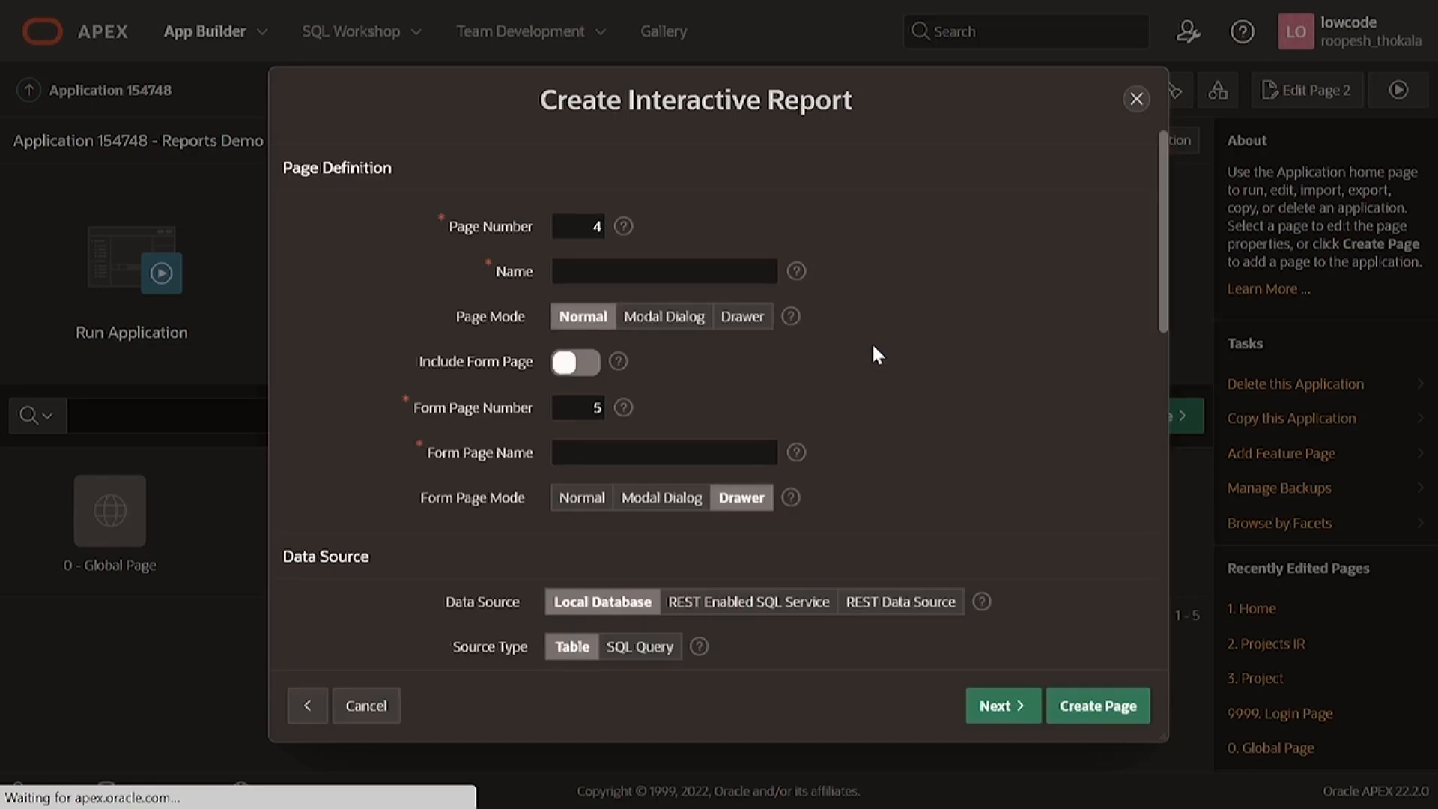
# Step: Name the report page Projects IR2, include a form page and name that form page Projects Form
pyautogui.click(653, 273)
pyautogui.write('Pro')
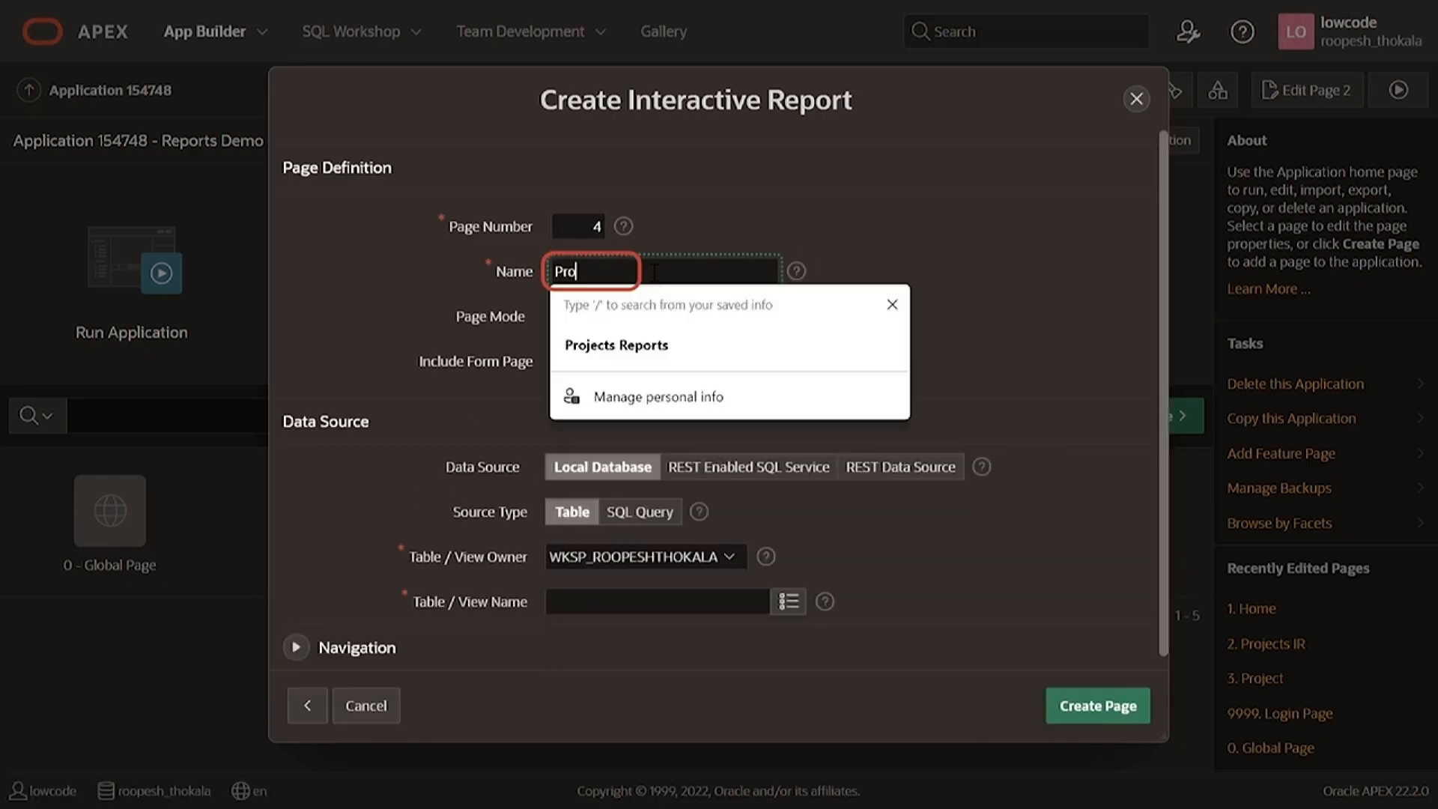
pyautogui.write('jects IR2')
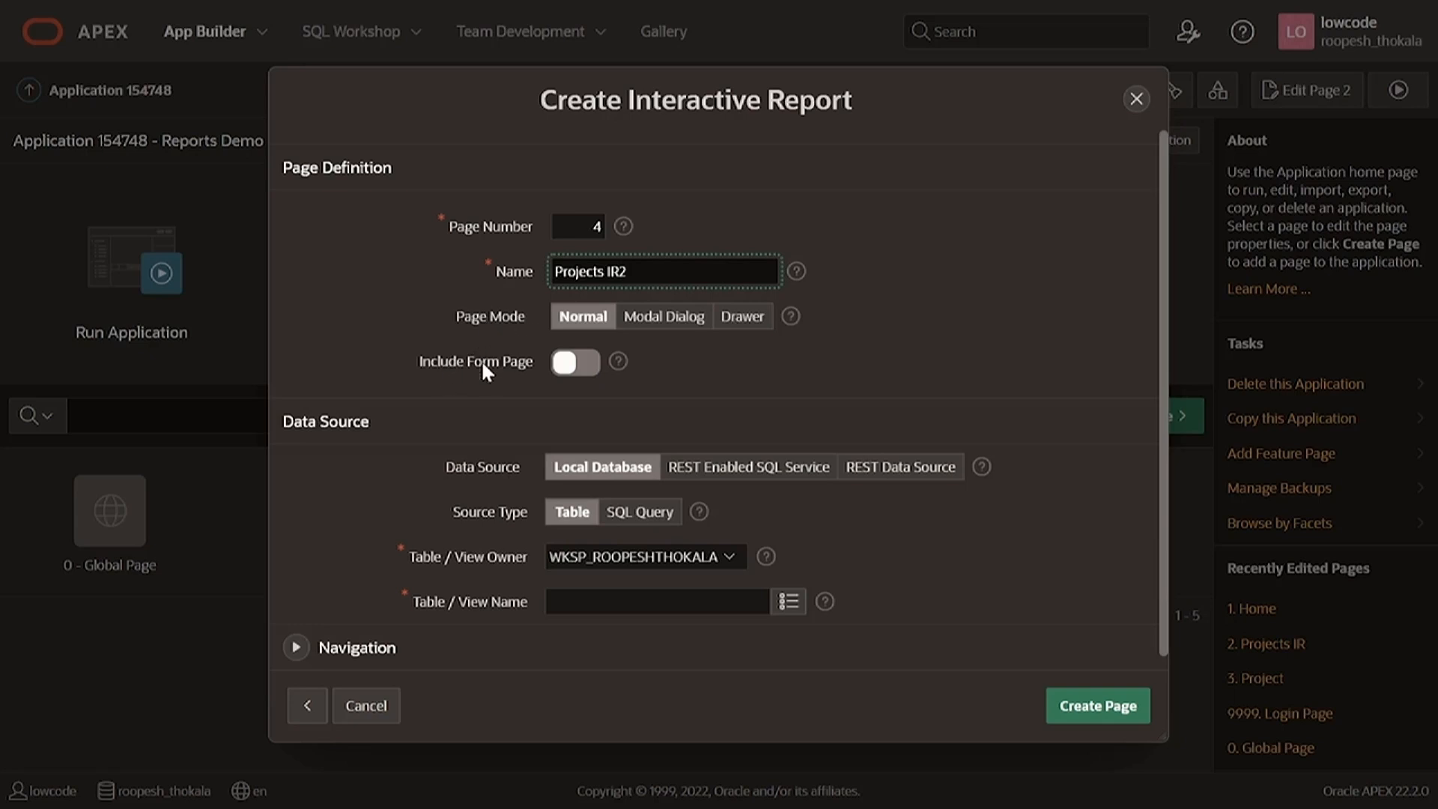
pyautogui.click(585, 363)
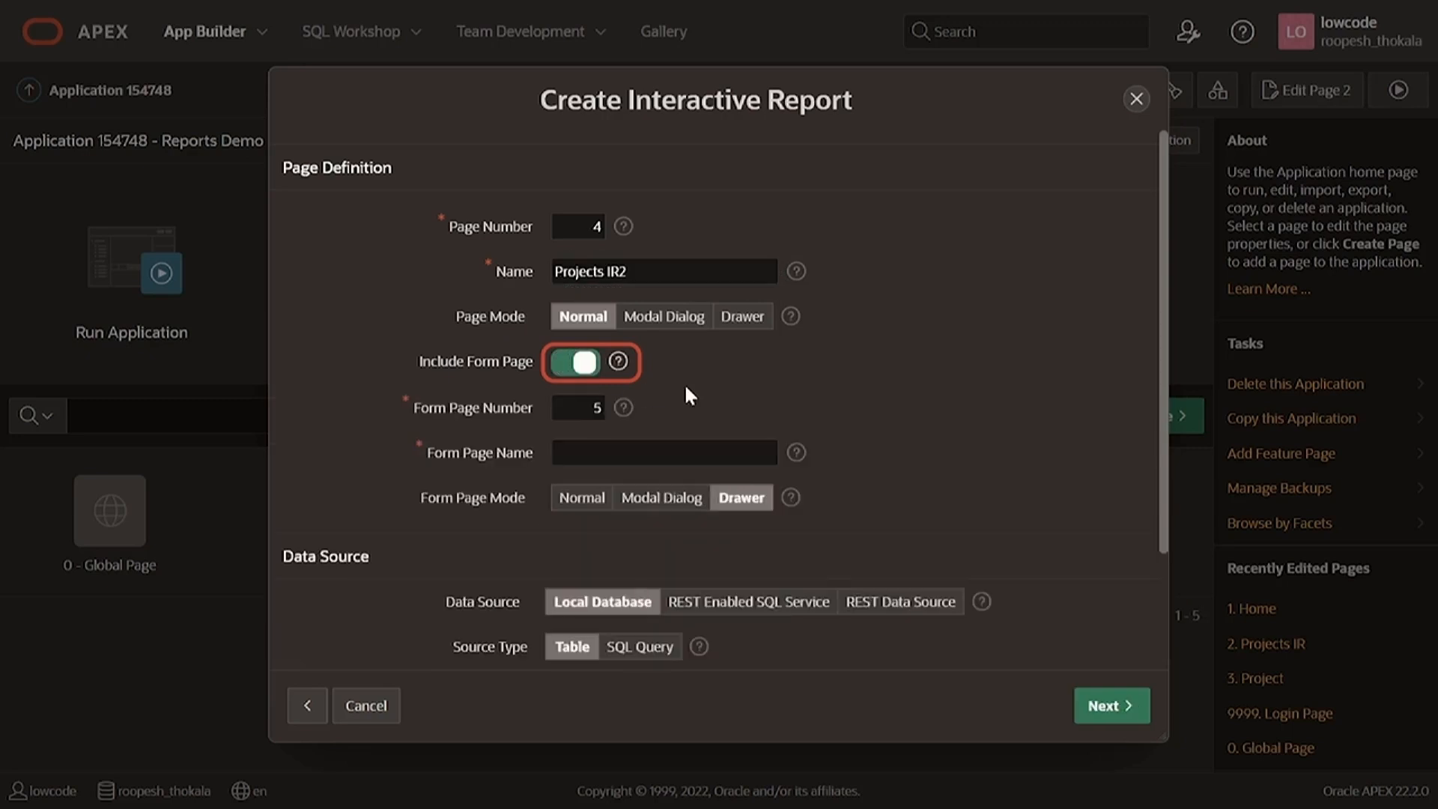
pyautogui.scroll(-1, 674, 378)
pyautogui.click(649, 372)
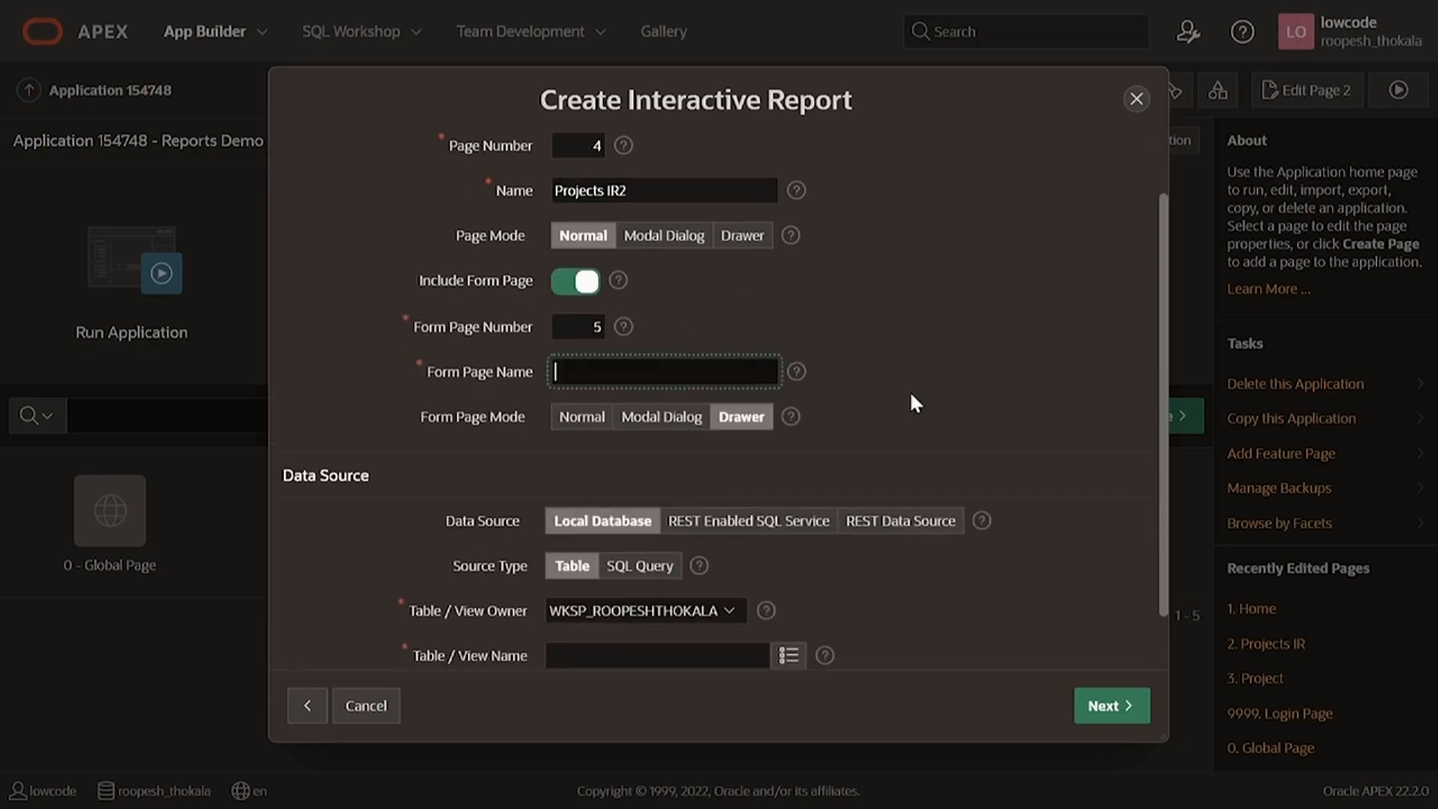
pyautogui.write('Projects Form')
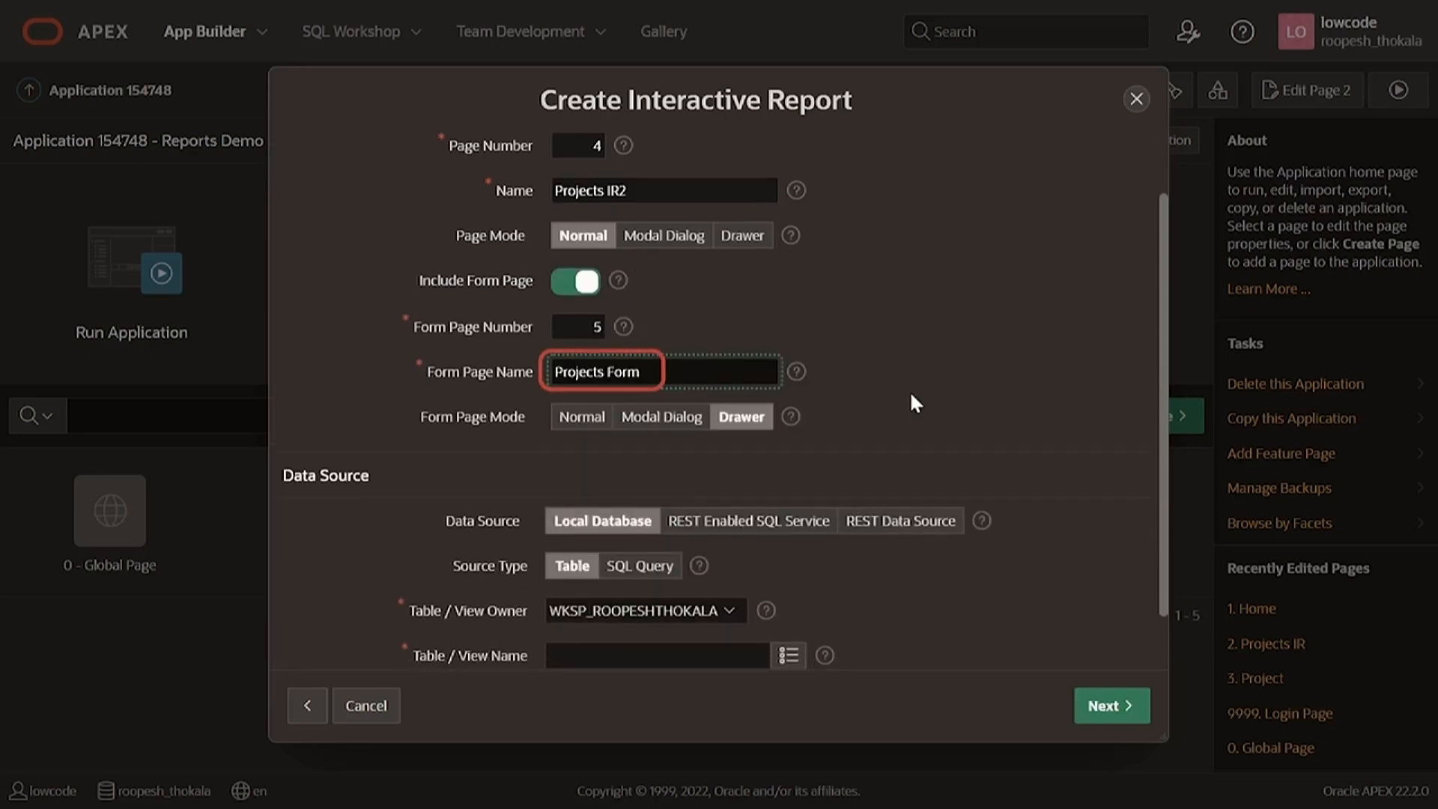
# Step: Search the local database tables for projects and choose EBA_PROJECTS as the report's source table
pyautogui.scroll(-1, 909, 390)
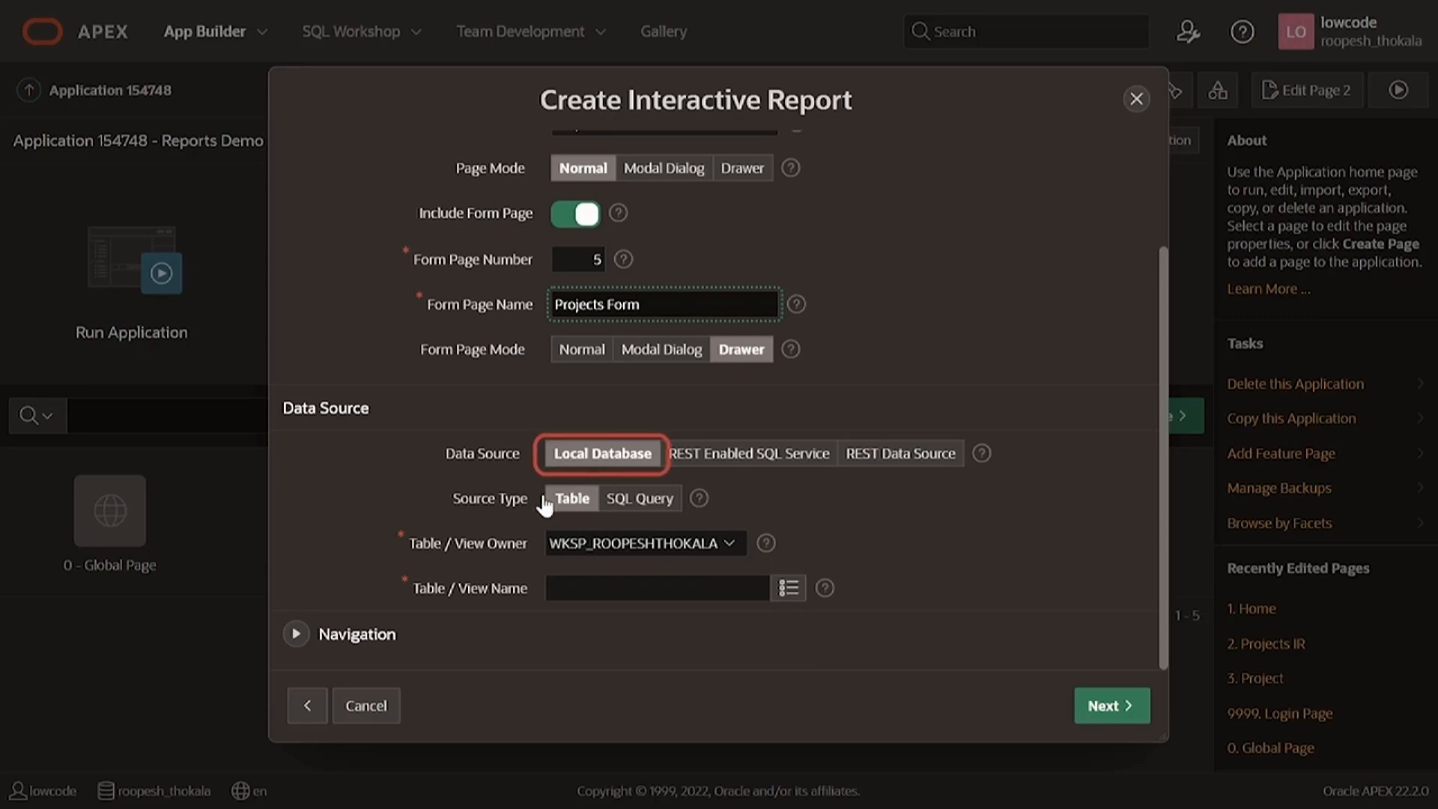
pyautogui.click(788, 587)
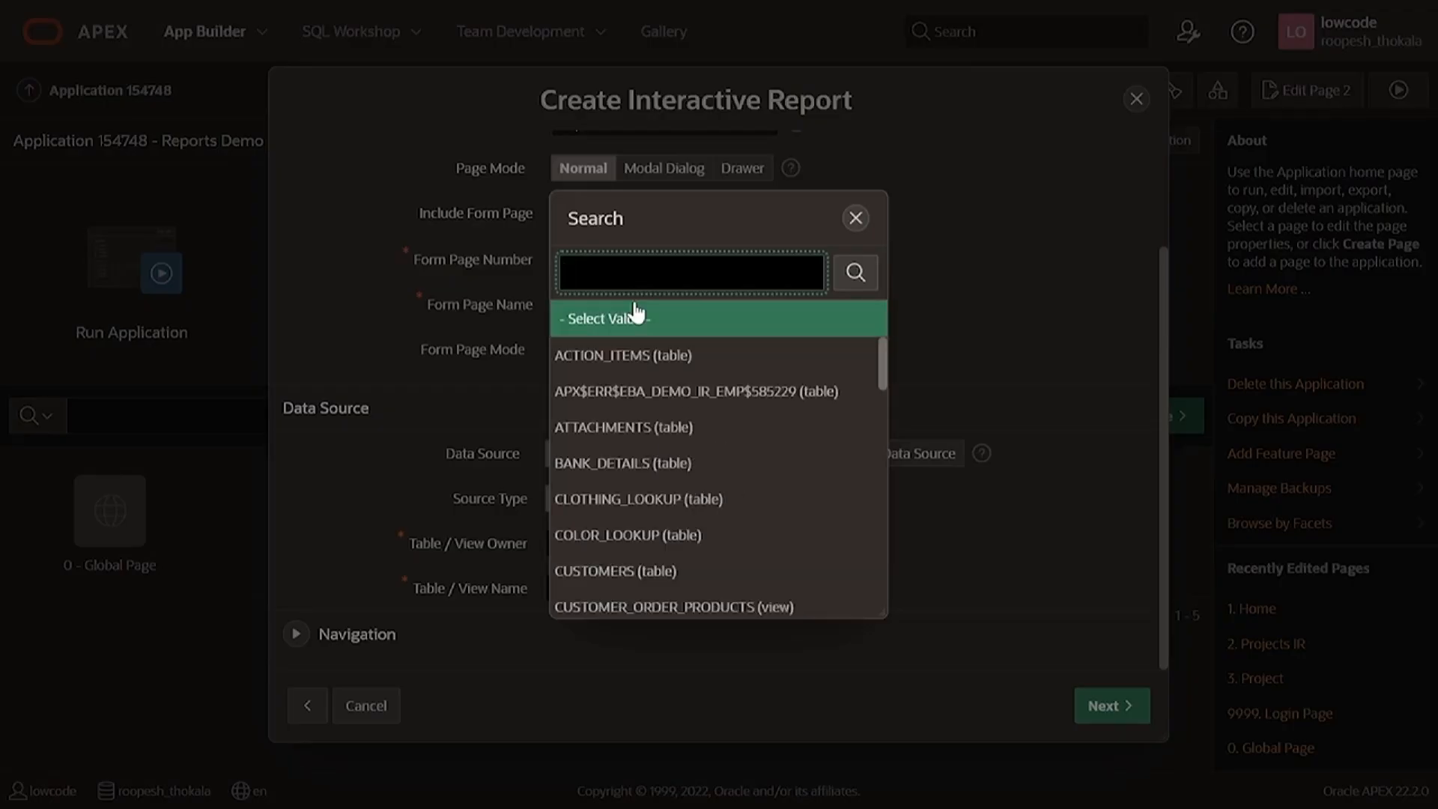
pyautogui.write('projects')
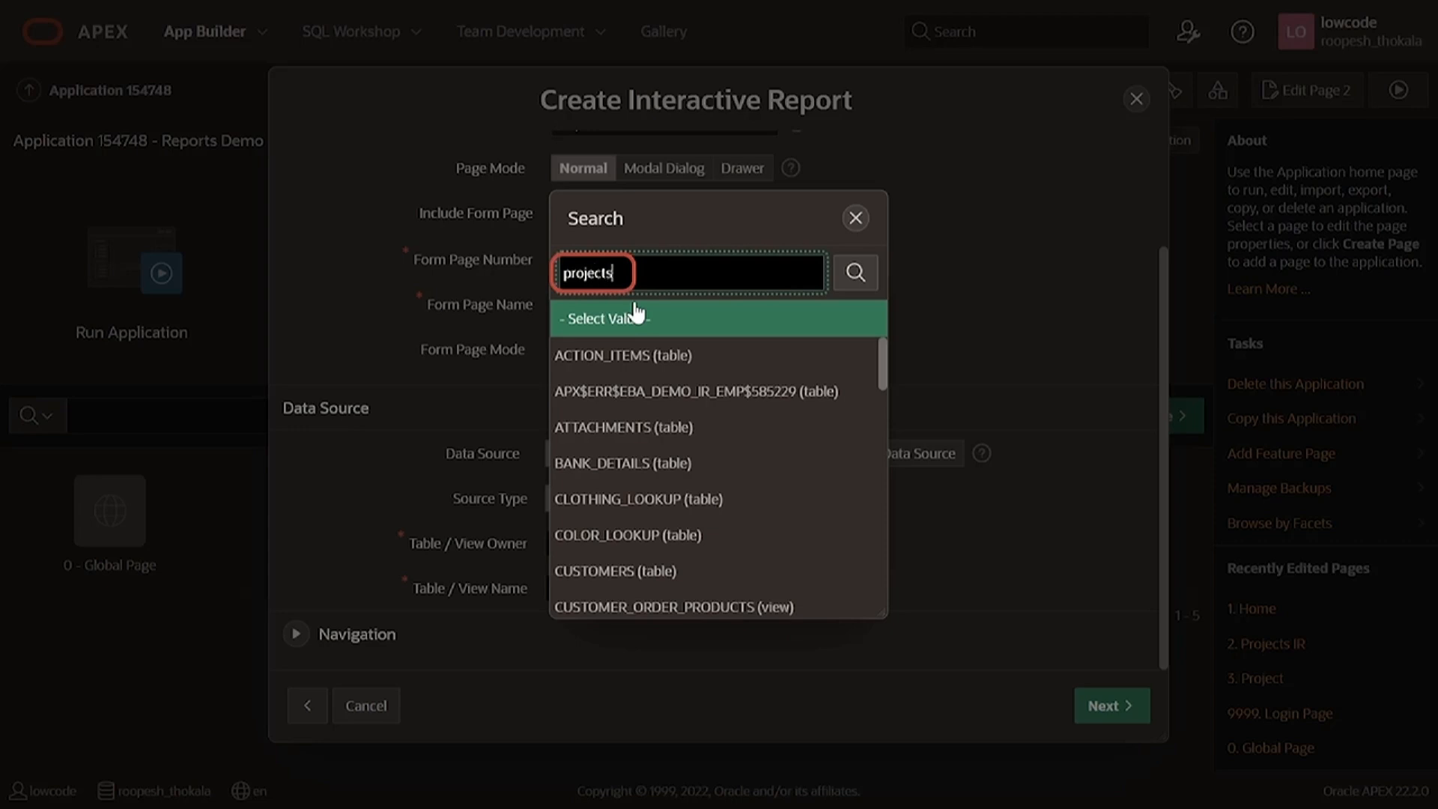
pyautogui.click(855, 274)
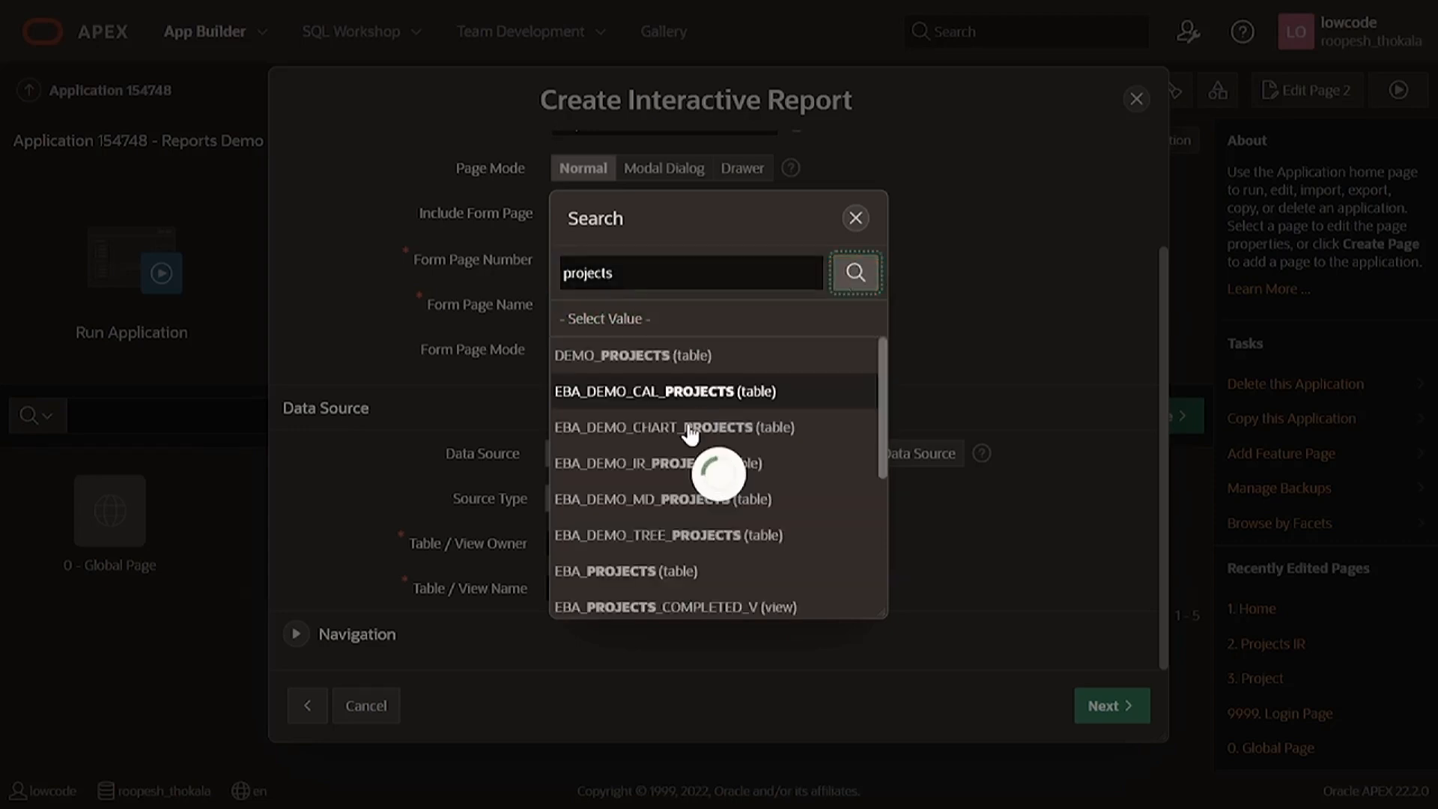
pyautogui.scroll(-2, 681, 450)
pyautogui.click(599, 528)
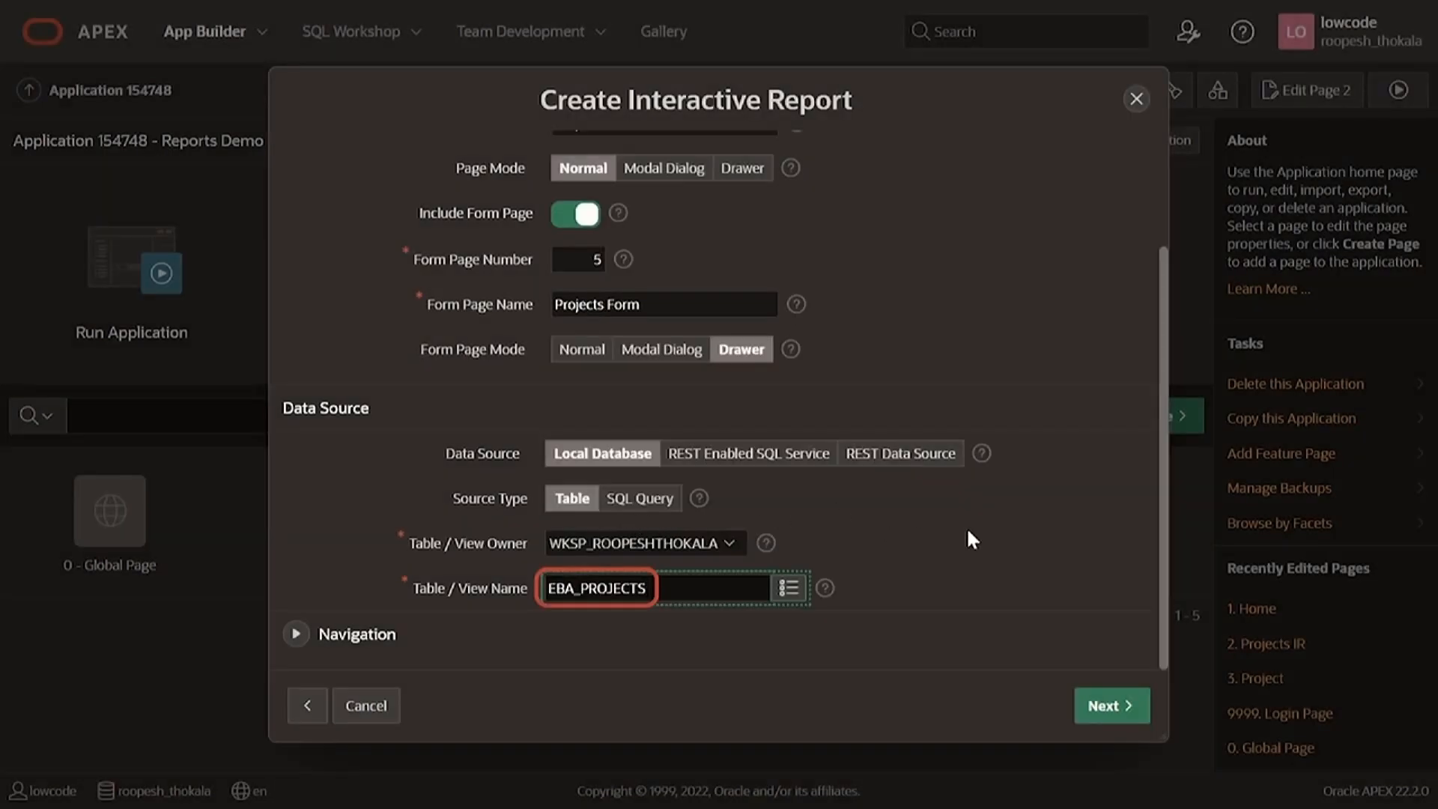
# Step: Review the navigation settings, keep the defaults with ID (Number) as the primary key, and create the report and form pages
pyautogui.click(298, 636)
pyautogui.scroll(-4, 370, 537)
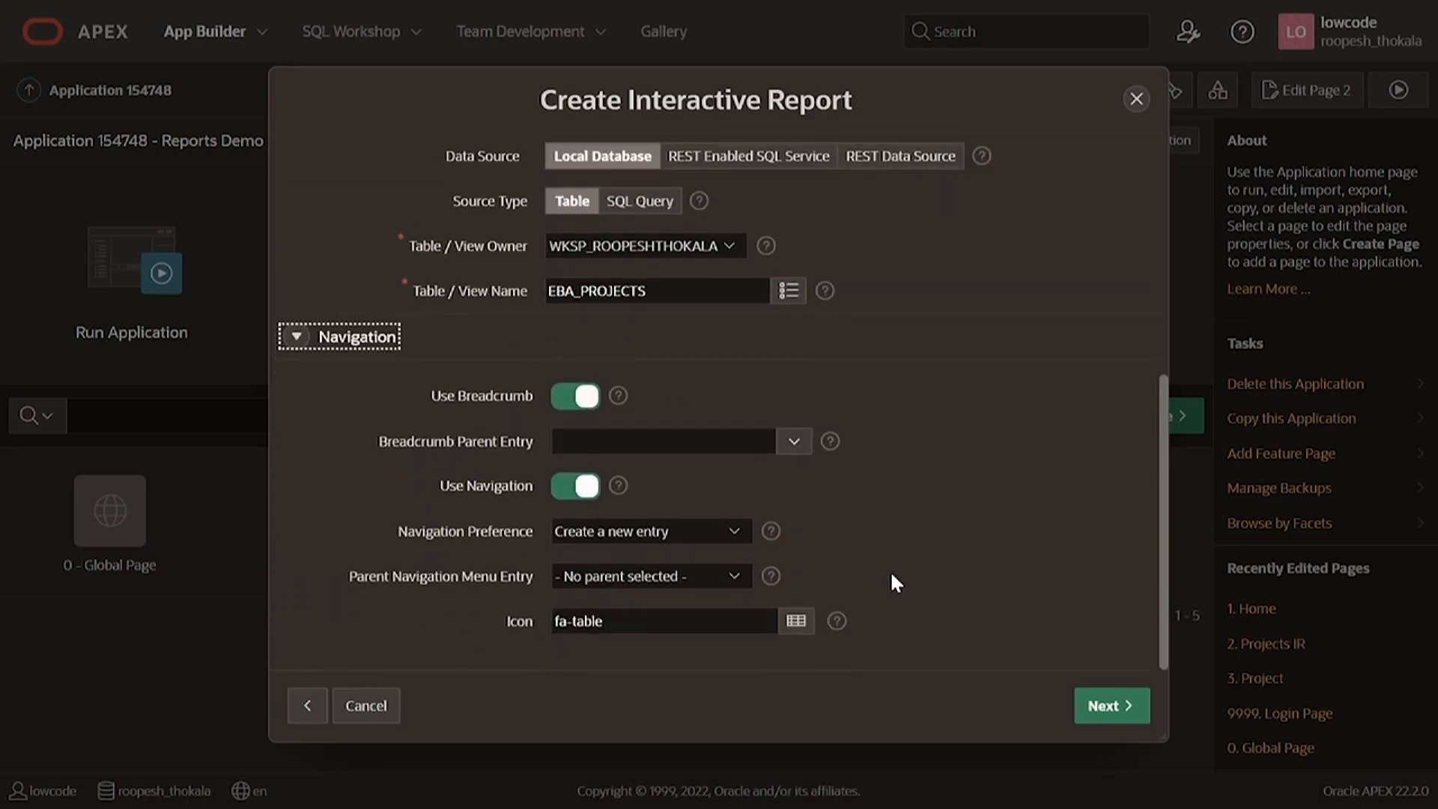
pyautogui.click(1107, 707)
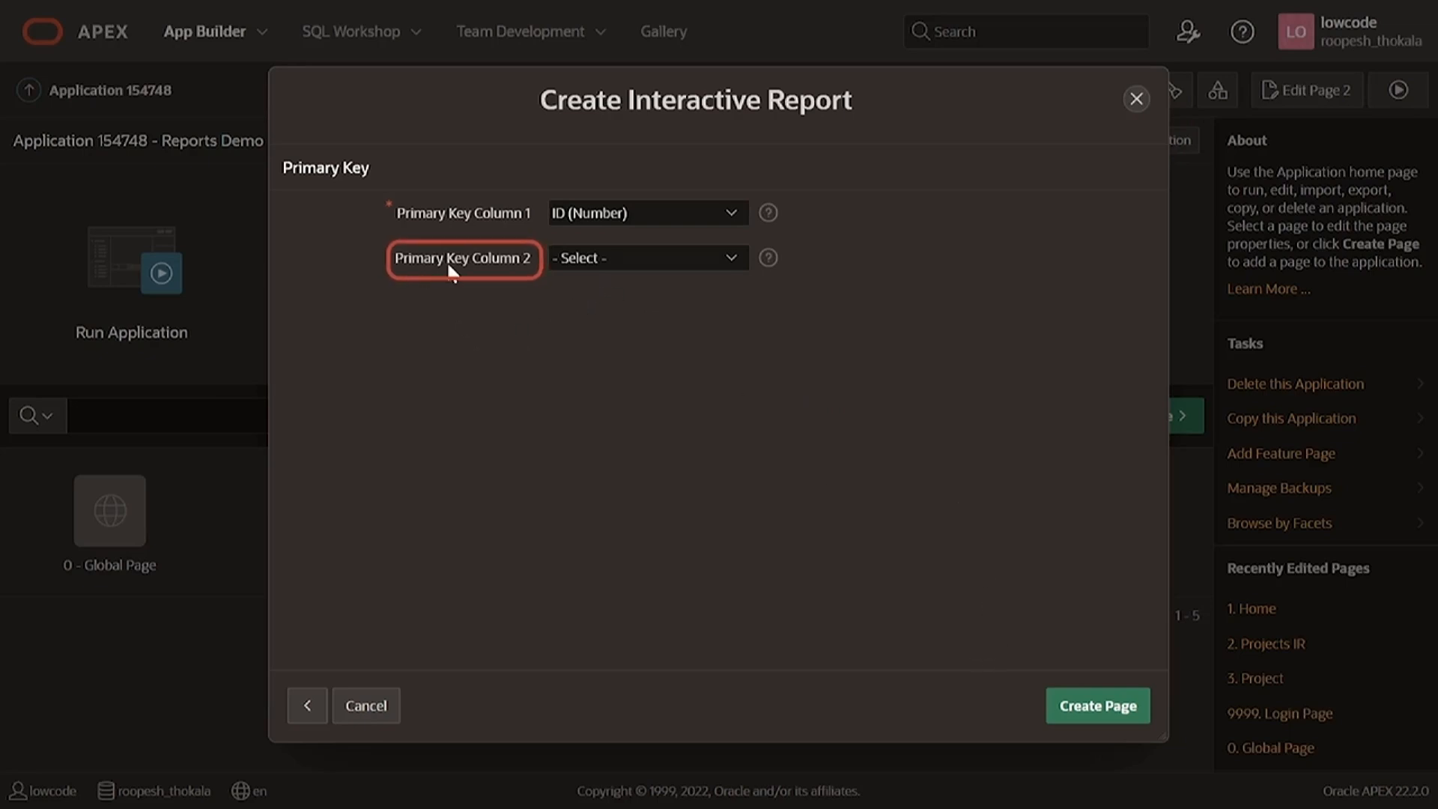
pyautogui.click(1121, 710)
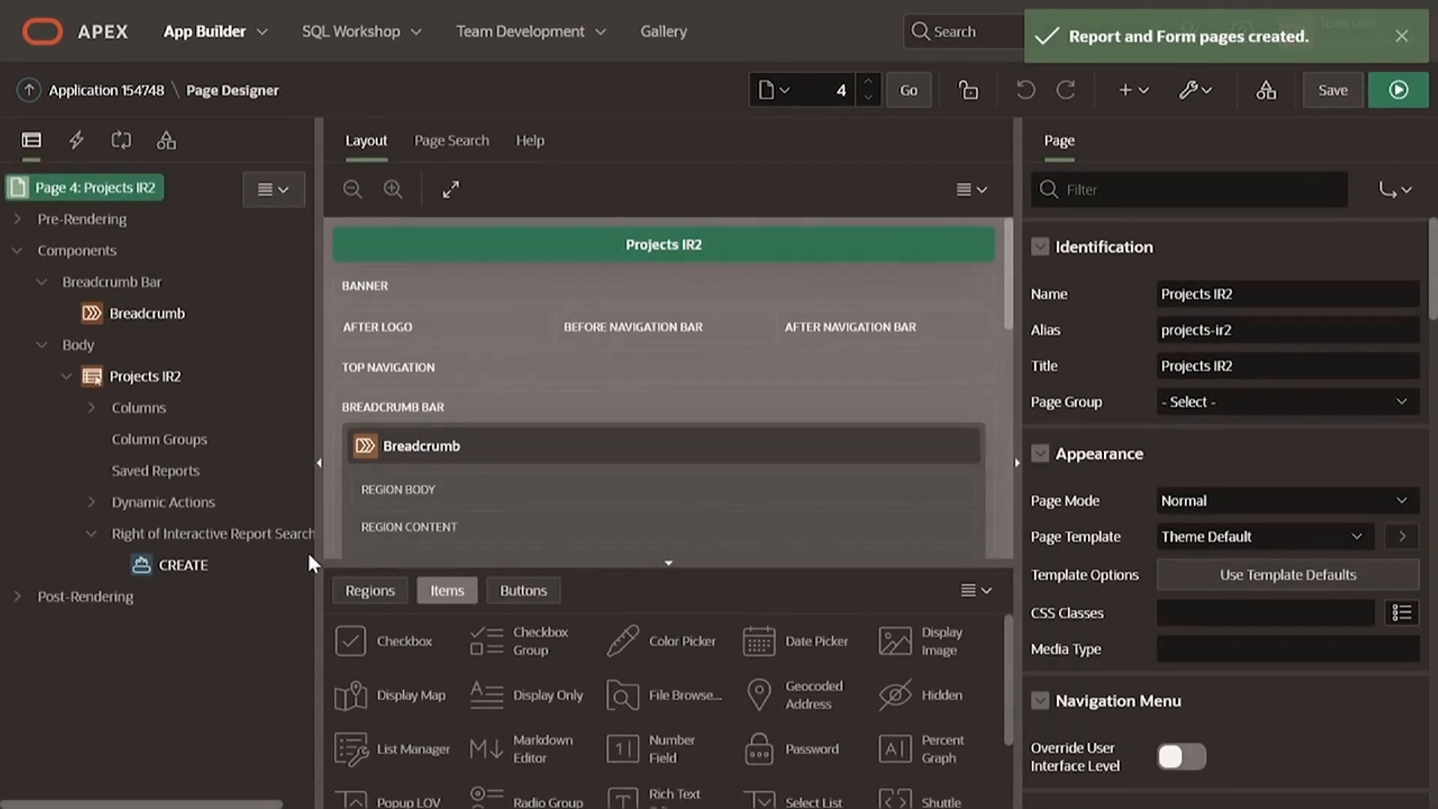
# Step: Run the Projects IR2 page and look through the report rows and the edit form of the Develop Production Partner Portal project
pyautogui.click(1397, 90)
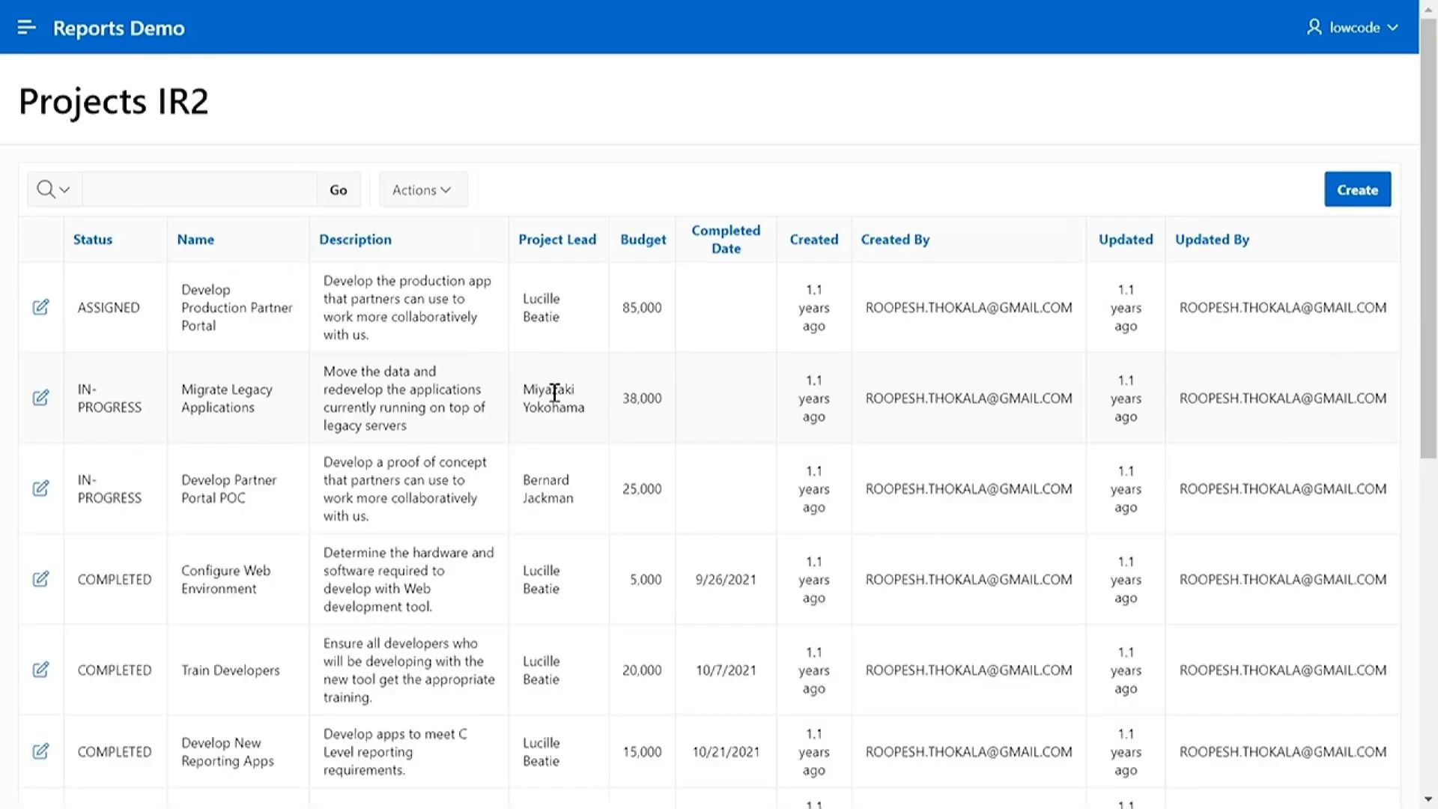
pyautogui.scroll(-5, 517, 478)
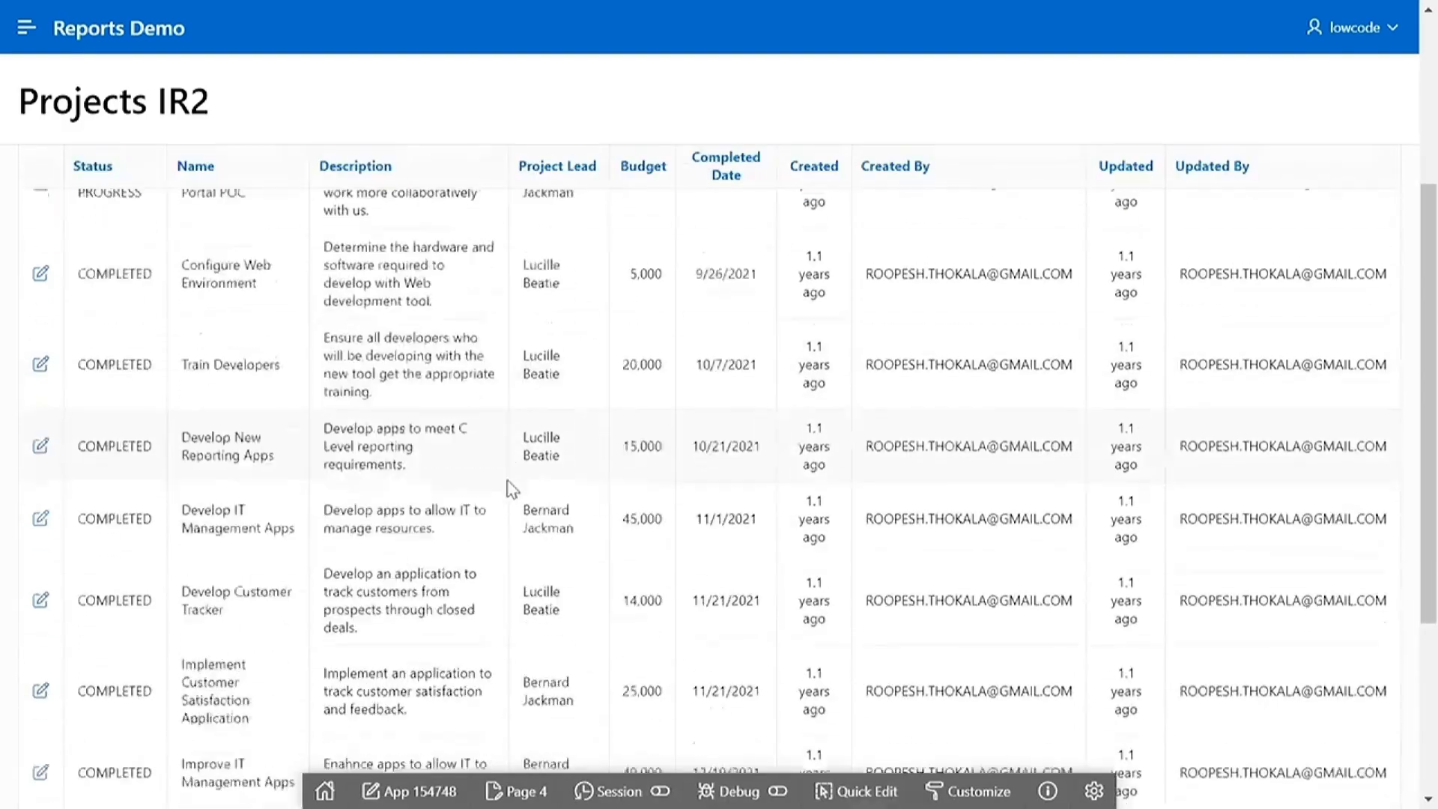
pyautogui.scroll(6, 550, 456)
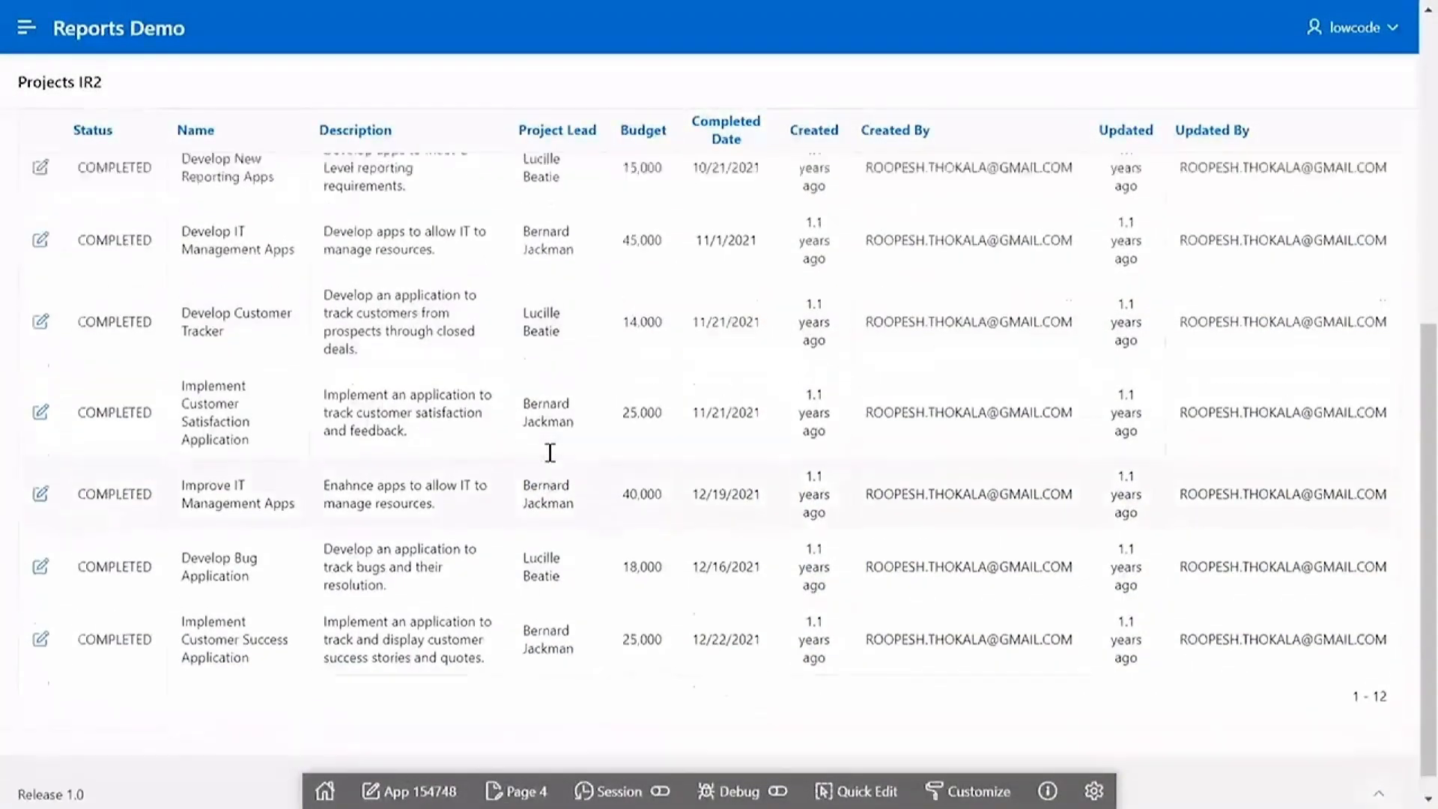
pyautogui.scroll(-10, 550, 458)
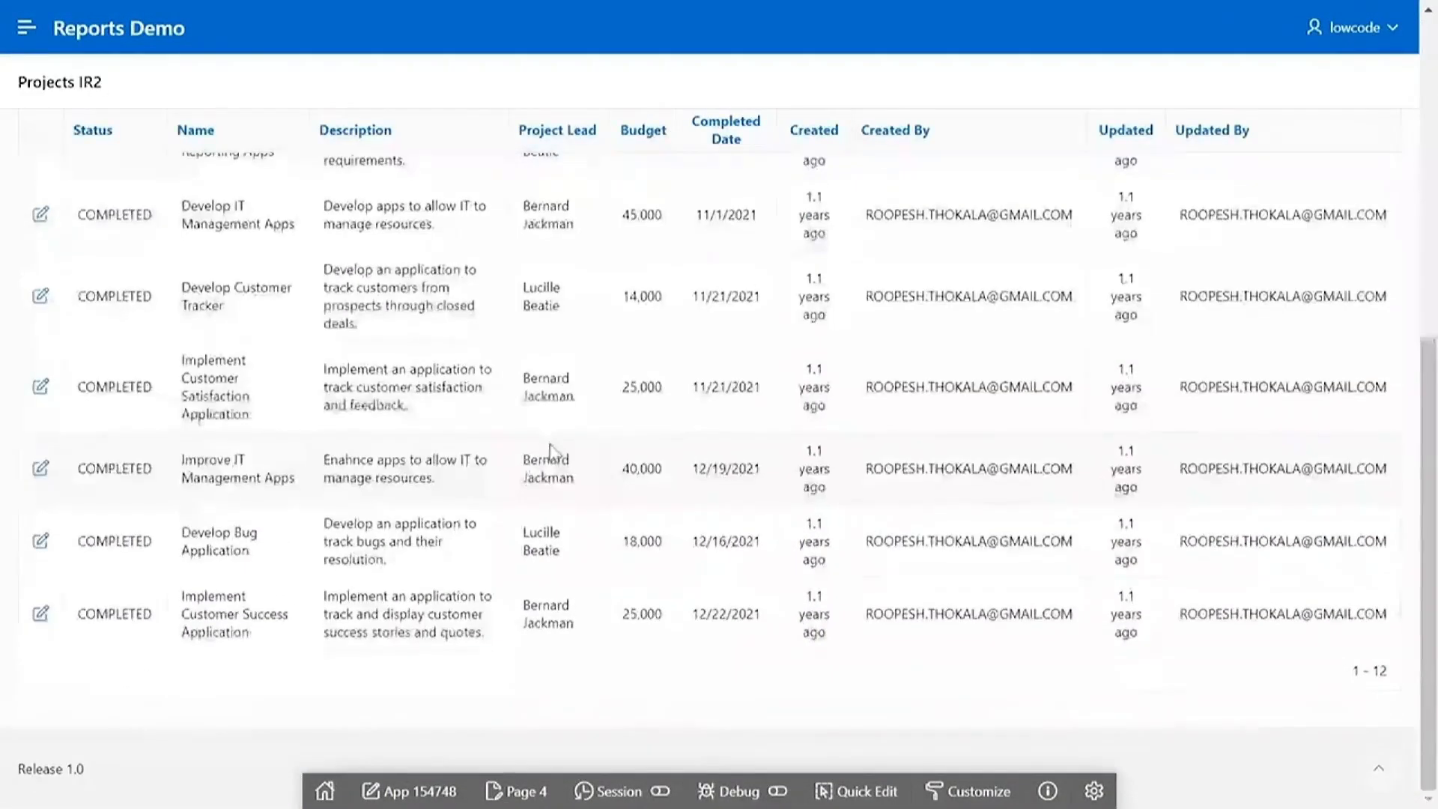
pyautogui.scroll(10, 541, 462)
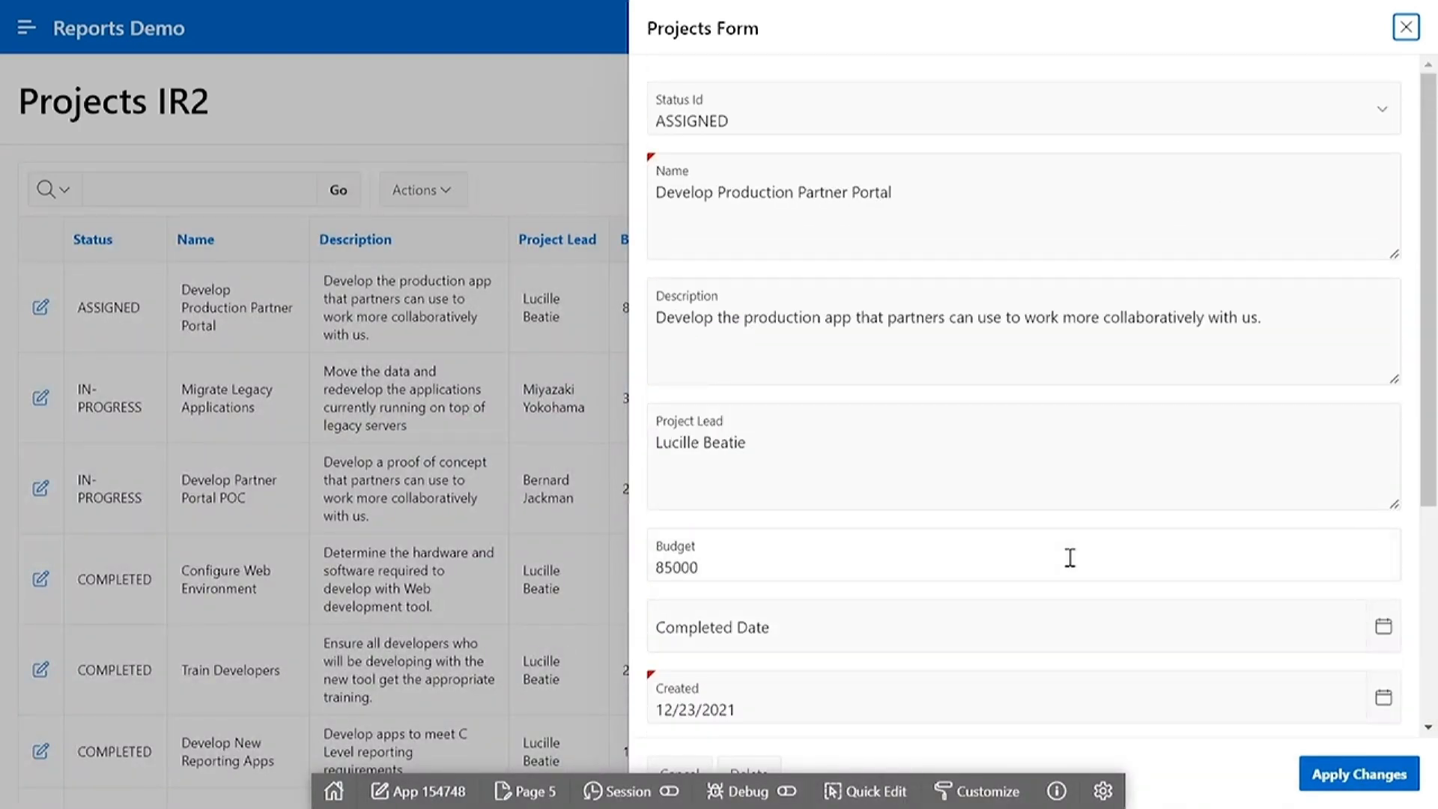
pyautogui.scroll(-5, 1117, 449)
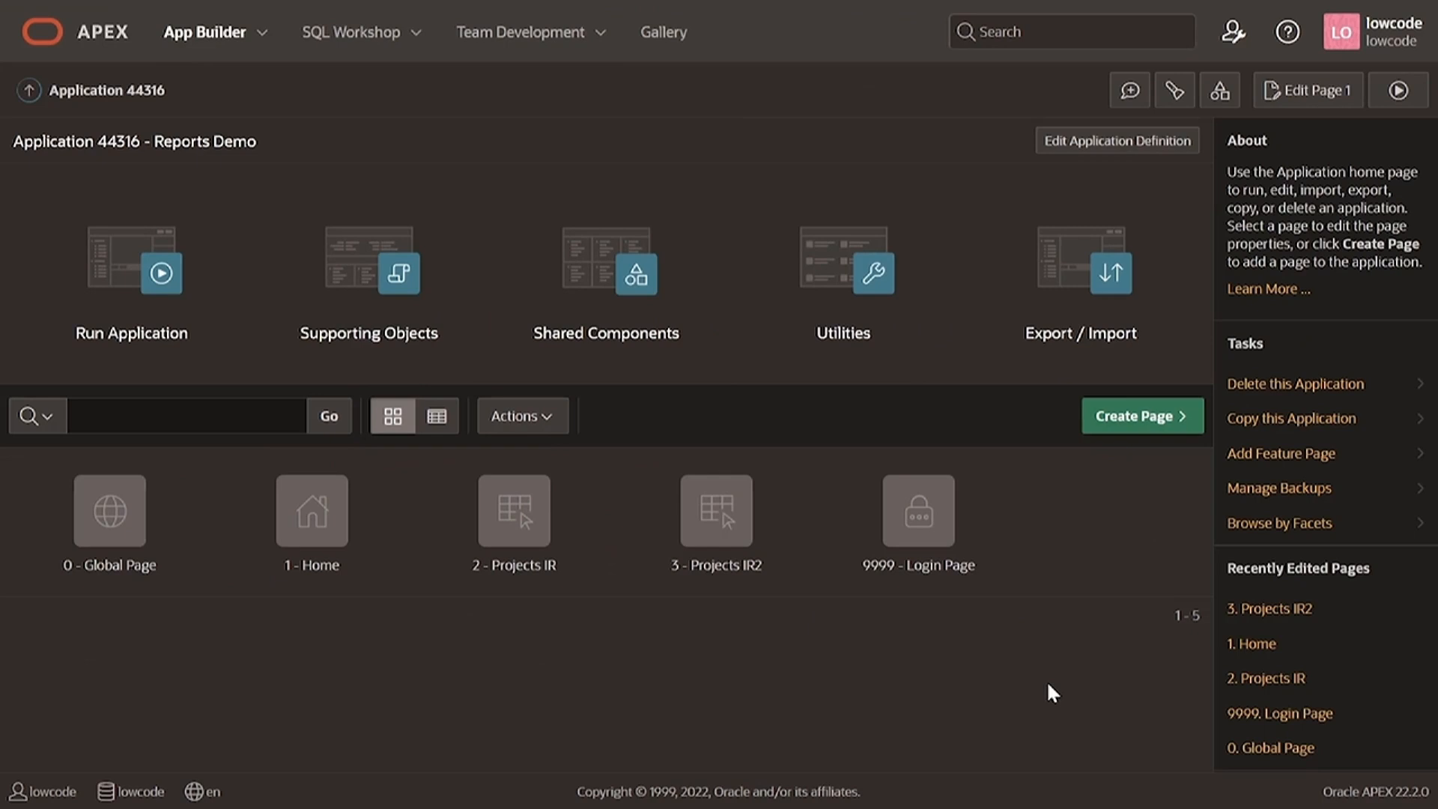
# Step: Create a blank page named Projects IR3 in the Reports Demo application
pyautogui.click(1153, 421)
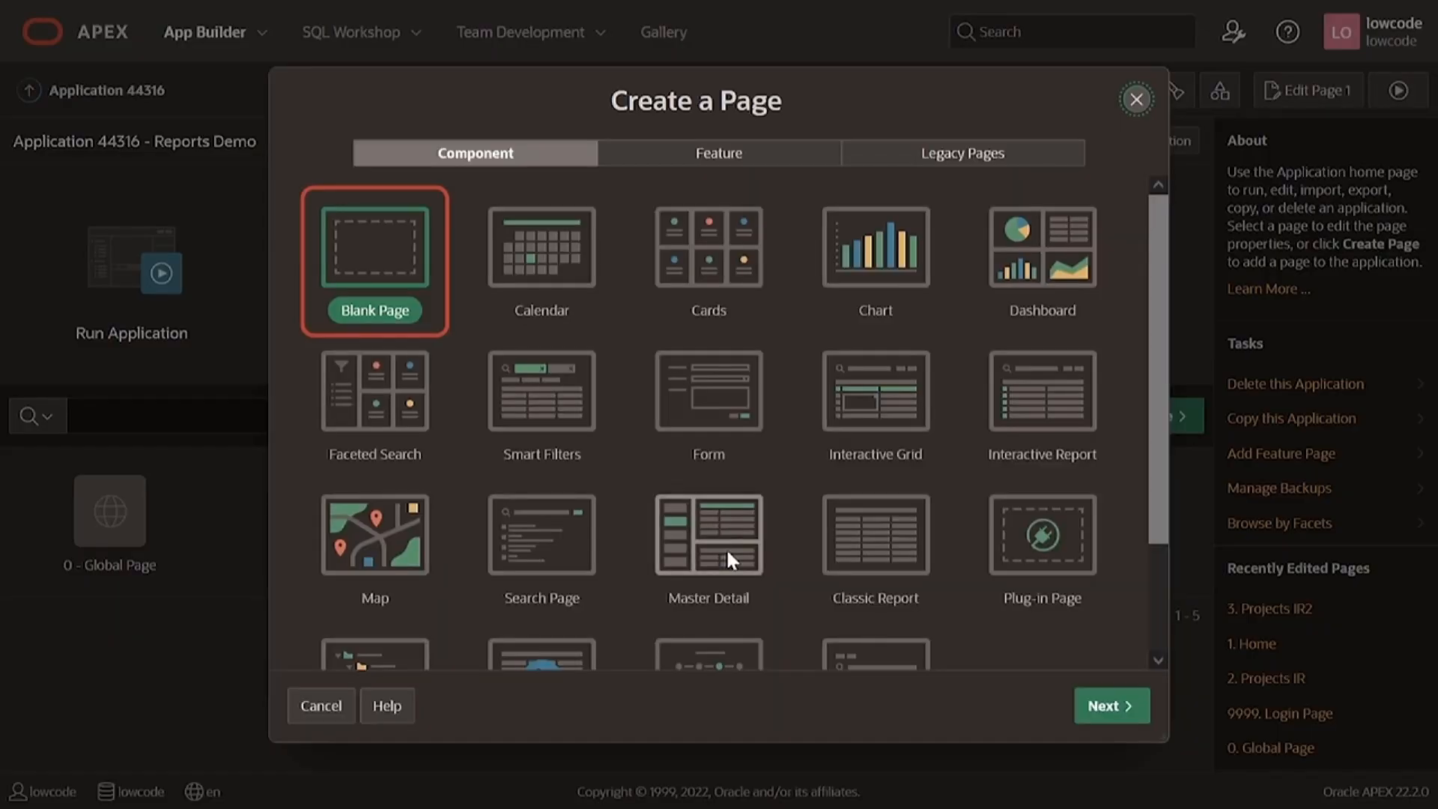
pyautogui.click(325, 223)
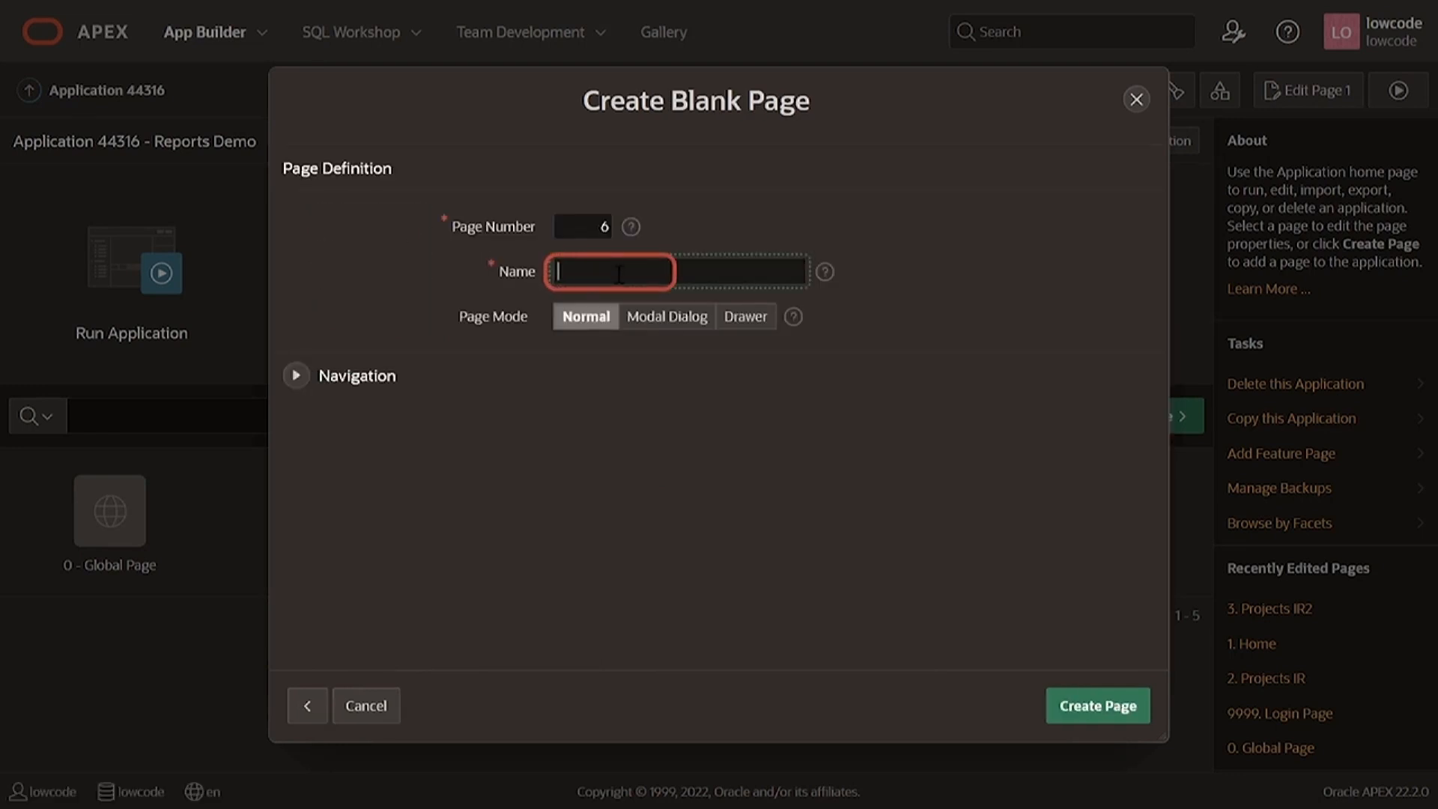
pyautogui.write('Project')
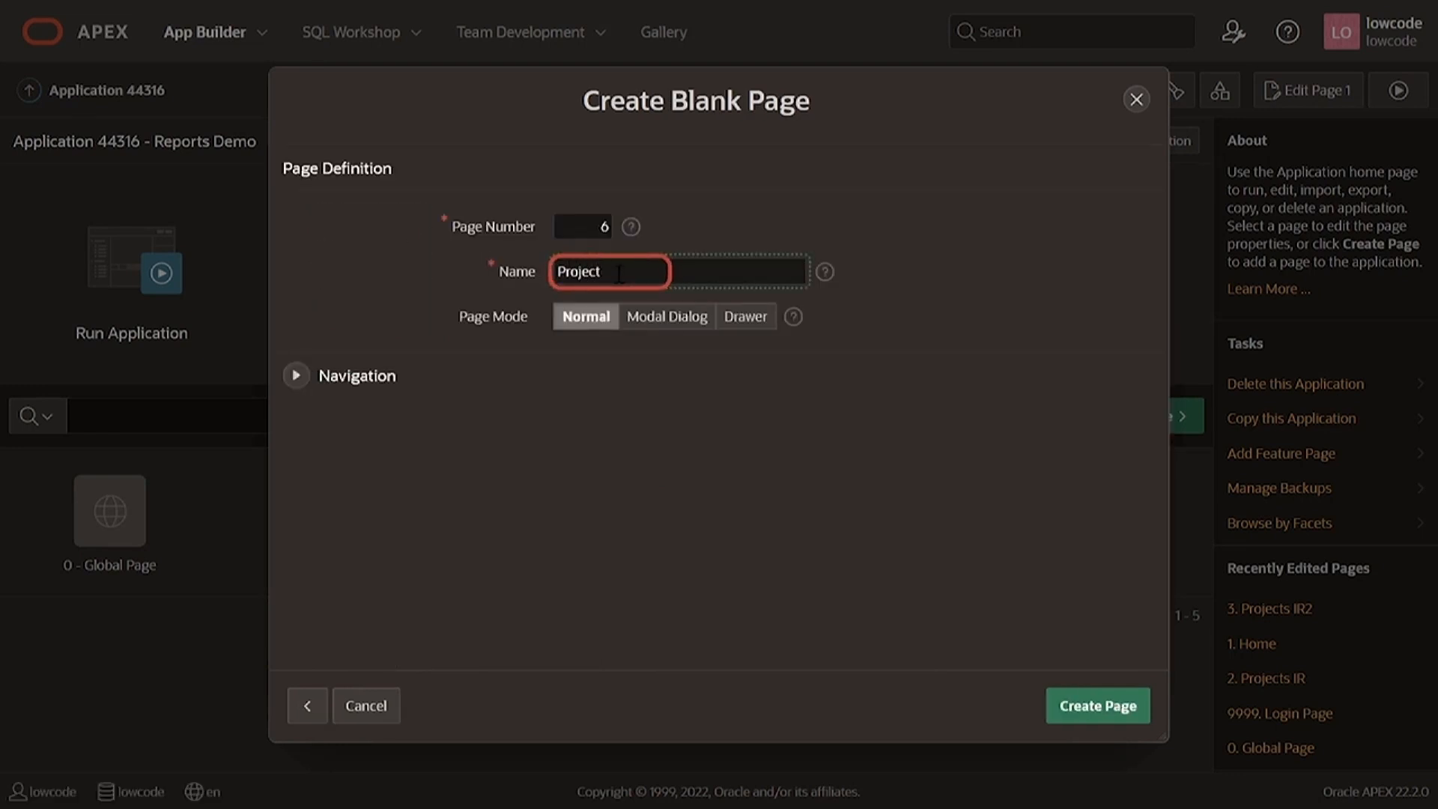
pyautogui.write('s IR3')
pyautogui.click(1124, 715)
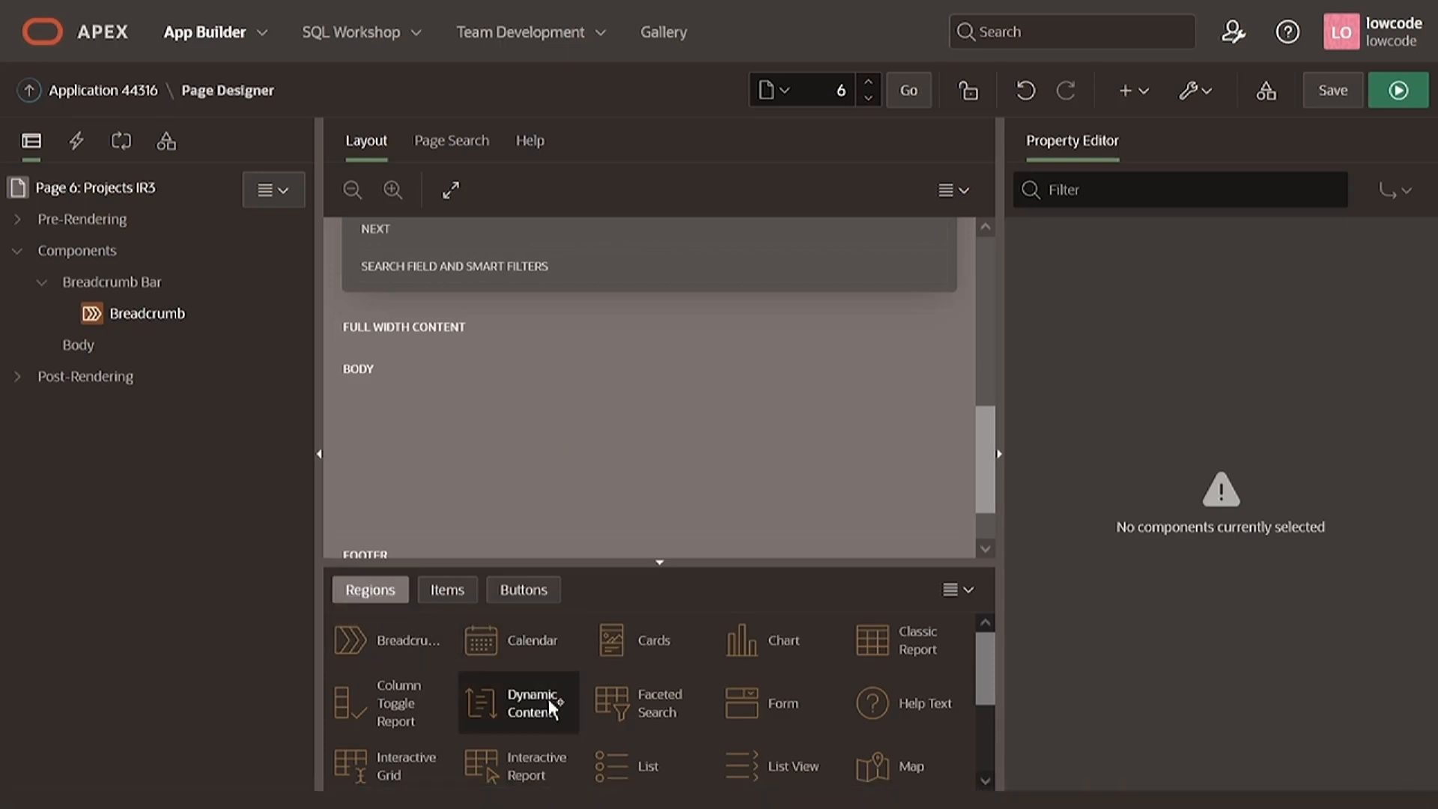
# Step: Place an Interactive Report region from the gallery into the Body of the Projects IR3 page
pyautogui.scroll(-1, 554, 704)
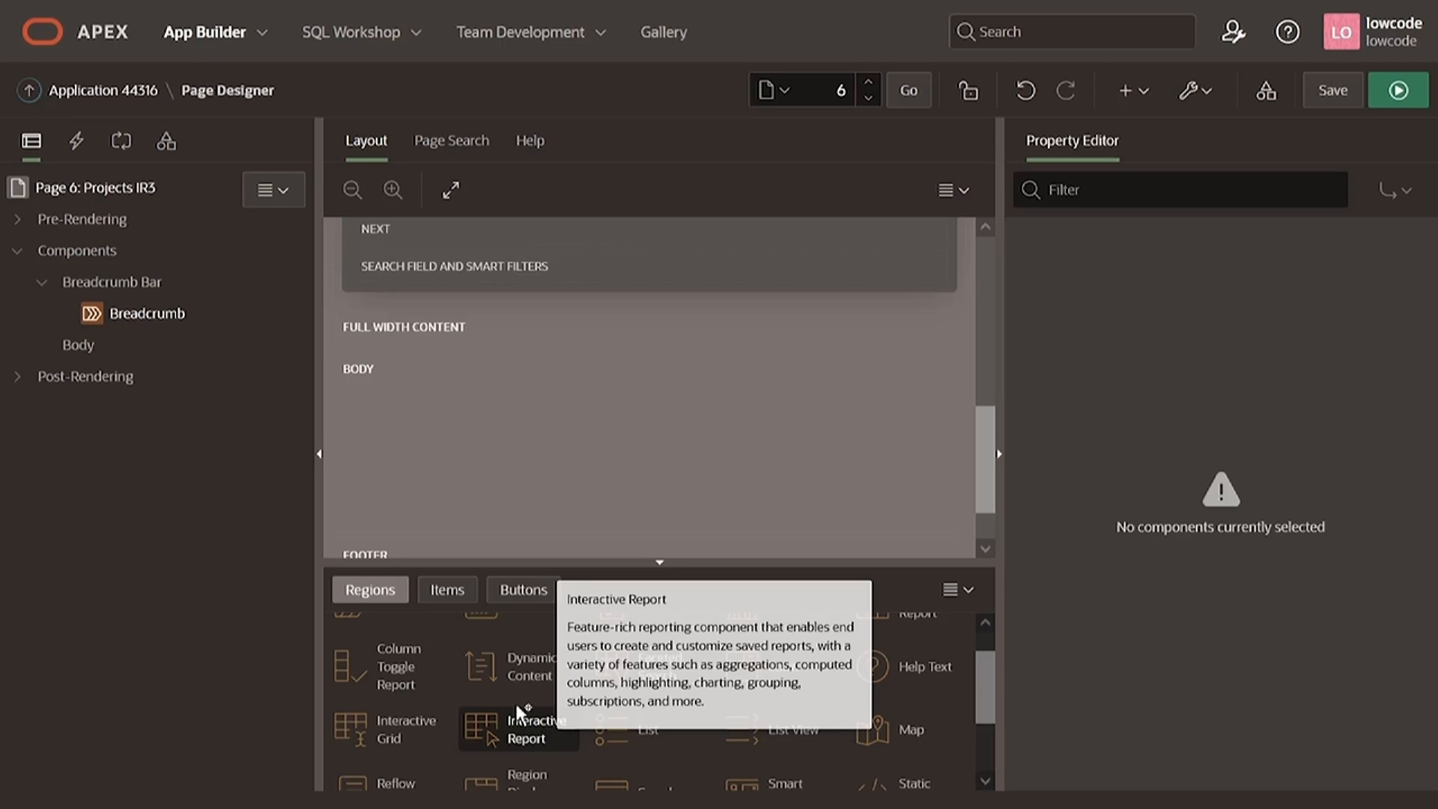
pyautogui.moveTo(533, 741); pyautogui.dragTo(371, 367)
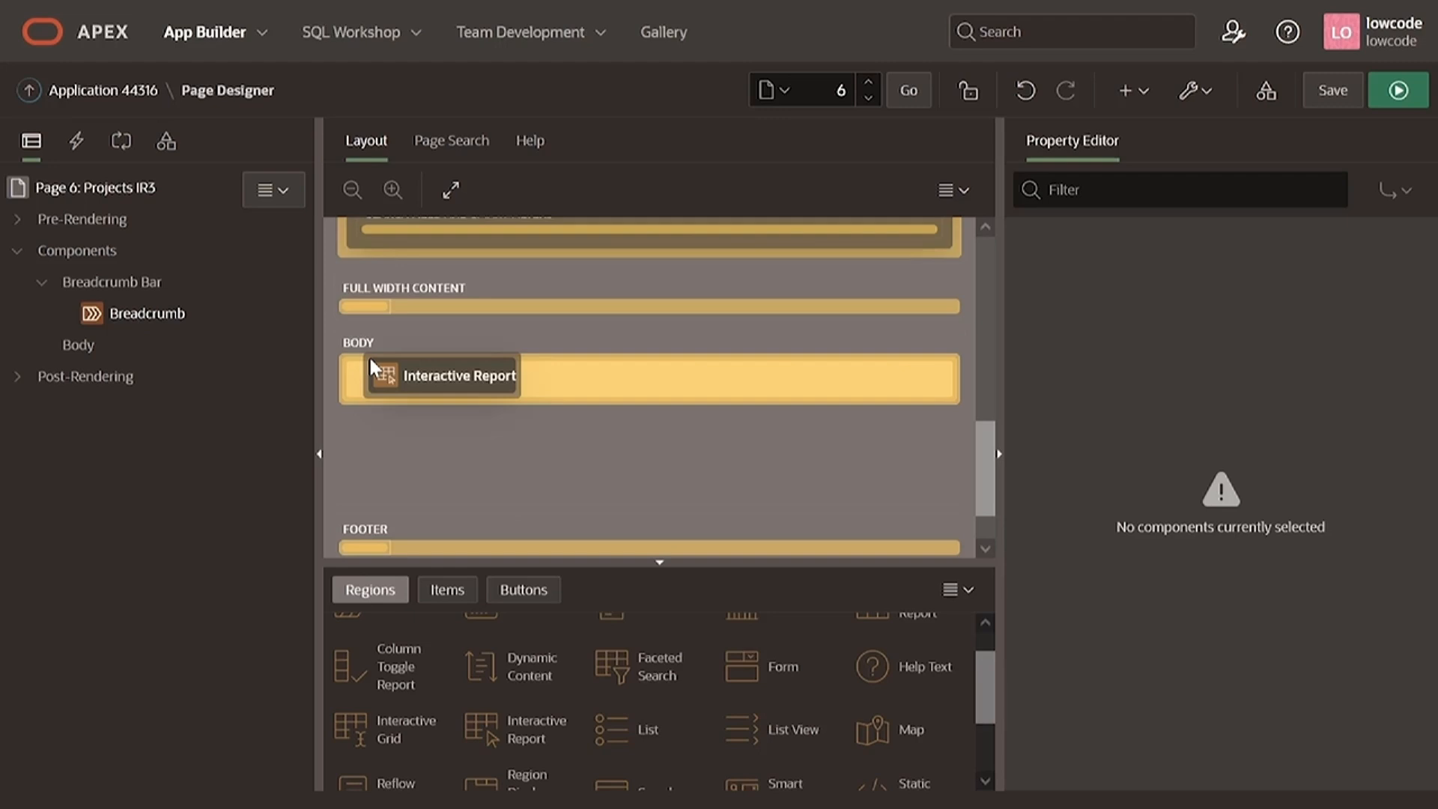
pyautogui.moveTo(370, 359); pyautogui.dragTo(370, 359)
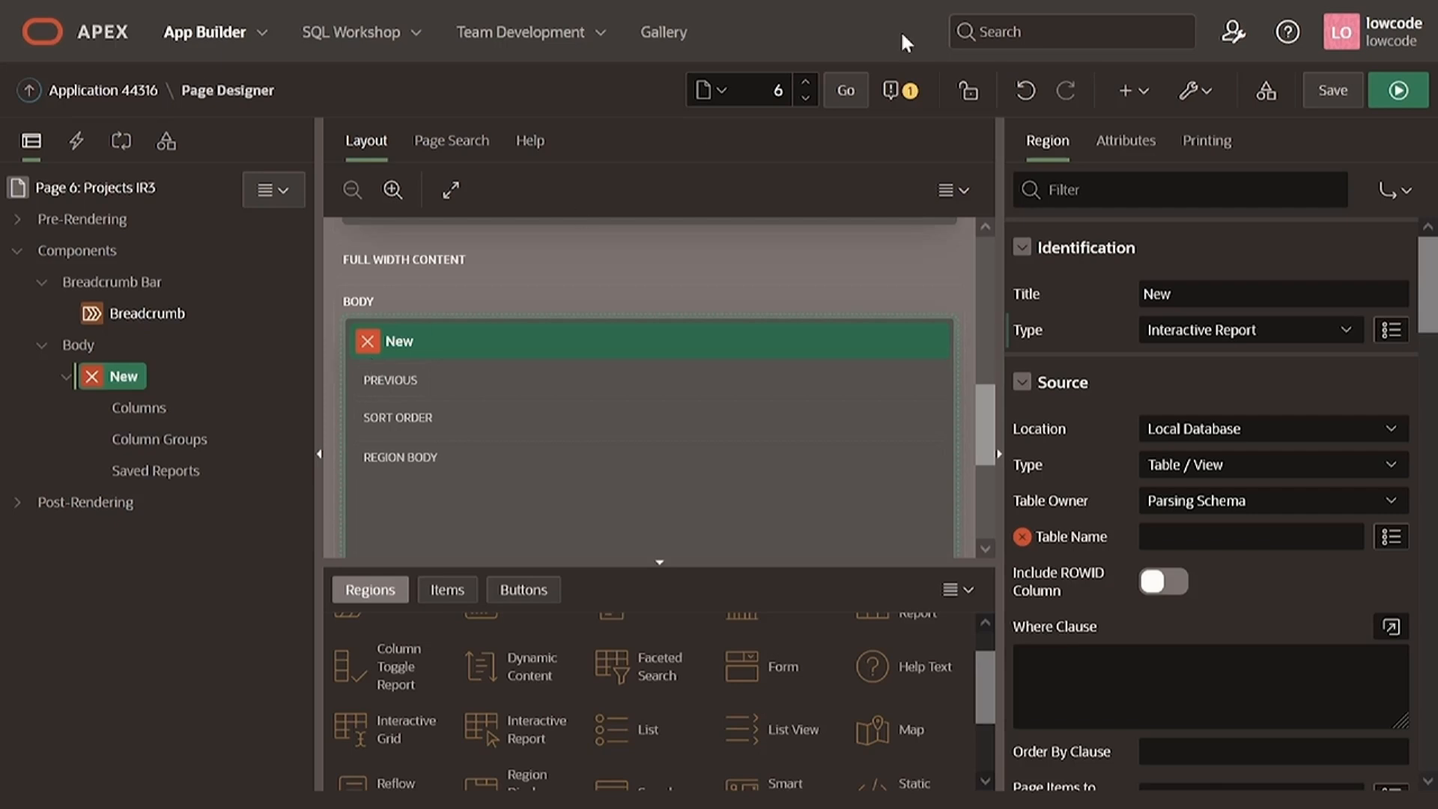
# Step: Go to the region's missing source property from the page messages and set the table name to PROJECTS
pyautogui.click(891, 90)
pyautogui.click(891, 91)
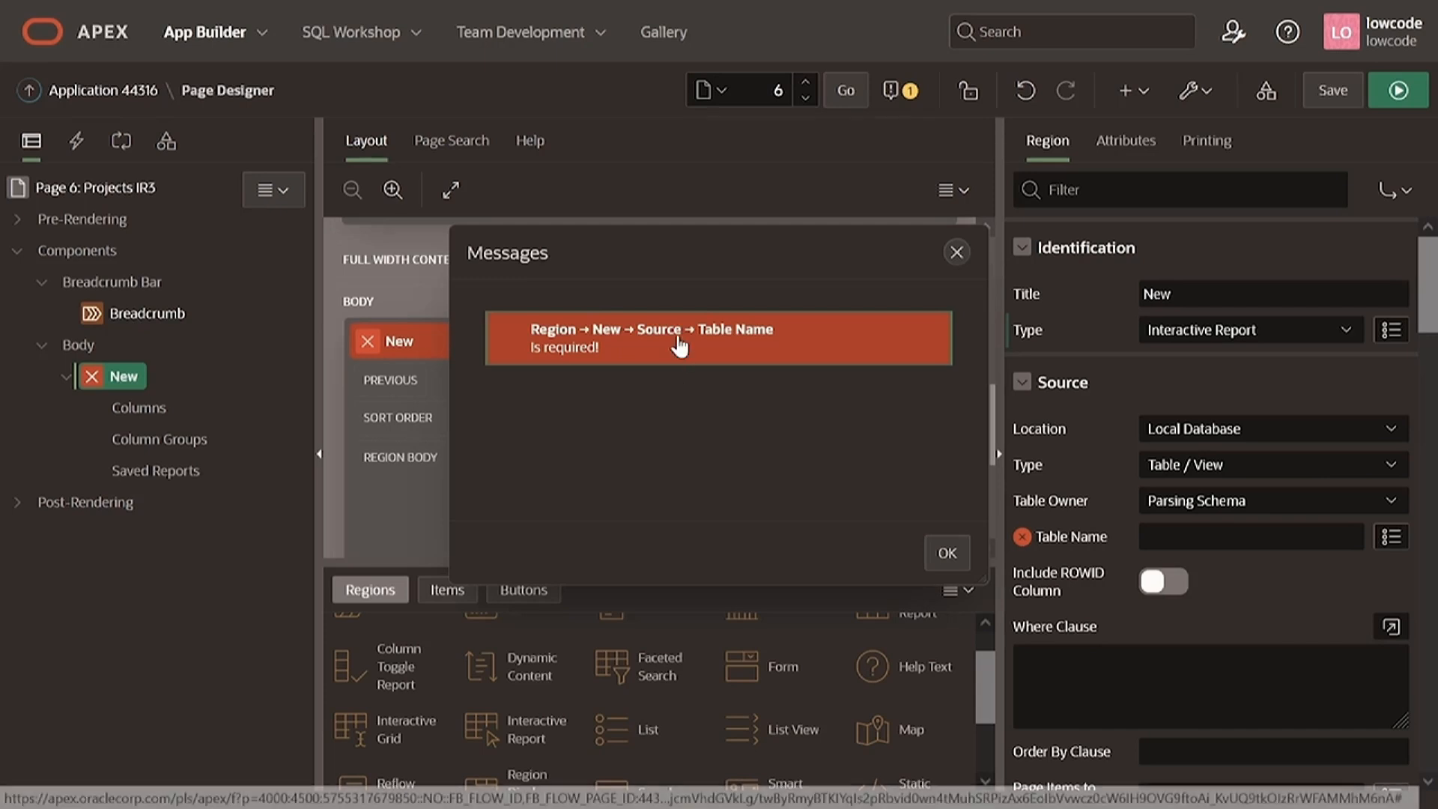
pyautogui.click(679, 346)
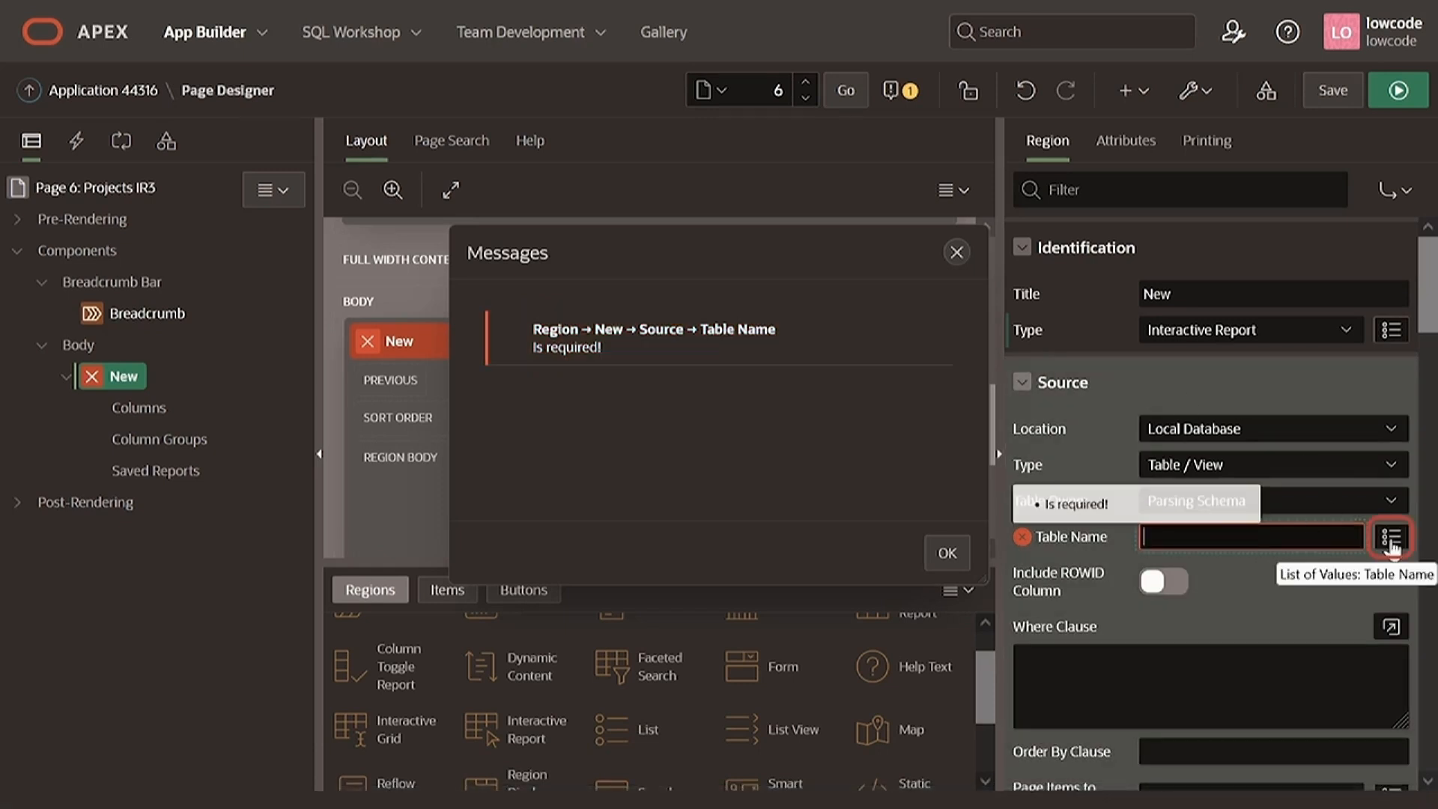
pyautogui.click(1390, 538)
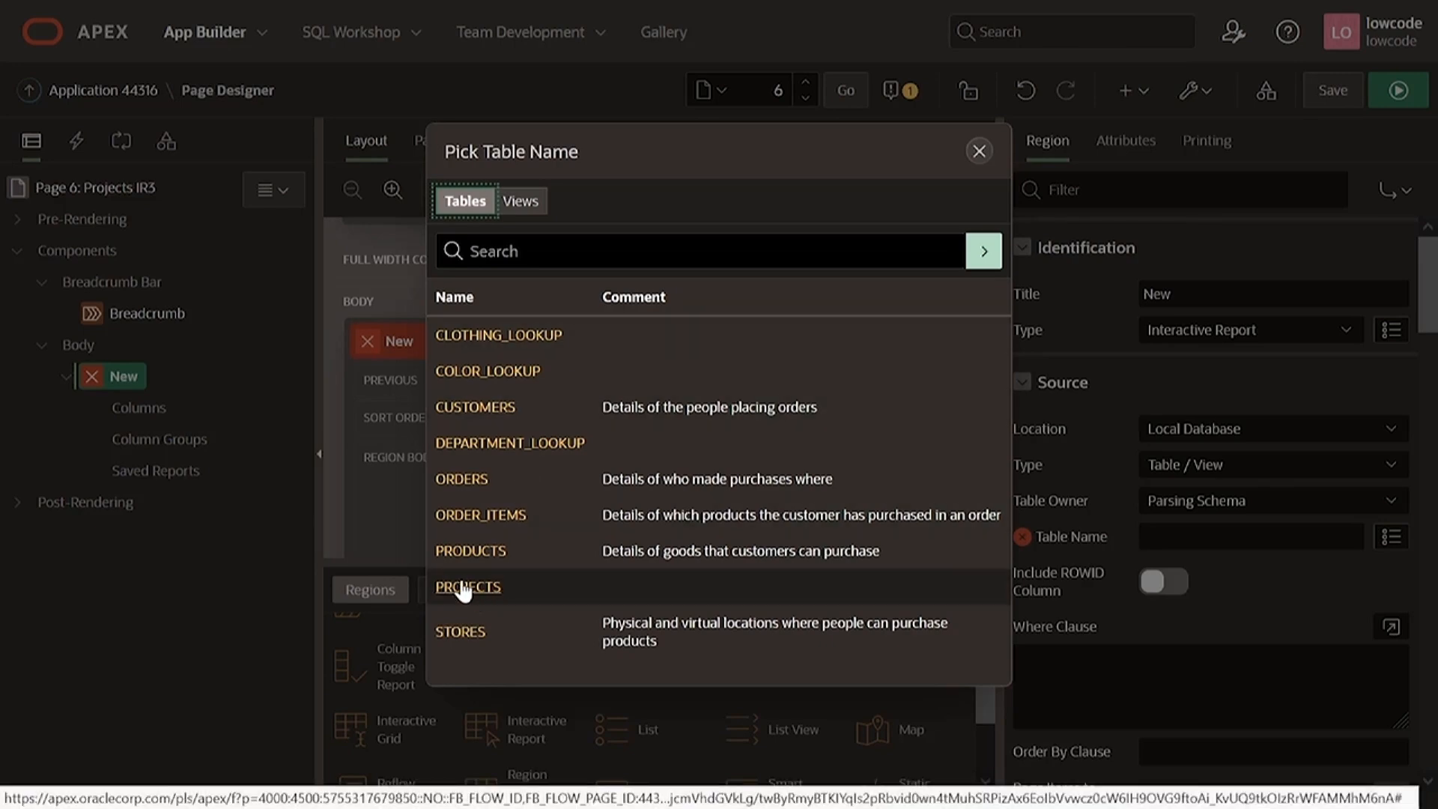
pyautogui.click(464, 587)
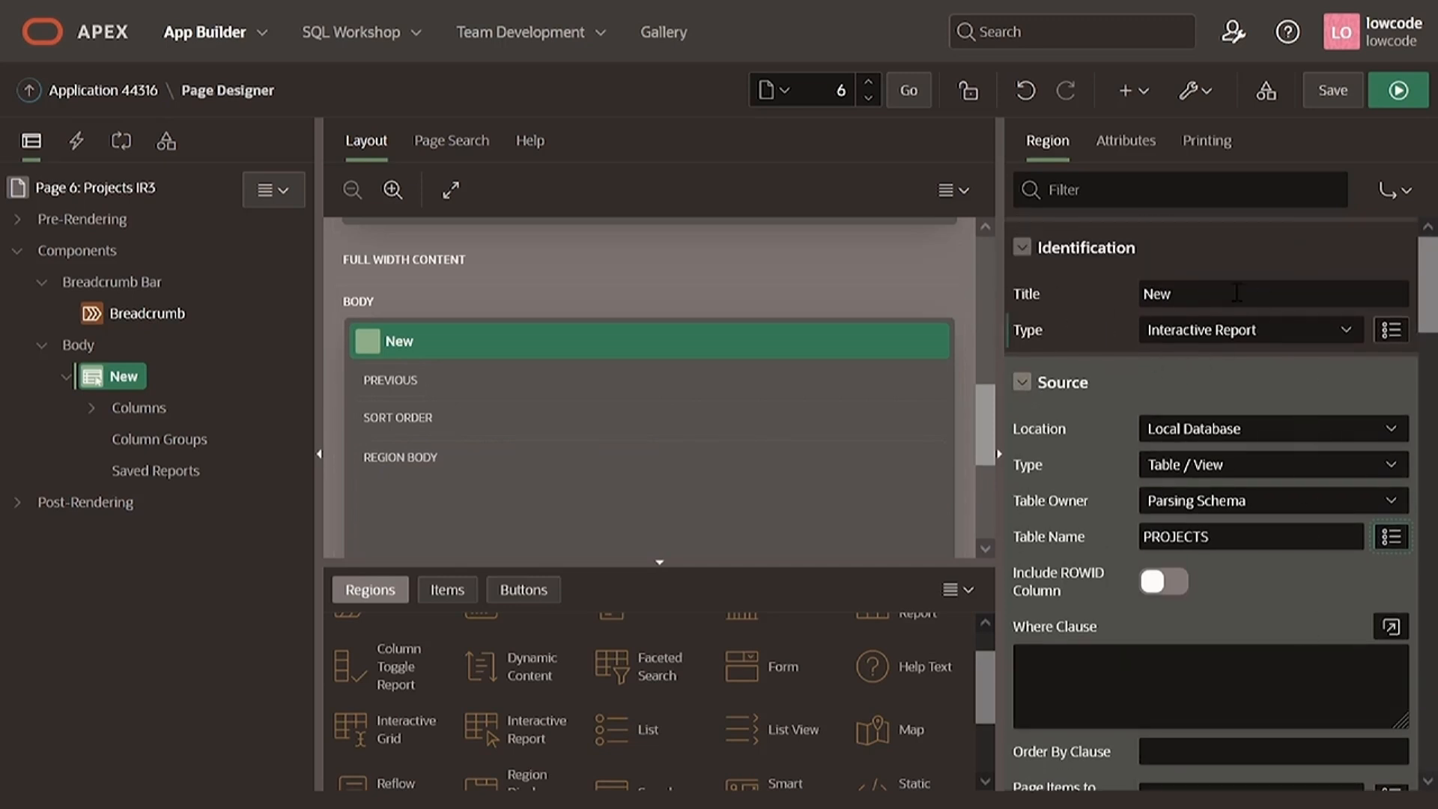
# Step: Title the interactive report region "IR from Gallery" and save the page
pyautogui.moveTo(1227, 293); pyautogui.dragTo(1126, 287)
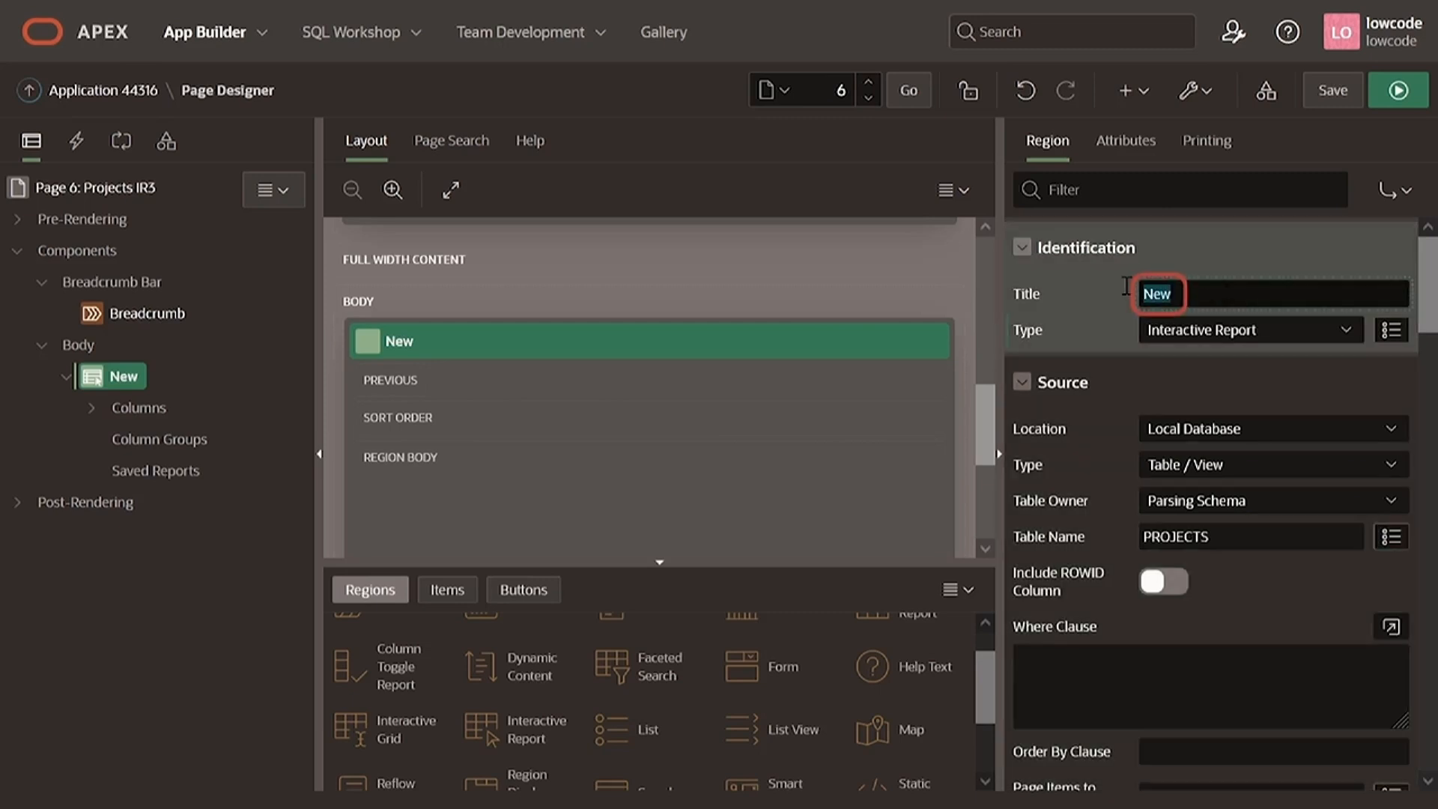
pyautogui.write('IR from Gallery')
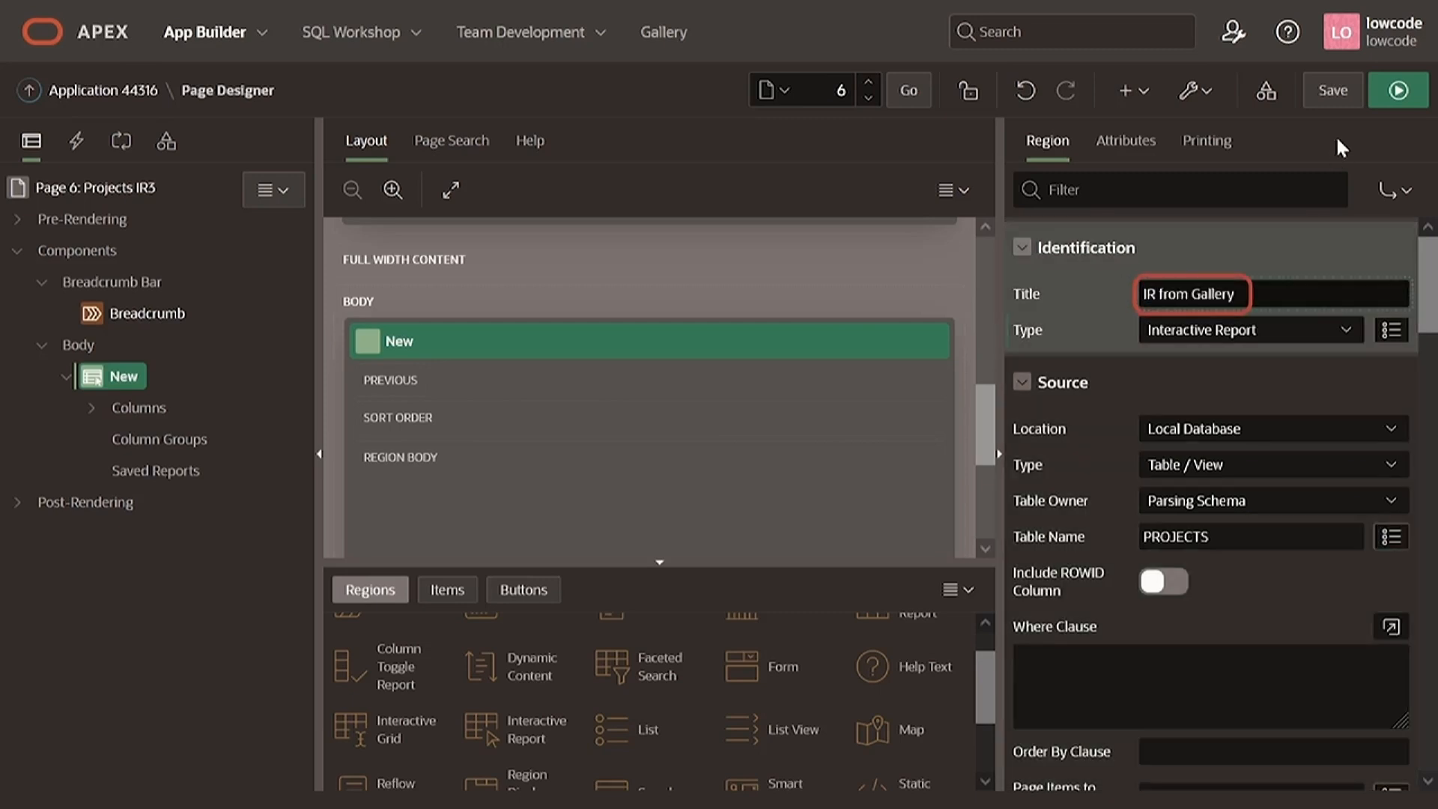
pyautogui.click(1341, 101)
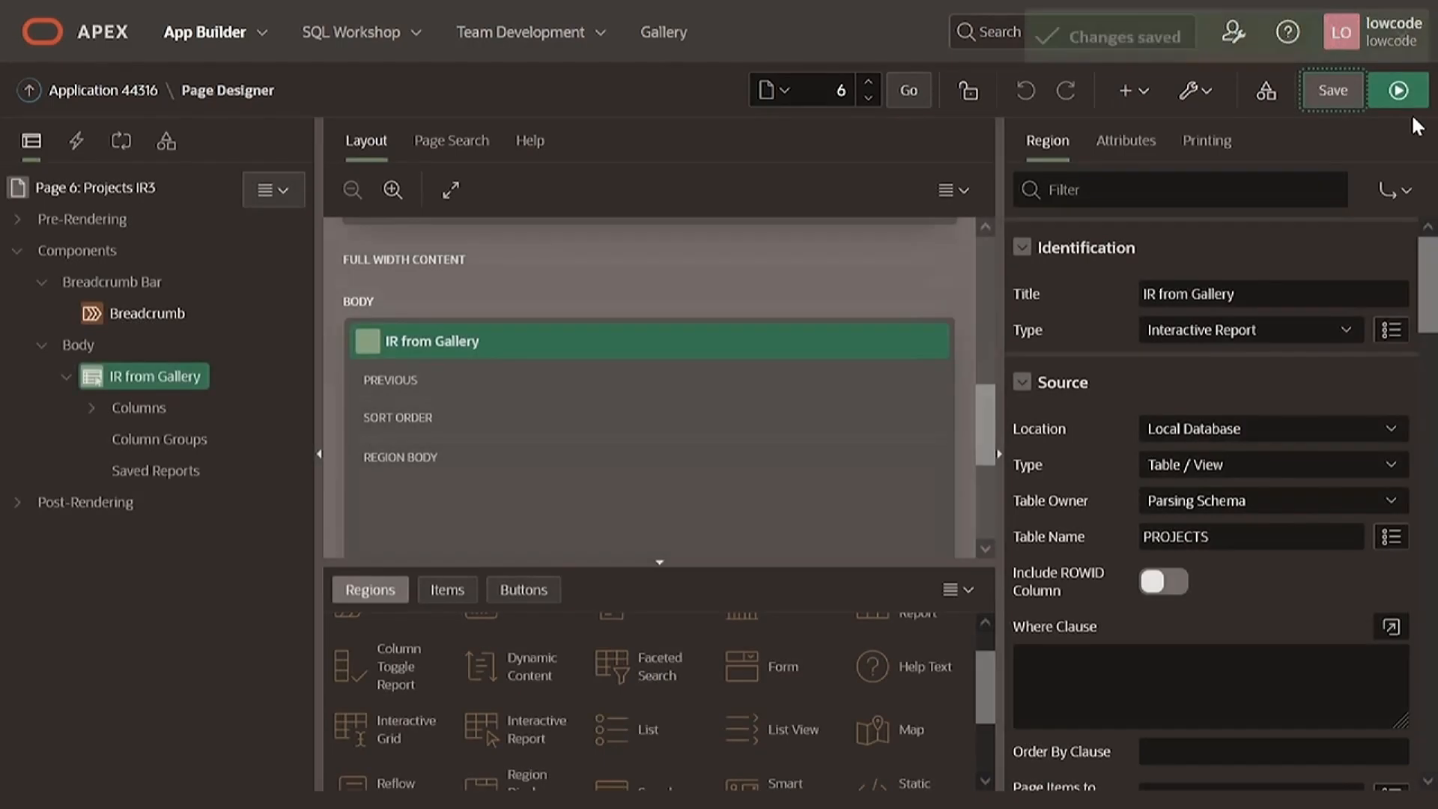
# Step: Run the Projects IR3 page, look over the report and return to its page in Page Designer
pyautogui.click(1403, 101)
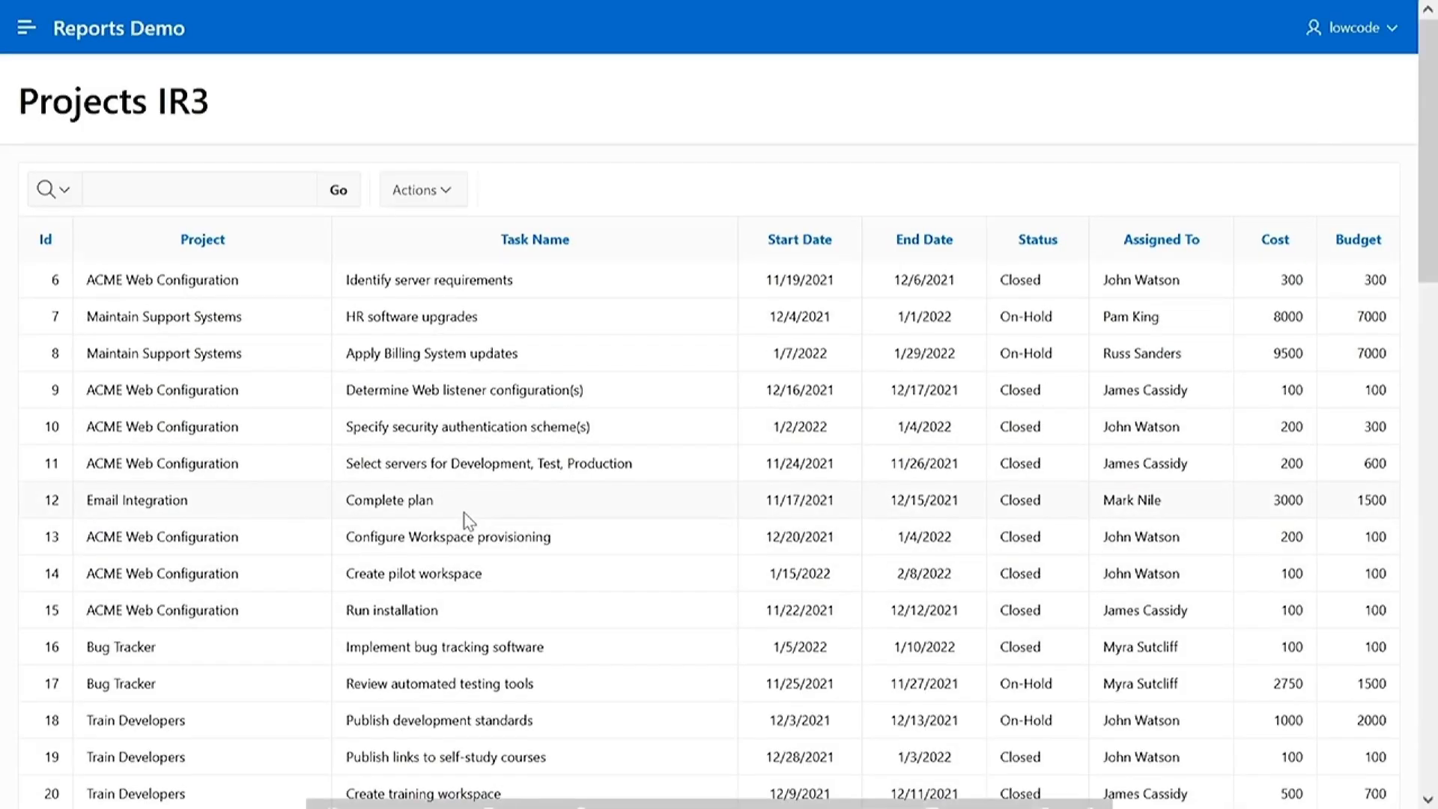
pyautogui.scroll(-5, 468, 520)
pyautogui.moveTo(569, 787)
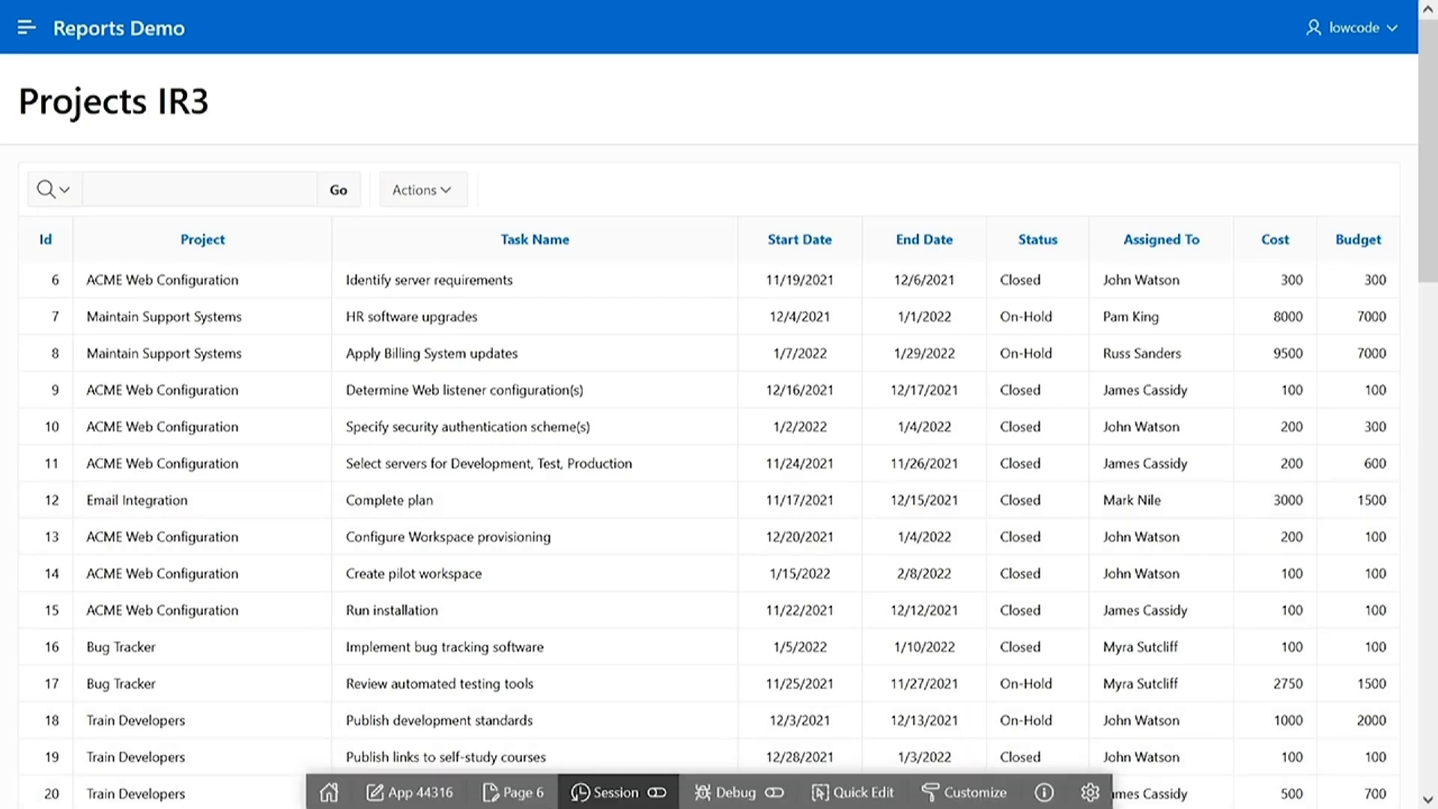
pyautogui.click(489, 792)
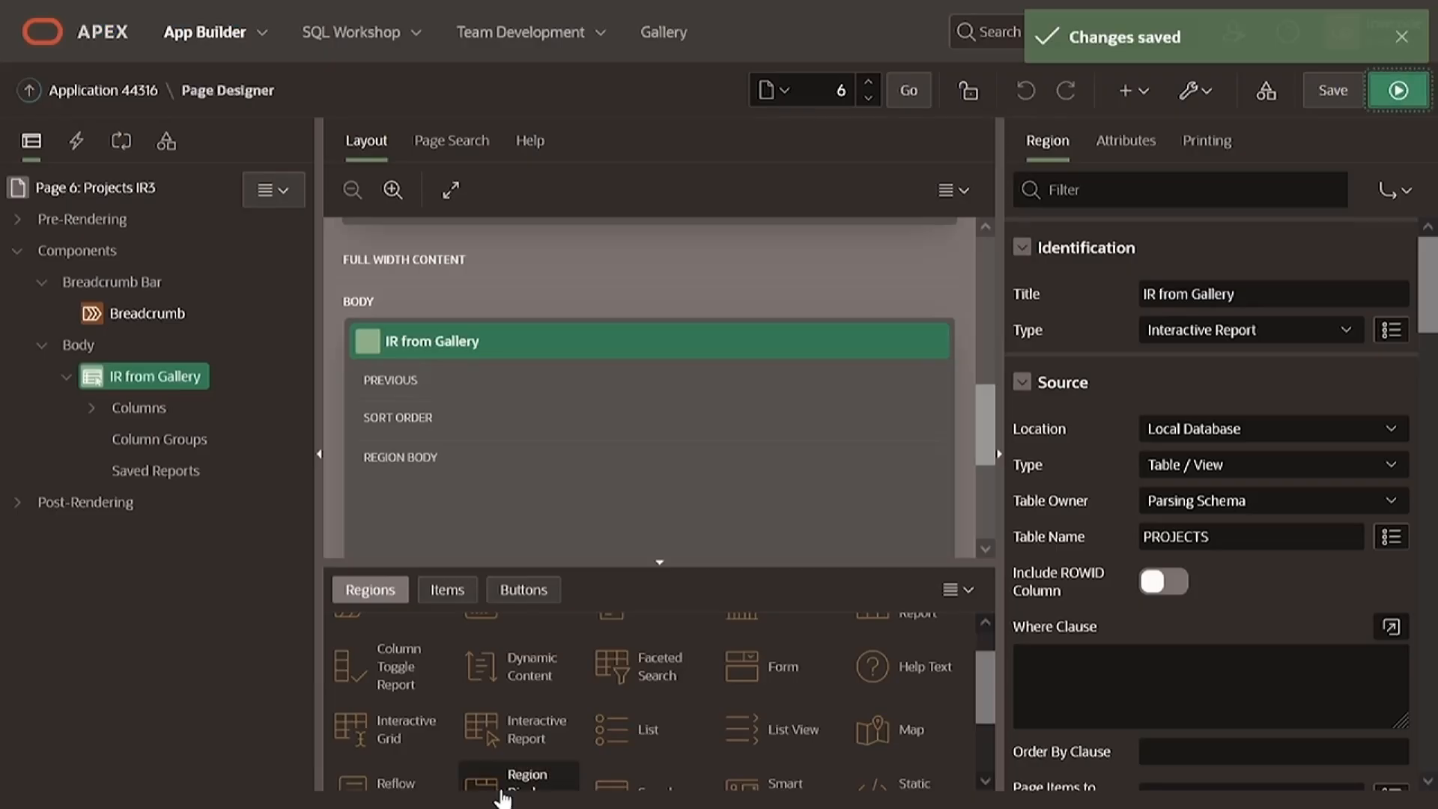
# Step: Create a new region in the Body of the Projects IR3 page and set its type to Interactive Report
pyautogui.rightClick(78, 346)
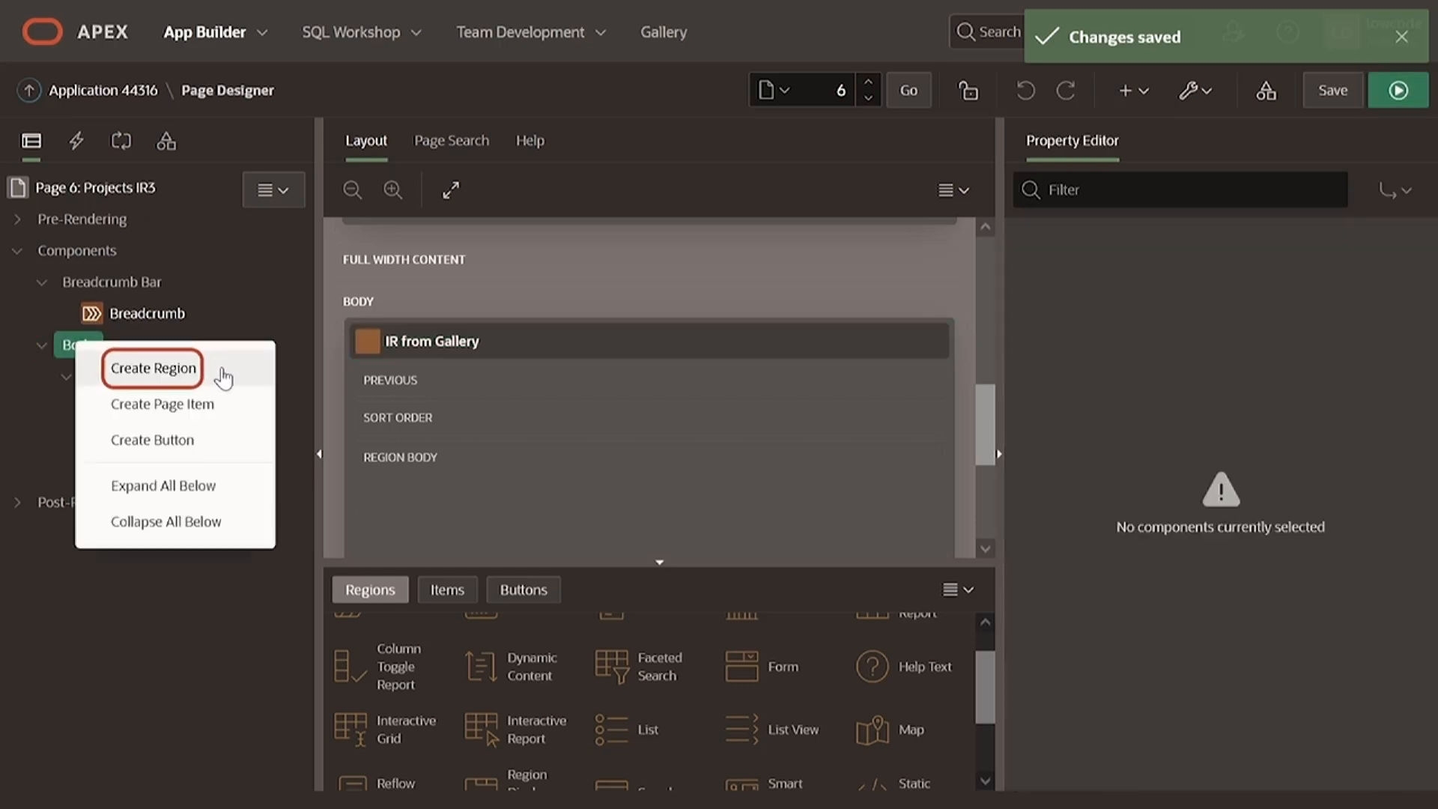
pyautogui.click(220, 369)
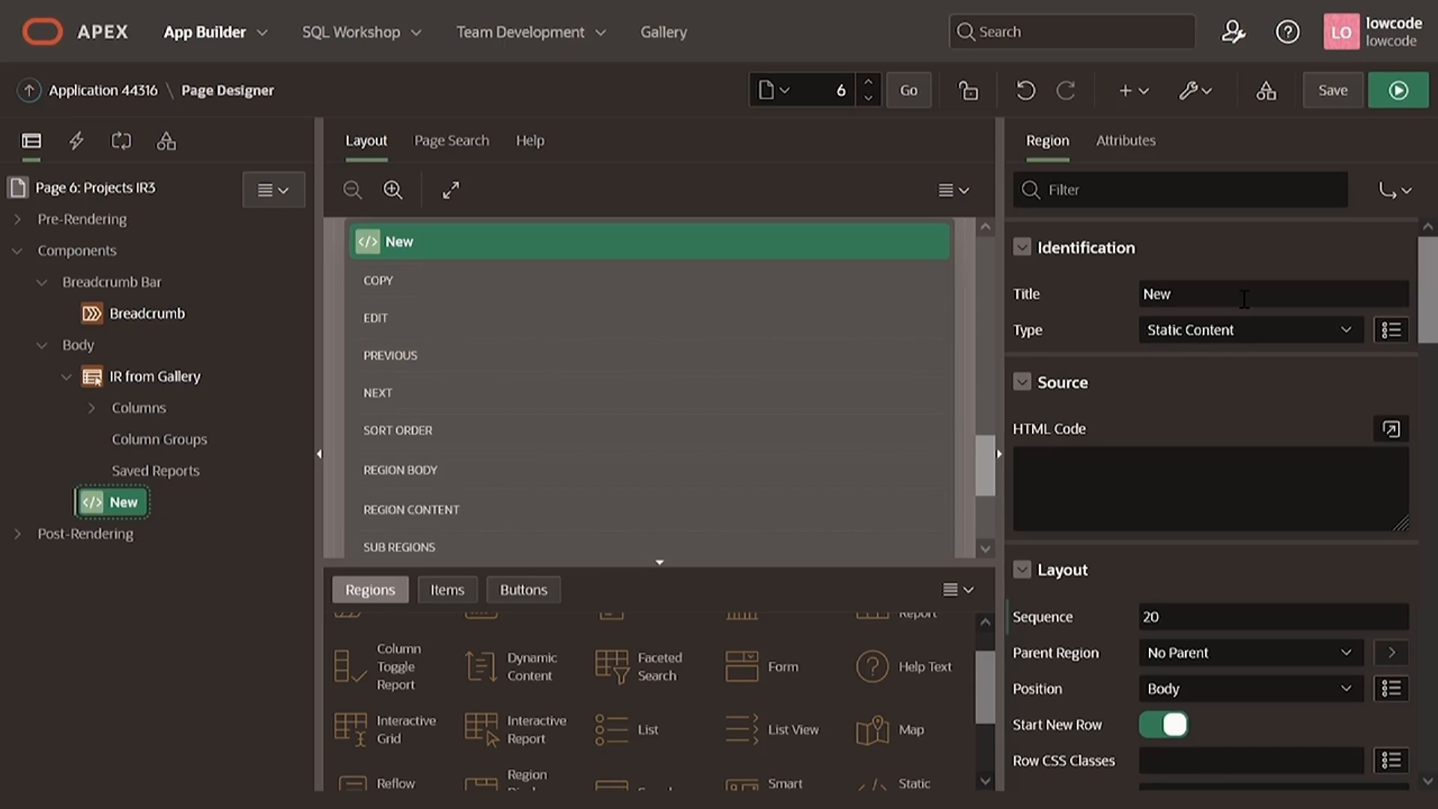
pyautogui.click(1243, 298)
pyautogui.click(1294, 342)
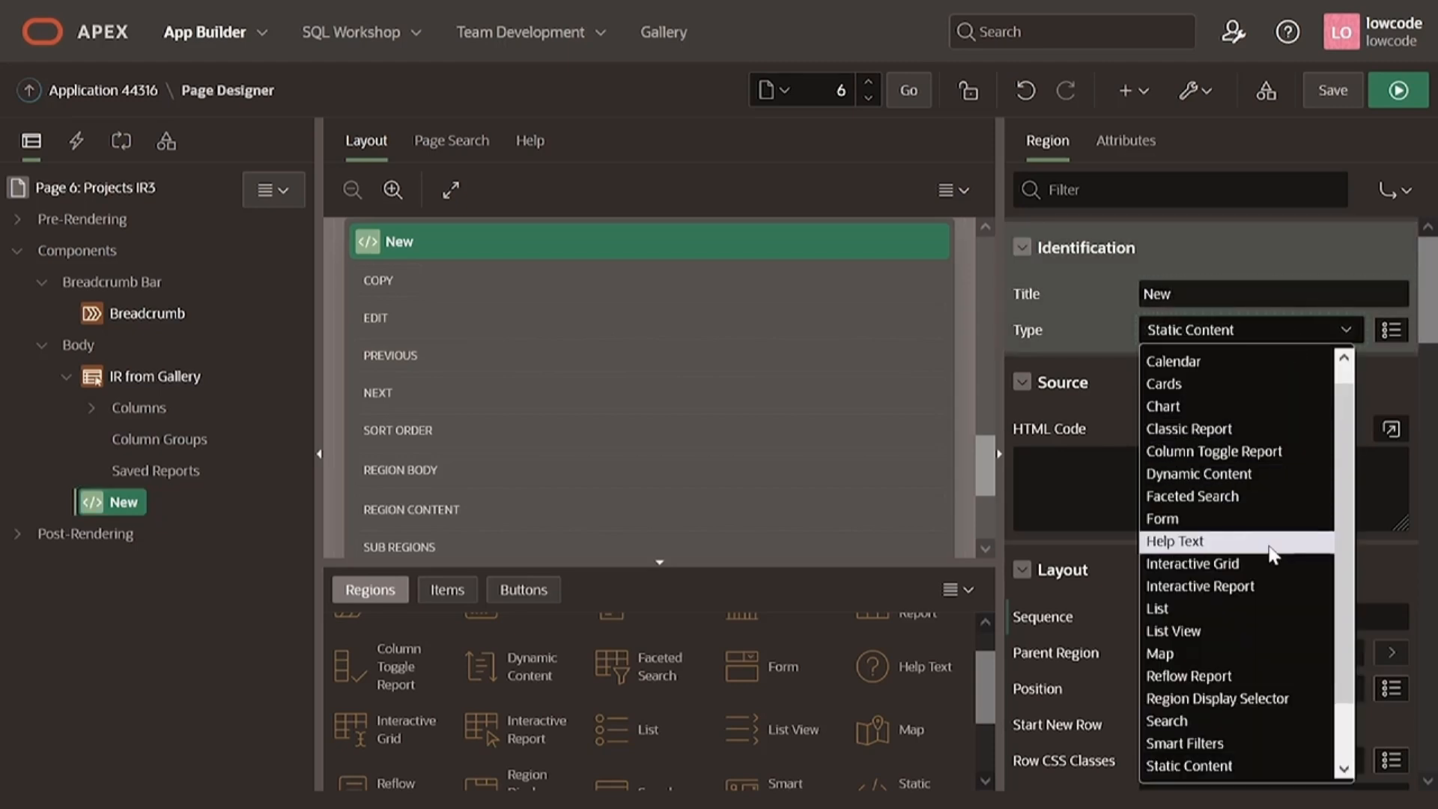
pyautogui.scroll(-1, 1270, 554)
pyautogui.scroll(-1, 1273, 554)
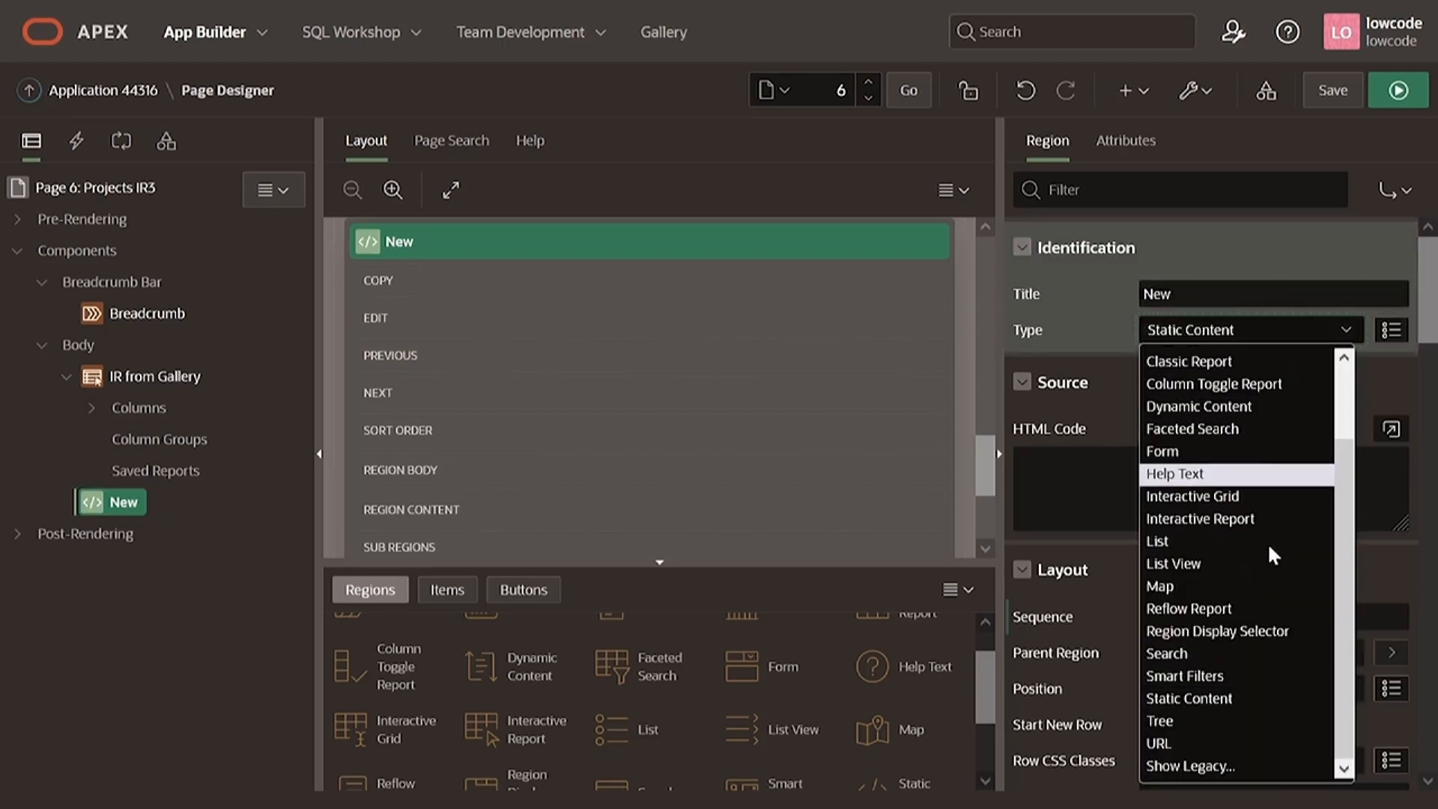
pyautogui.click(1258, 519)
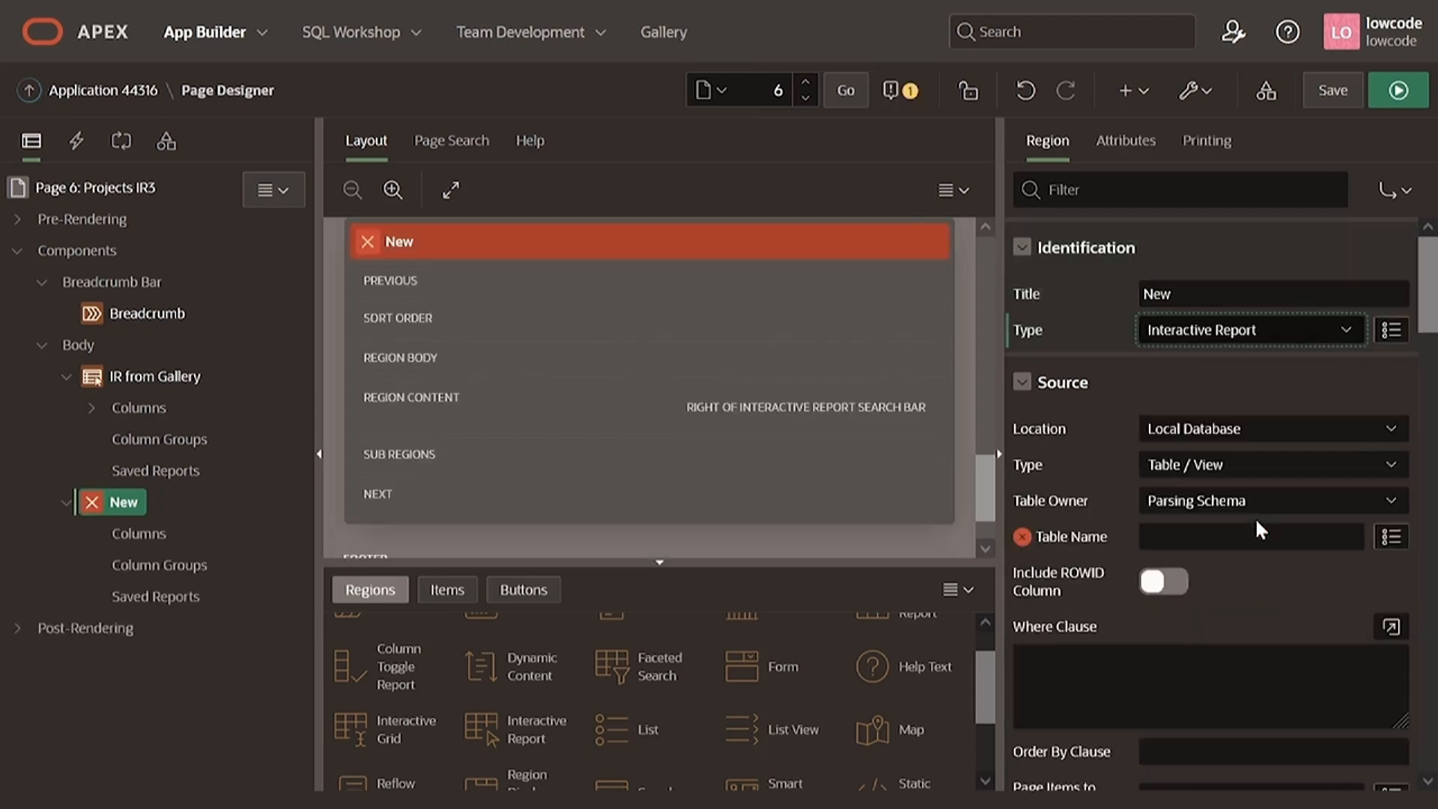
# Step: Title the new region "IR from Rendering Tree", set its table name to PROJECTS and save the page
pyautogui.click(1192, 292)
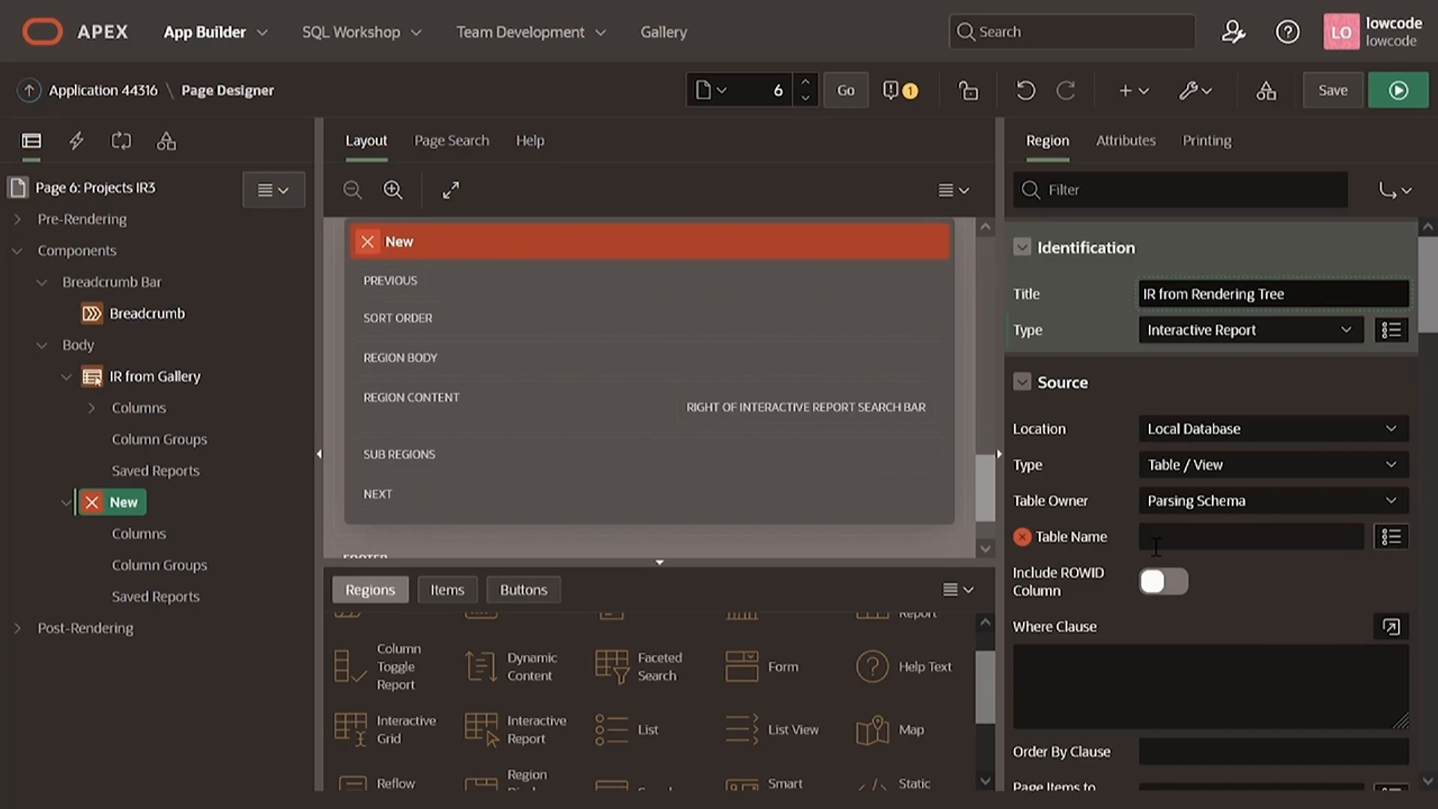
pyautogui.click(1155, 546)
pyautogui.click(1387, 540)
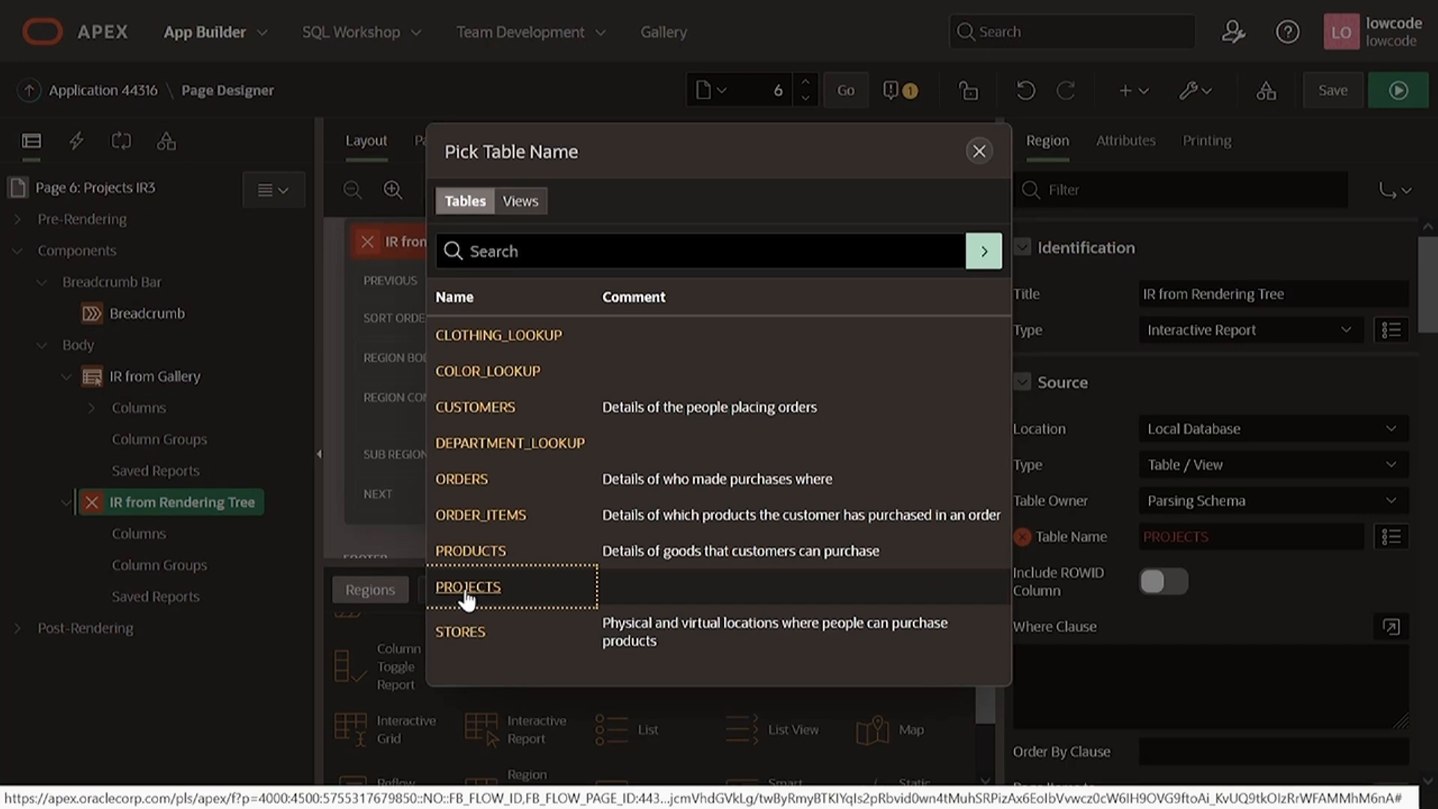
pyautogui.click(466, 588)
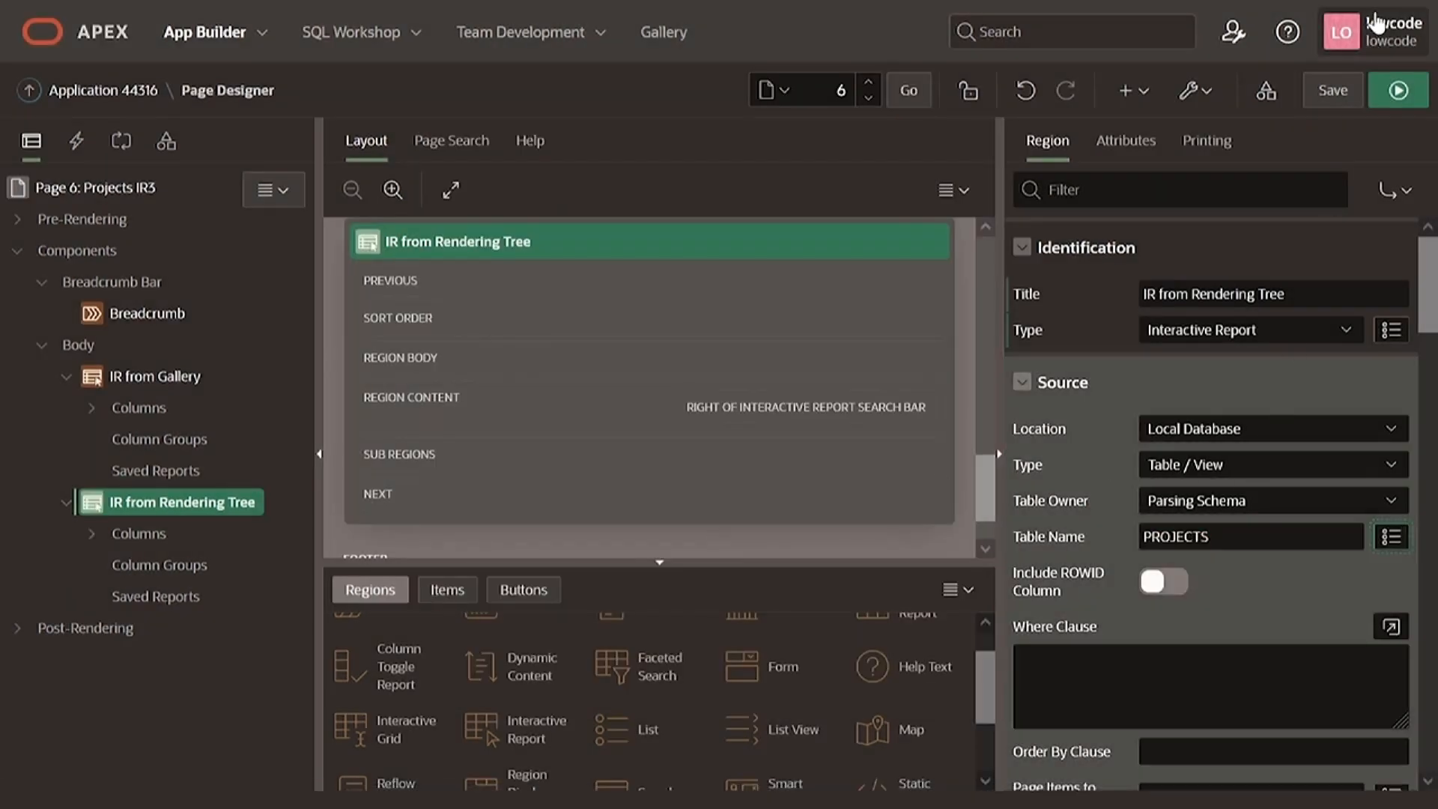
pyautogui.click(1332, 91)
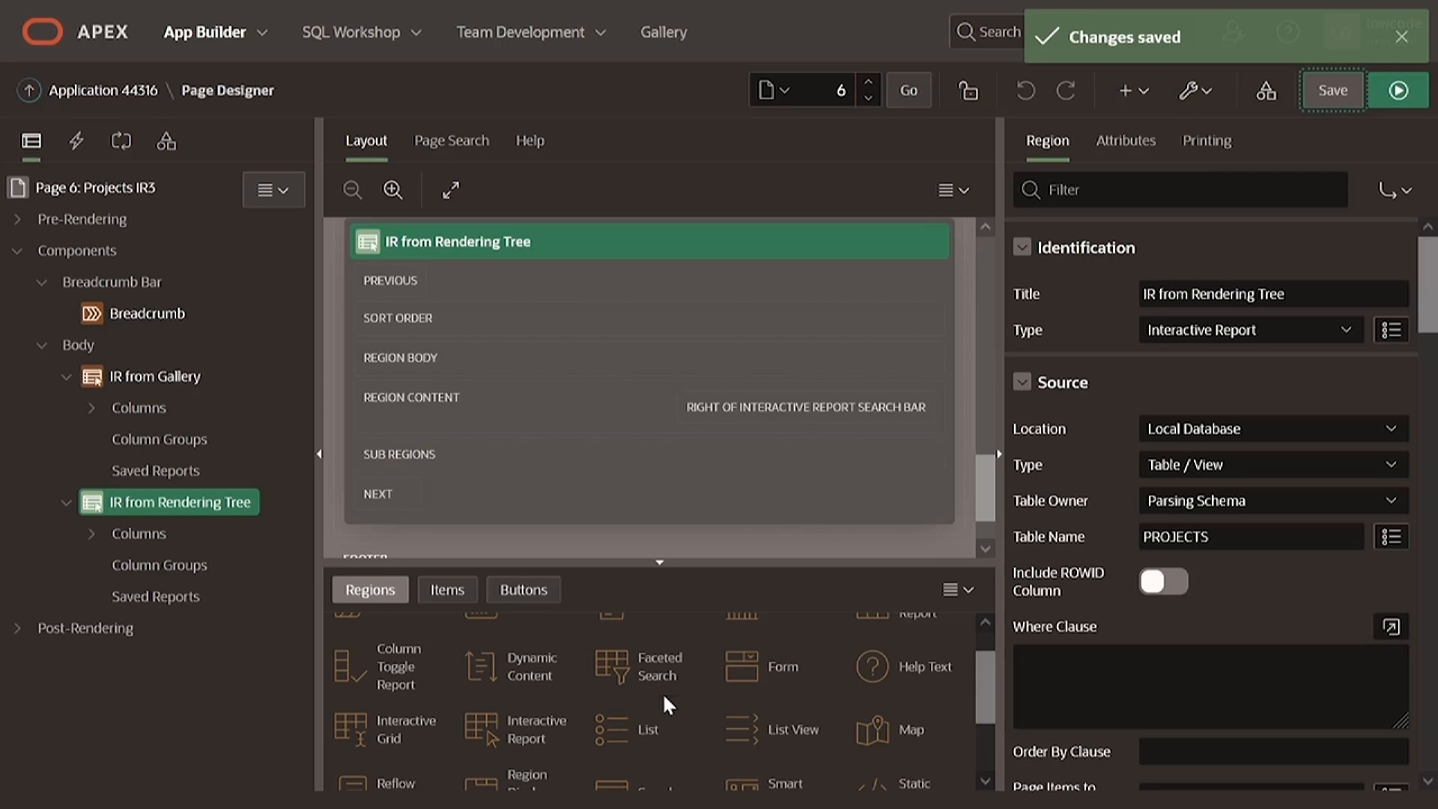
# Step: Examine the page positions to which an Interactive Report region can be added from the region gallery
pyautogui.scroll(-1, 662, 692)
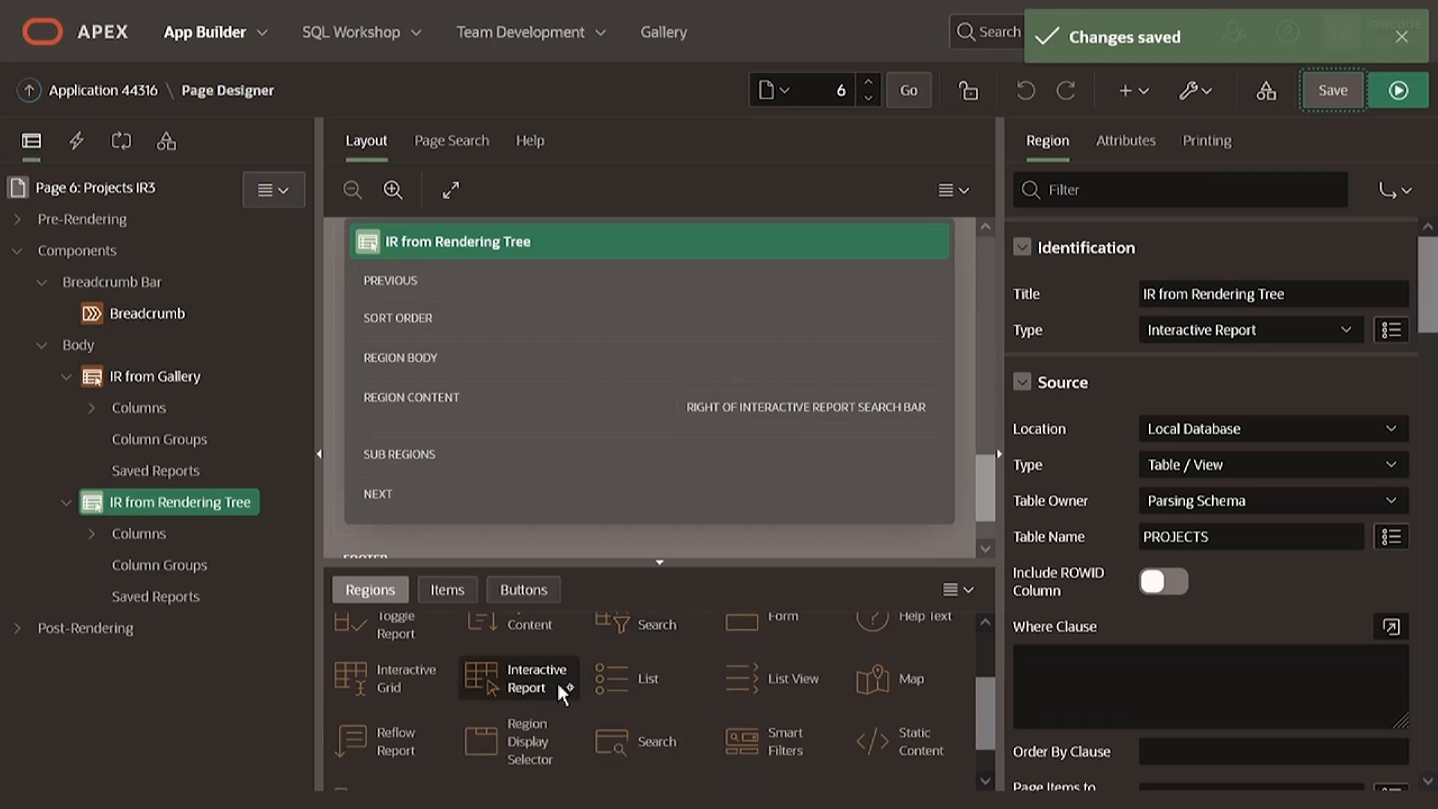
pyautogui.moveTo(556, 680)
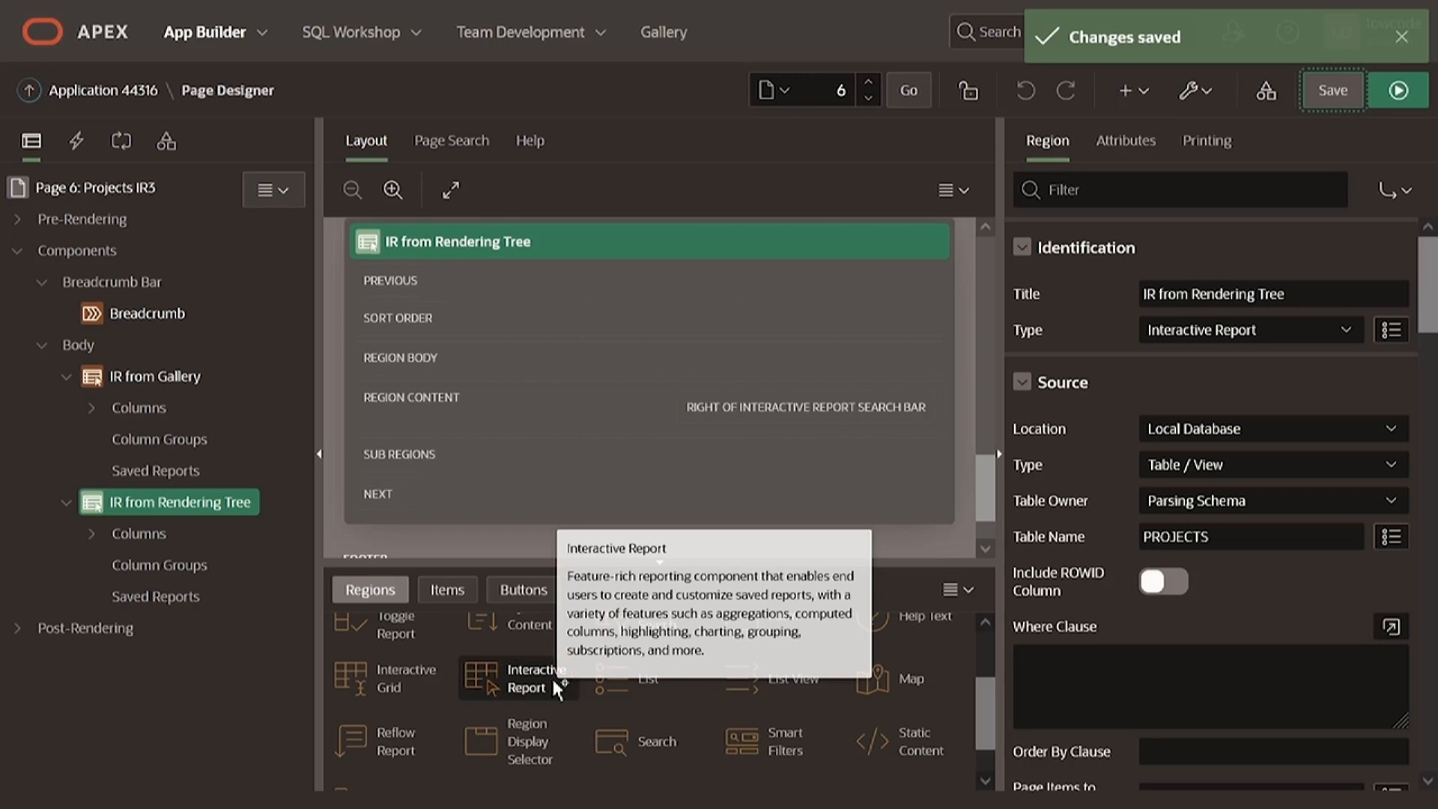
pyautogui.rightClick(555, 685)
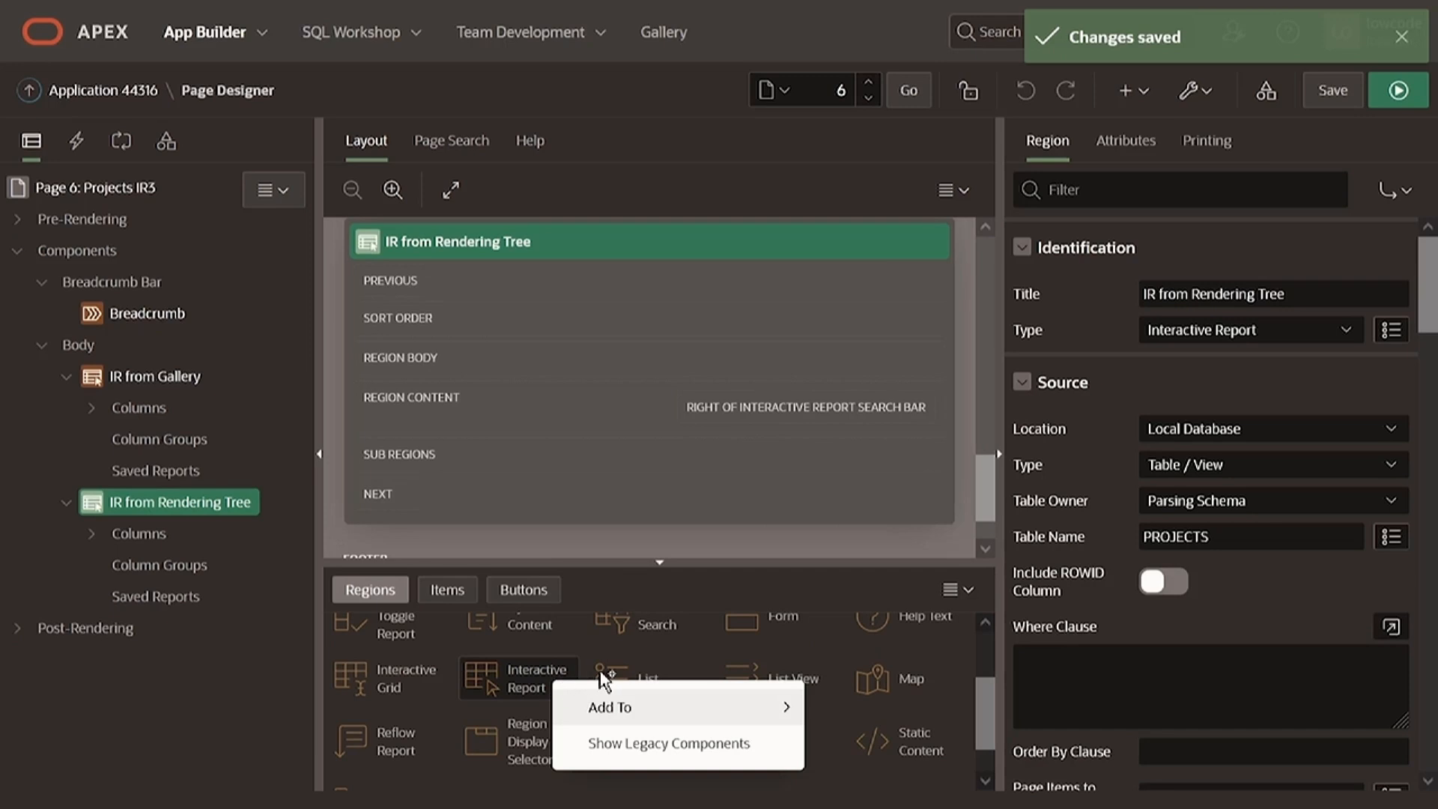
pyautogui.moveTo(659, 720)
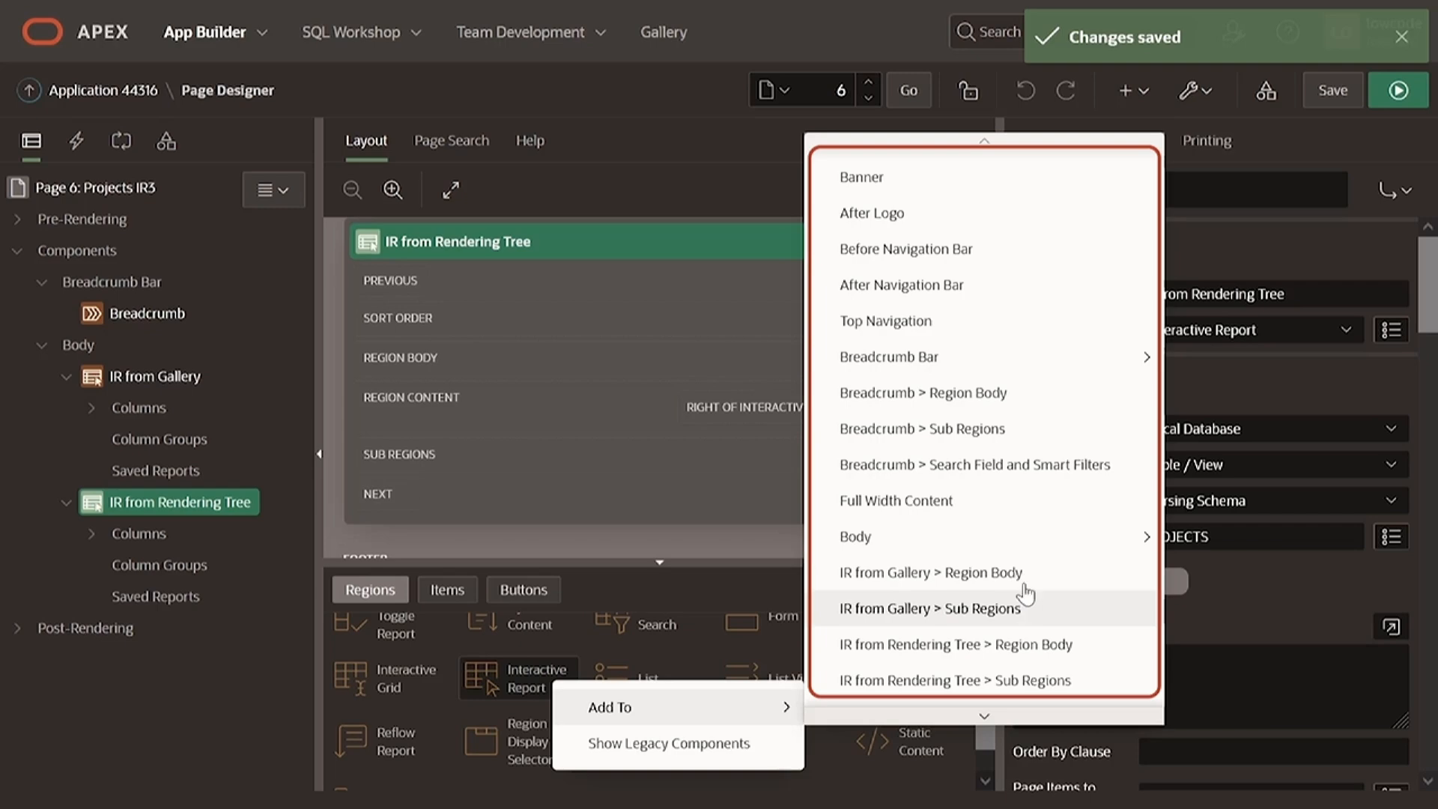
pyautogui.scroll(-1, 1022, 569)
pyautogui.scroll(1, 1022, 569)
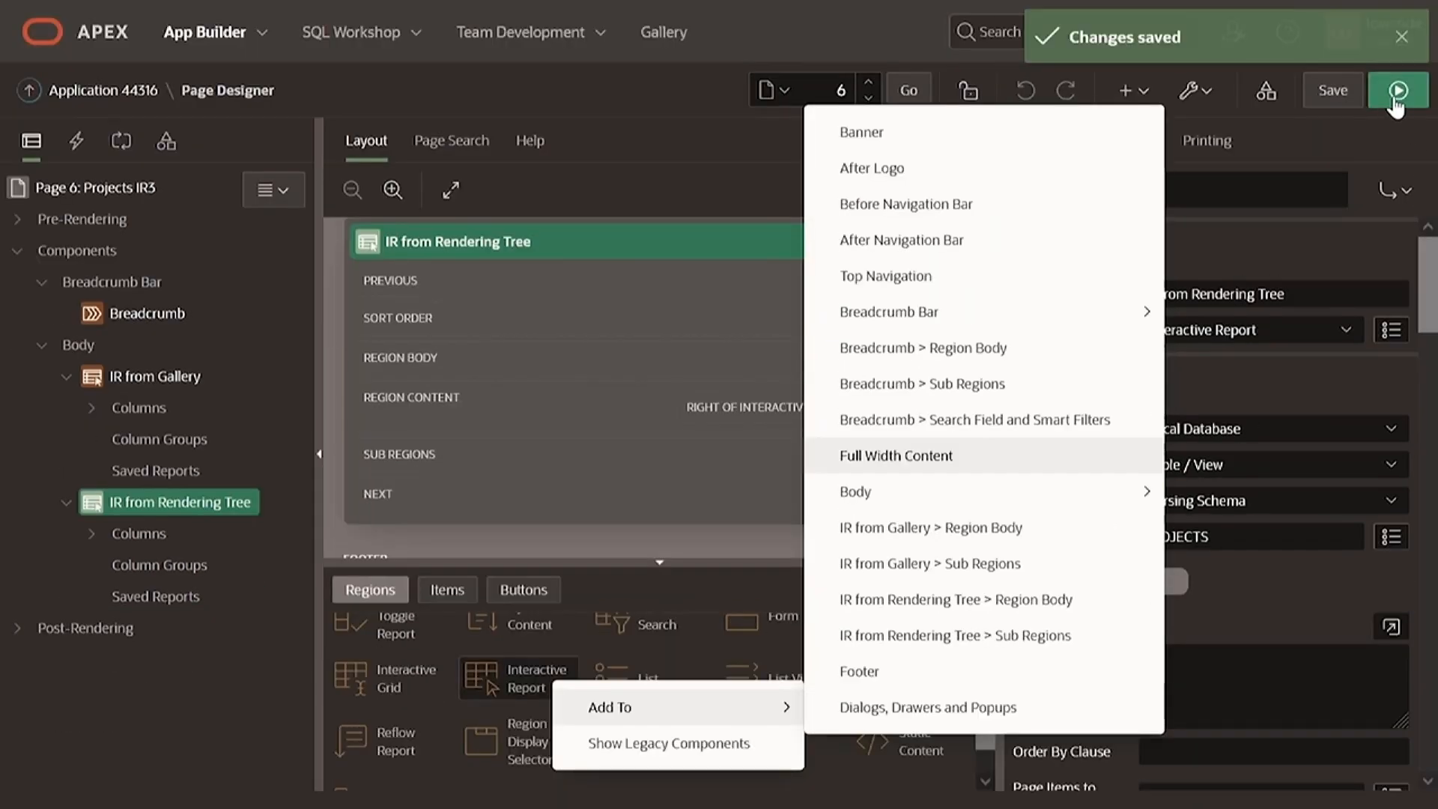
# Step: Run the Projects IR3 page and look through both interactive reports on it
pyautogui.click(1400, 99)
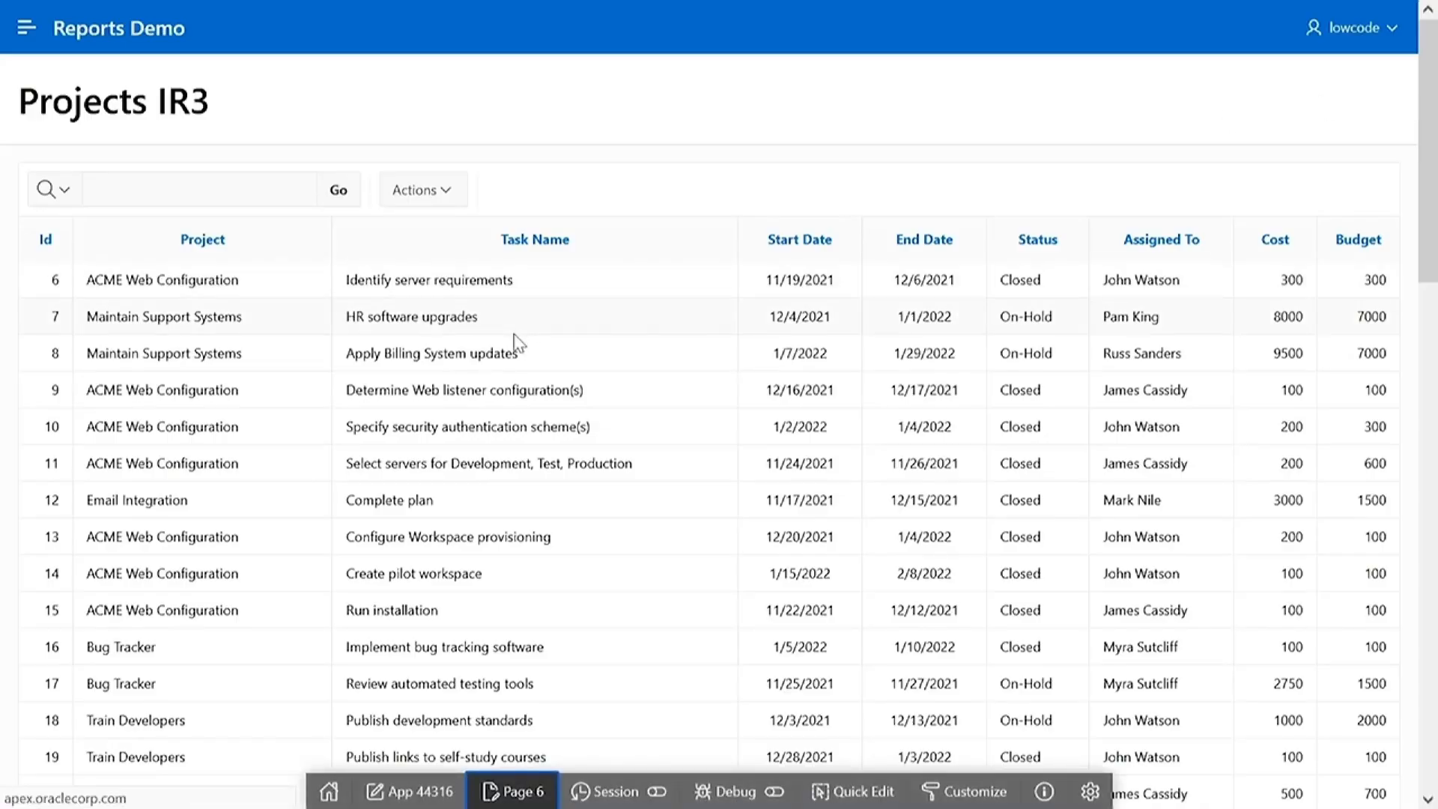
pyautogui.scroll(-15, 530, 536)
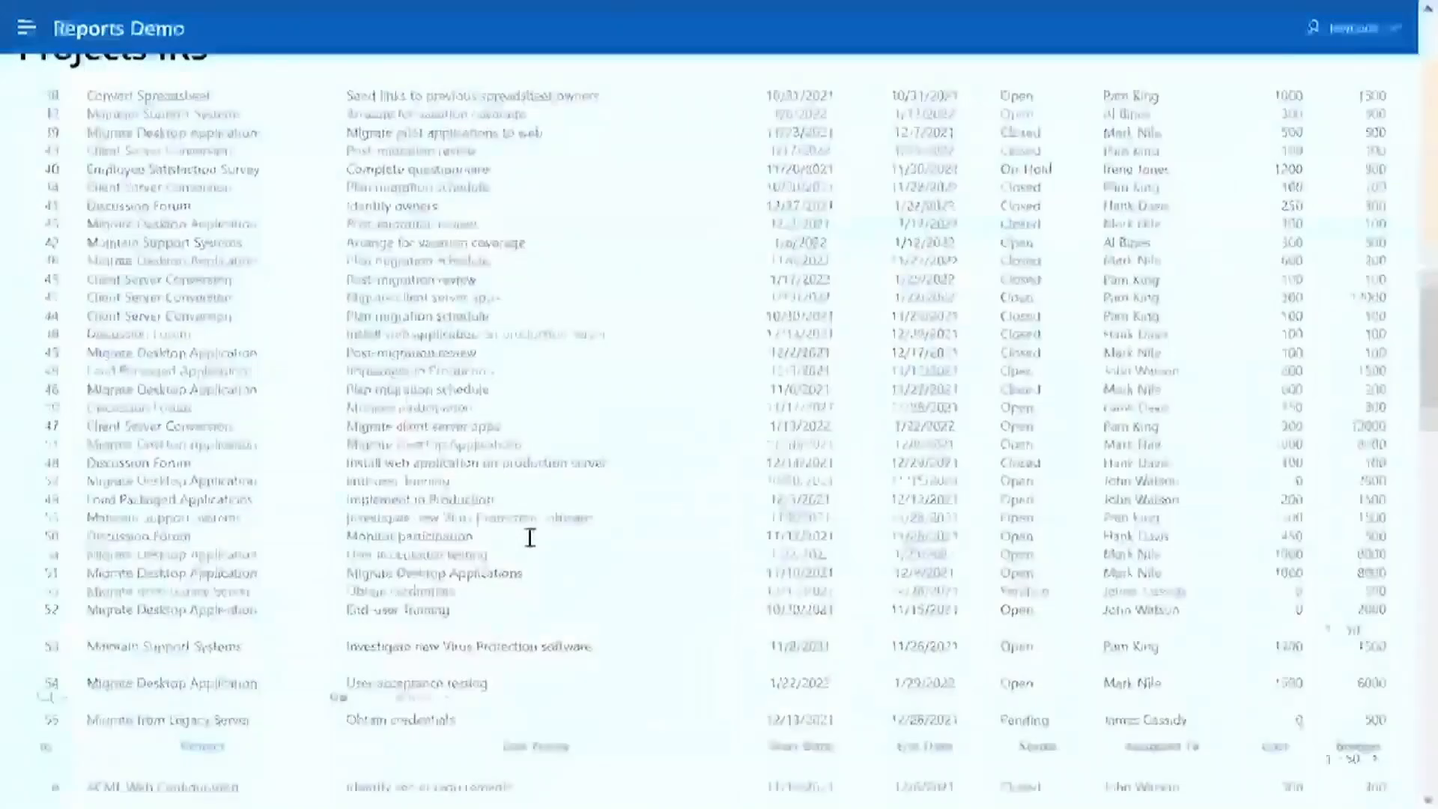
pyautogui.scroll(-6, 530, 536)
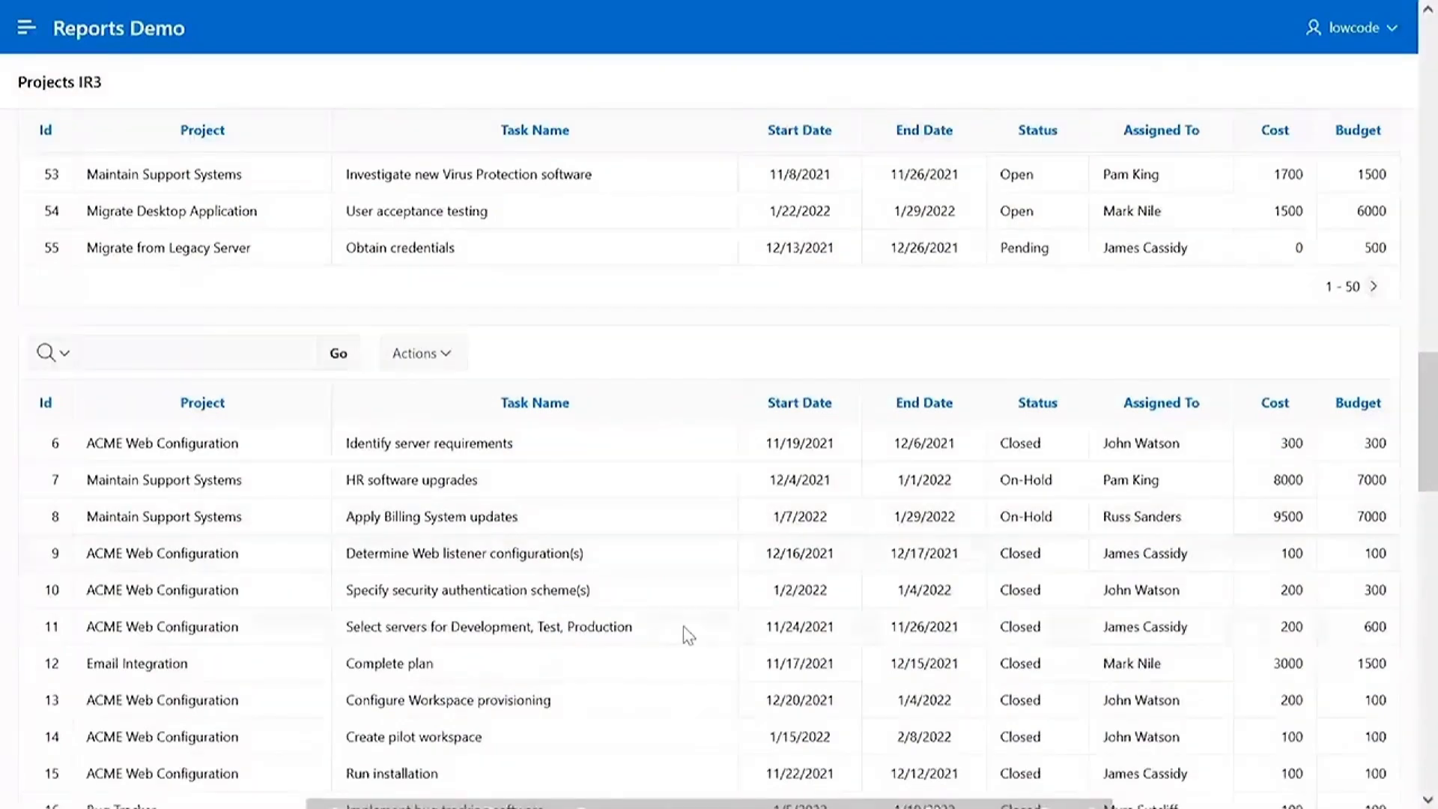
pyautogui.scroll(-11, 687, 635)
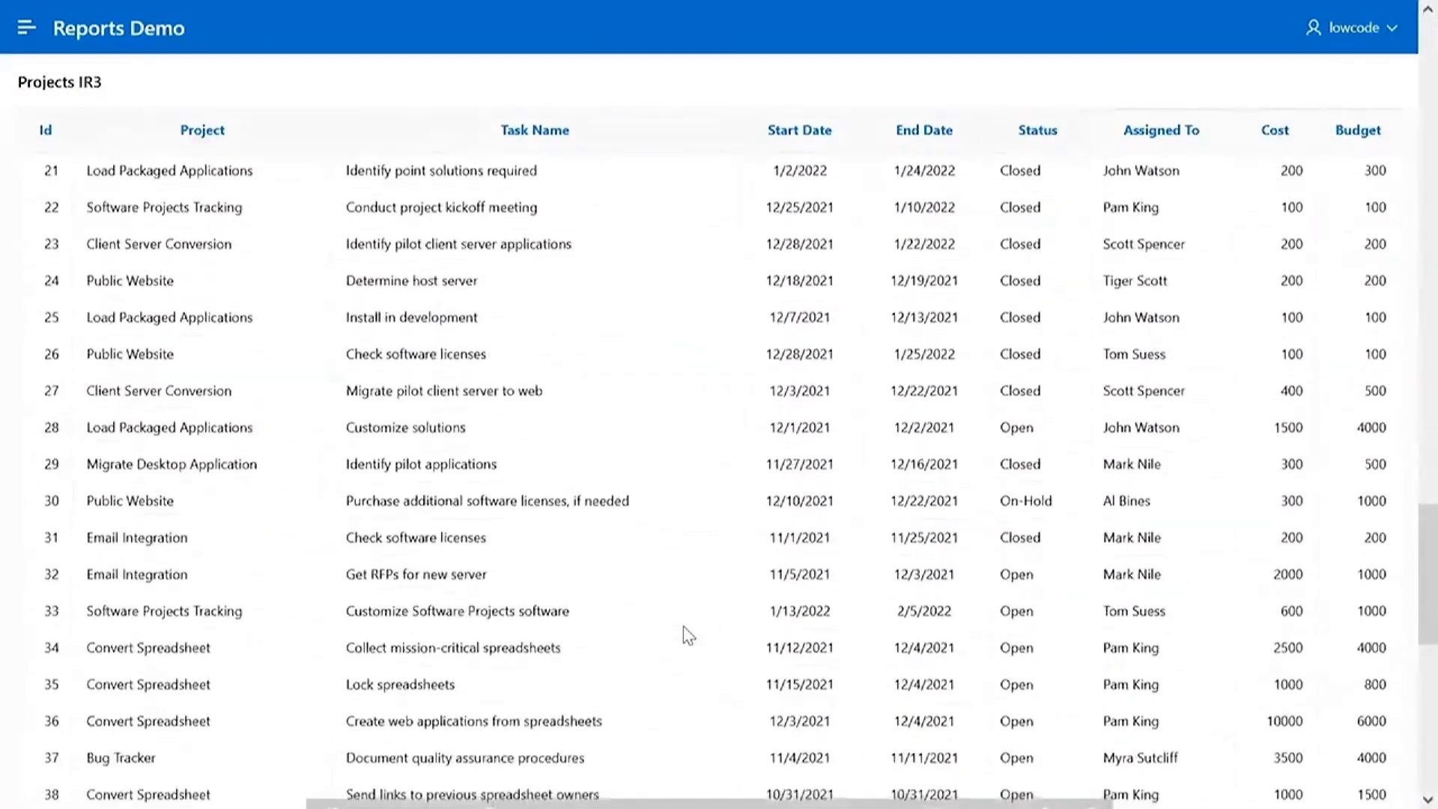
pyautogui.scroll(-10, 688, 635)
pyautogui.scroll(15, 687, 635)
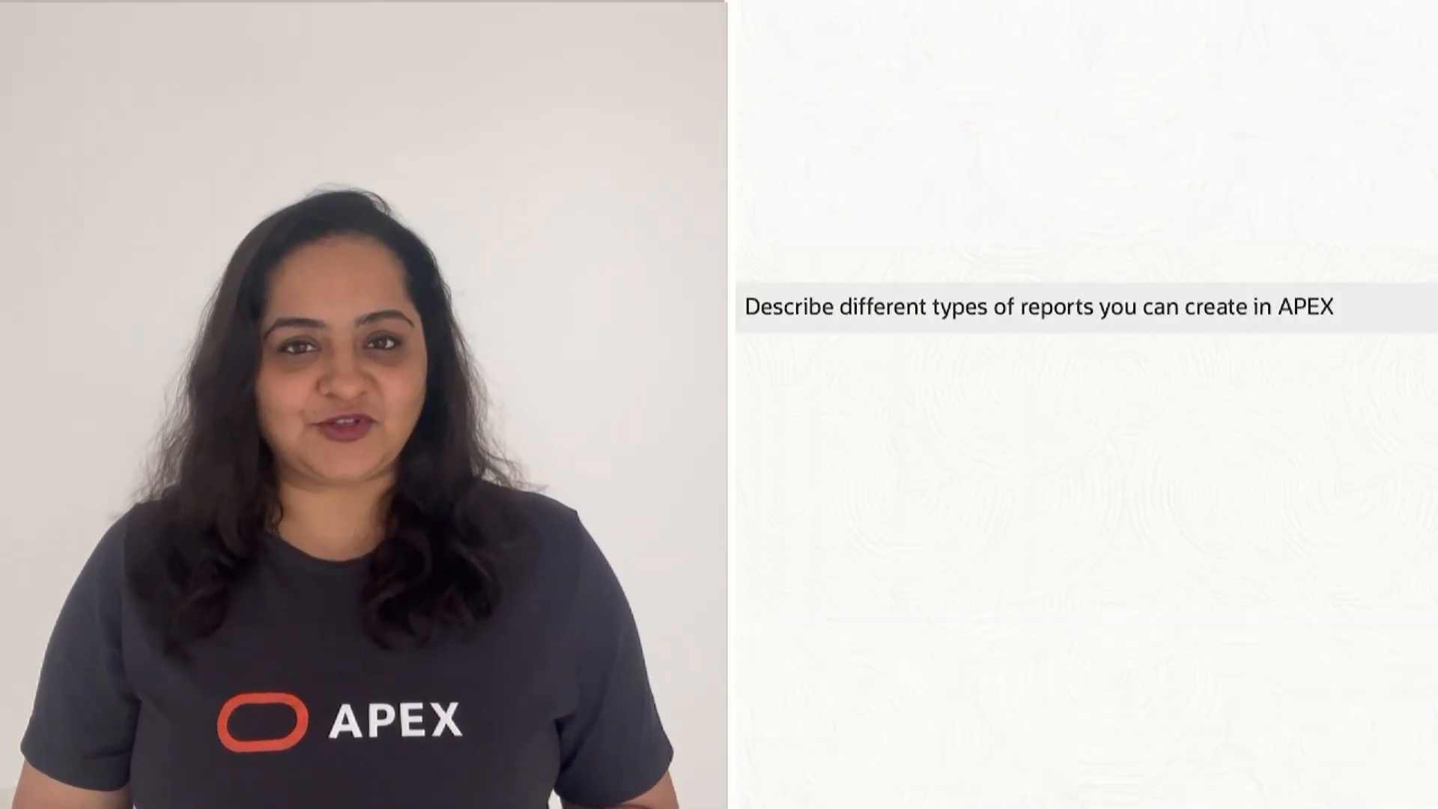
# Step: Switch to the MyLearn lesson "Understanding Page Rendering and Page Processing" and play it full screen at 1080p
pyautogui.moveTo(1379, 630)
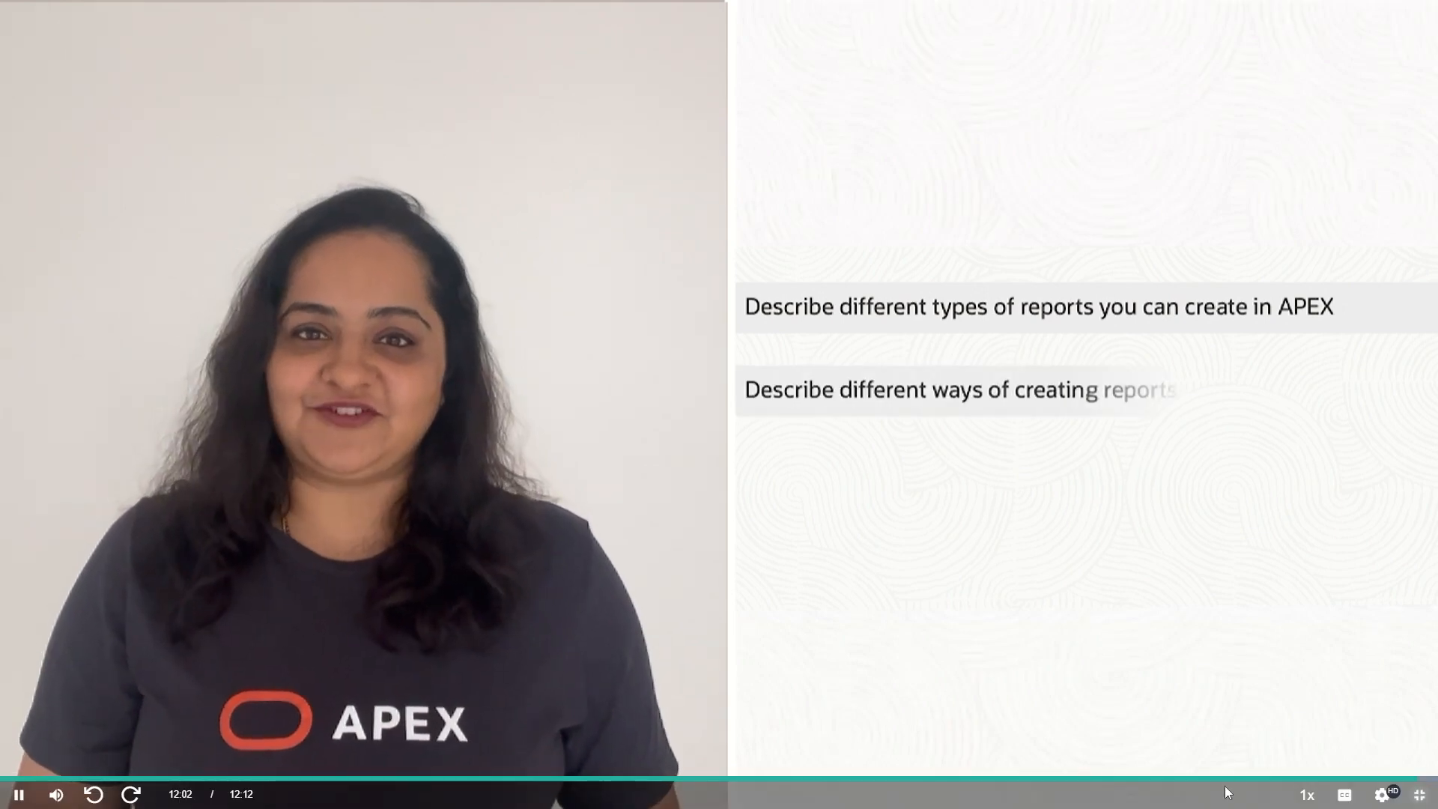
pyautogui.click(1419, 796)
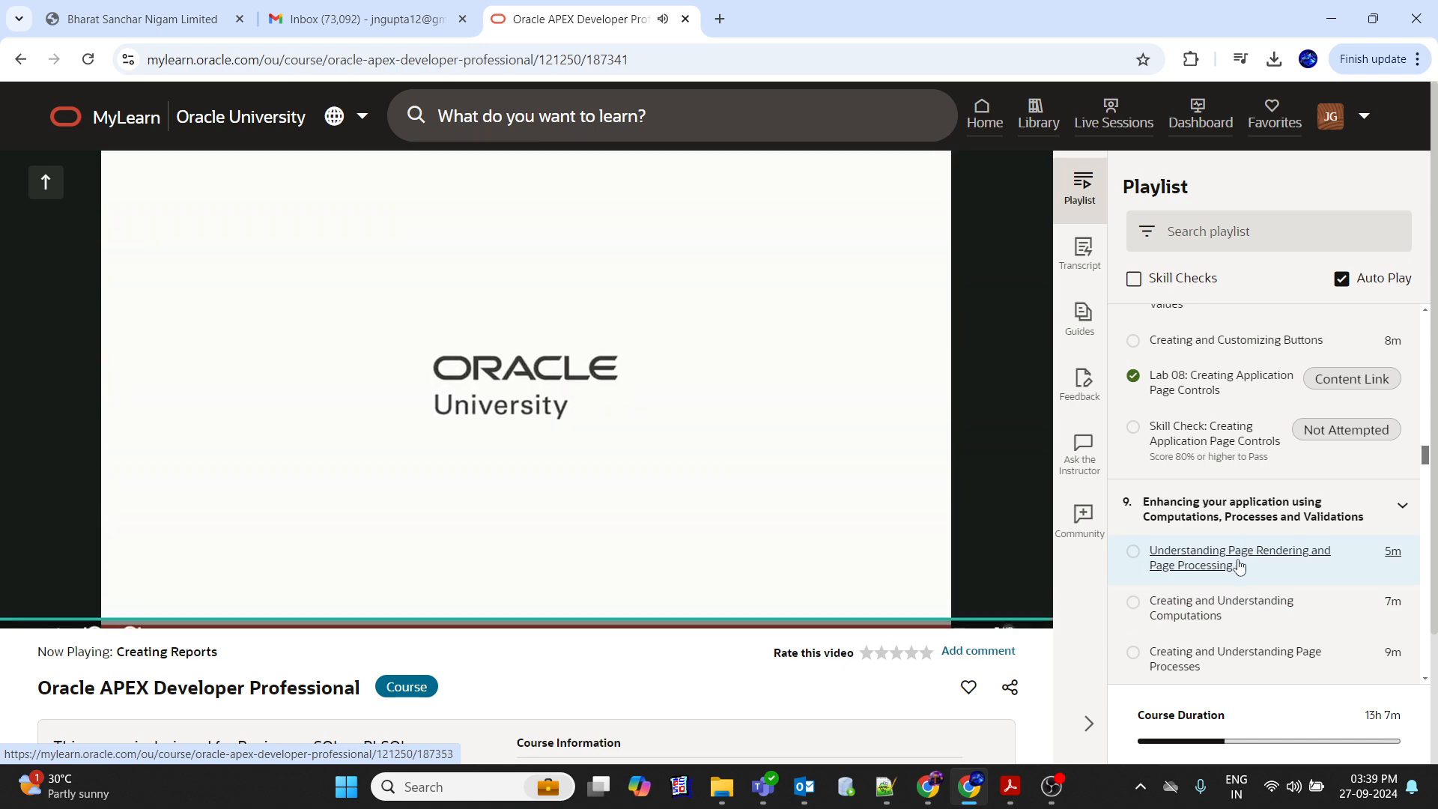
pyautogui.click(1239, 562)
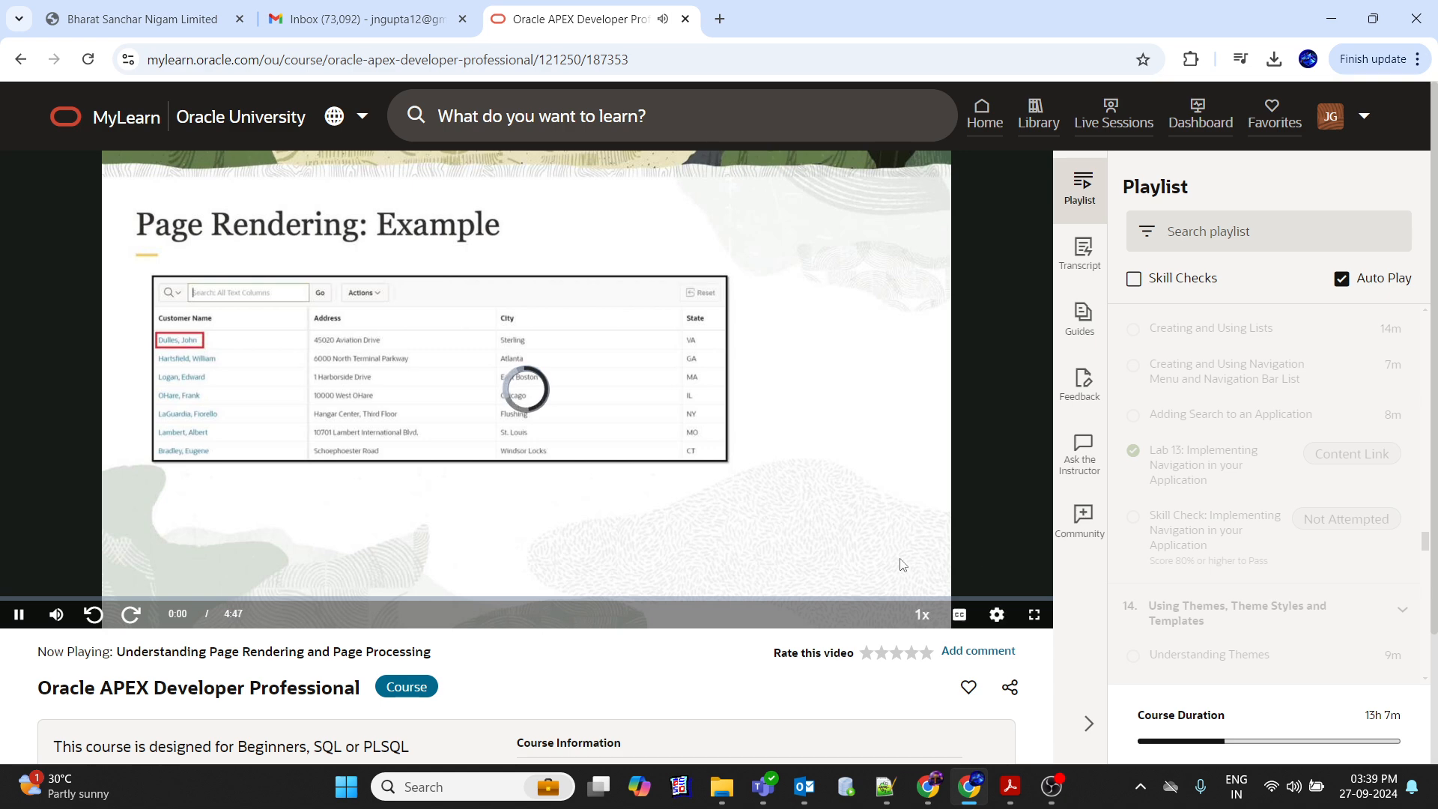
pyautogui.click(1034, 615)
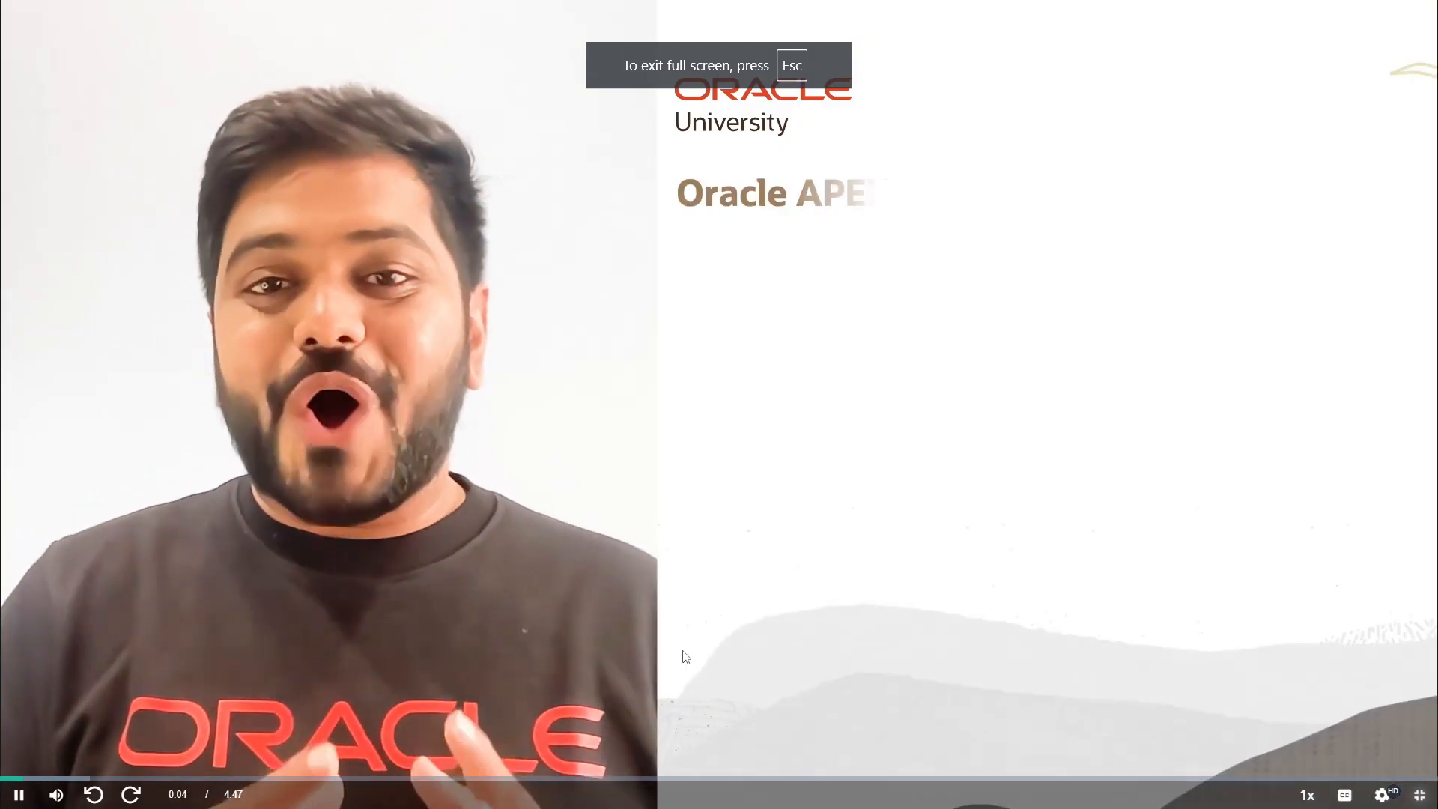
pyautogui.click(1382, 794)
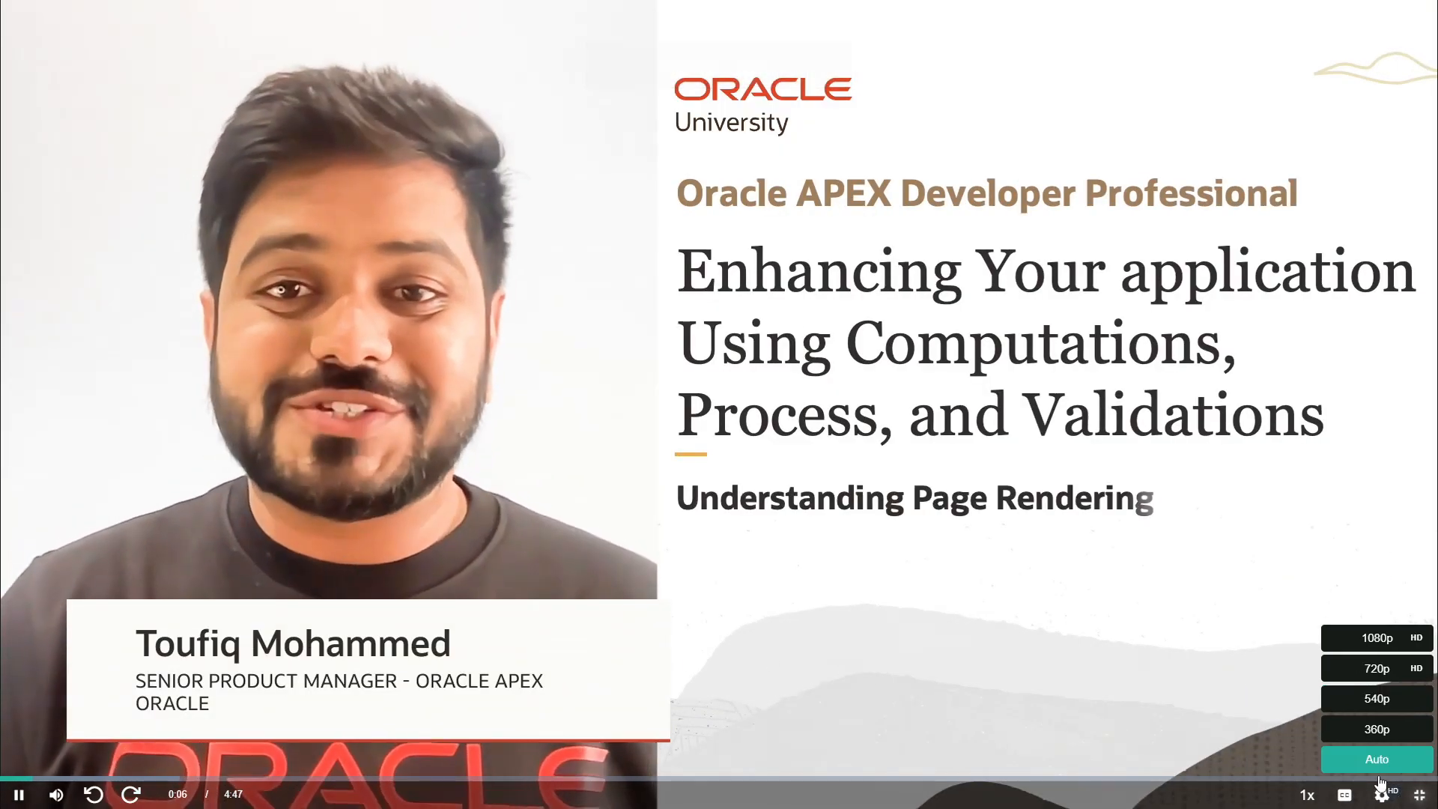
pyautogui.click(1376, 646)
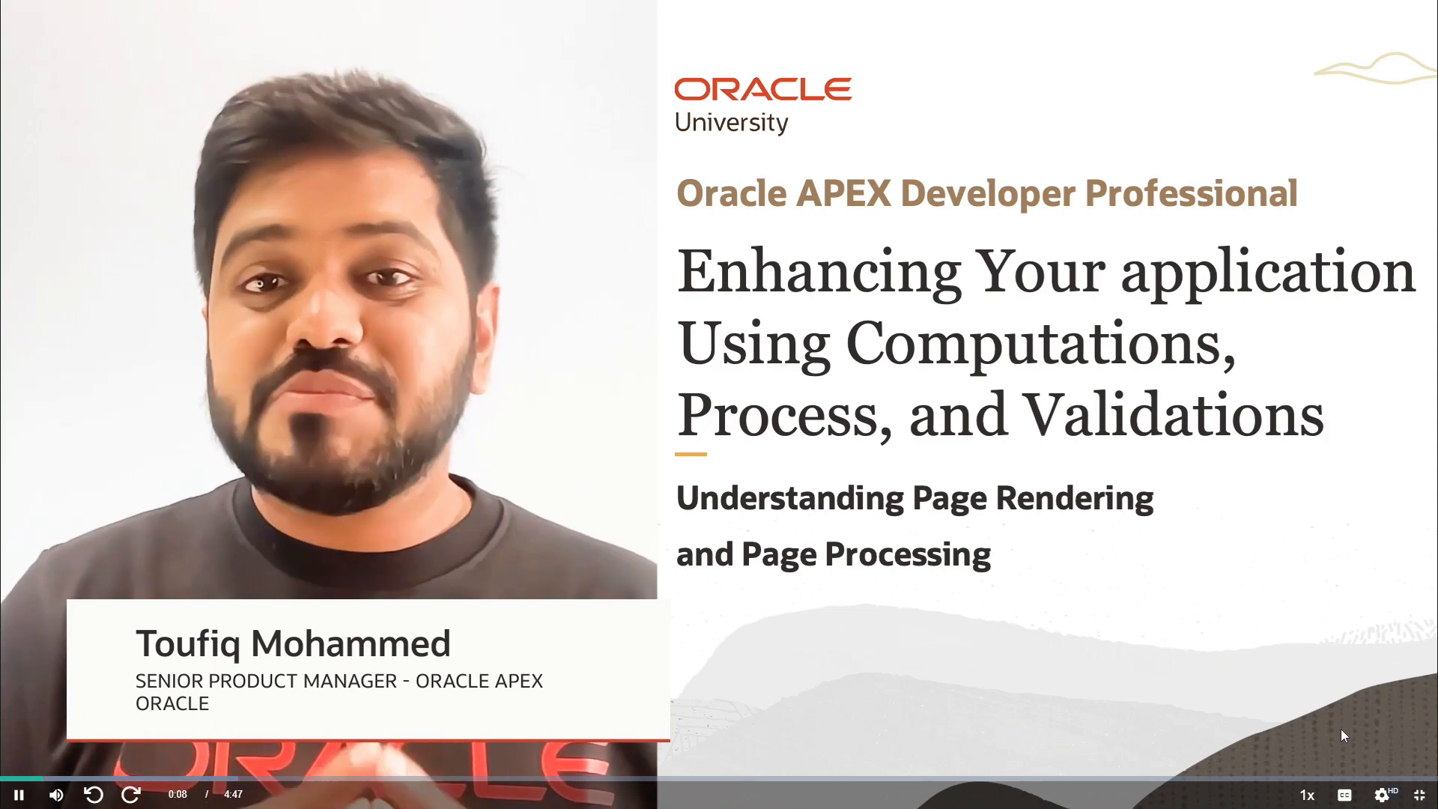
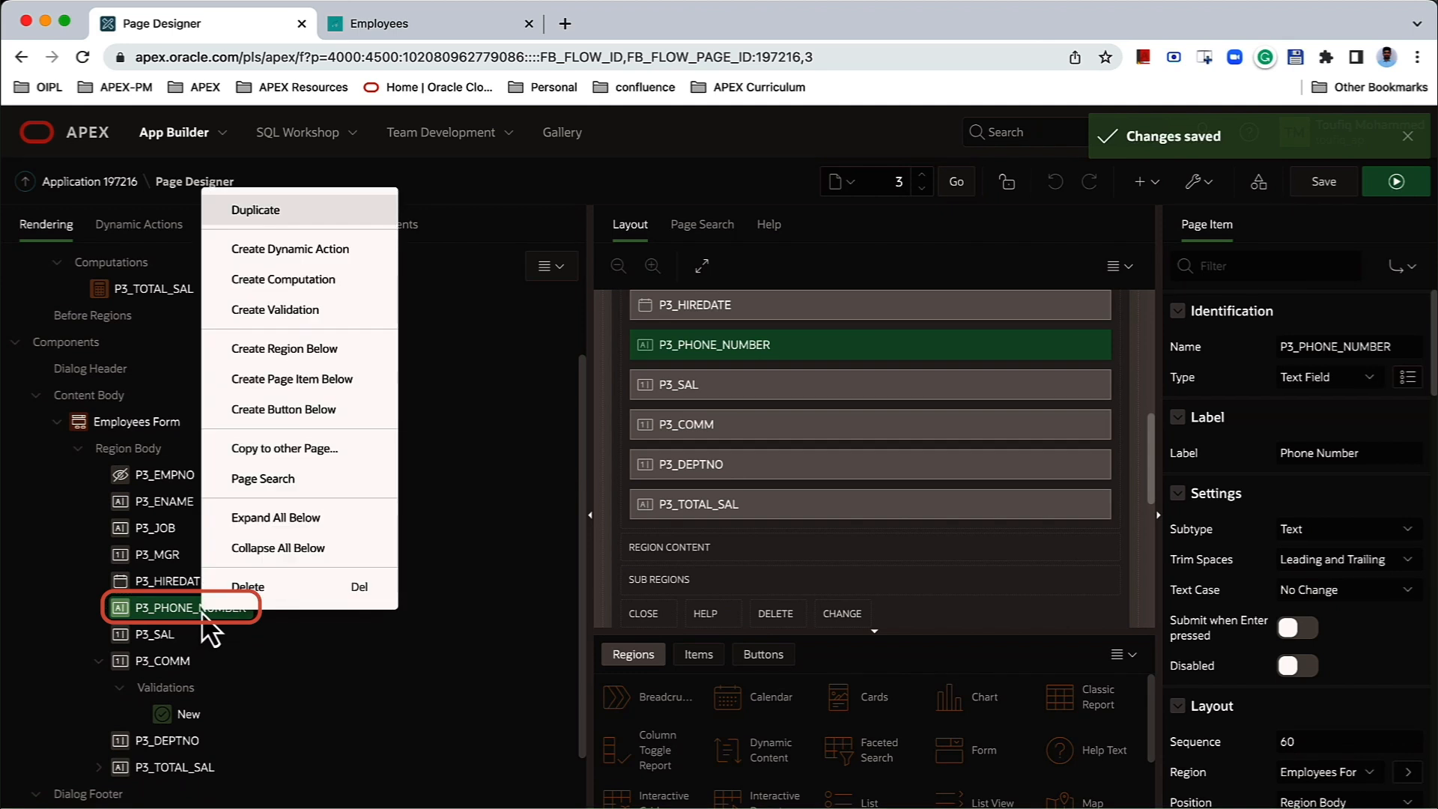
# Step: Create a validation on P3_PHONE_NUMBER with the type Item matches Regular Expression and P3_PHONE_NUMBER as its item
pyautogui.click(275, 310)
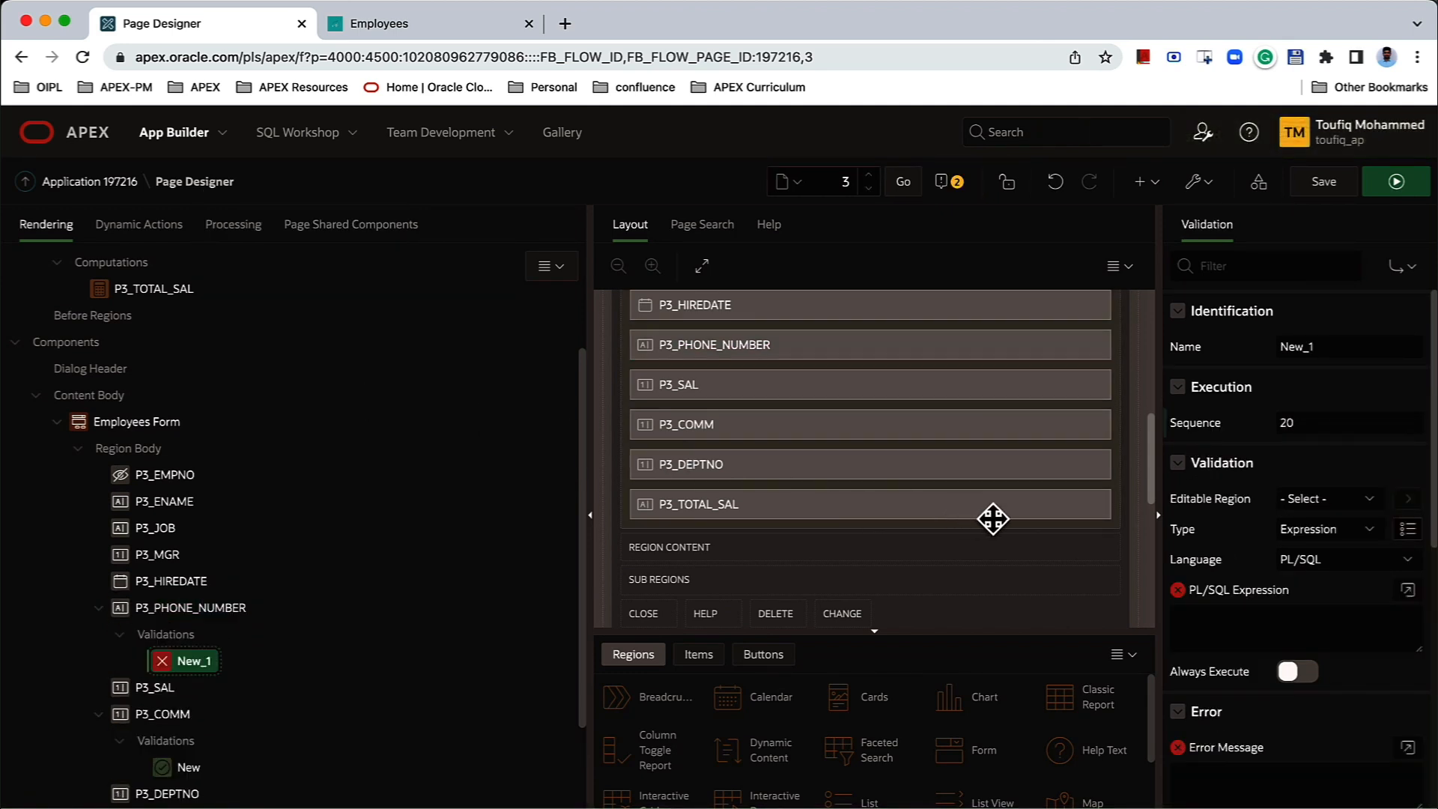
pyautogui.click(1291, 534)
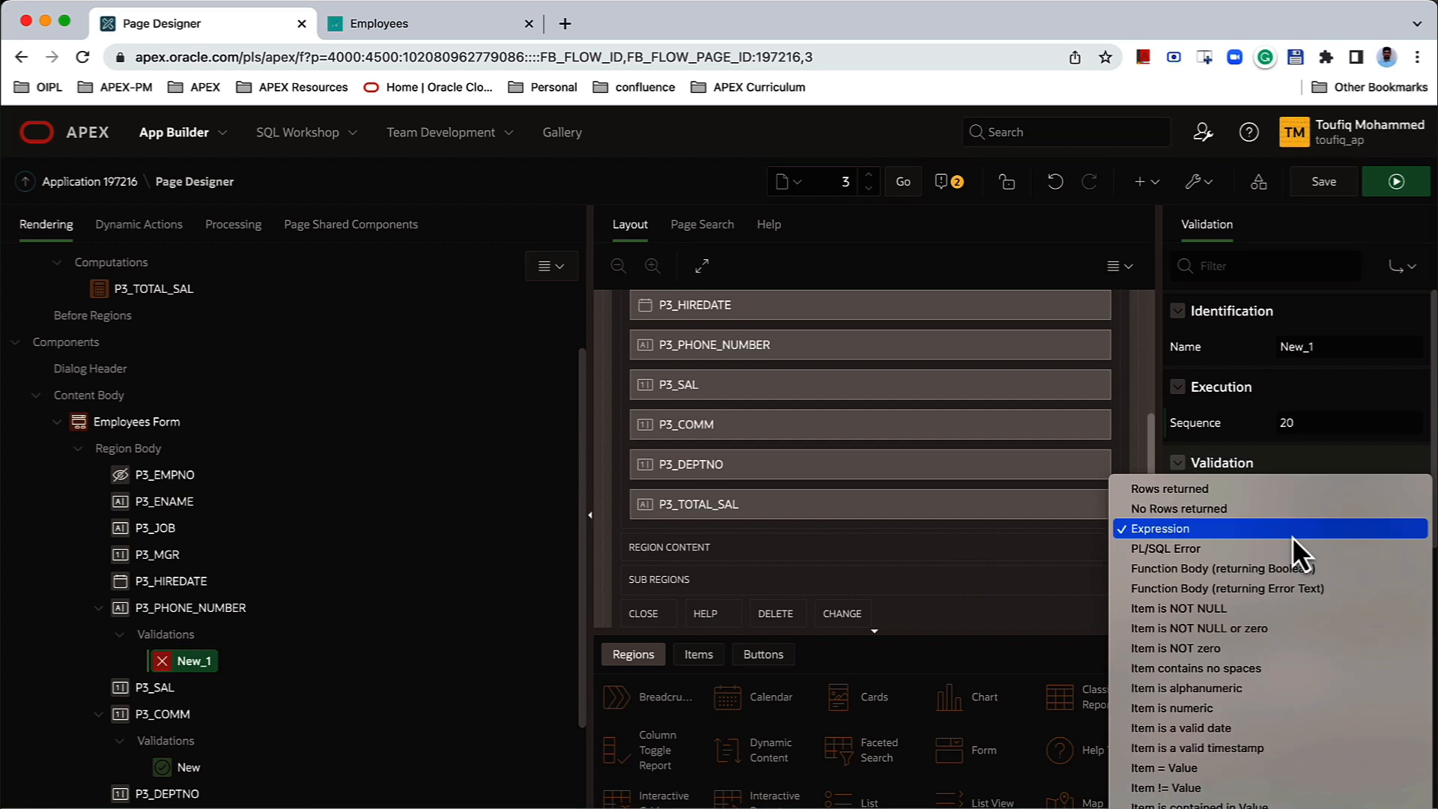
pyautogui.scroll(-3, 1287, 557)
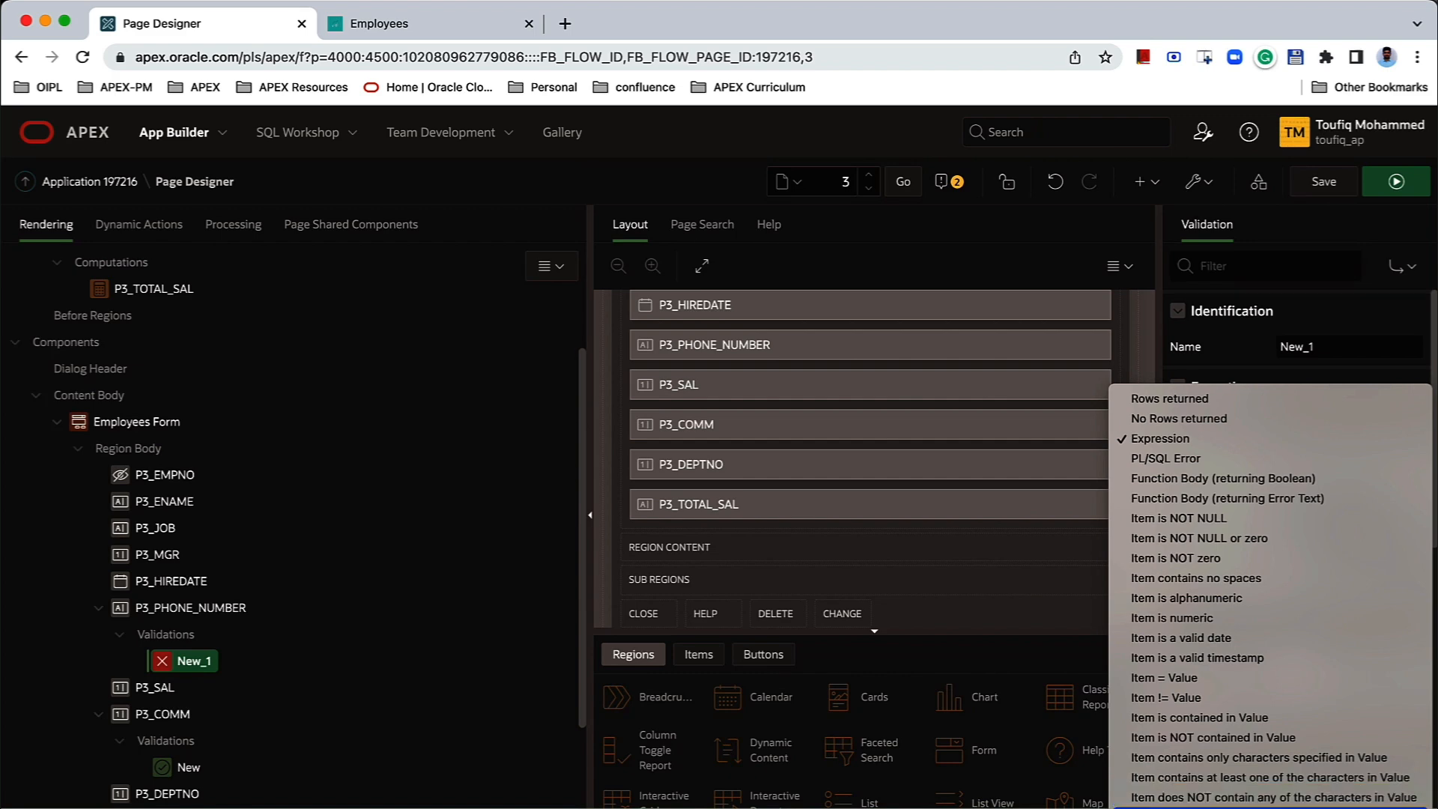
pyautogui.click(1252, 801)
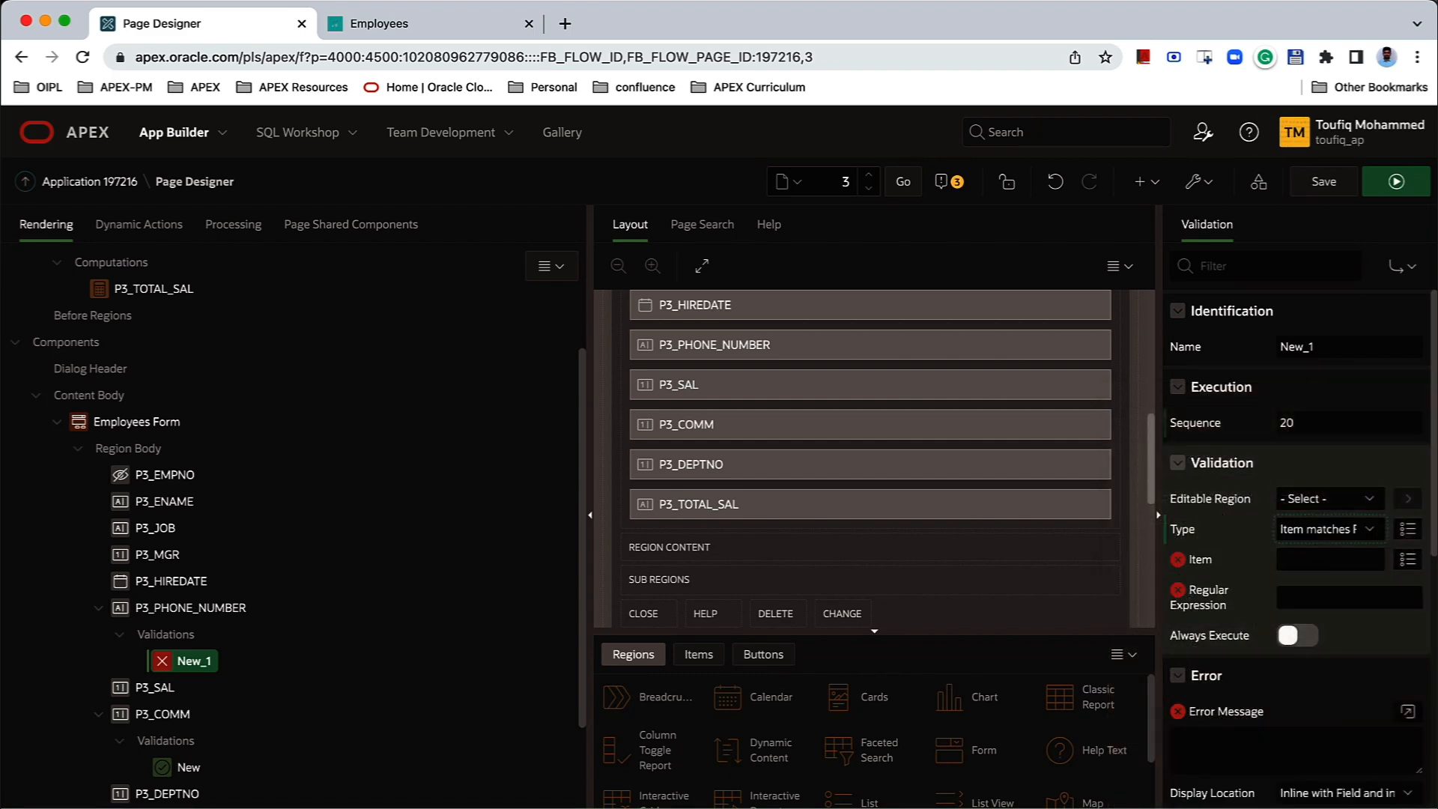
pyautogui.click(1406, 560)
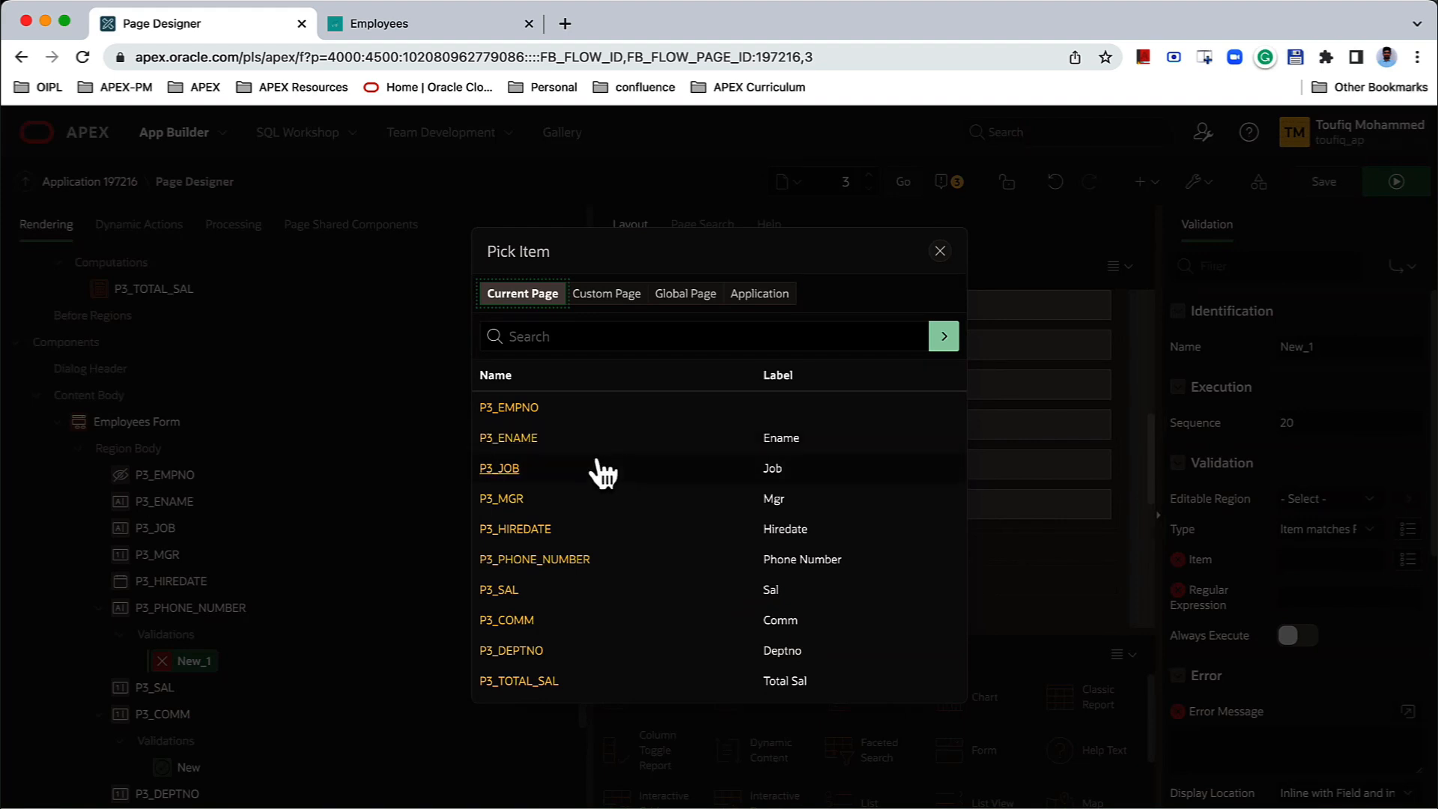
pyautogui.click(526, 559)
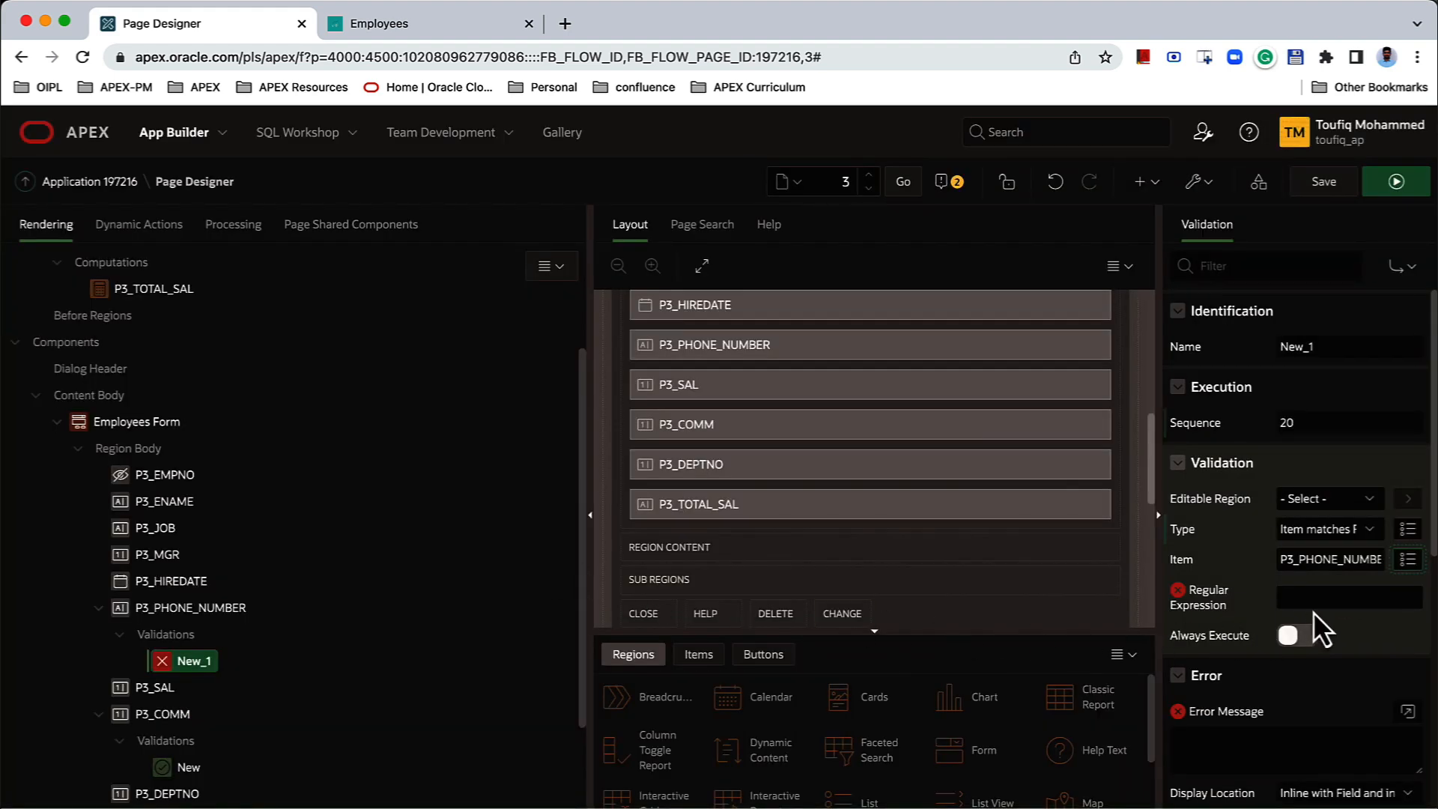
# Step: Set the phone number validation's regular expression to ^\(?([0-9]{3})\)?[-.●]?([0-9]{3})[-.●]?([0-9]{4})$
pyautogui.click(1314, 597)
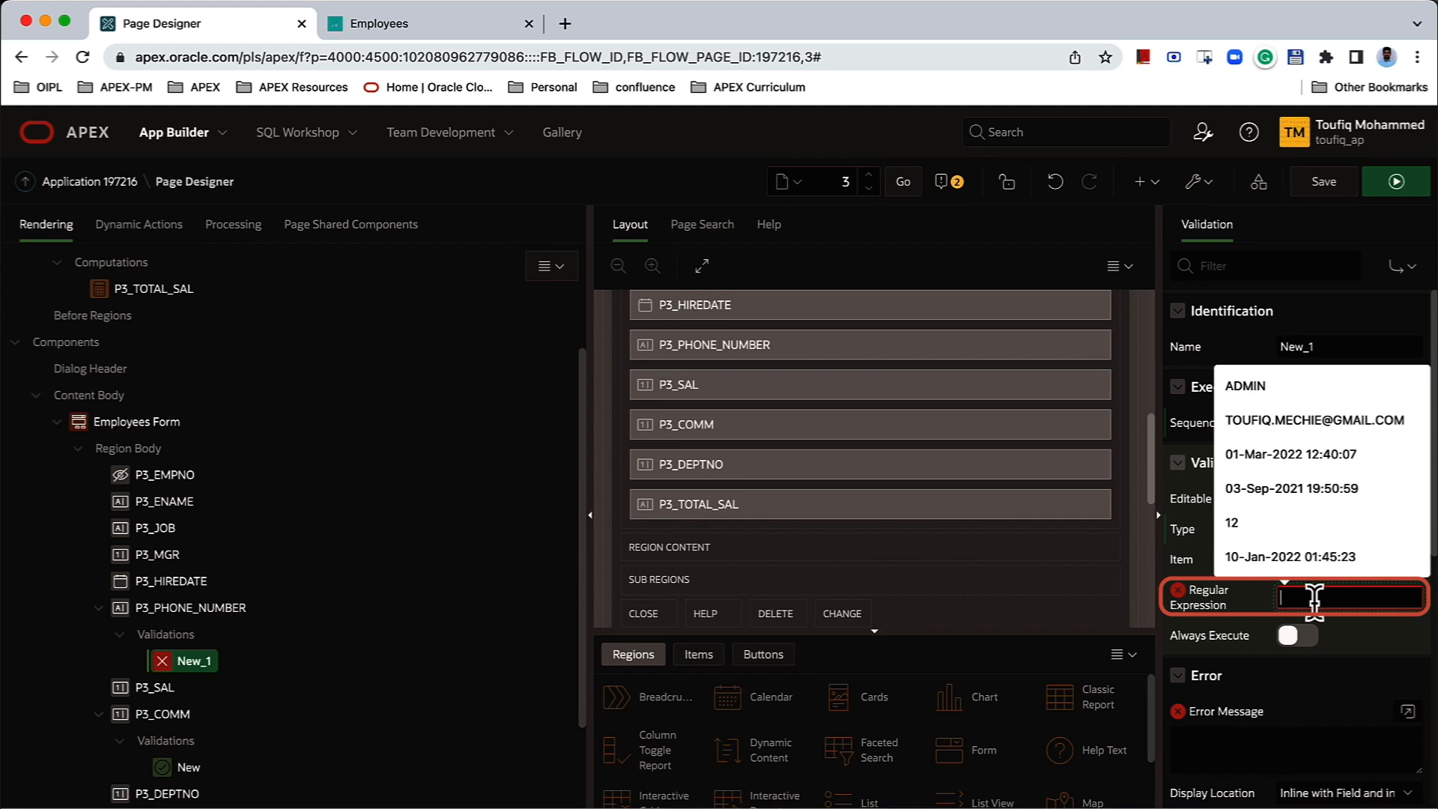
pyautogui.write('^\\(?([0-9]{3})\\)?[-. ]?([0-9]{3})[-. ]?([0-9]{4})$')
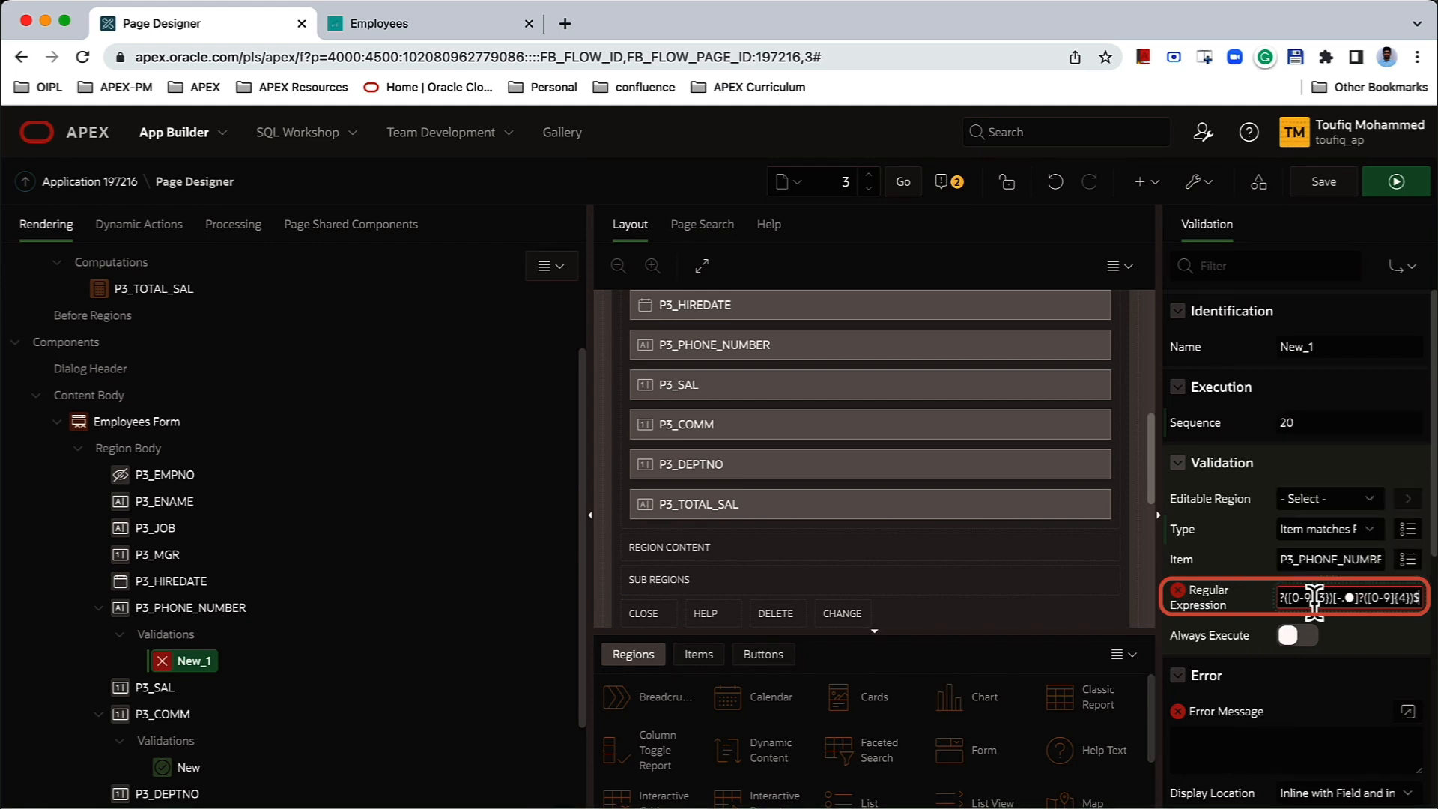
pyautogui.click(1335, 647)
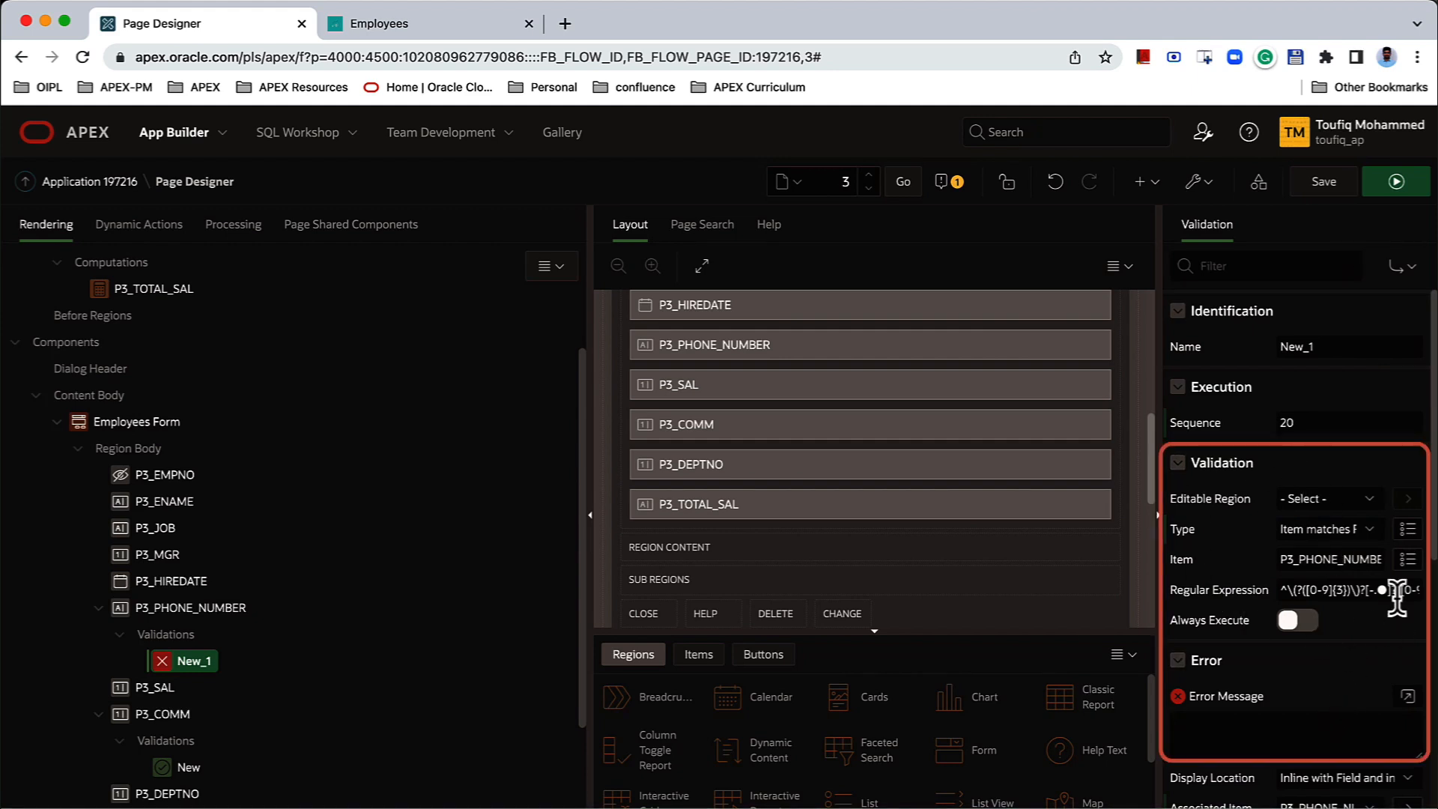
# Step: Set the phone number validation's error message to "Not a valid phone number" and save the page
pyautogui.click(1248, 740)
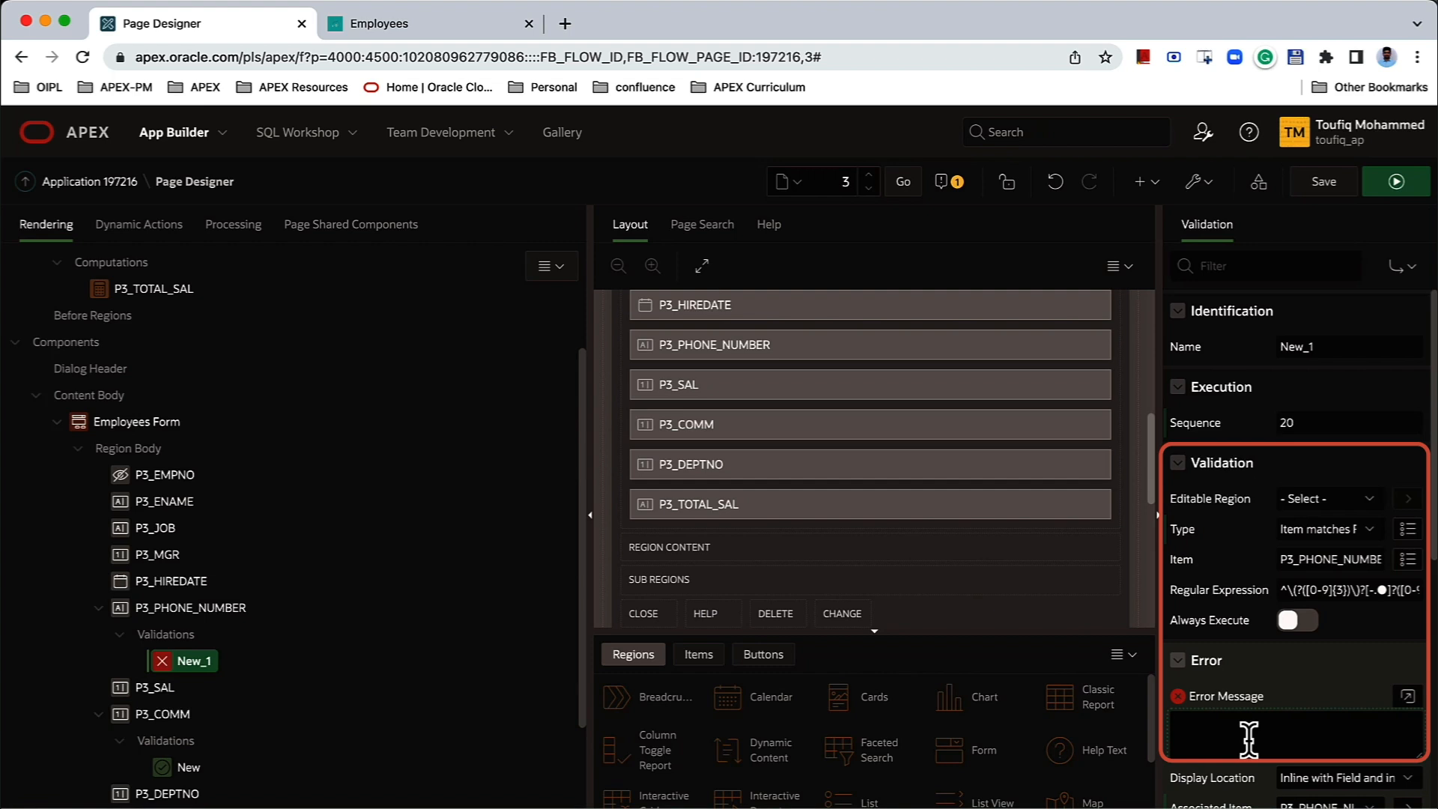
pyautogui.write('Not a valid phone number')
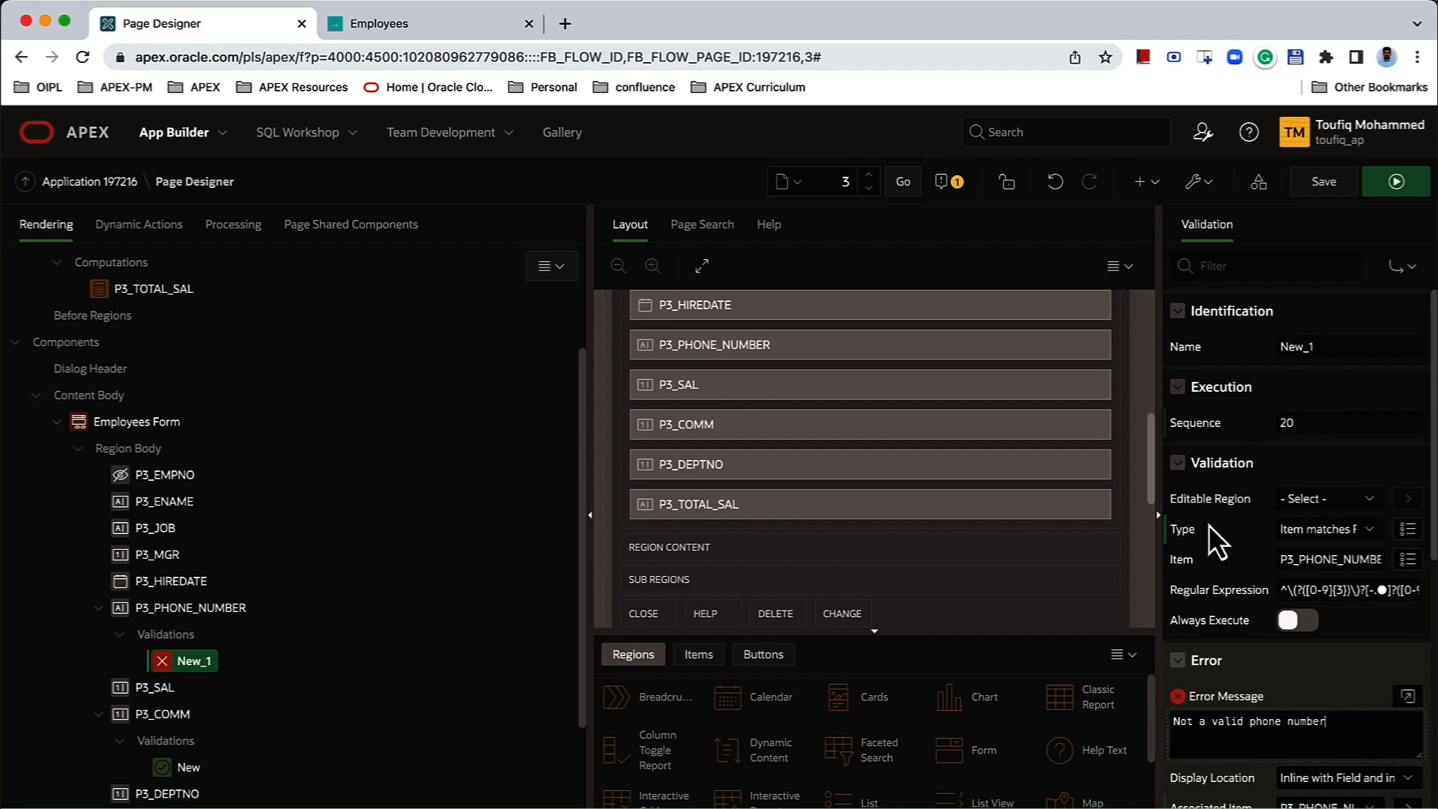
pyautogui.scroll(-1, 1297, 588)
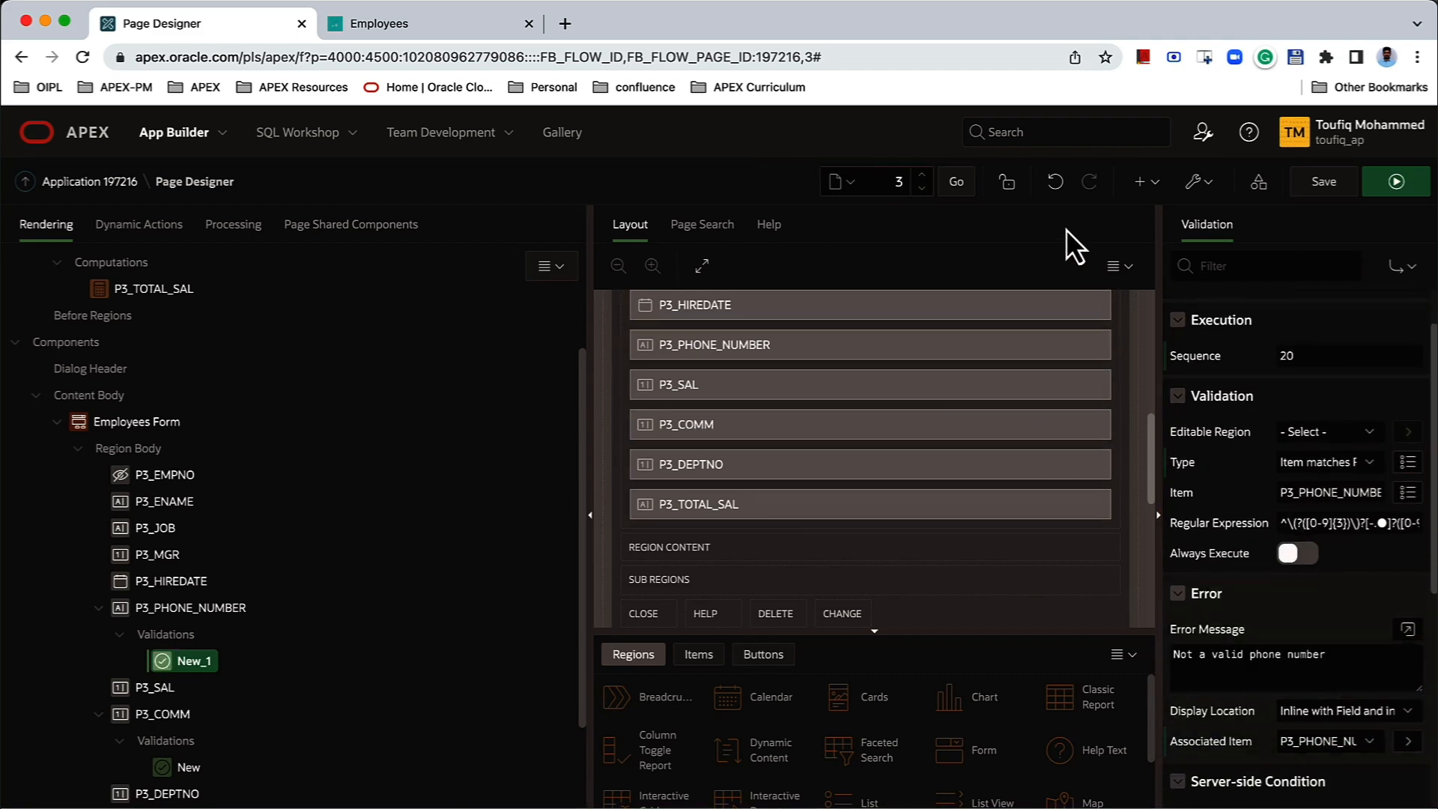
pyautogui.click(1311, 182)
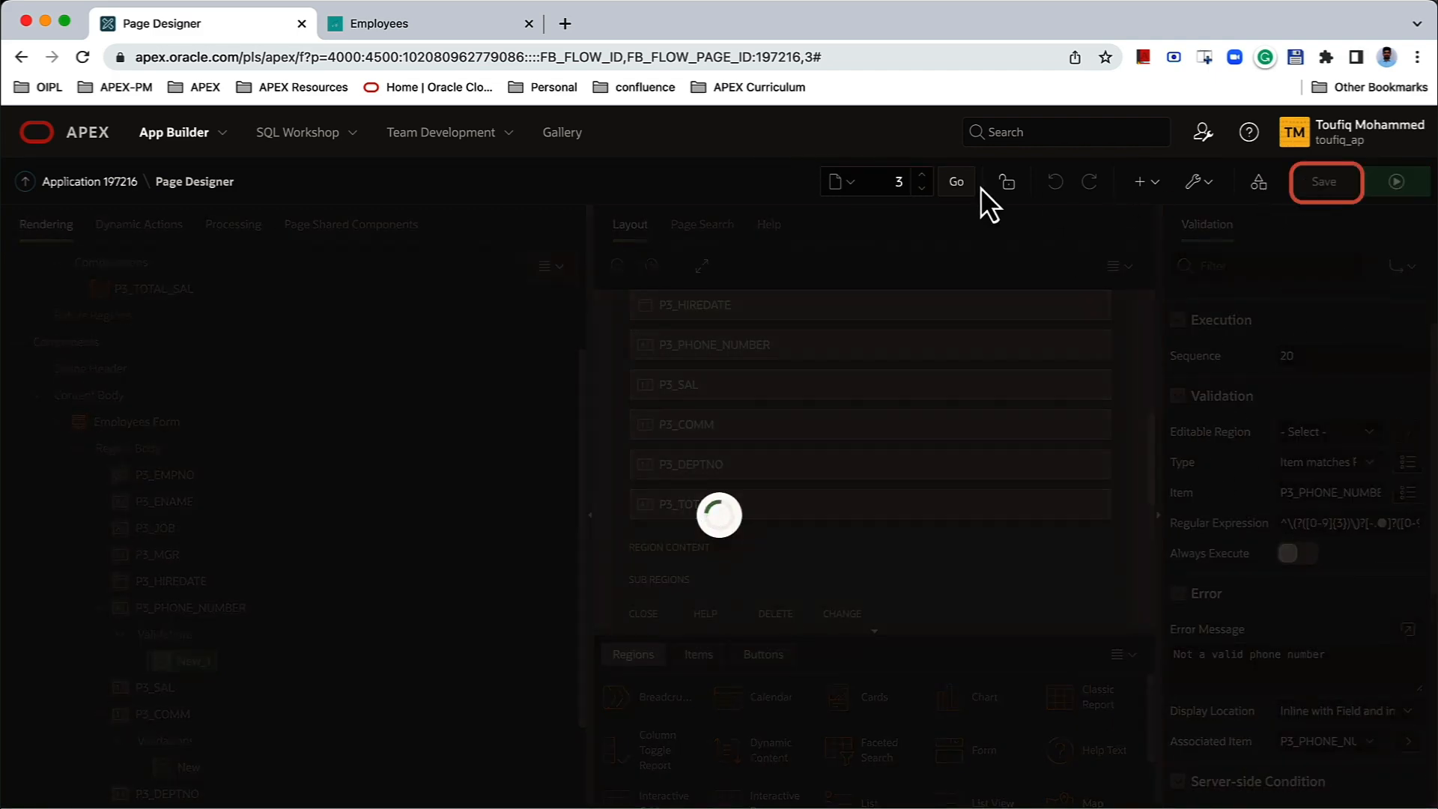
# Step: Test the validation in the running Employees form by entering an overlong phone number for the open employee and applying the changes
pyautogui.click(461, 24)
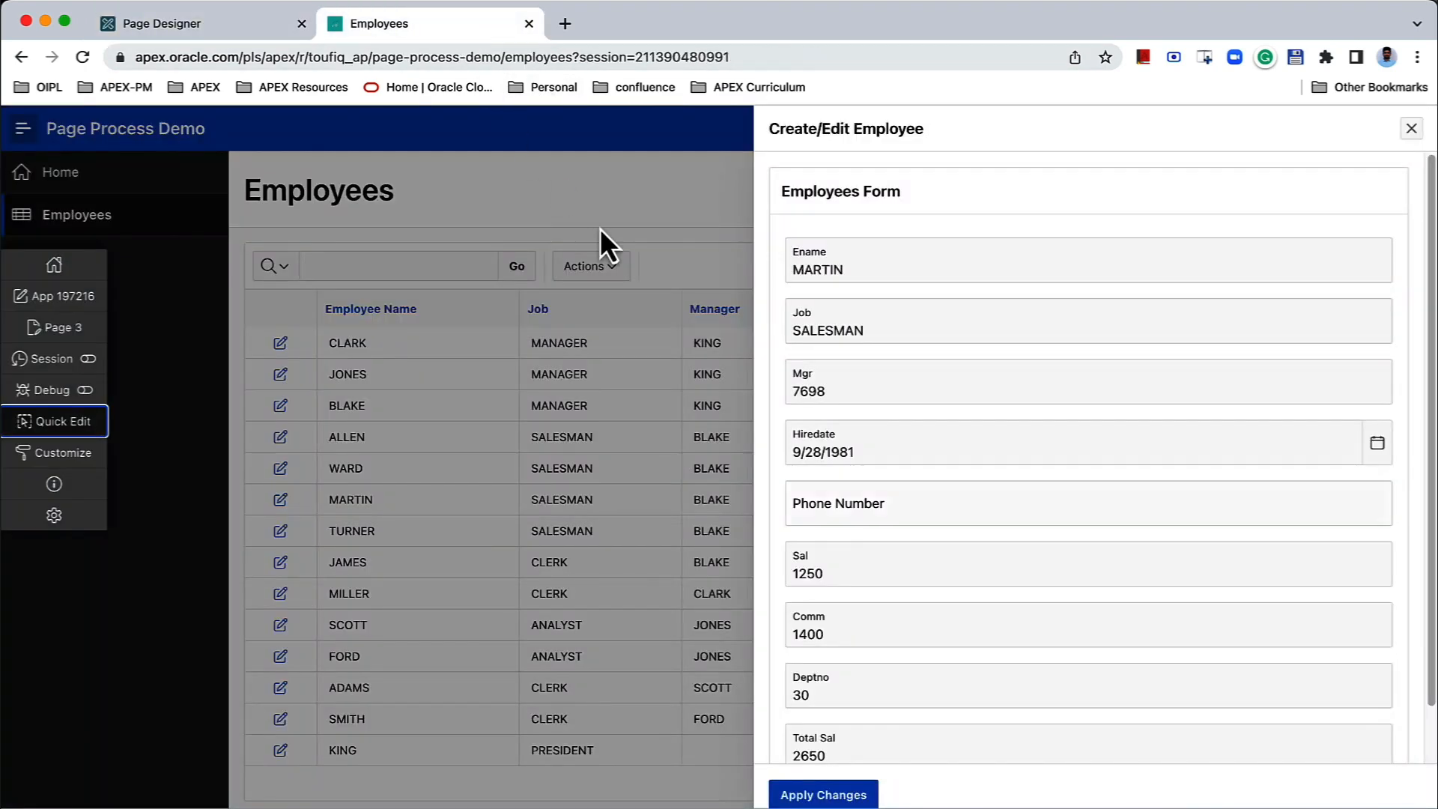
pyautogui.click(843, 506)
pyautogui.write('687896768769')
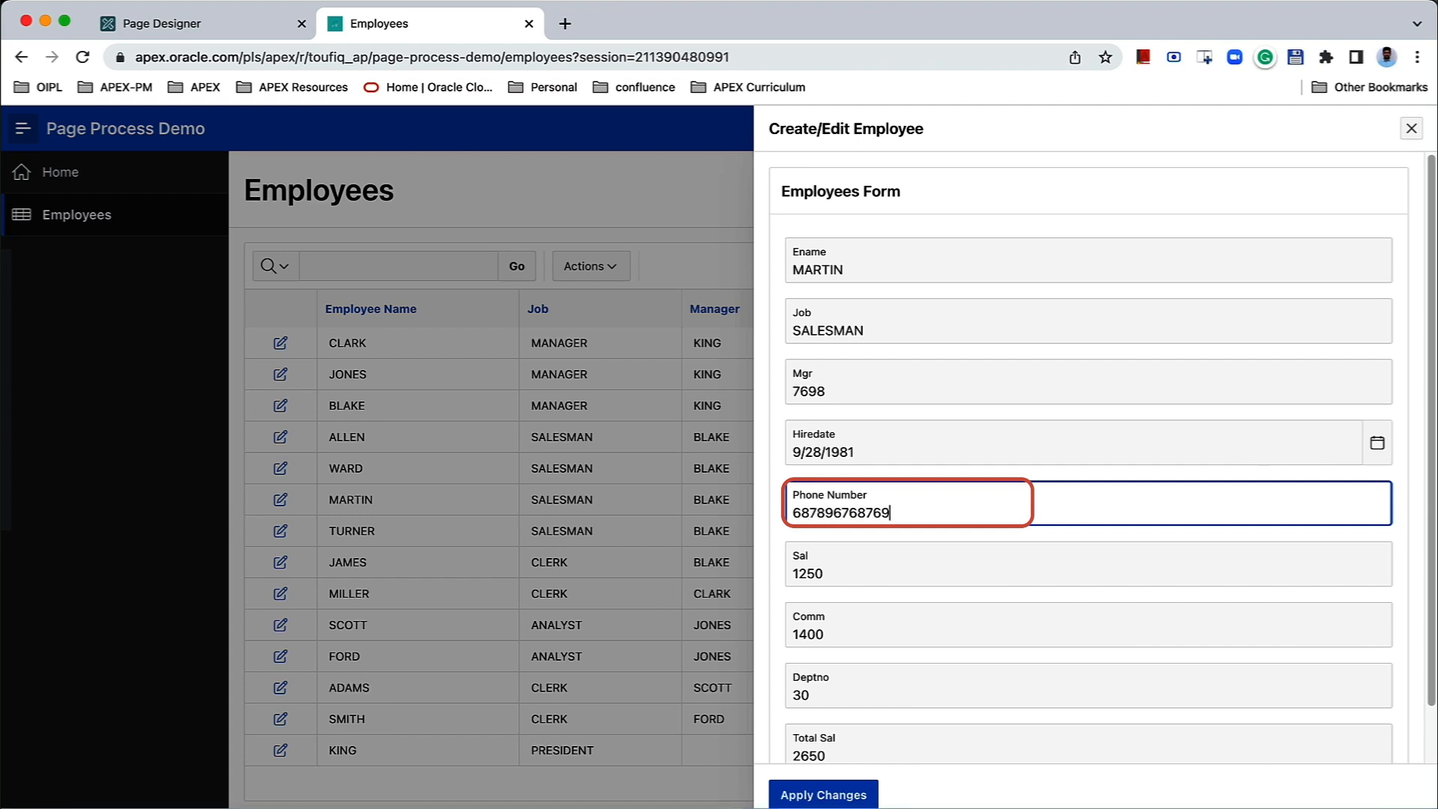
pyautogui.write('7897979869869698')
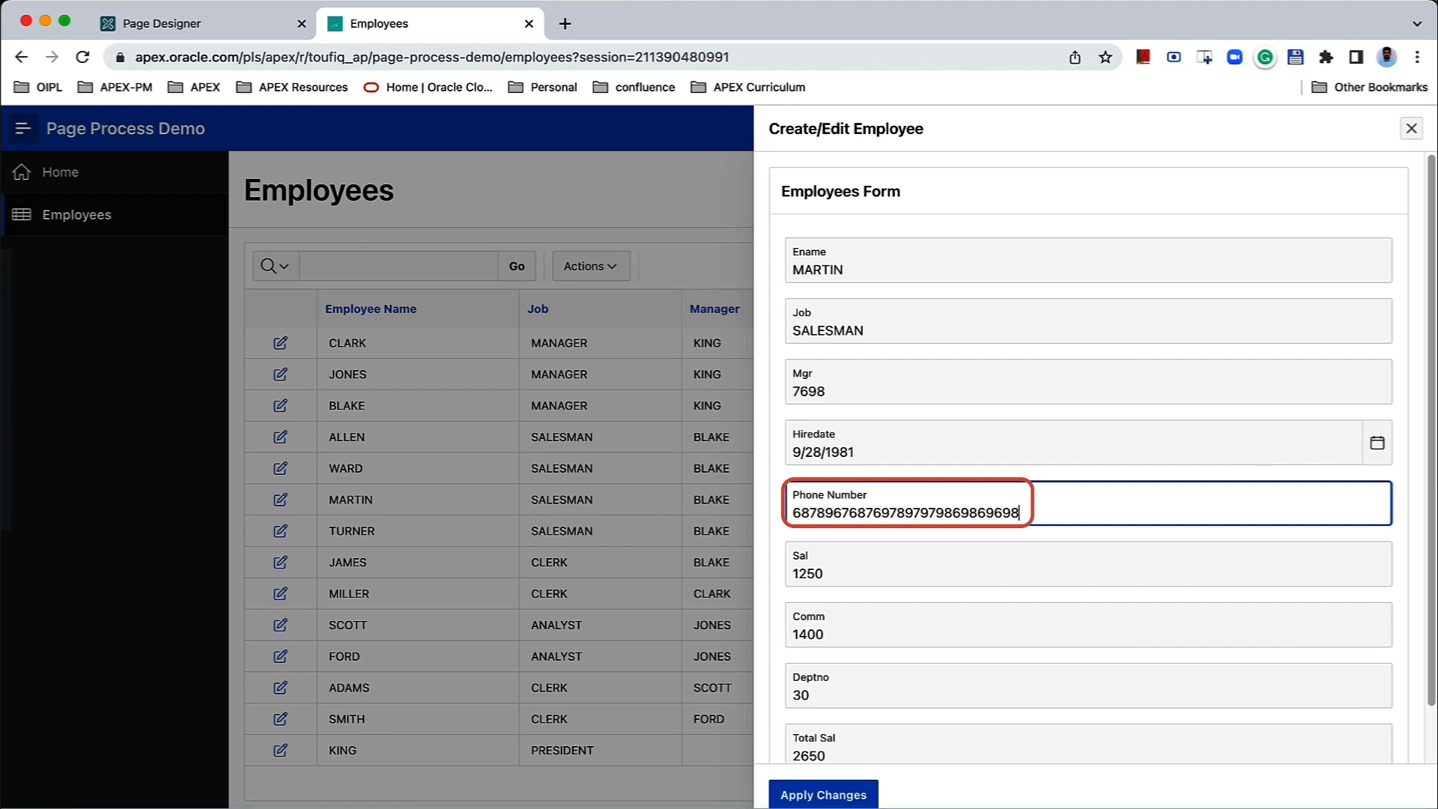
pyautogui.click(837, 795)
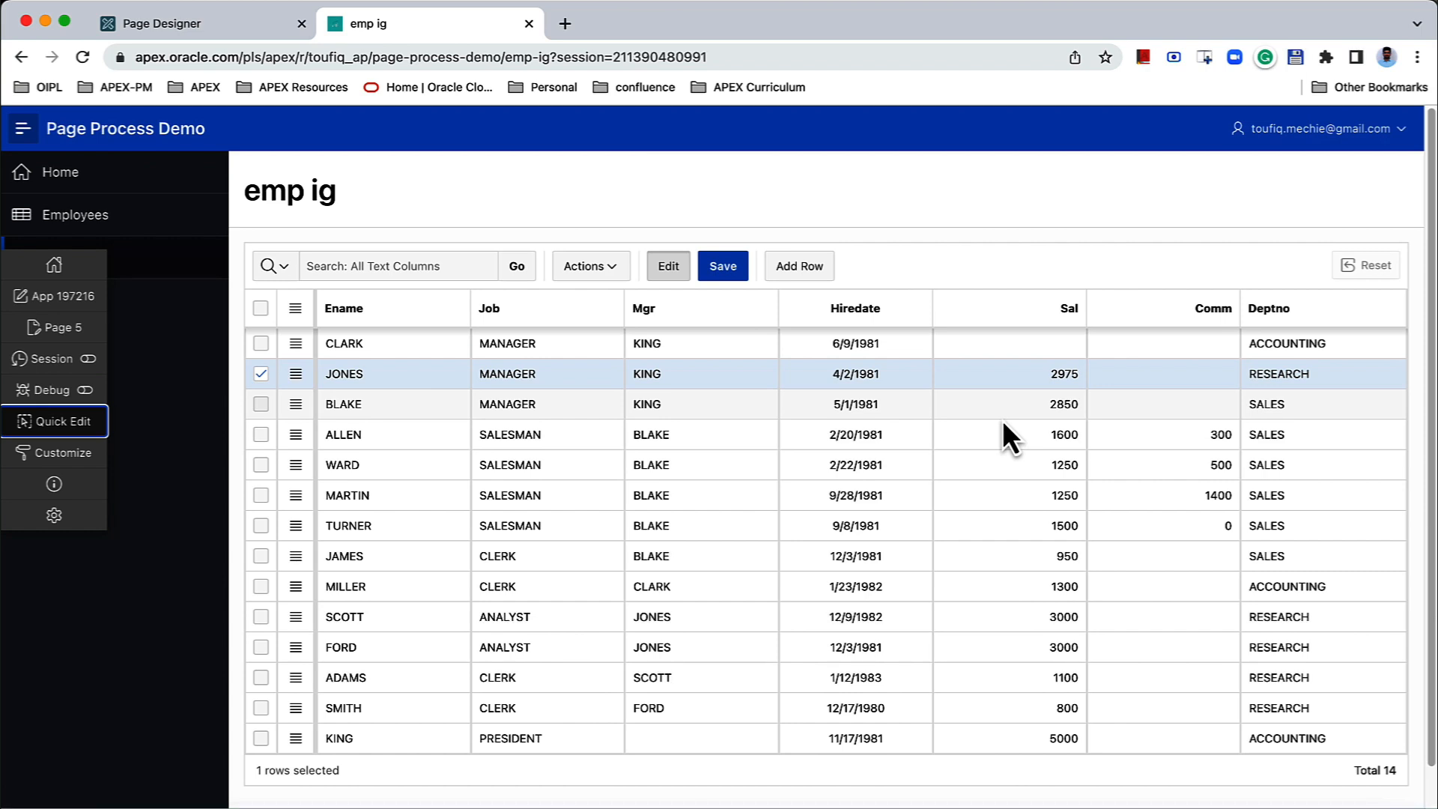
# Step: Inspect Sal and Comm cells in the running emp ig grid, and open the grid region in Page Designer through Quick Edit
pyautogui.click(976, 375)
pyautogui.click(1098, 374)
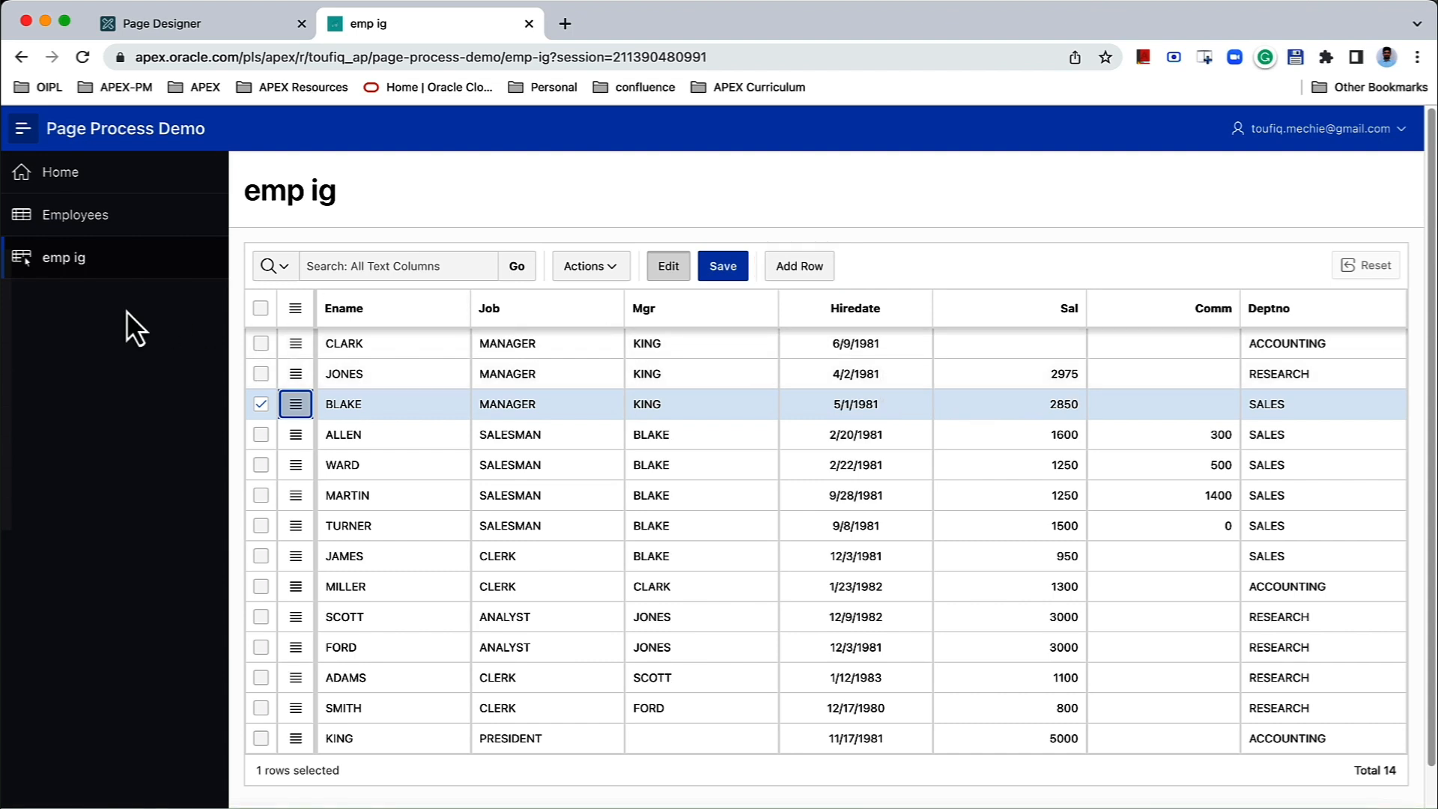
pyautogui.moveTo(15, 300)
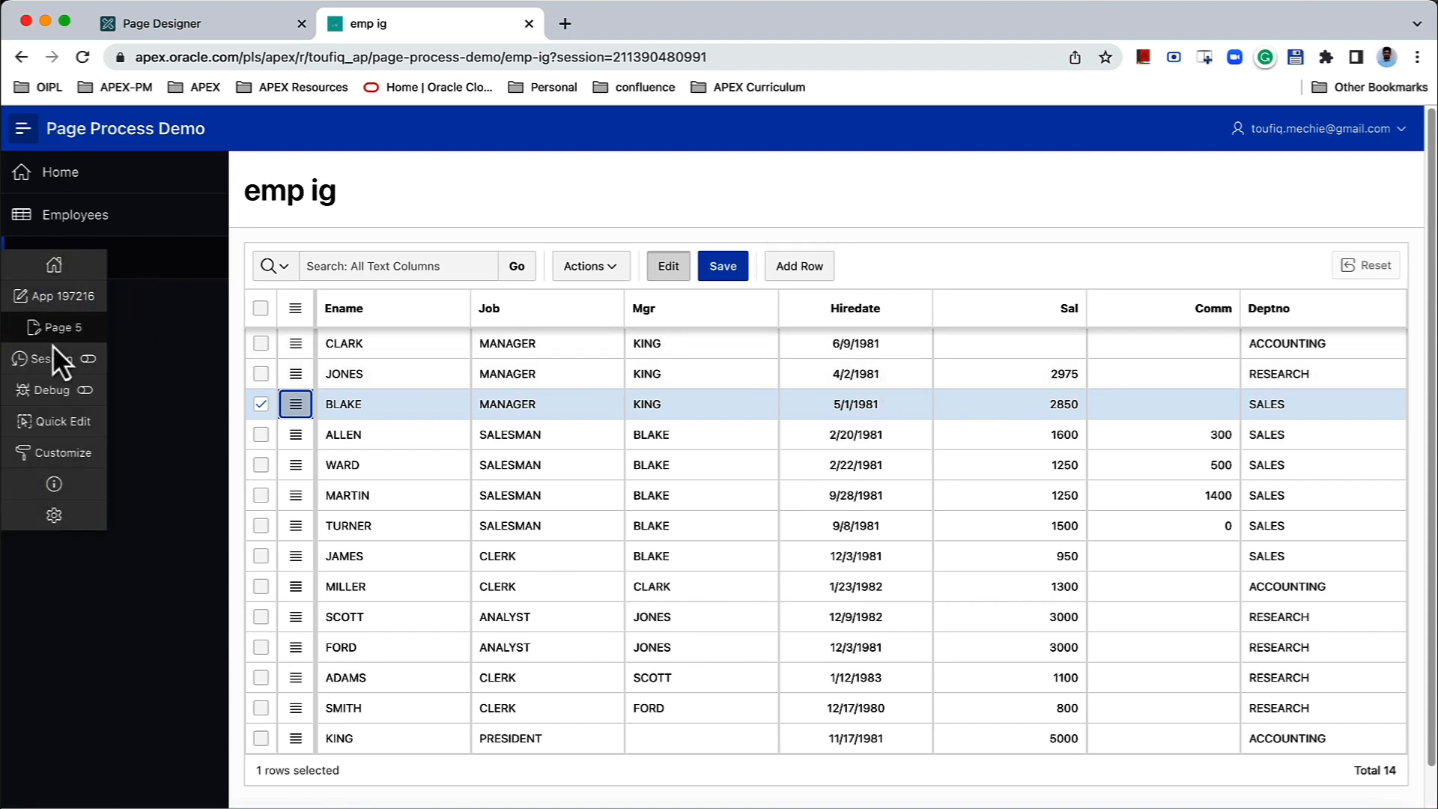
pyautogui.click(58, 421)
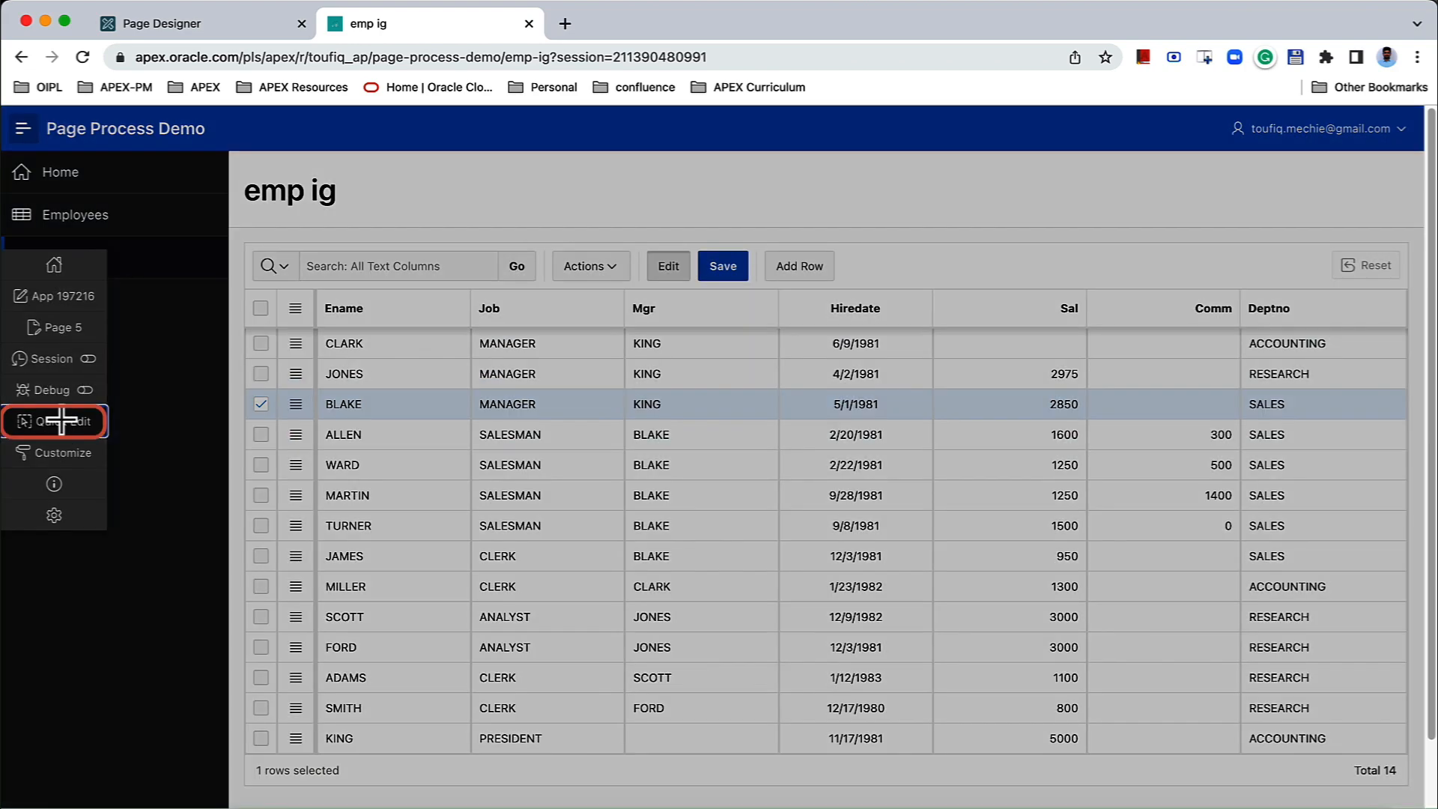
pyautogui.click(1147, 390)
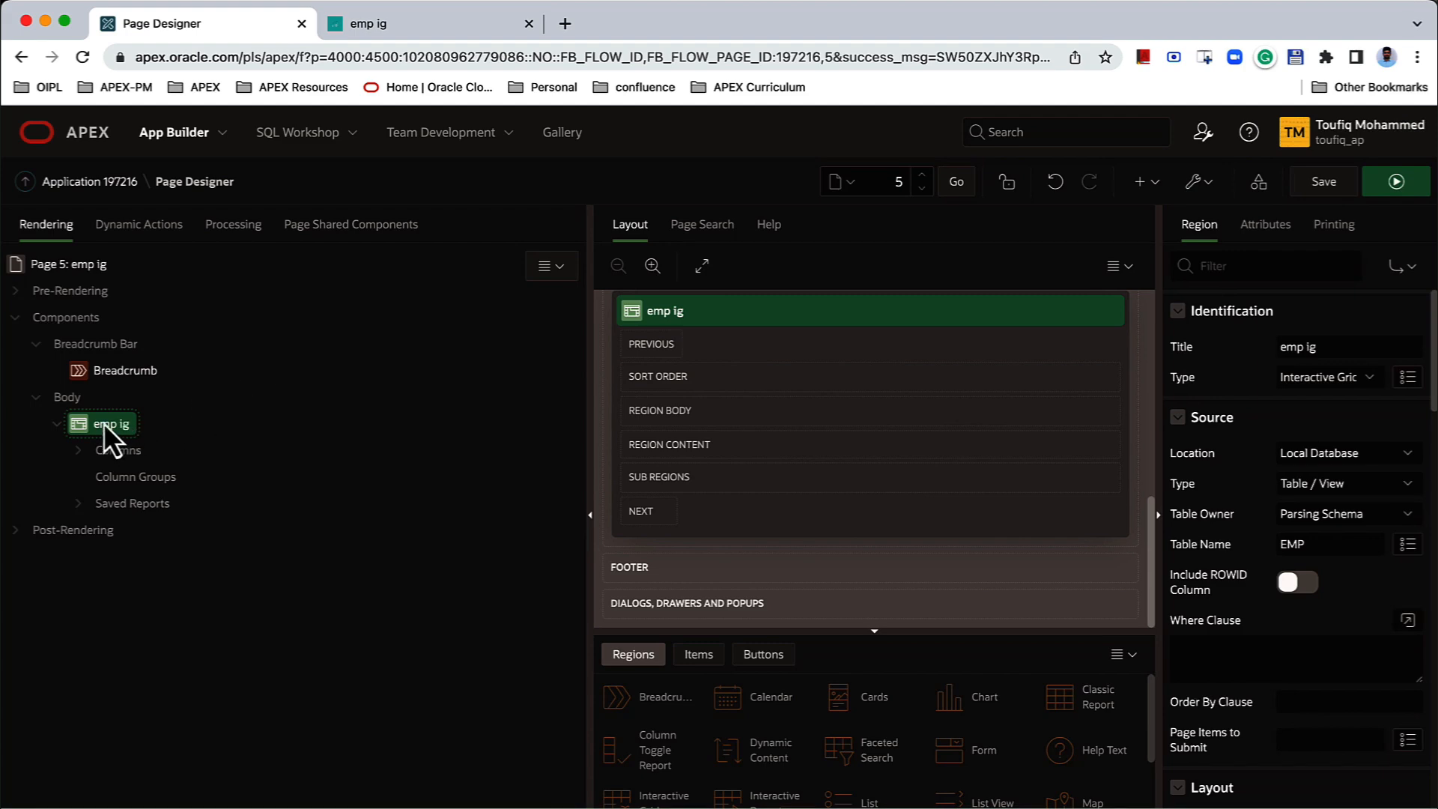
# Step: Expand the emp ig region's columns and create a validation on the COMM column
pyautogui.click(80, 451)
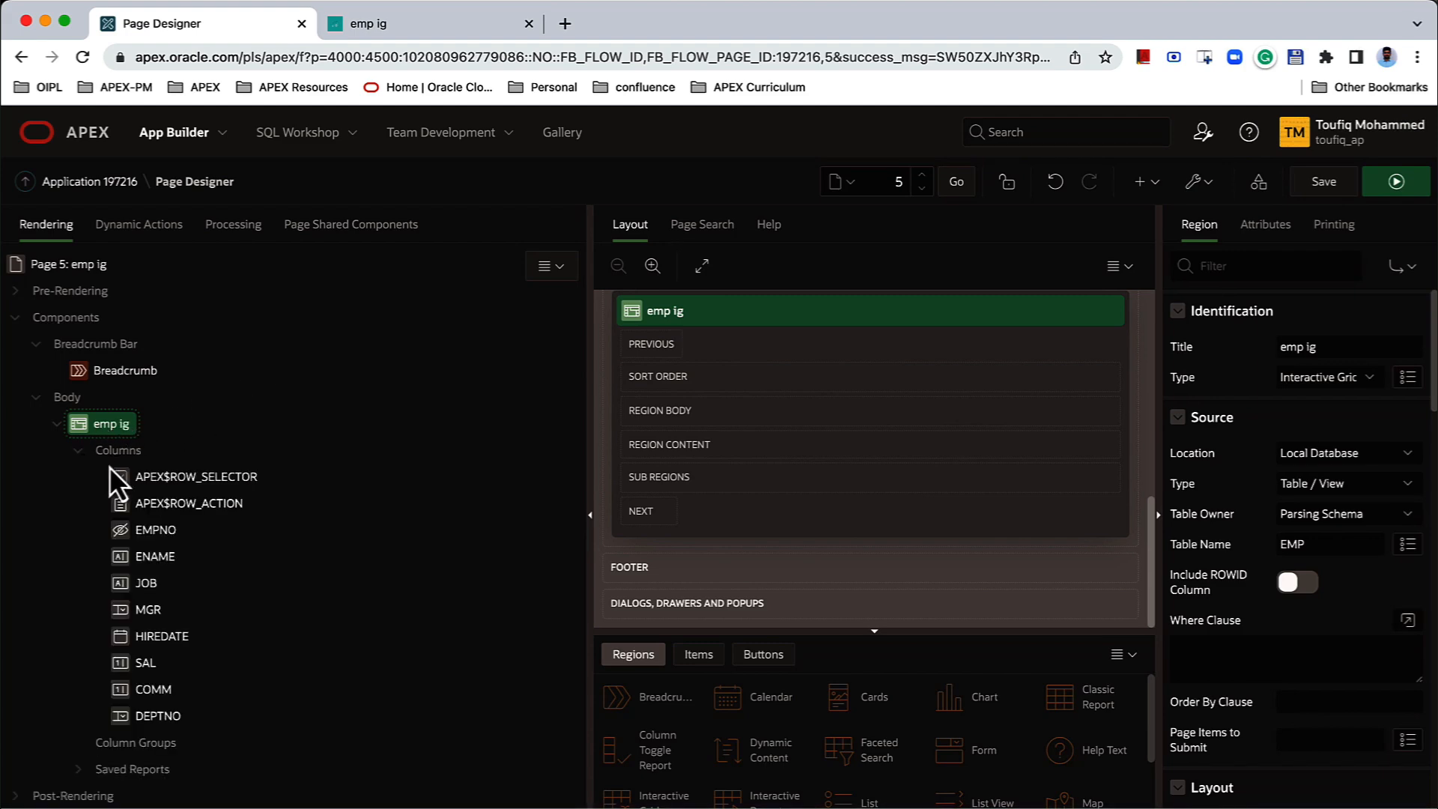
pyautogui.click(148, 688)
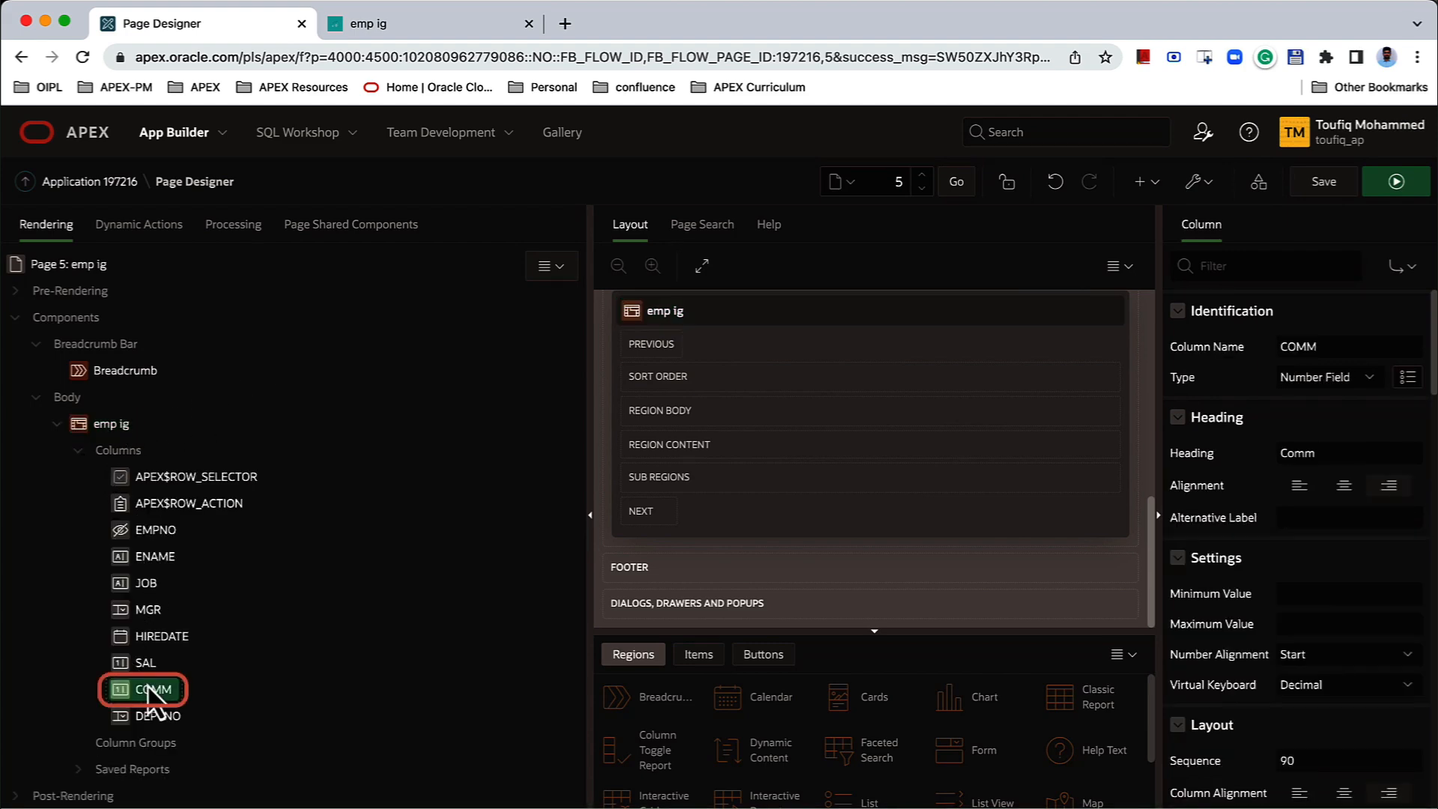
pyautogui.rightClick(147, 688)
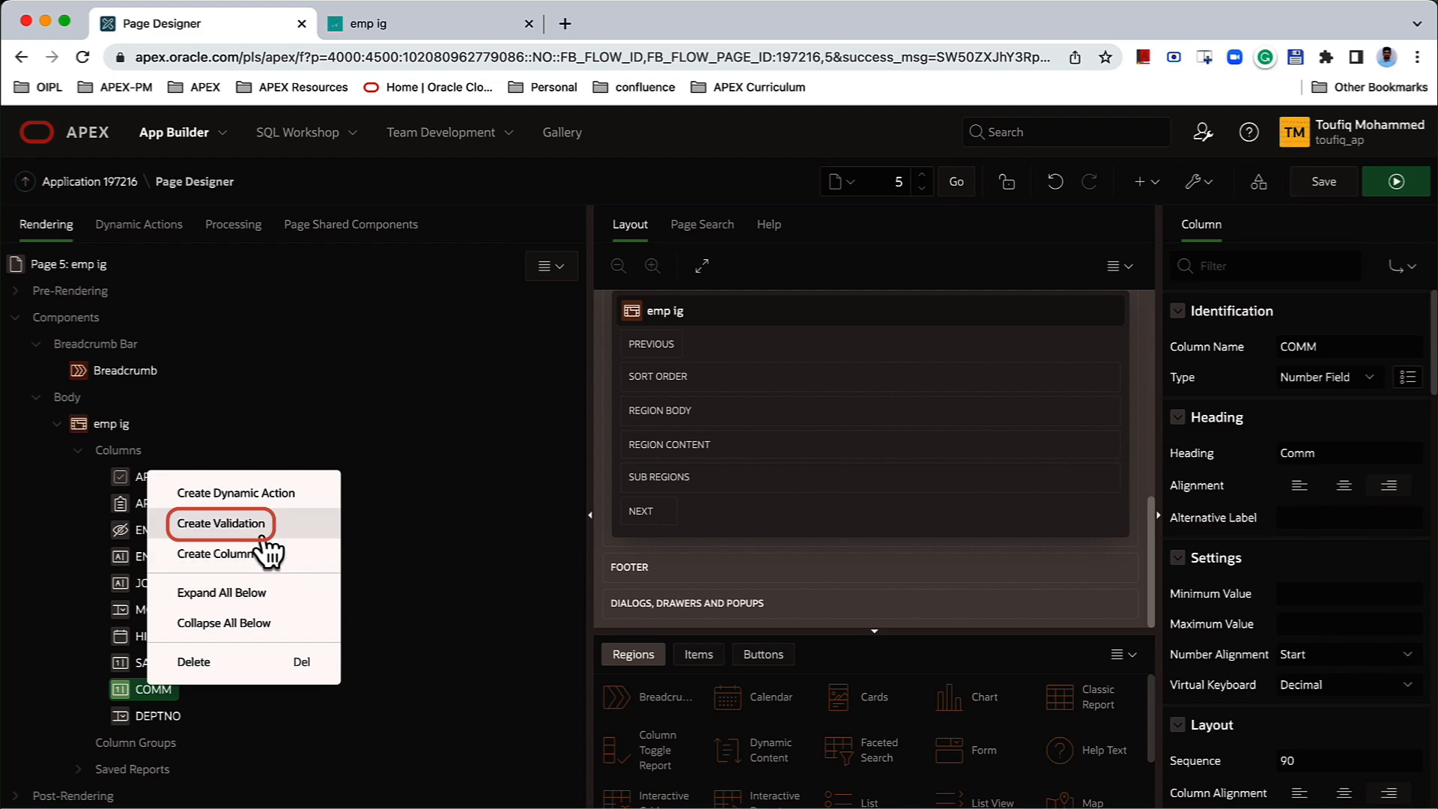
pyautogui.click(263, 533)
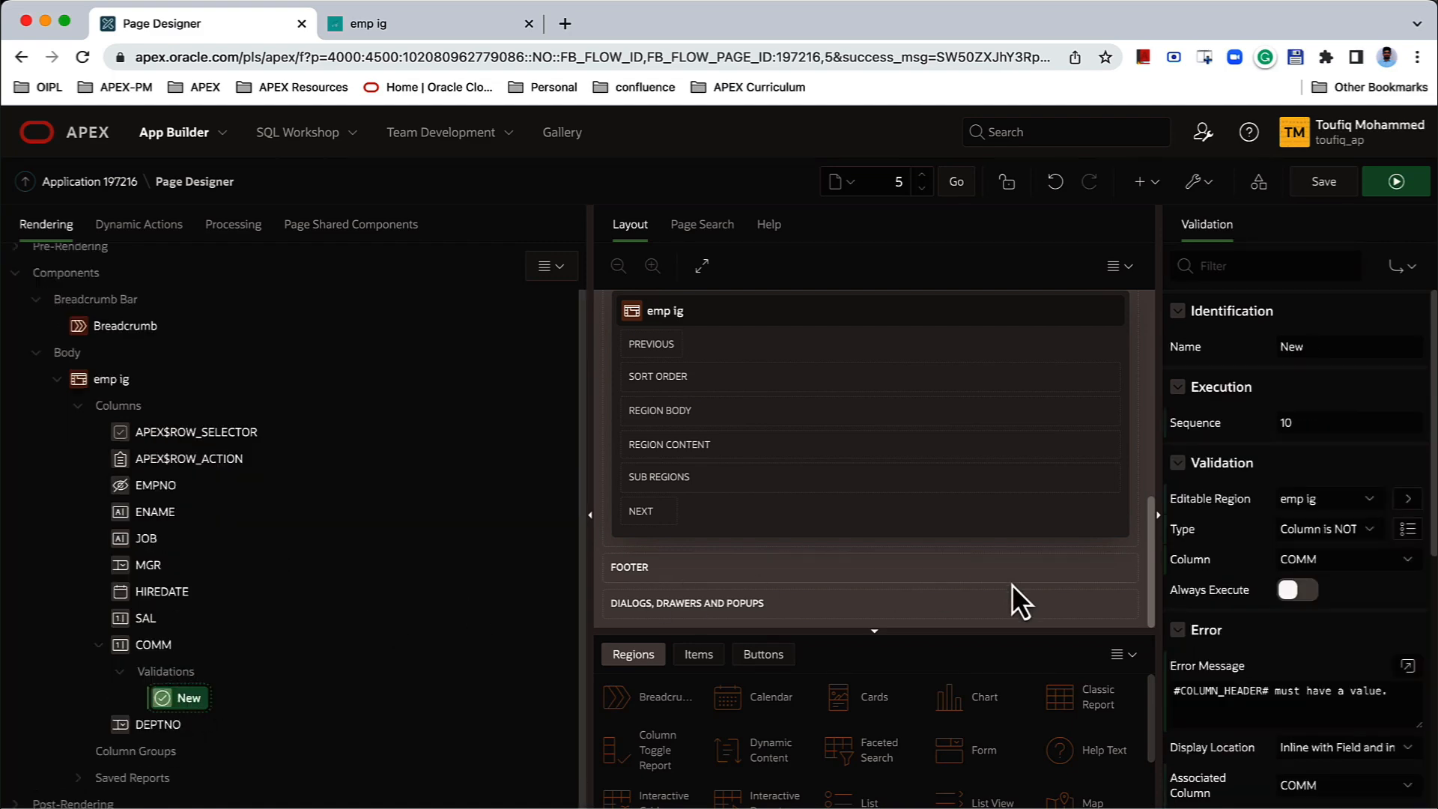
# Step: Make the COMM validation an Expression in SQL with (:comm < 1.5 * :sal), keeping emp ig as its editable region
pyautogui.click(1317, 532)
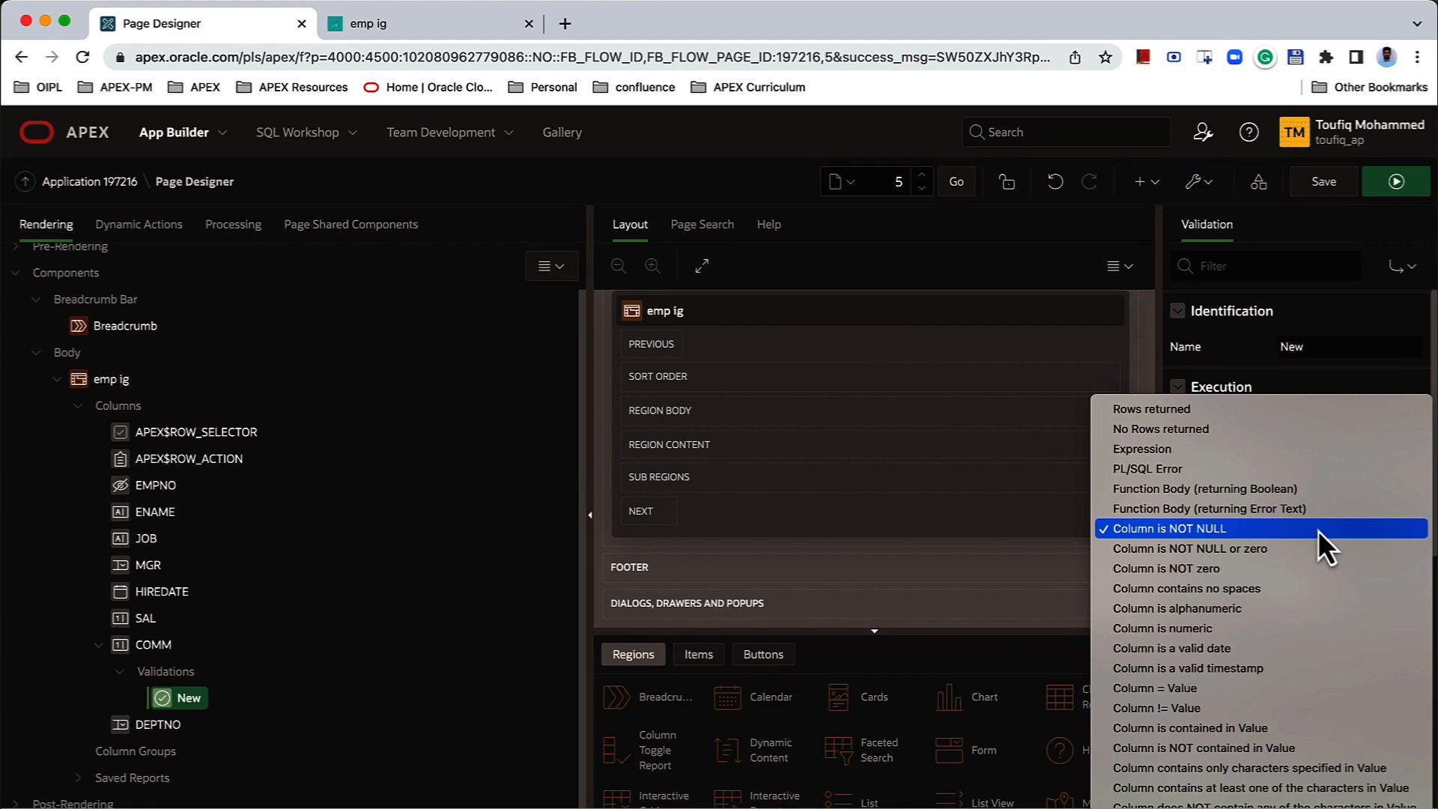
pyautogui.click(1262, 459)
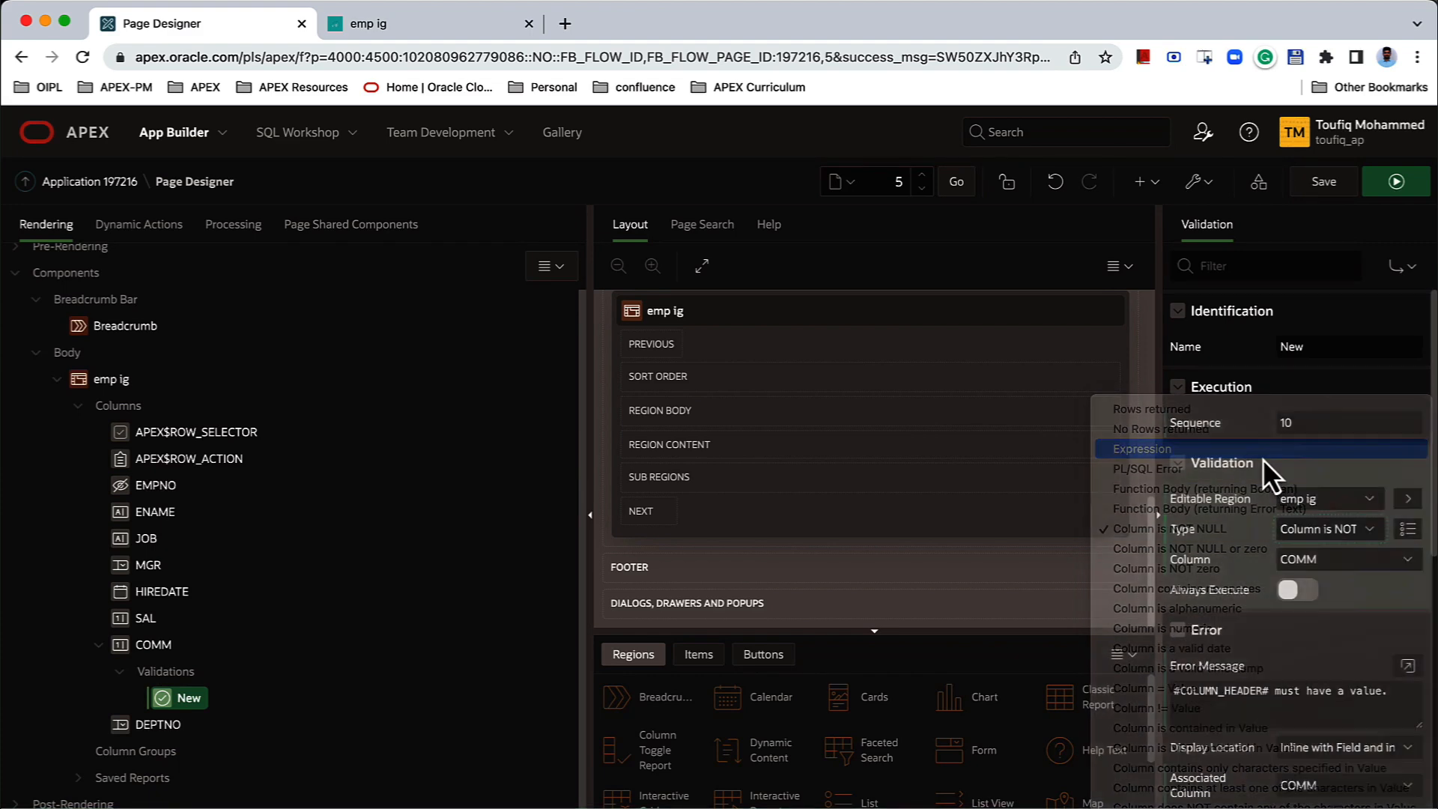
pyautogui.click(1322, 561)
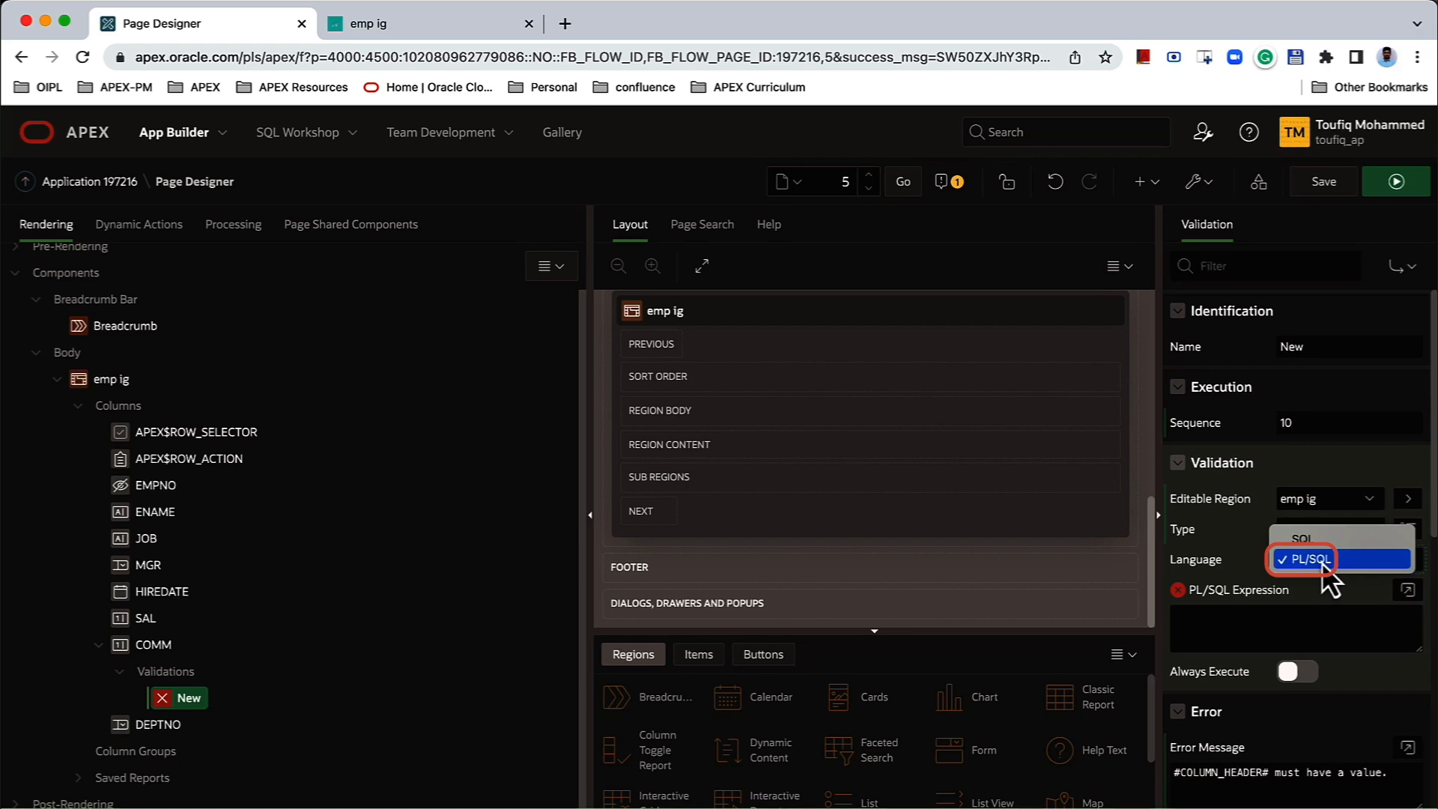
pyautogui.click(1319, 545)
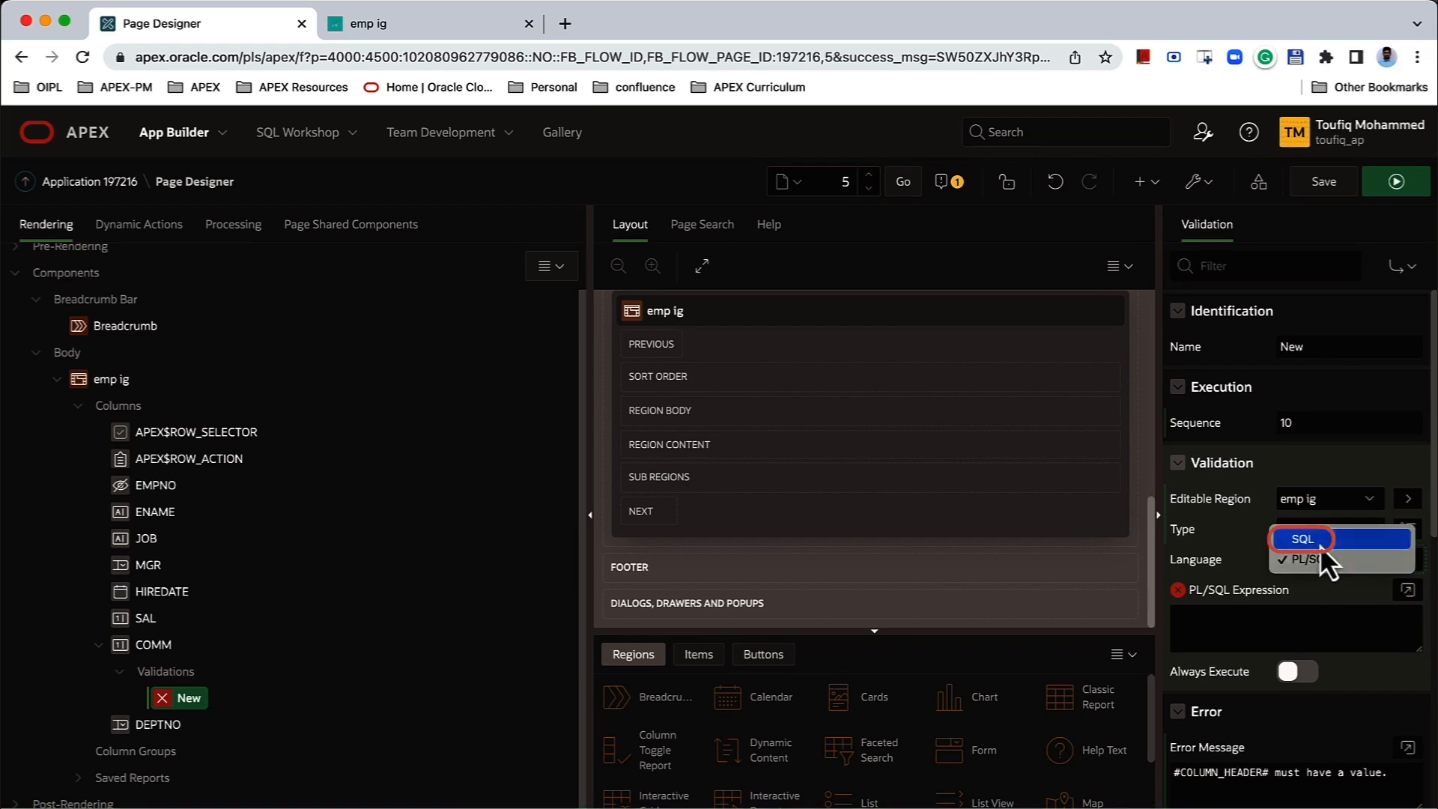
pyautogui.click(1309, 616)
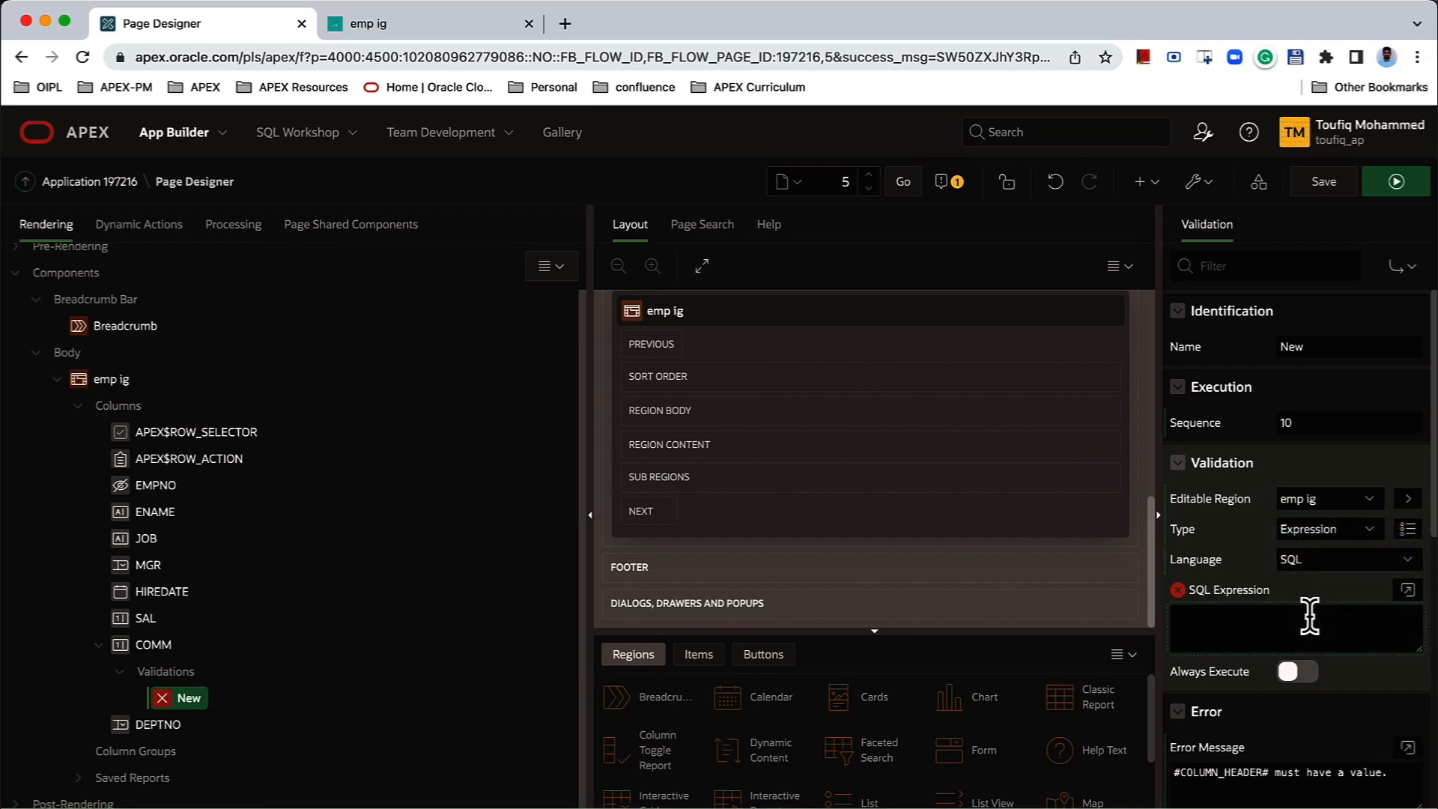
pyautogui.write('()')
pyautogui.write(':comm < 1.5 * :sal')
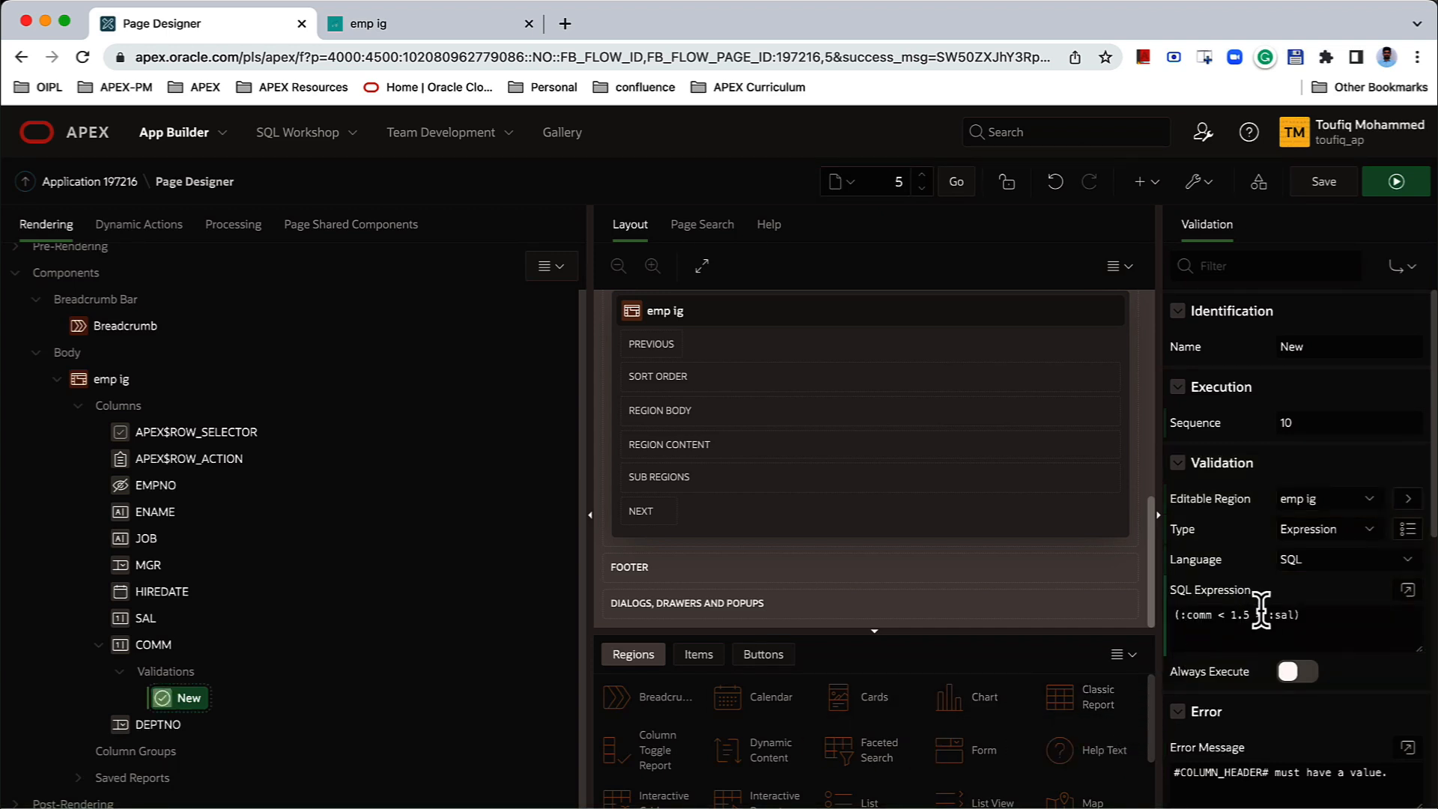
pyautogui.moveTo(1180, 616); pyautogui.dragTo(1285, 616)
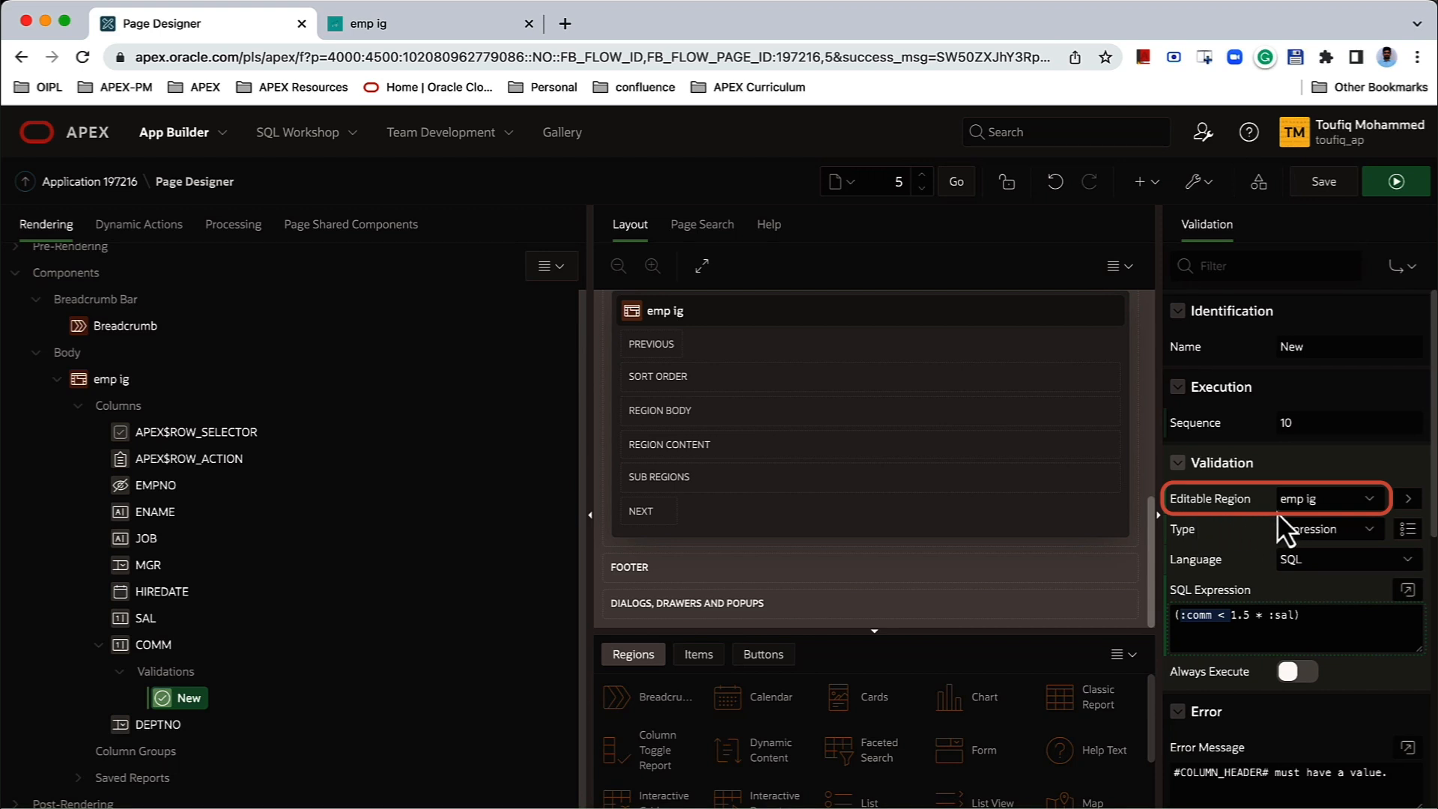
pyautogui.click(1322, 500)
pyautogui.click(1322, 498)
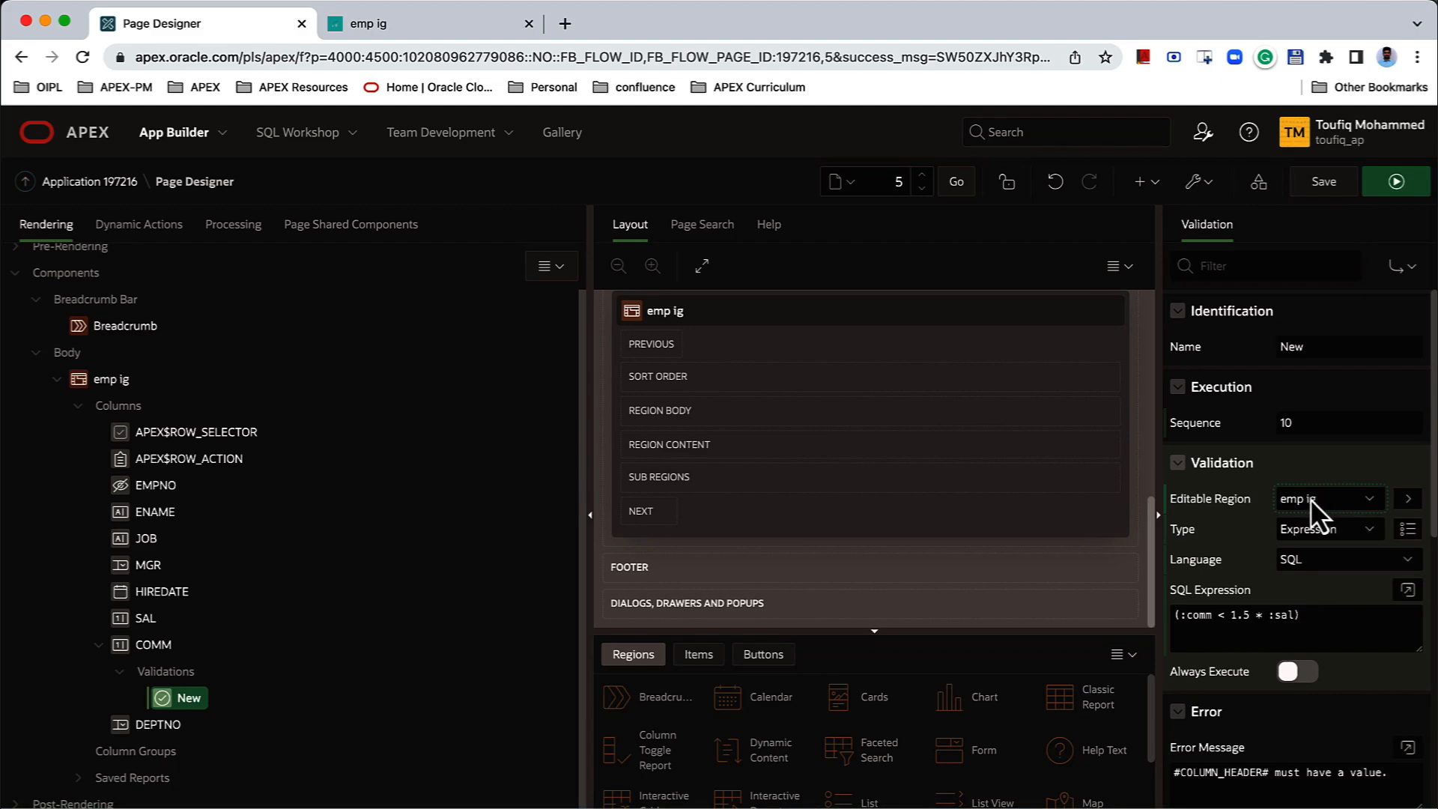
# Step: Show the validation in the page processing tree, set its error message to "#COLUMN_HEADER# must be less than 1.5 * salary" and save
pyautogui.click(233, 226)
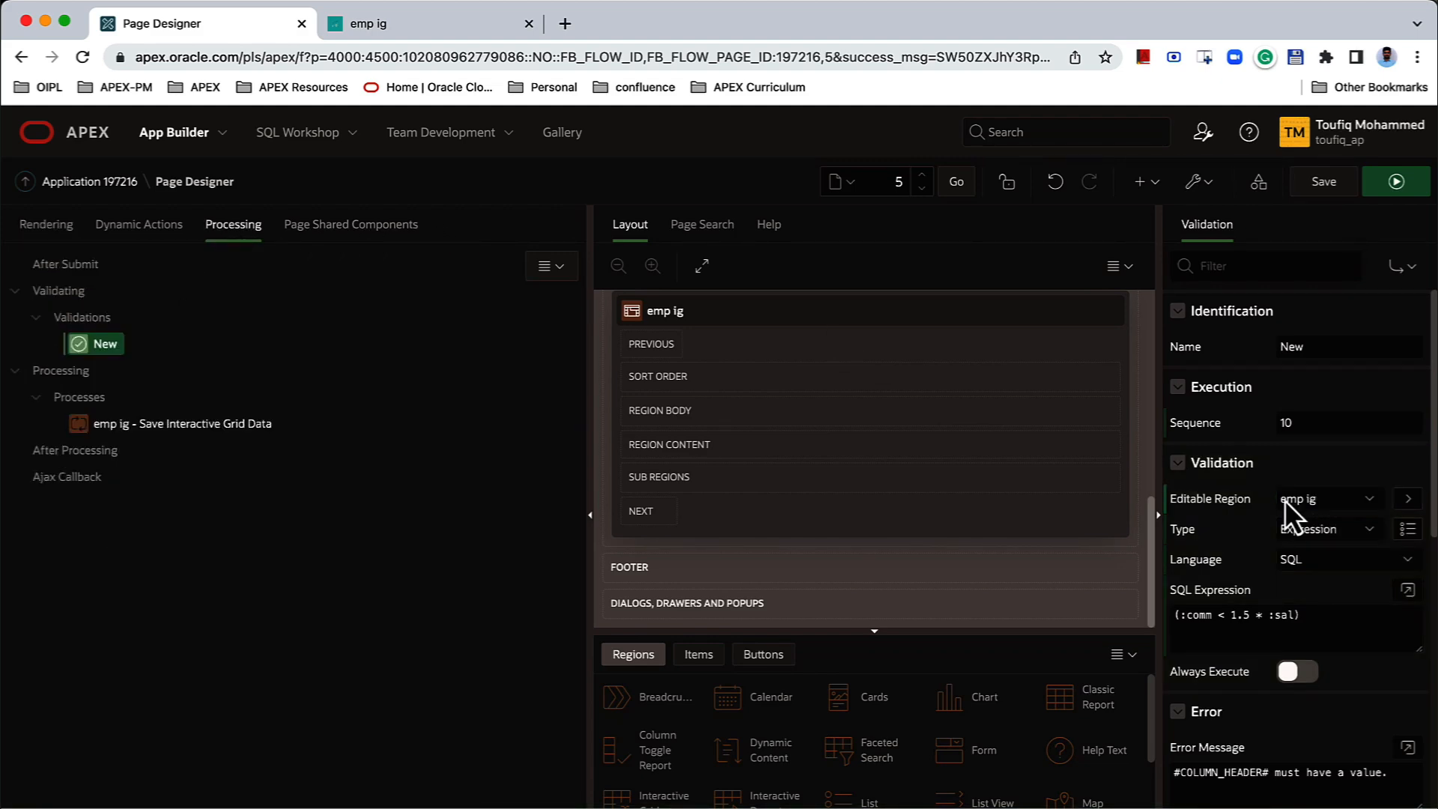
pyautogui.scroll(-3, 1284, 500)
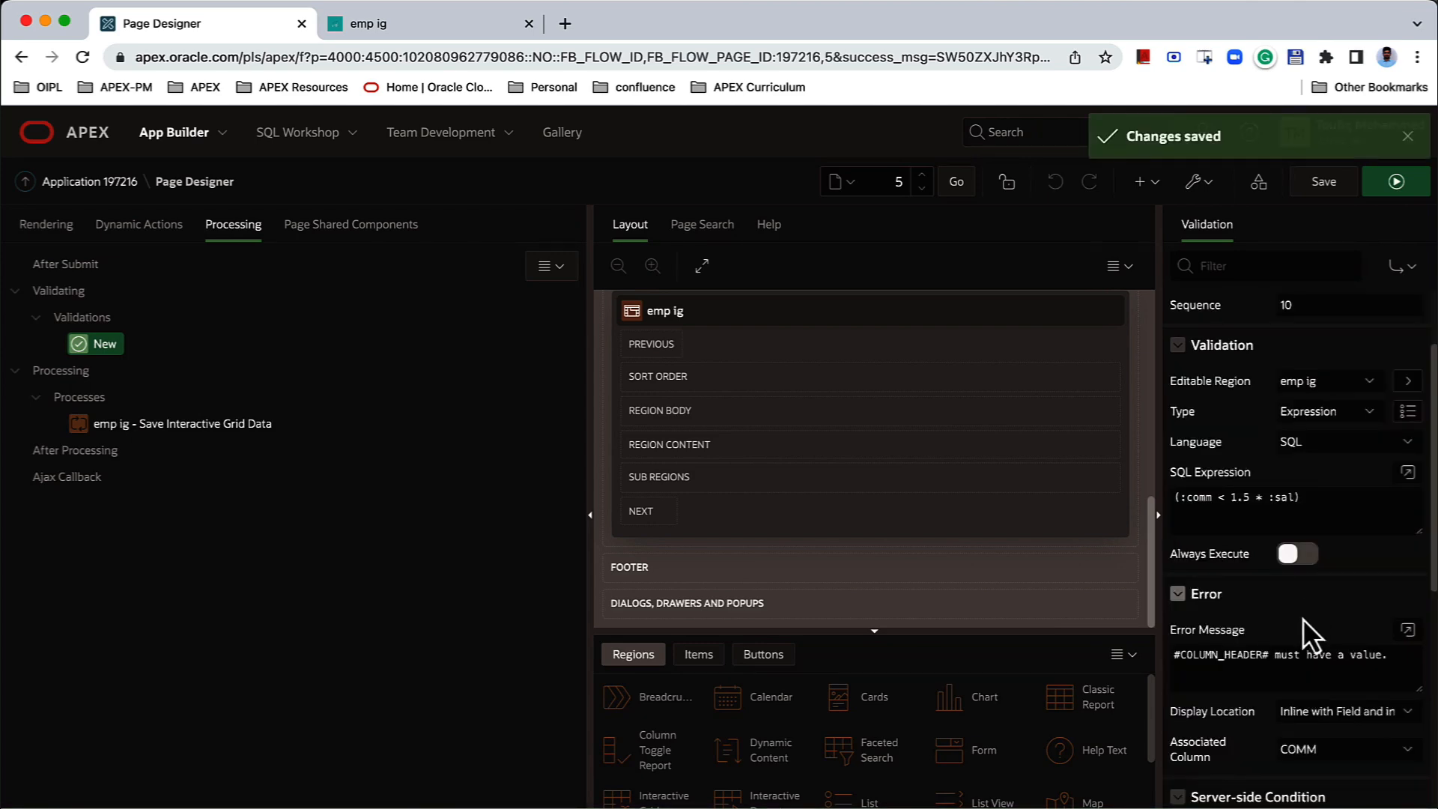
pyautogui.moveTo(1173, 656)
pyautogui.mouseDown()
pyautogui.moveTo(1255, 659)
pyautogui.moveTo(1174, 656)
pyautogui.mouseUp()
pyautogui.scroll(-1, 1232, 671)
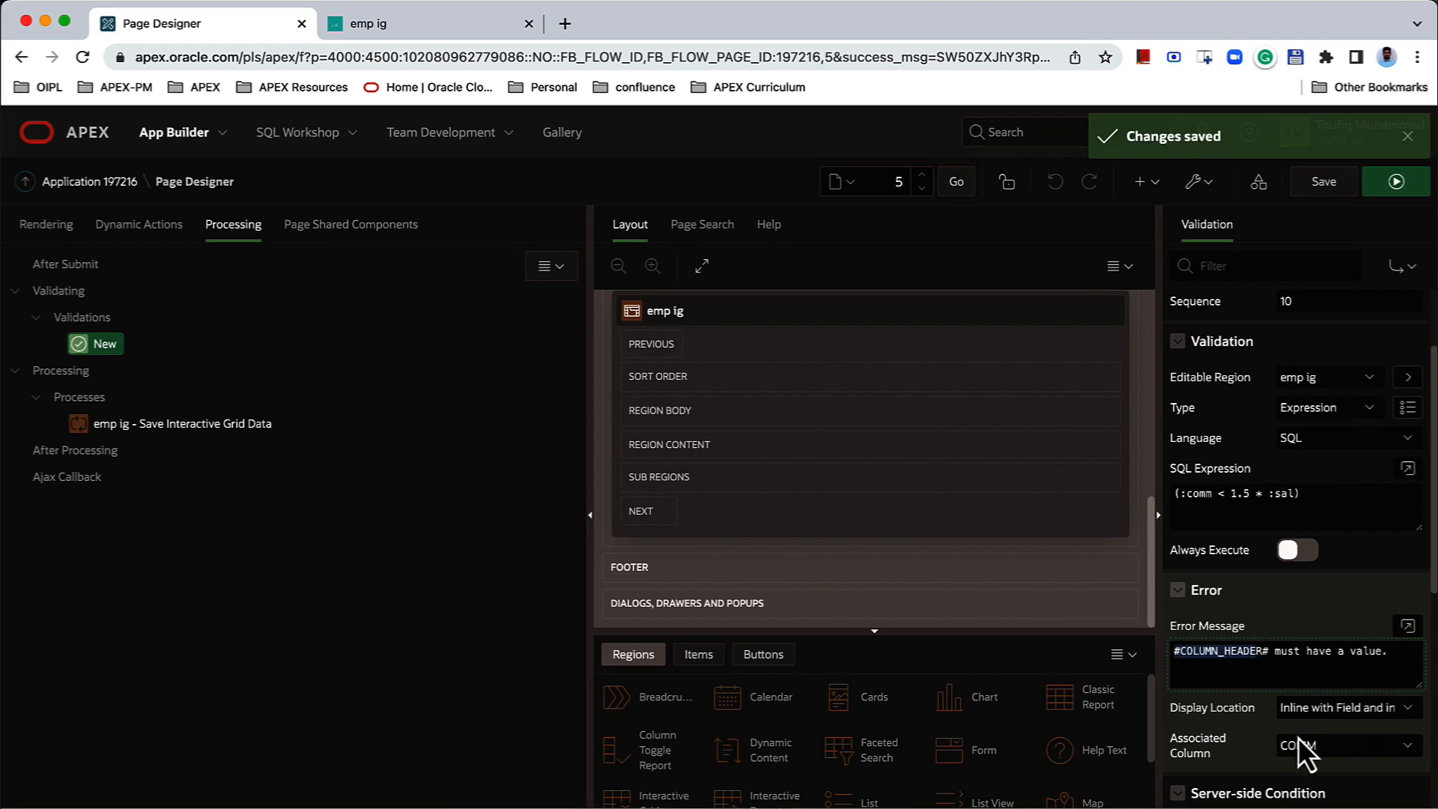
pyautogui.moveTo(1271, 651); pyautogui.dragTo(1396, 654)
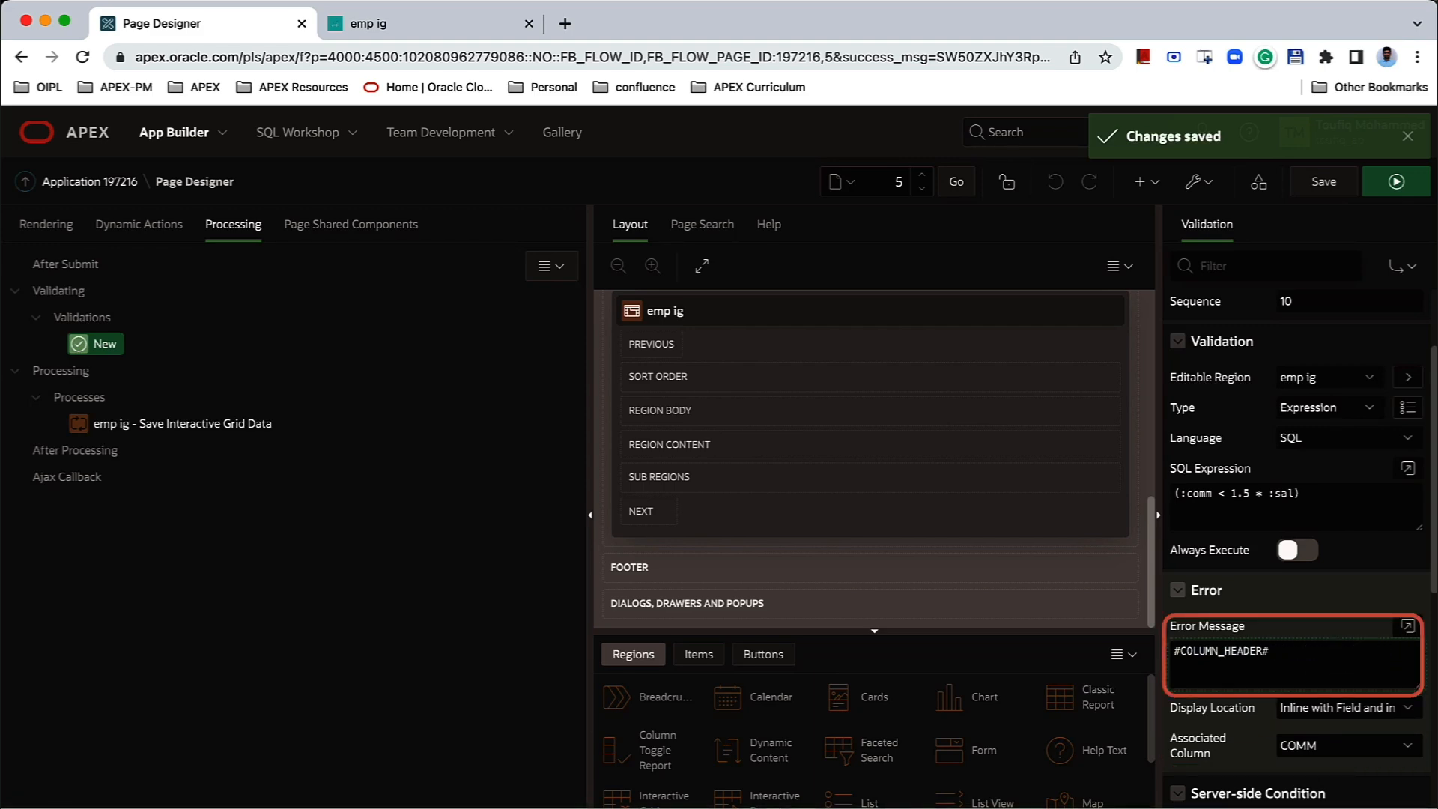
pyautogui.write('must be less than 1.5 * salary')
pyautogui.click(1325, 183)
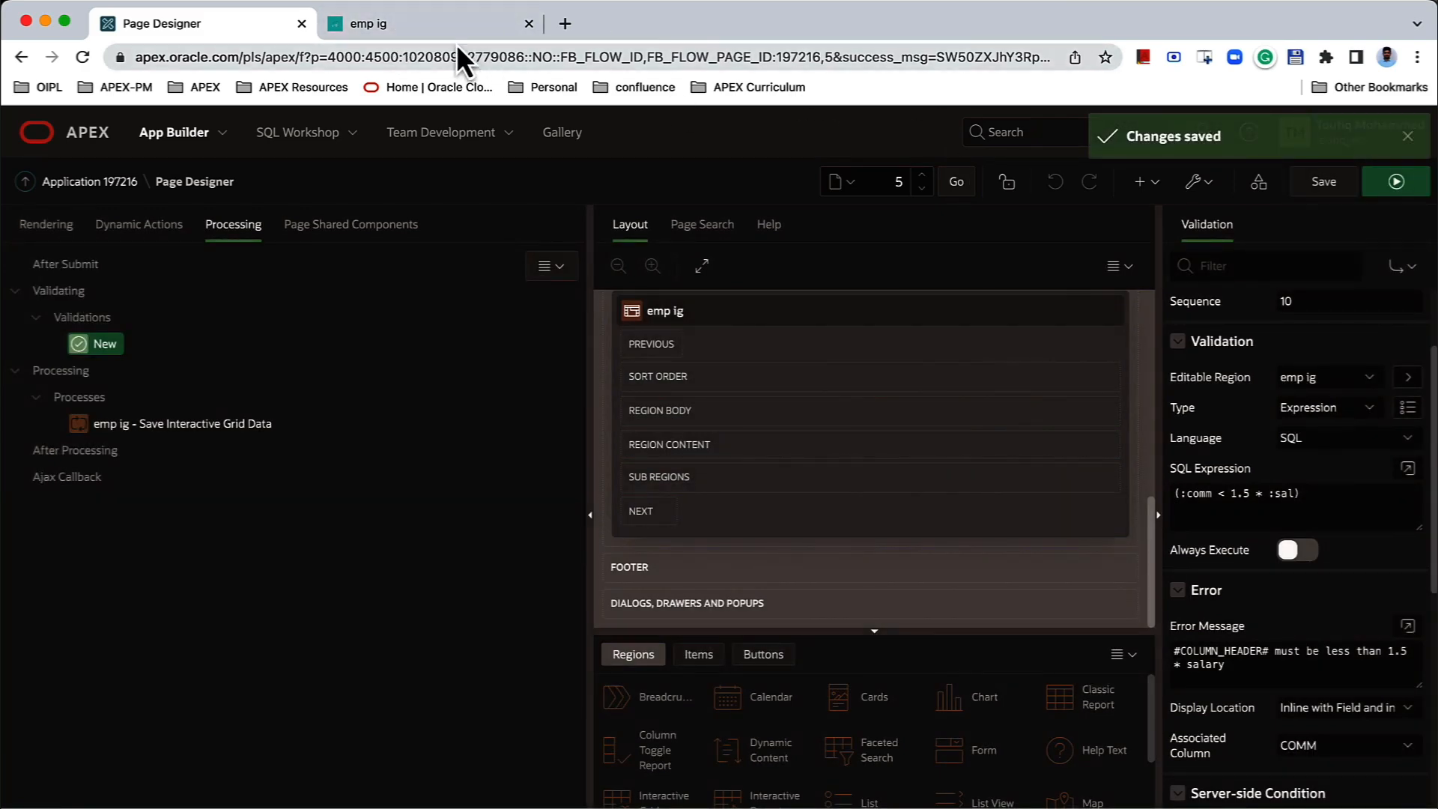
# Step: Run the page and enter Comm values 6789876 and 789987654 for the employees with salaries 2850 and 1600
pyautogui.click(1391, 181)
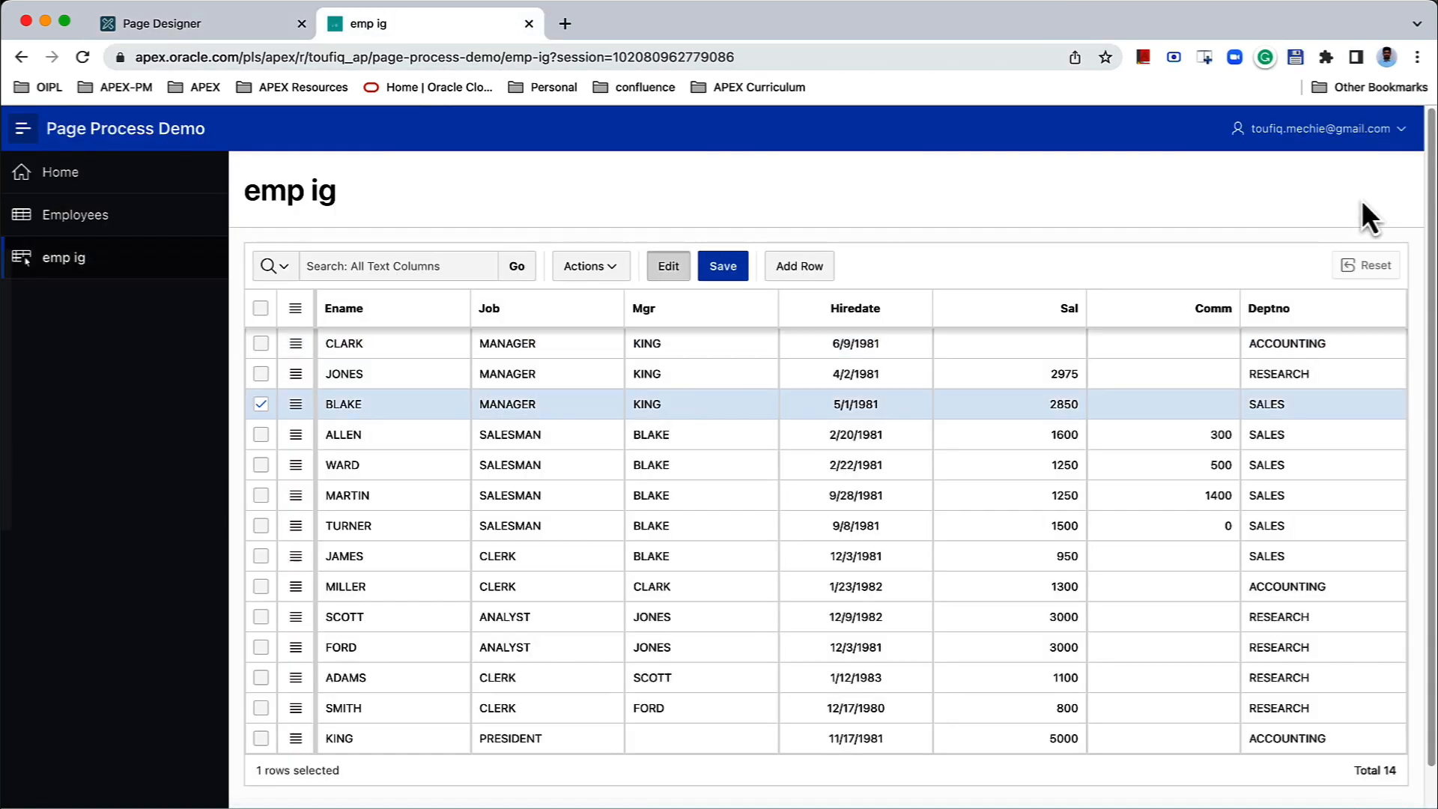
pyautogui.click(1185, 410)
pyautogui.write('6789876')
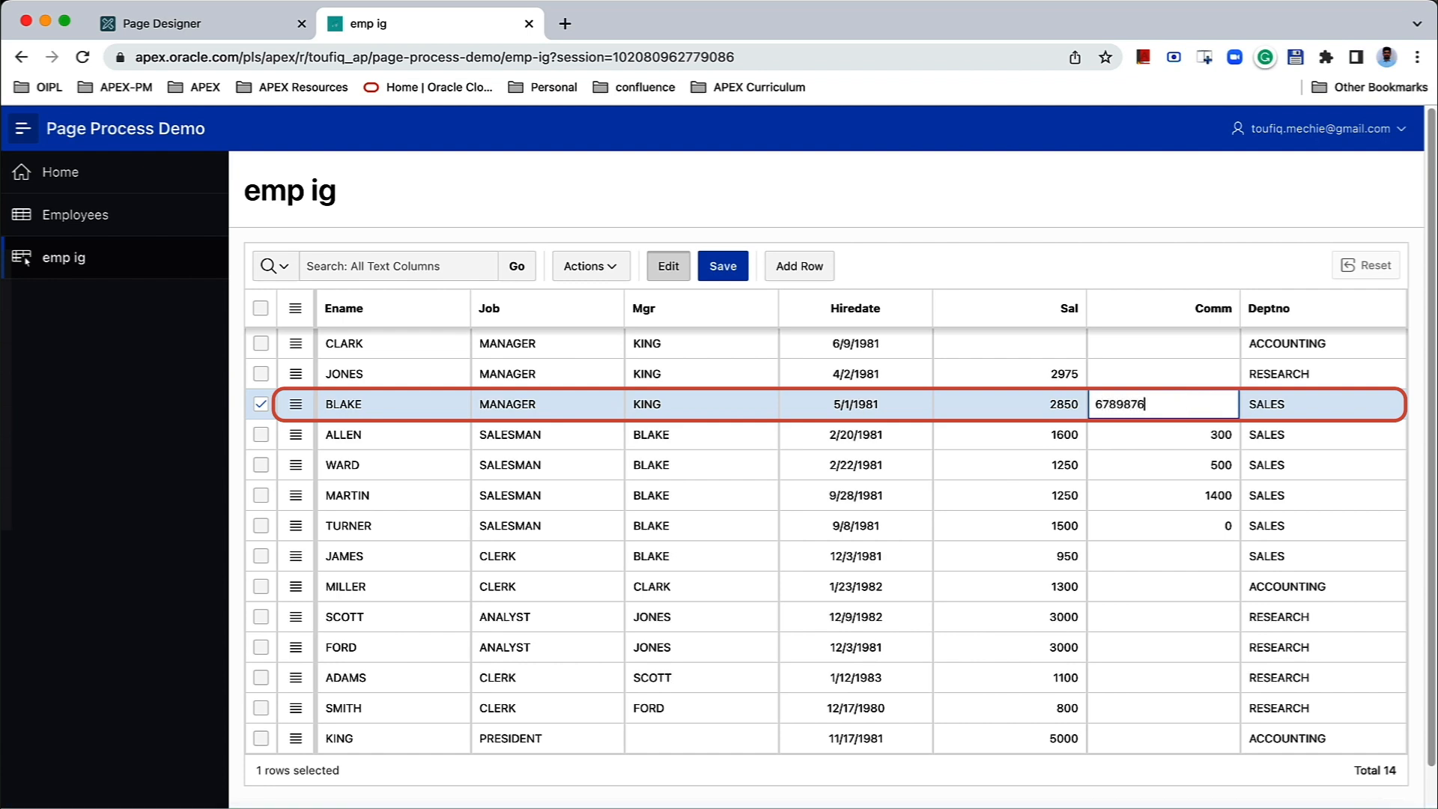
pyautogui.click(1178, 435)
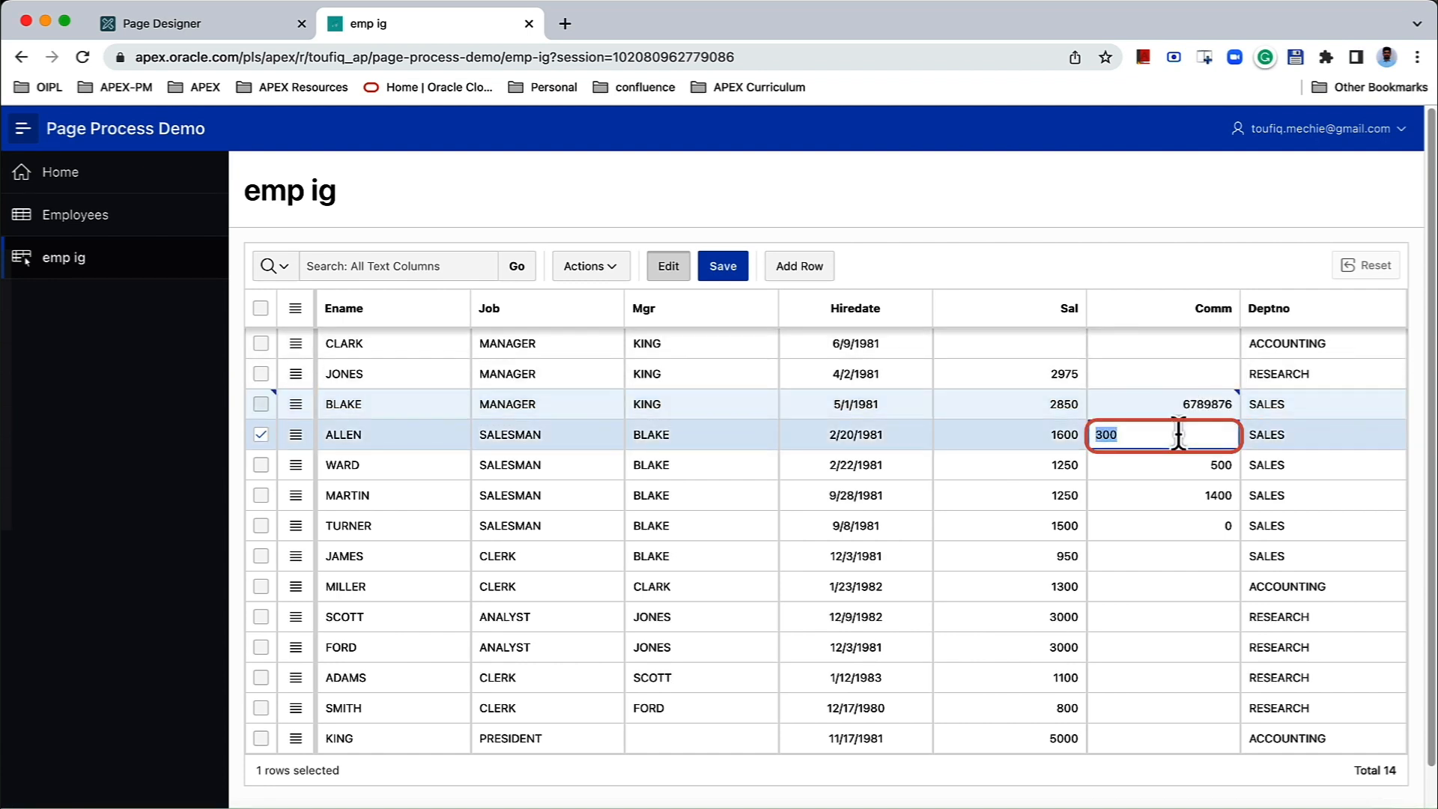
pyautogui.write('789987654')
pyautogui.press('Escape')
# Step: Try to save the grid changes and jump from the reported Comm errors to their cells
pyautogui.click(722, 267)
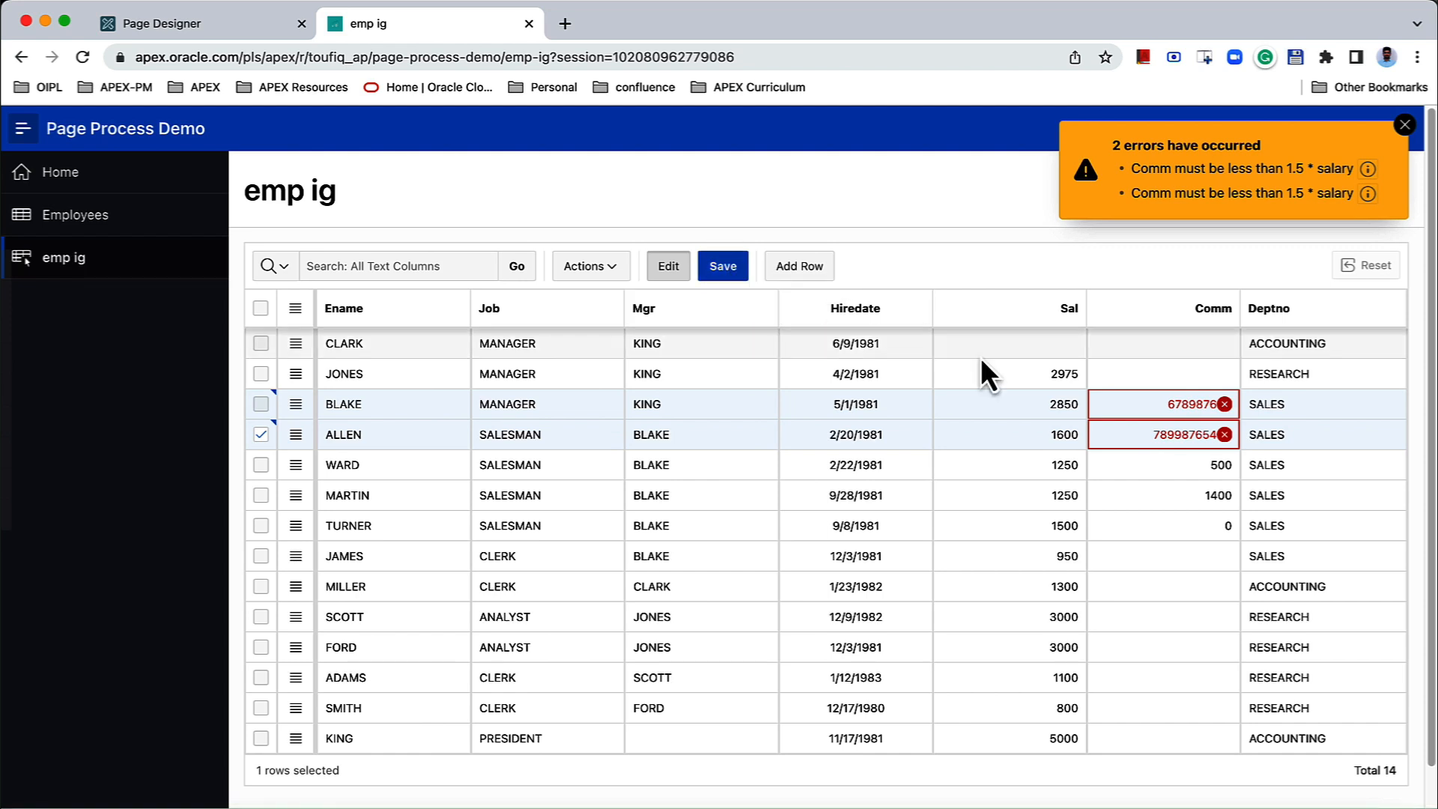
pyautogui.click(1206, 169)
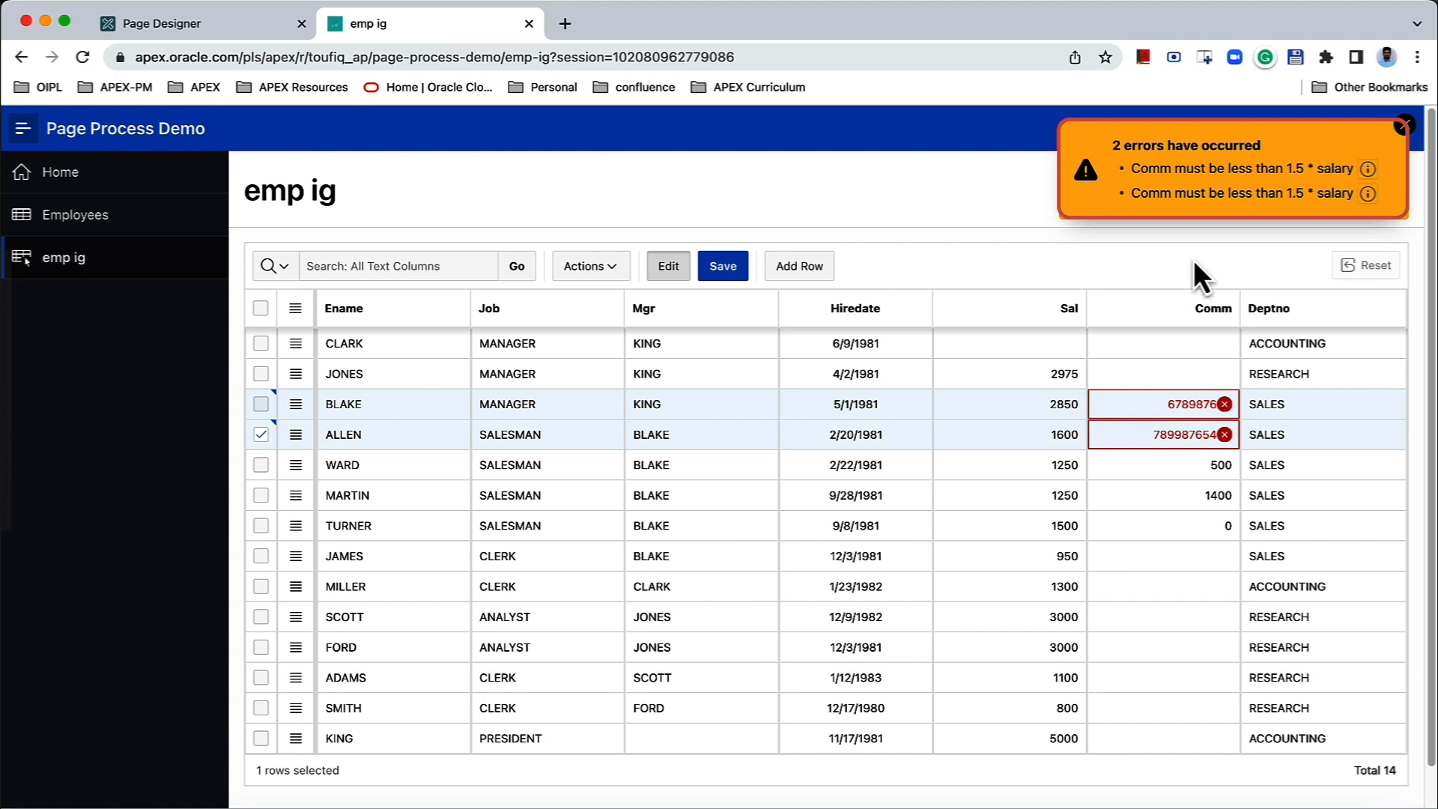
pyautogui.click(1199, 180)
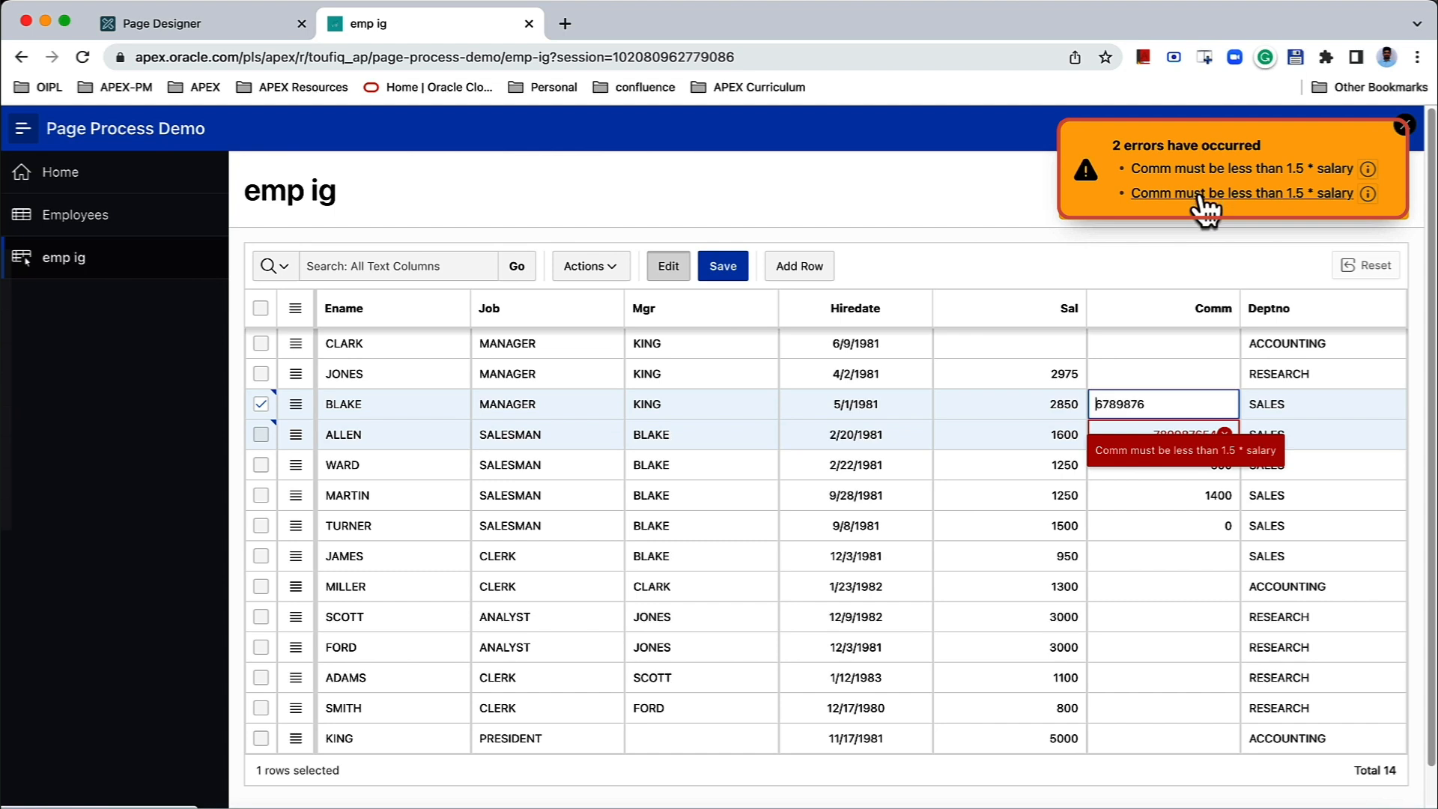
# Step: Follow the second reported Comm error to its cell in the emp ig grid
pyautogui.click(1201, 196)
pyautogui.click(982, 181)
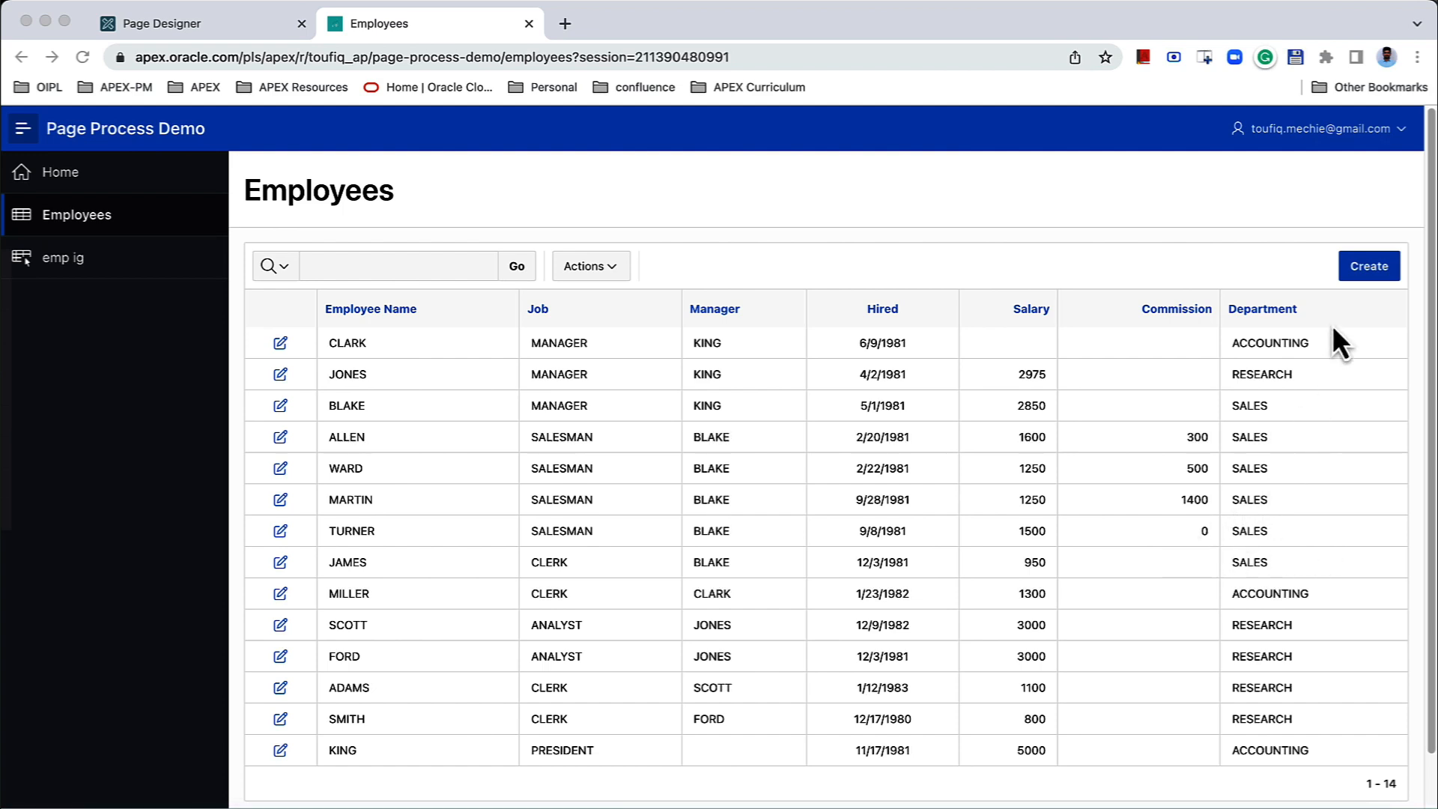
# Step: Test the Employees page's Create button and open it for editing in Page Designer to examine its behavior settings
pyautogui.click(1353, 268)
pyautogui.click(1367, 277)
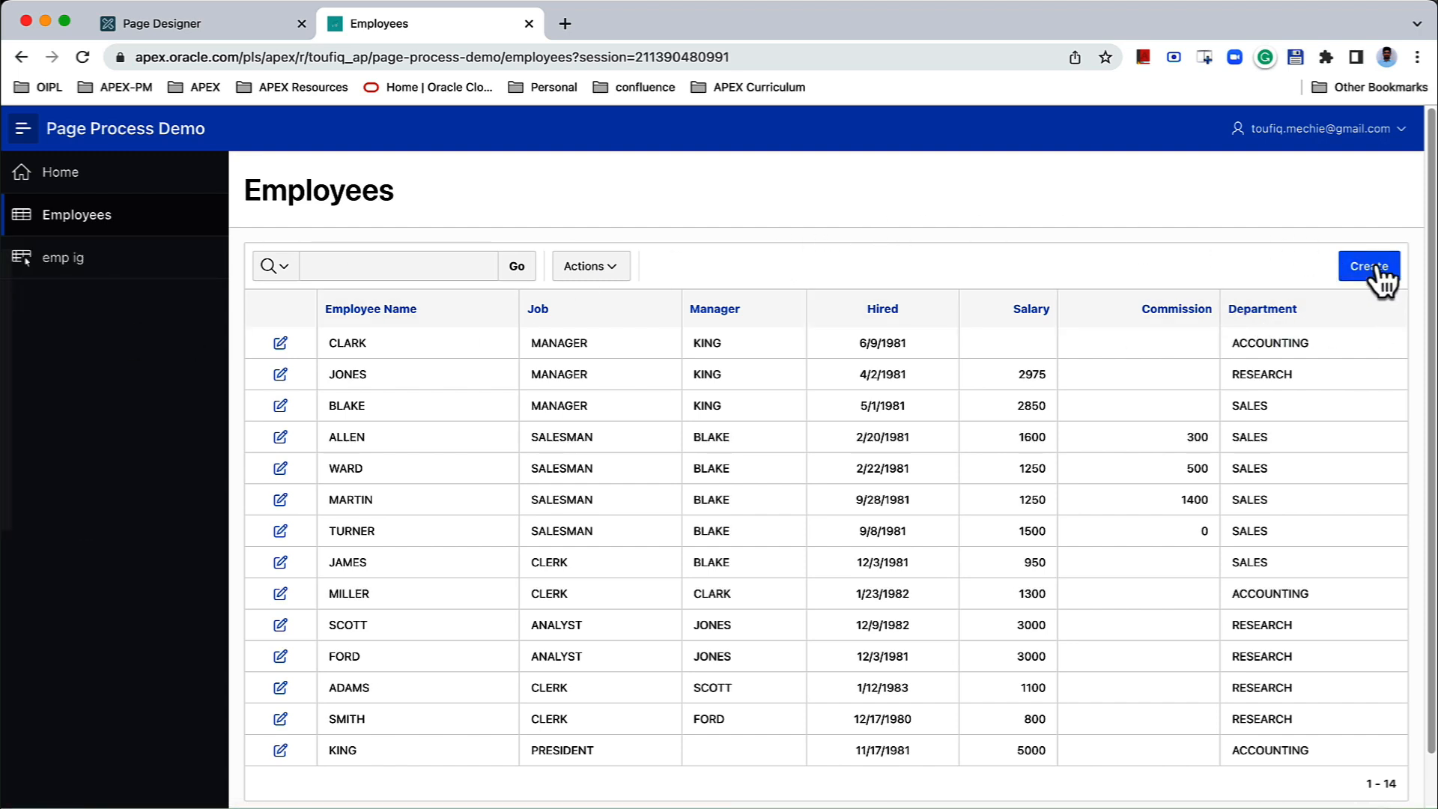
pyautogui.moveTo(23, 333)
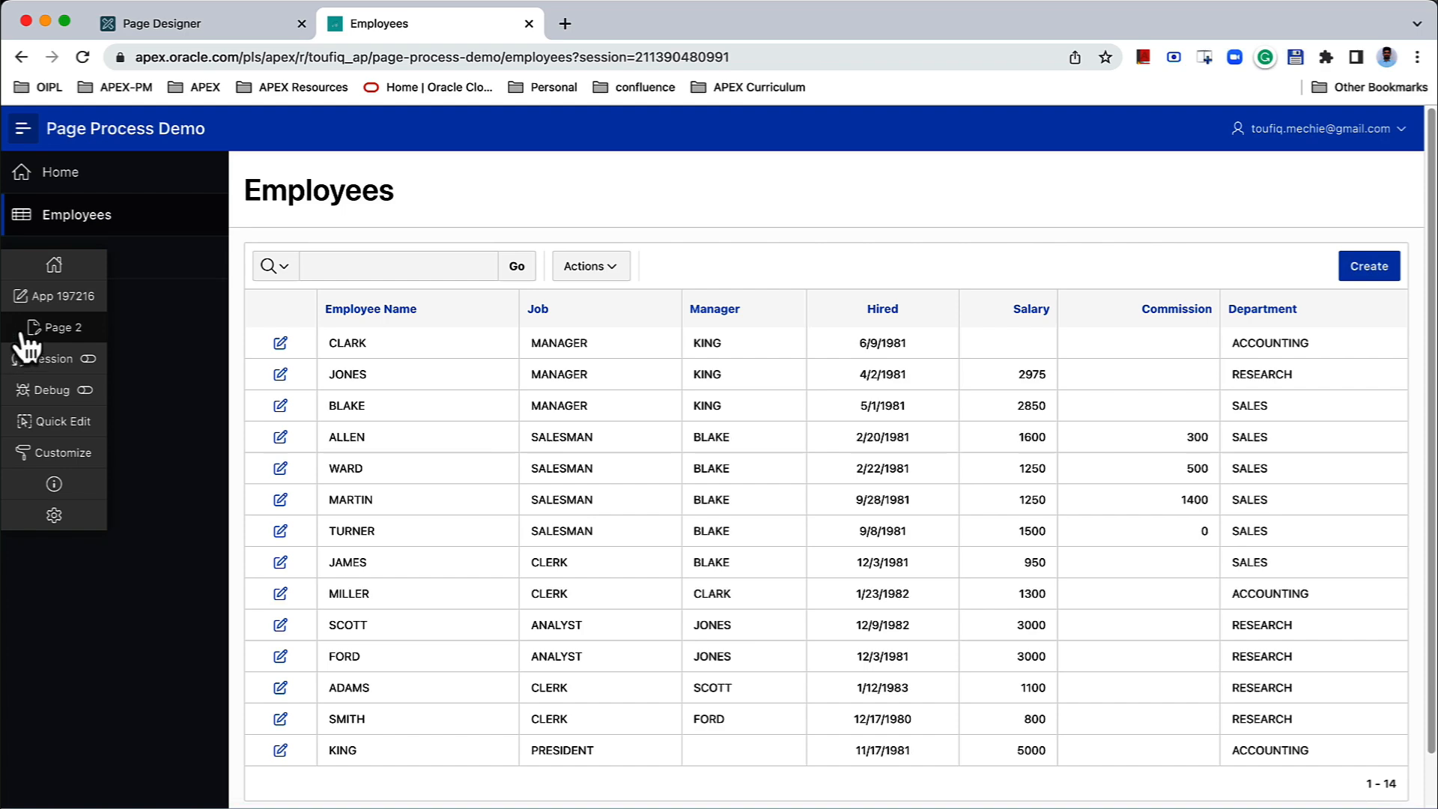
pyautogui.click(47, 422)
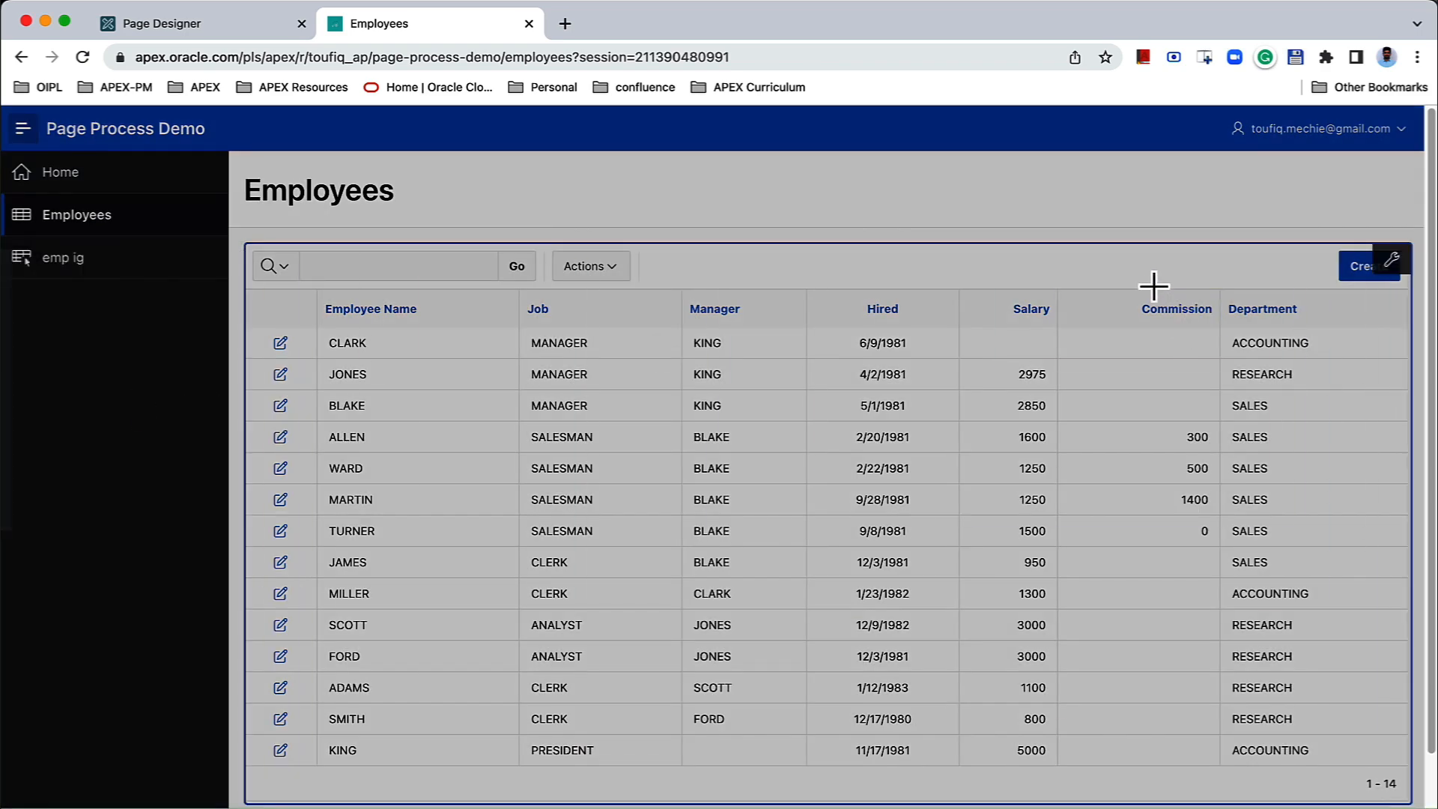
pyautogui.click(1348, 278)
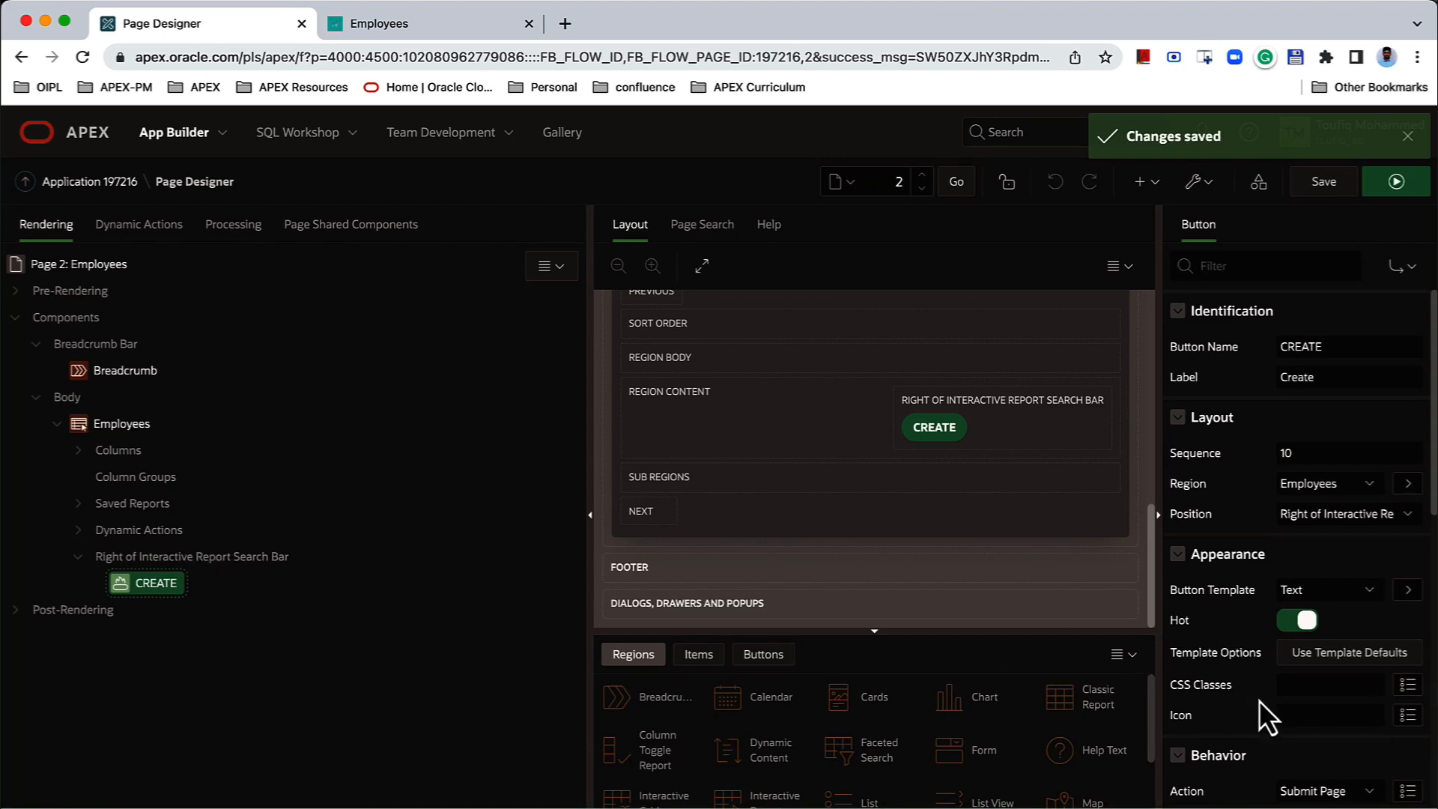
pyautogui.scroll(-1, 1296, 718)
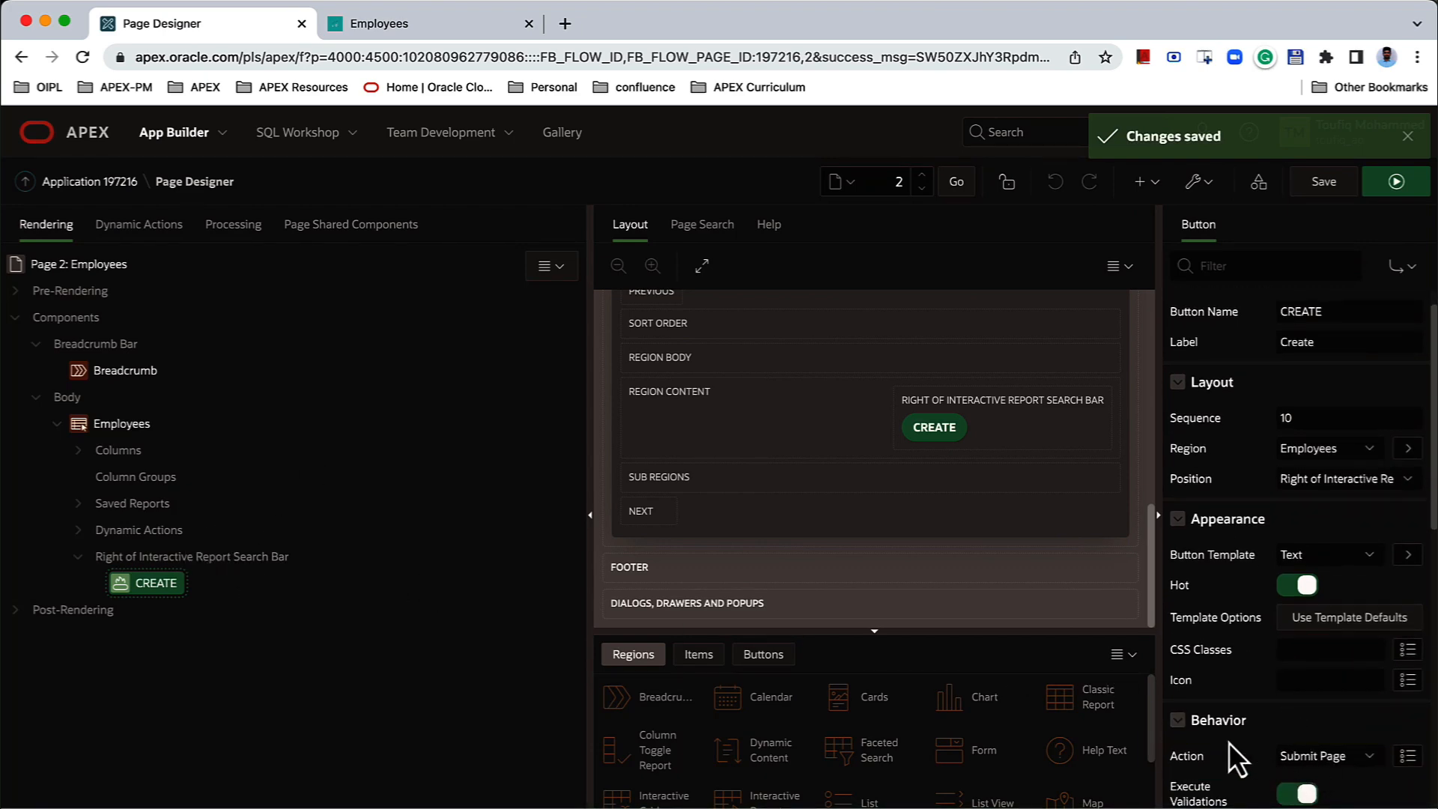
# Step: Create a branch at the After Processing point of page 2
pyautogui.click(233, 226)
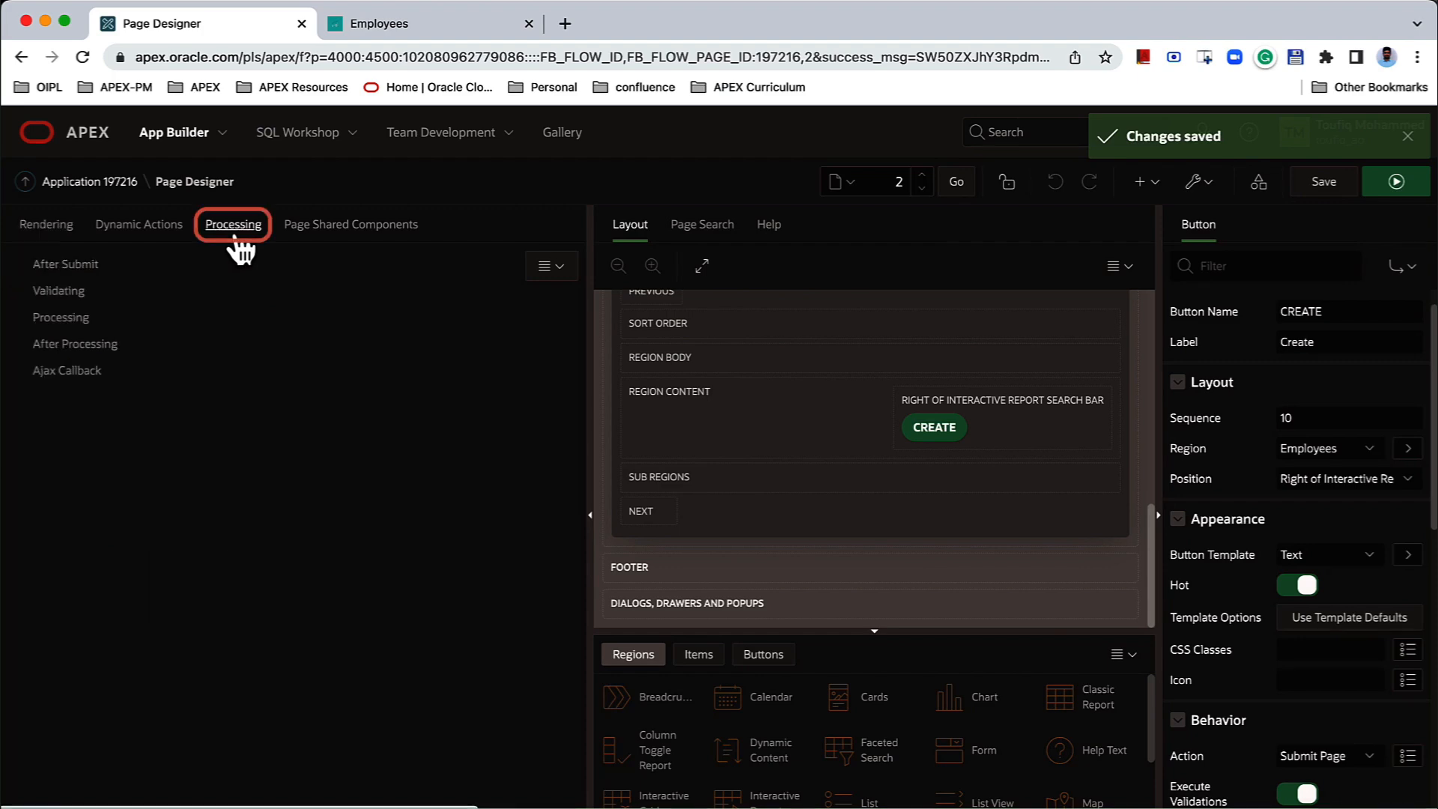
pyautogui.rightClick(96, 344)
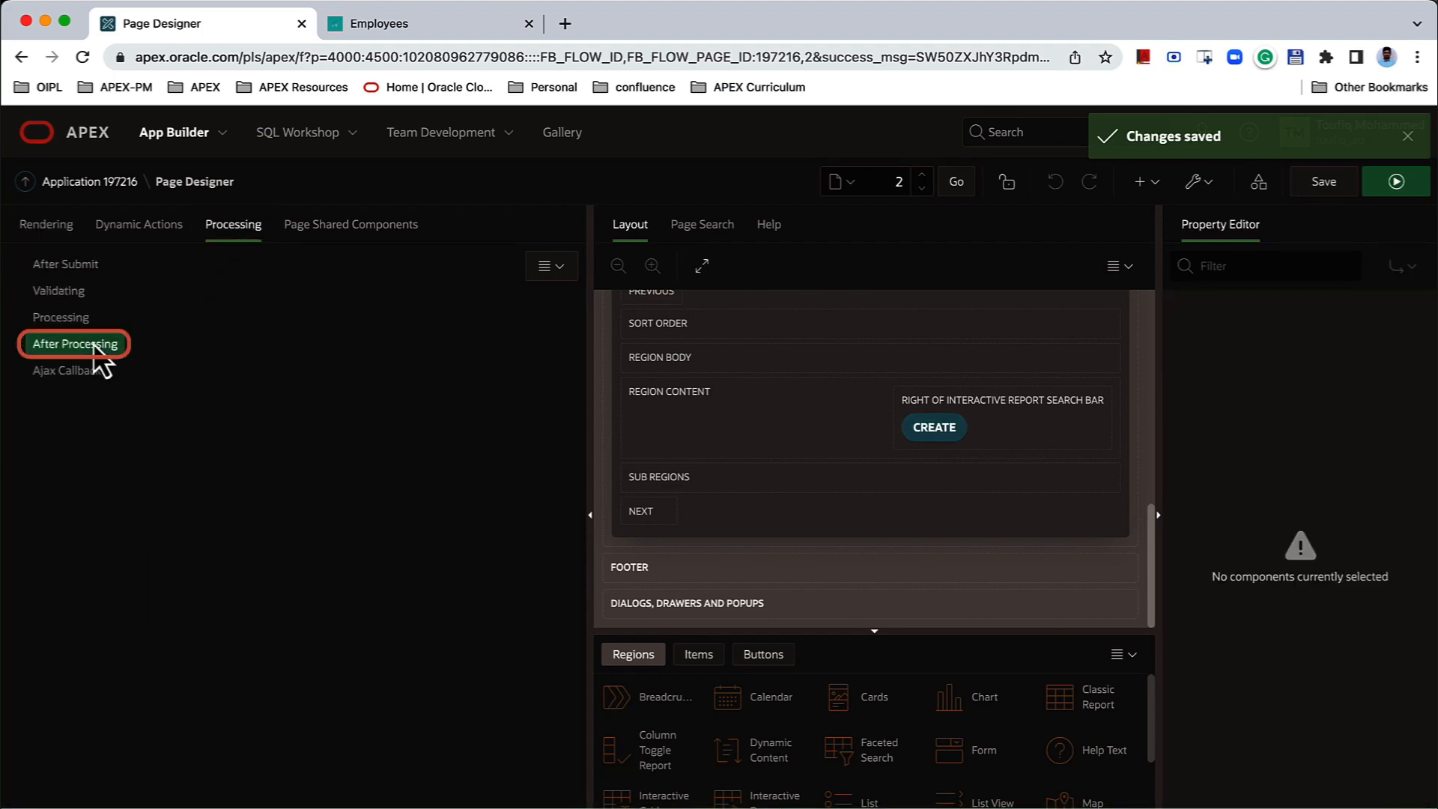
pyautogui.click(113, 364)
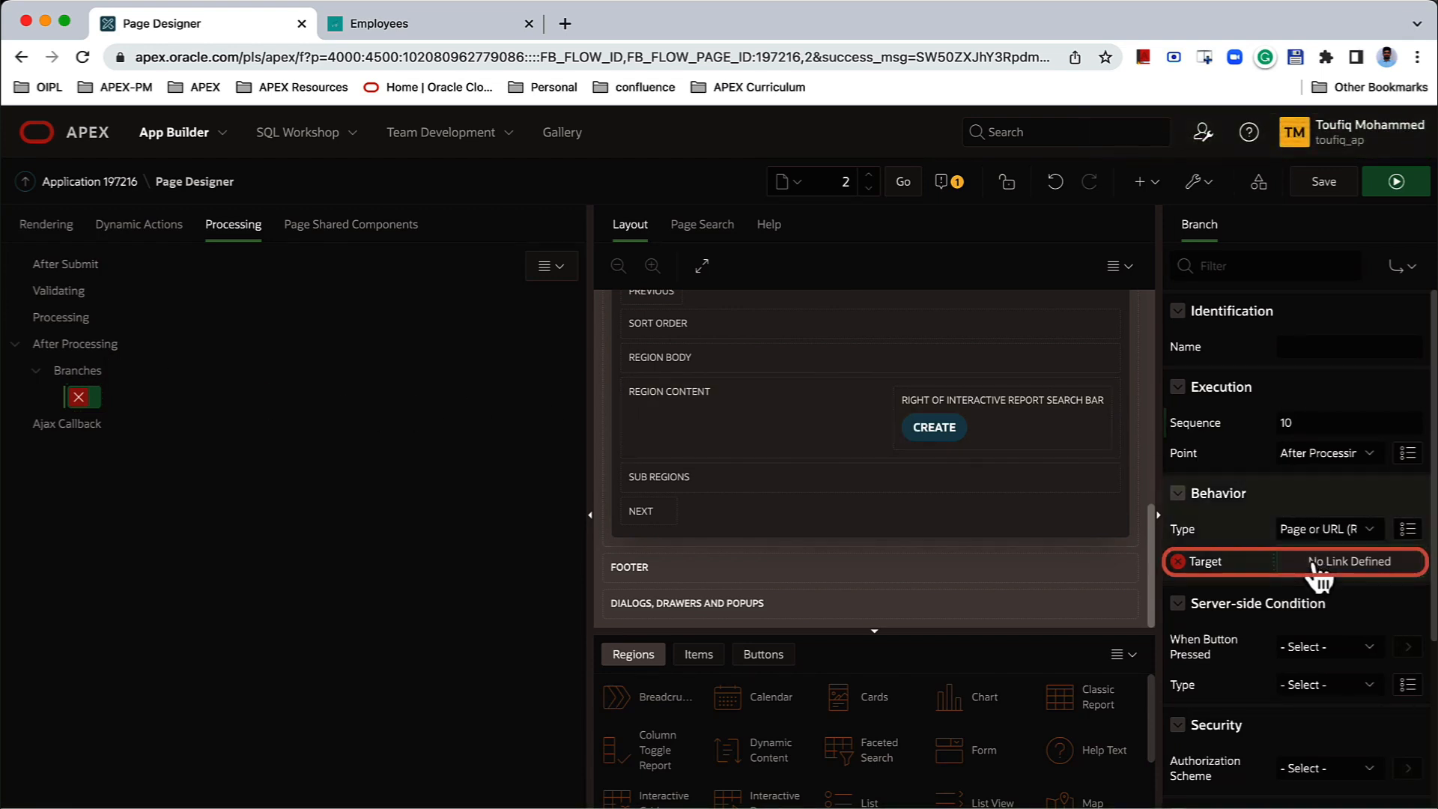
# Step: Set the branch target to page 3 in this application, adding P3_EMPNO as a set item with an empty value
pyautogui.click(1287, 561)
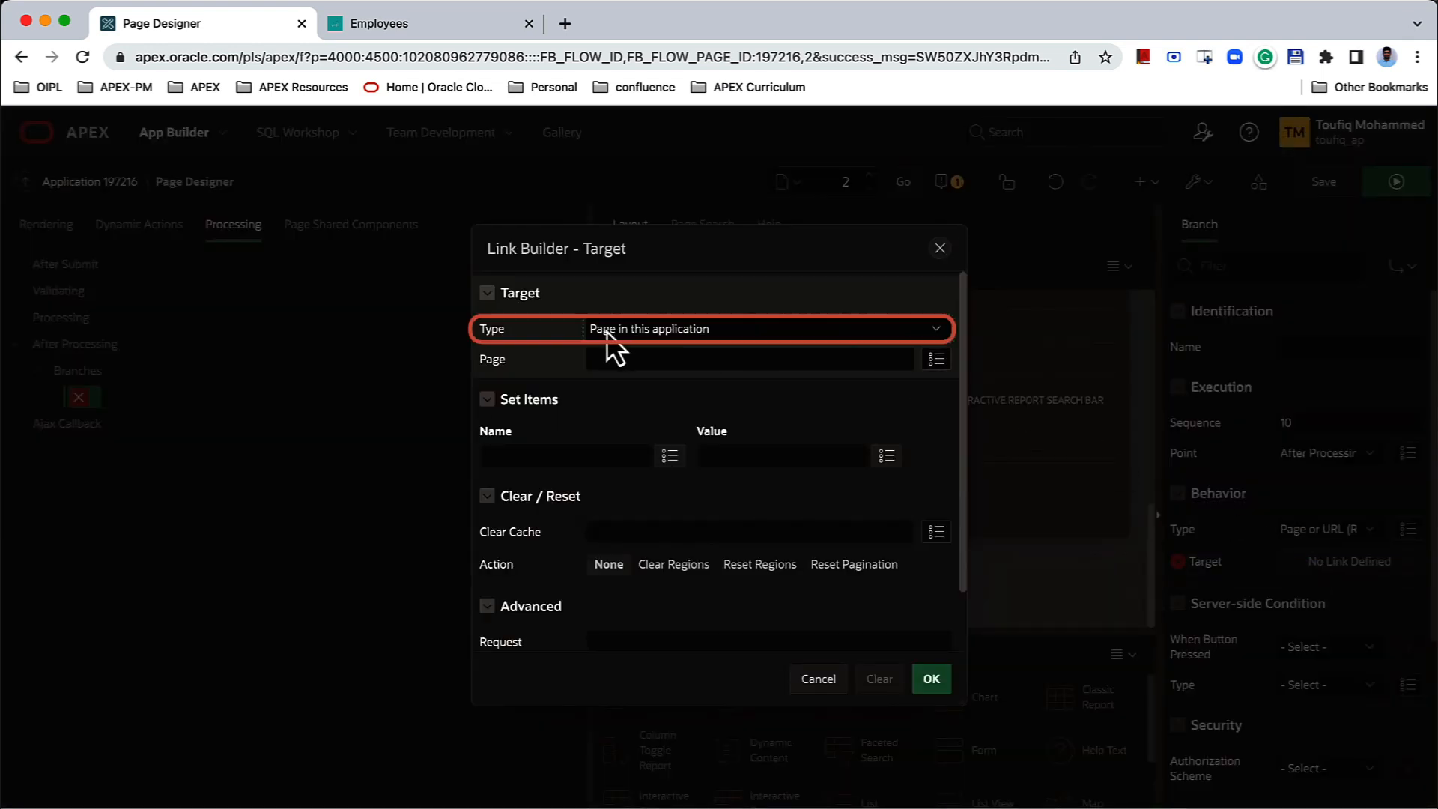
pyautogui.click(934, 363)
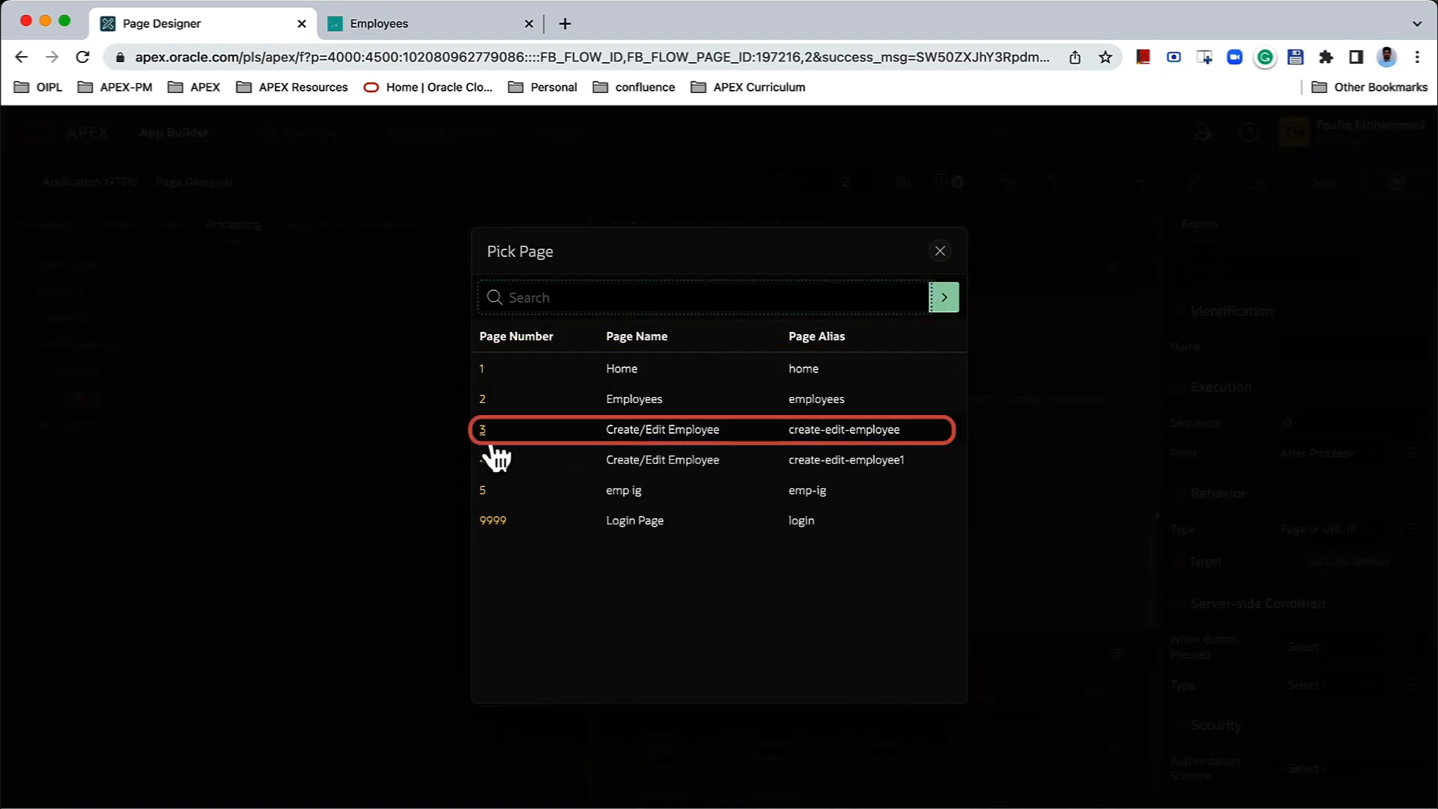
pyautogui.click(483, 435)
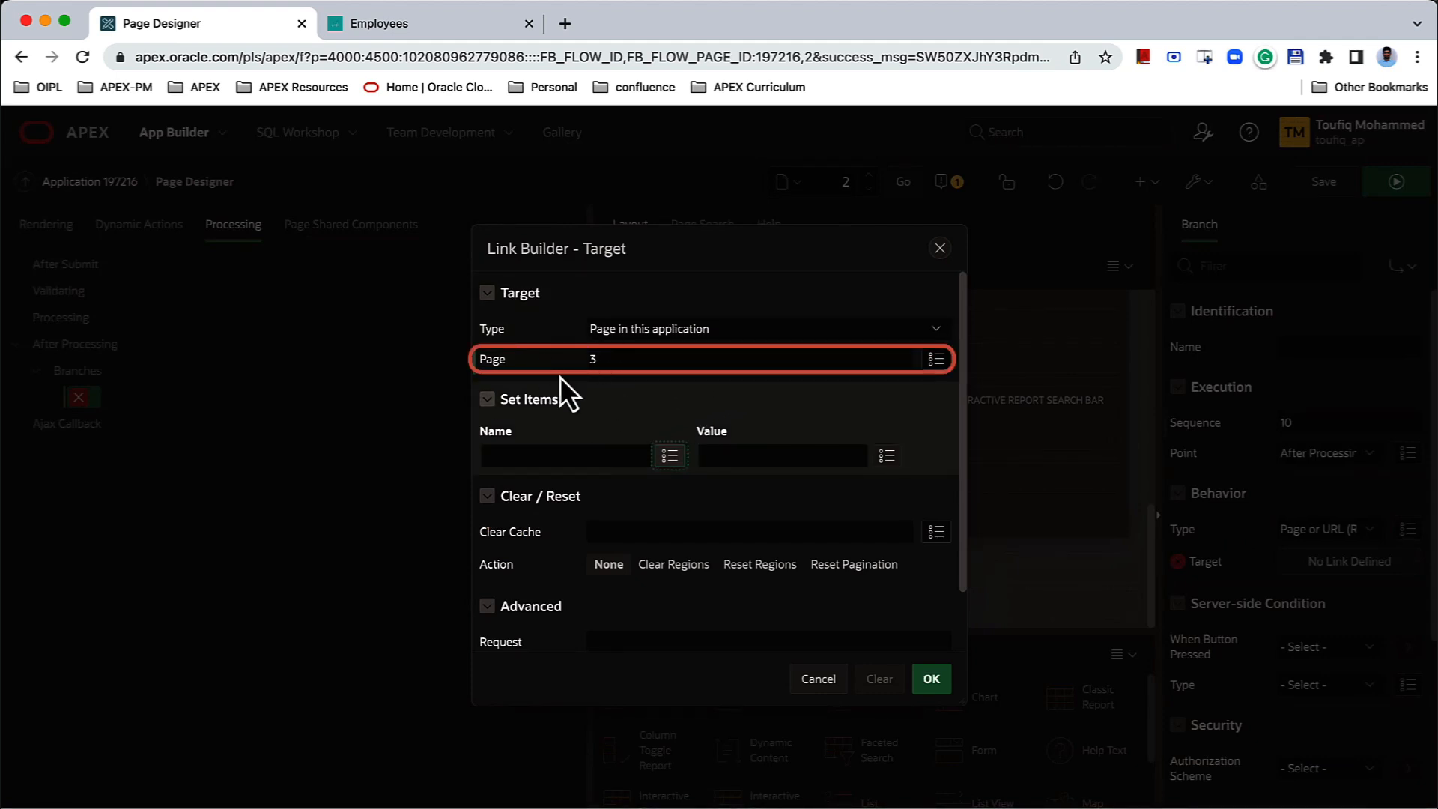
pyautogui.click(666, 458)
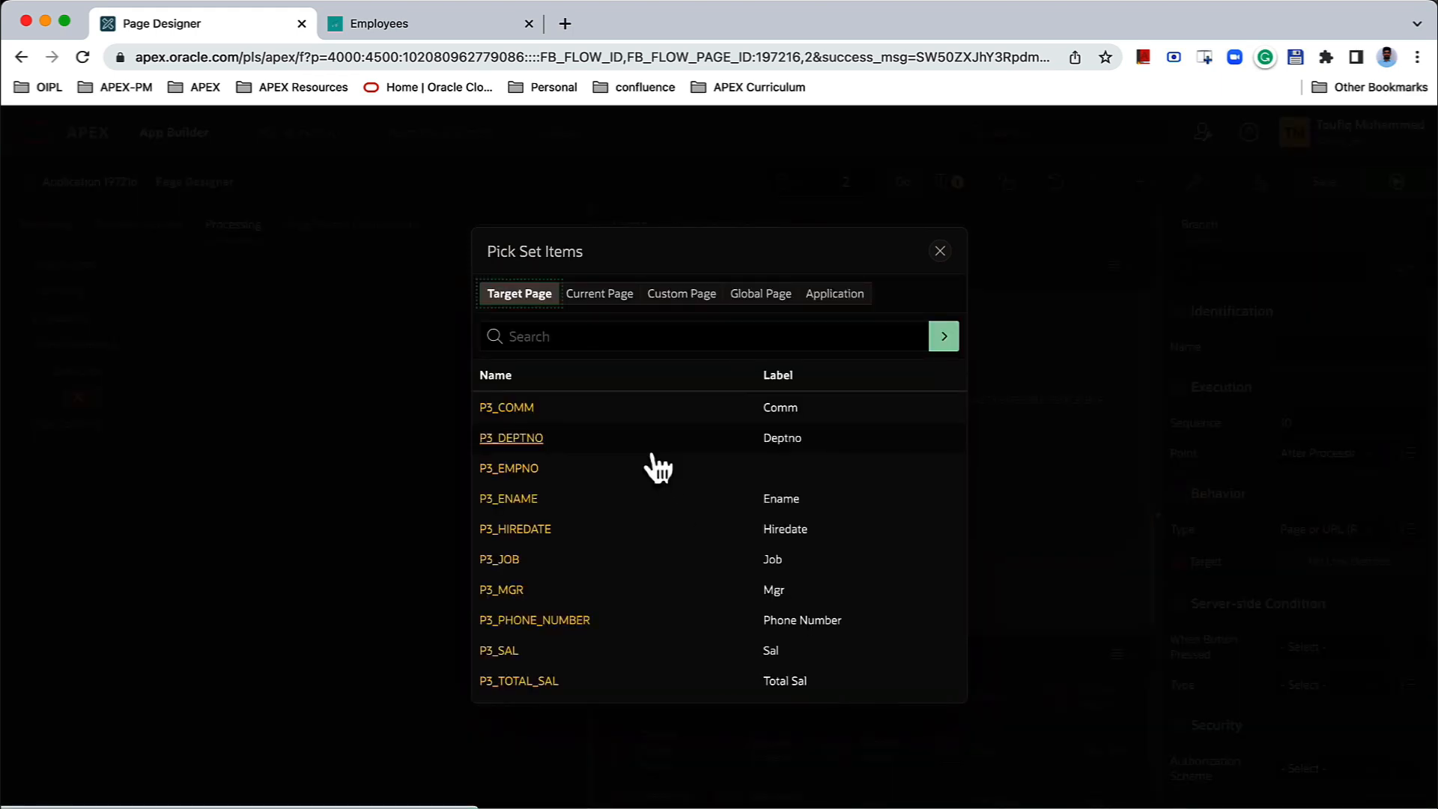
pyautogui.click(514, 468)
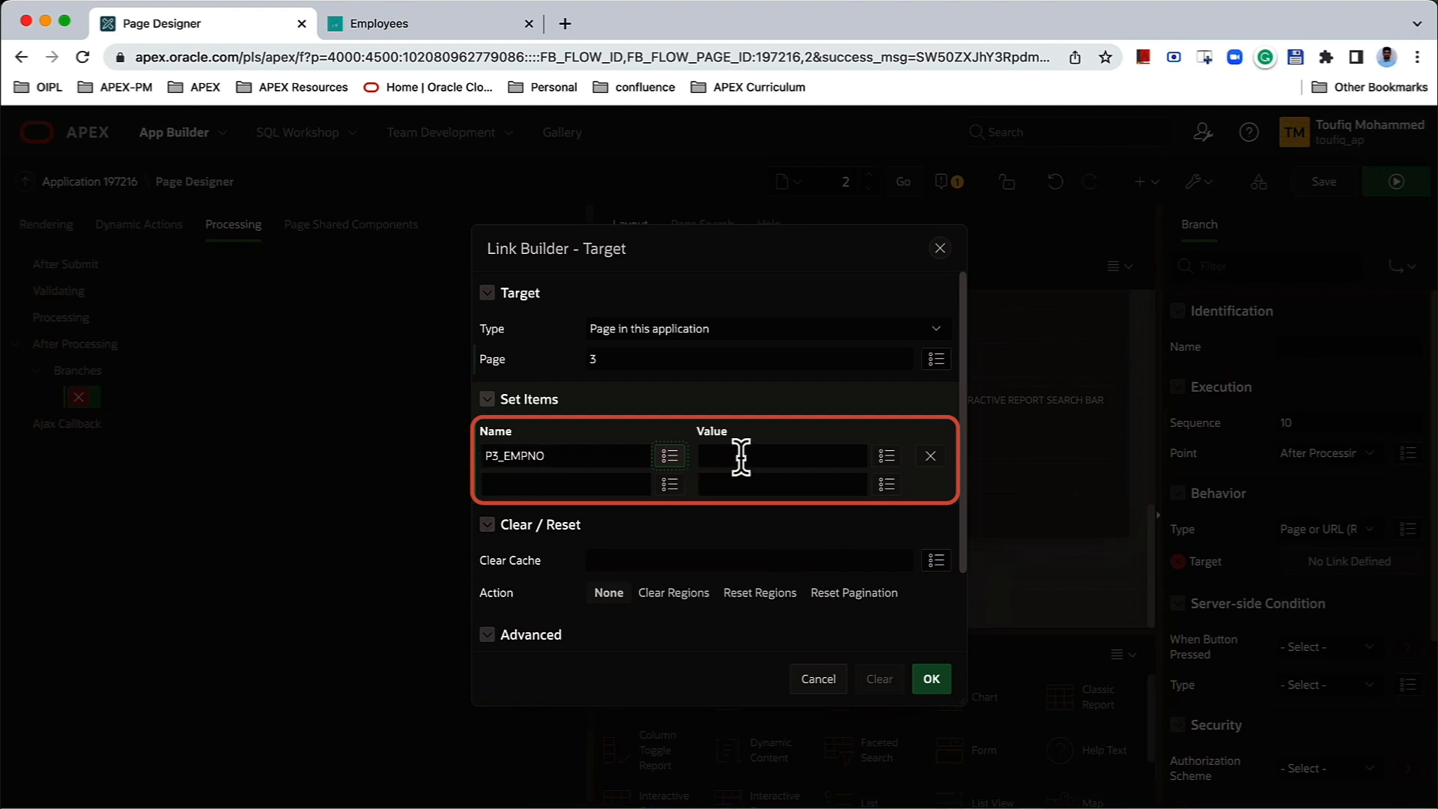
pyautogui.click(931, 682)
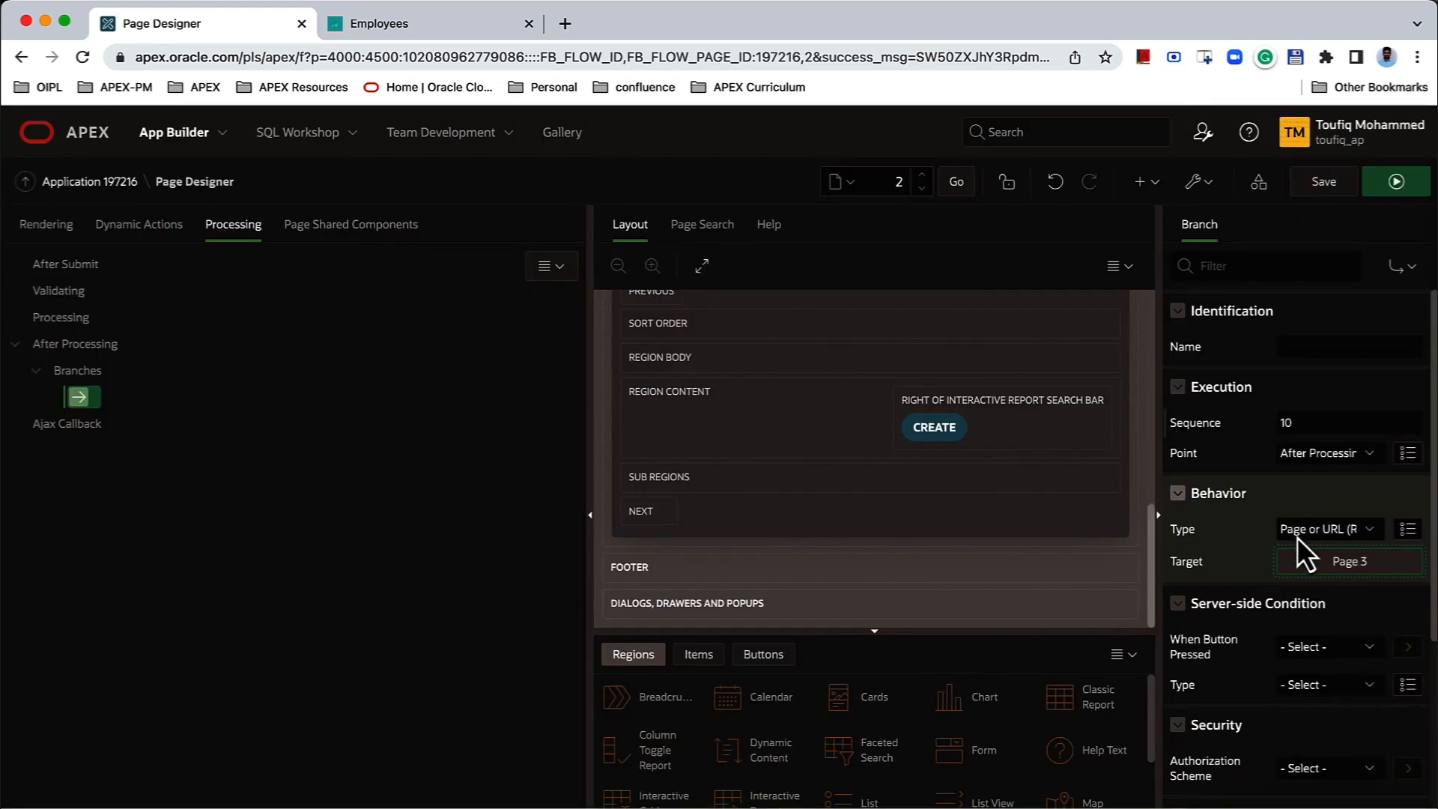
# Step: Make the branch run only when the CREATE button is pressed and save the page
pyautogui.click(1306, 649)
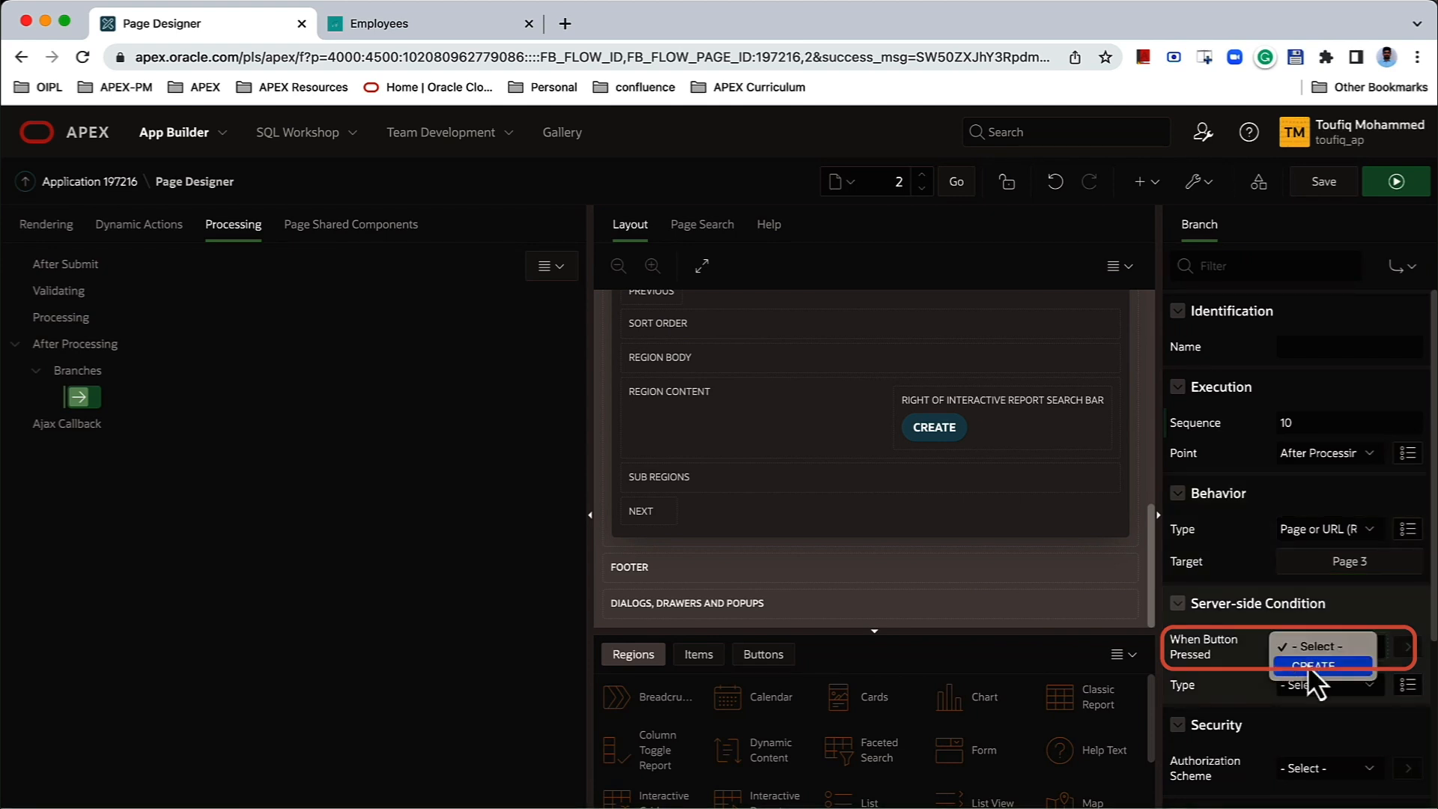
pyautogui.click(1309, 667)
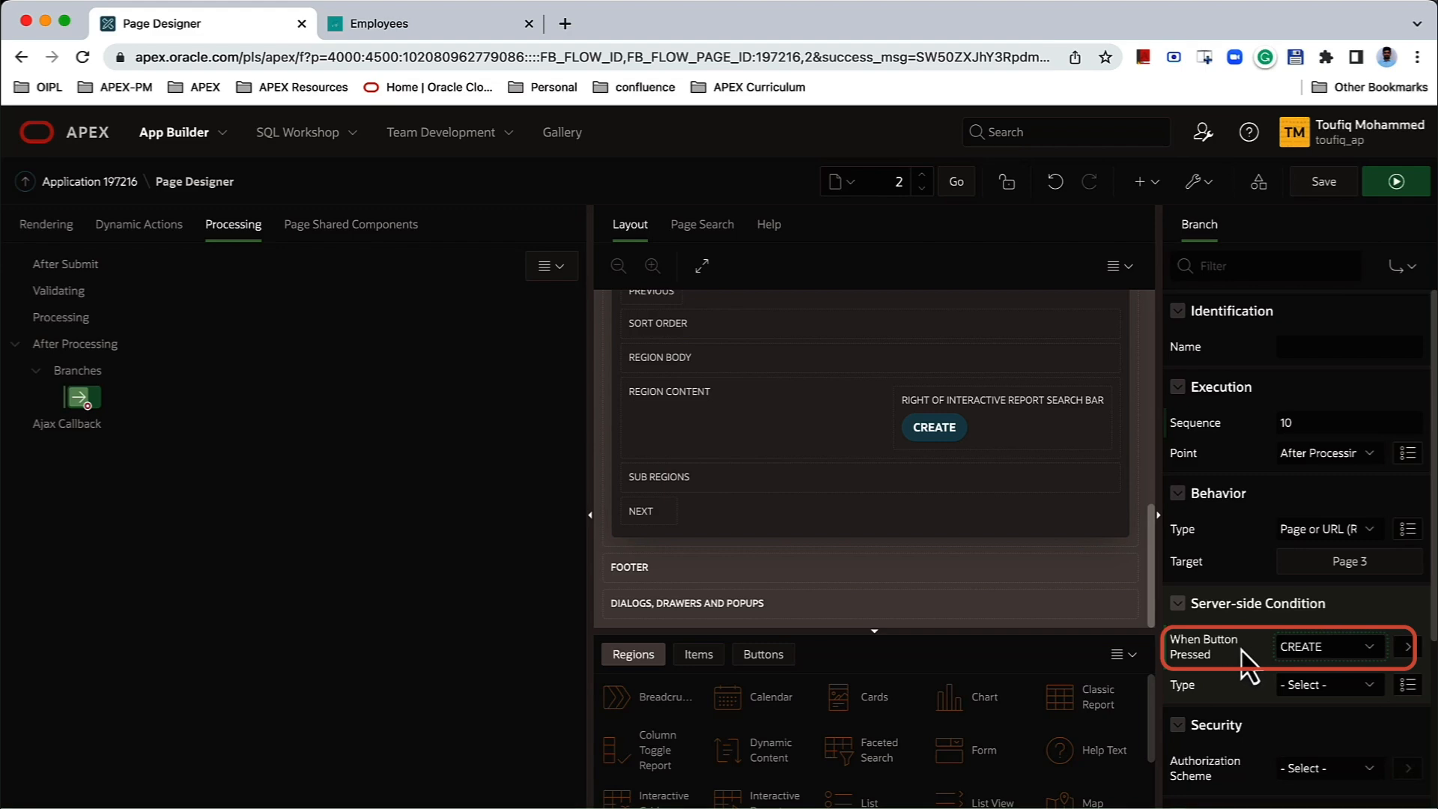
pyautogui.click(1322, 187)
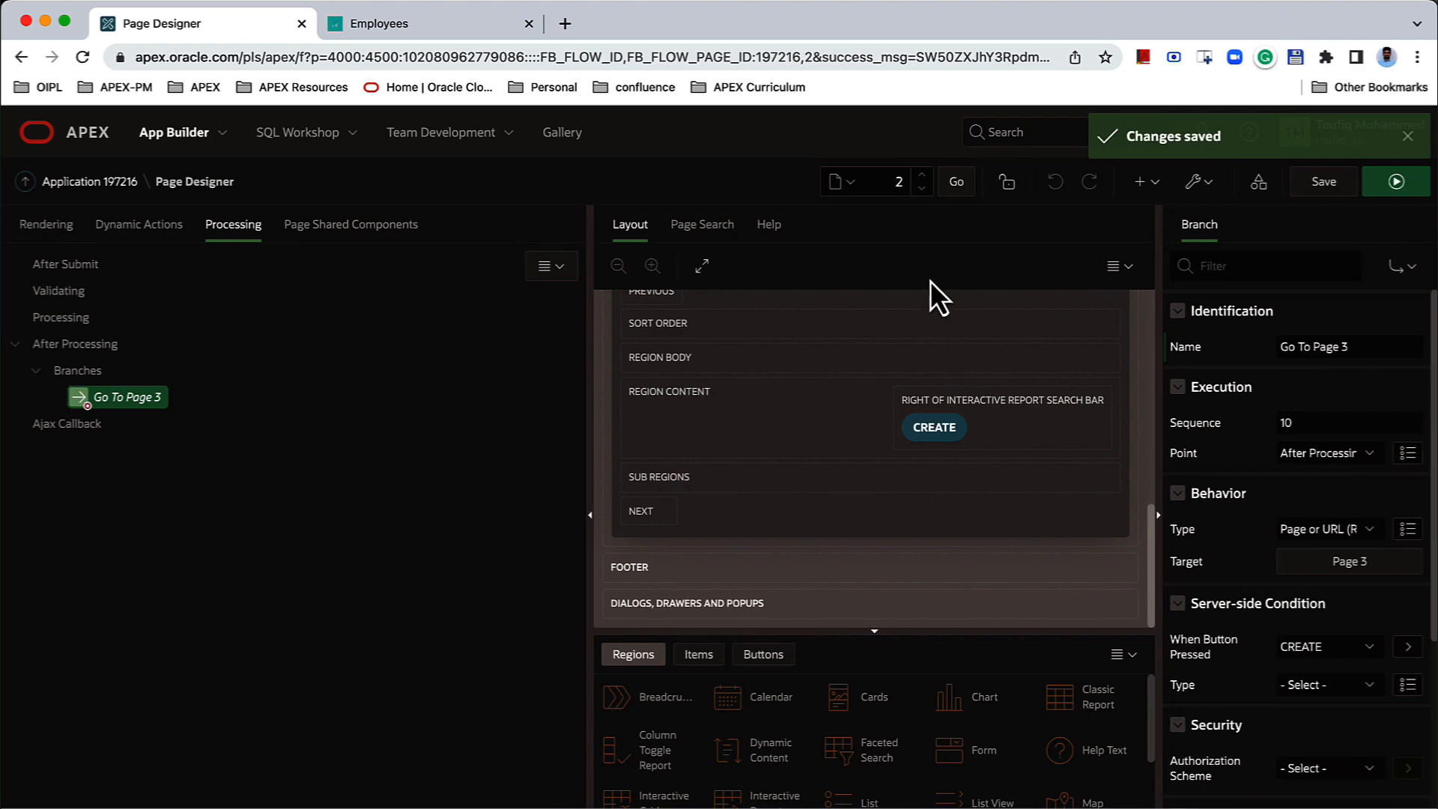
# Step: Test the Create button on the running Employees page and check which page number the opened form has
pyautogui.click(405, 33)
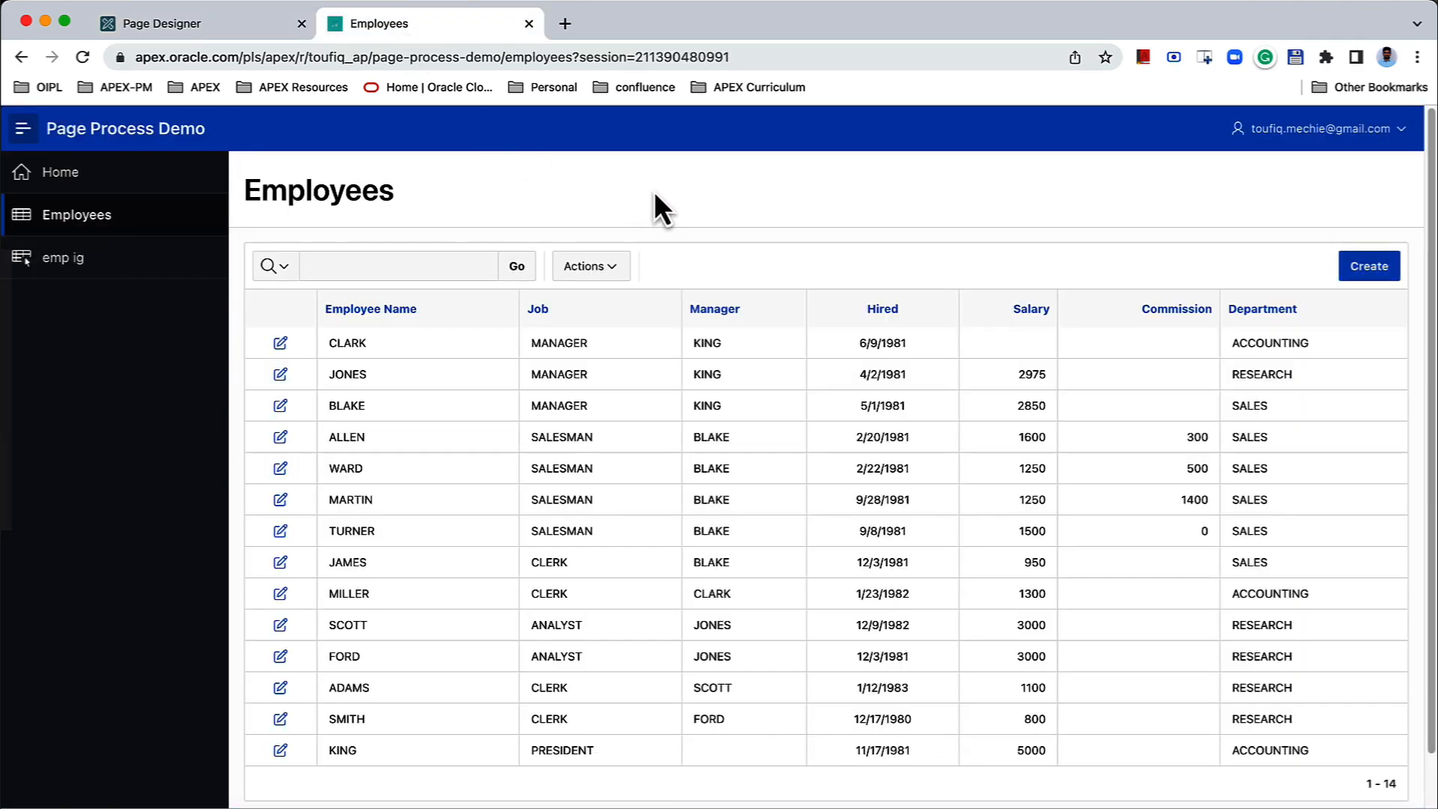
pyautogui.click(1356, 272)
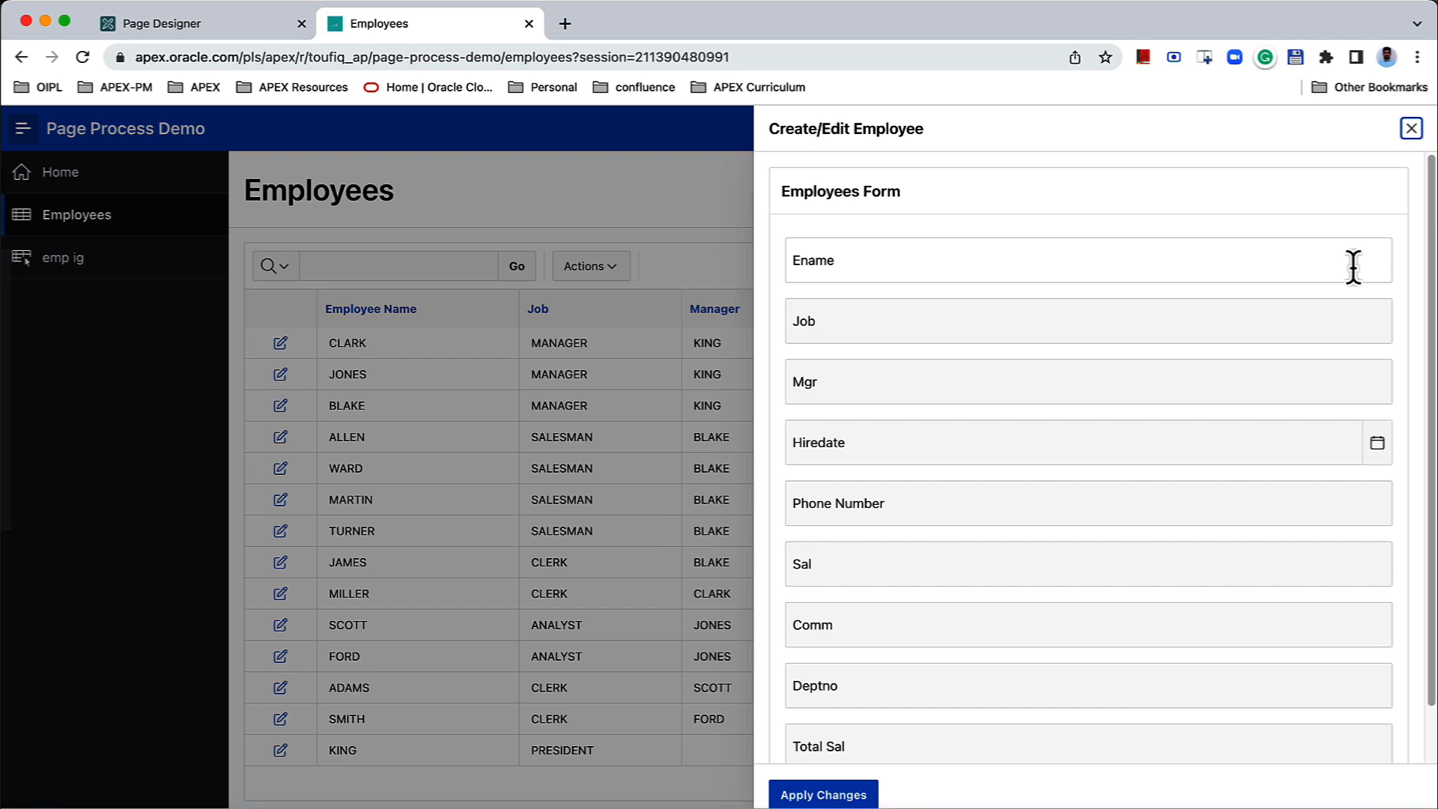
pyautogui.moveTo(49, 365)
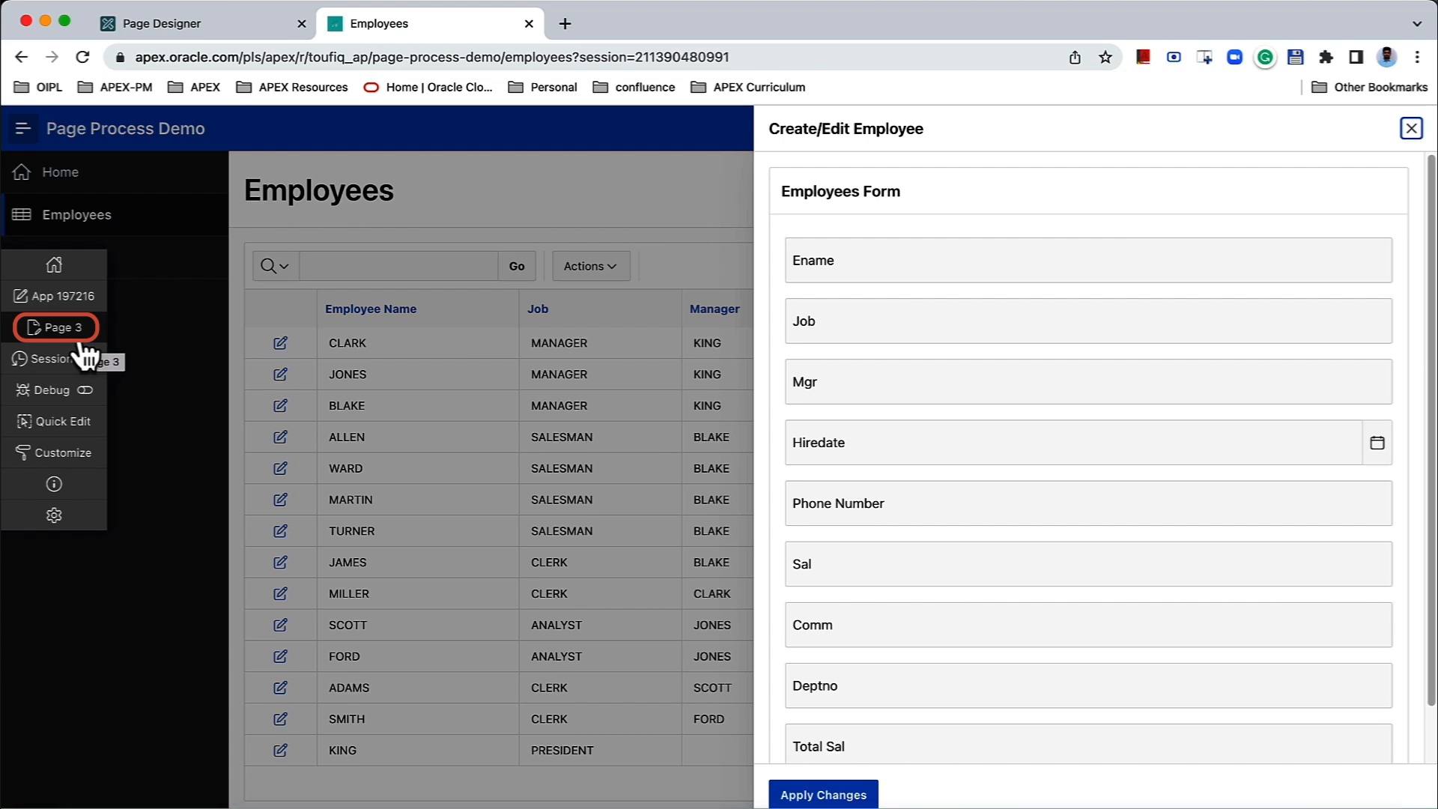
# Step: Return to Page Designer and examine the available execution points of the page 3 branch
pyautogui.click(182, 24)
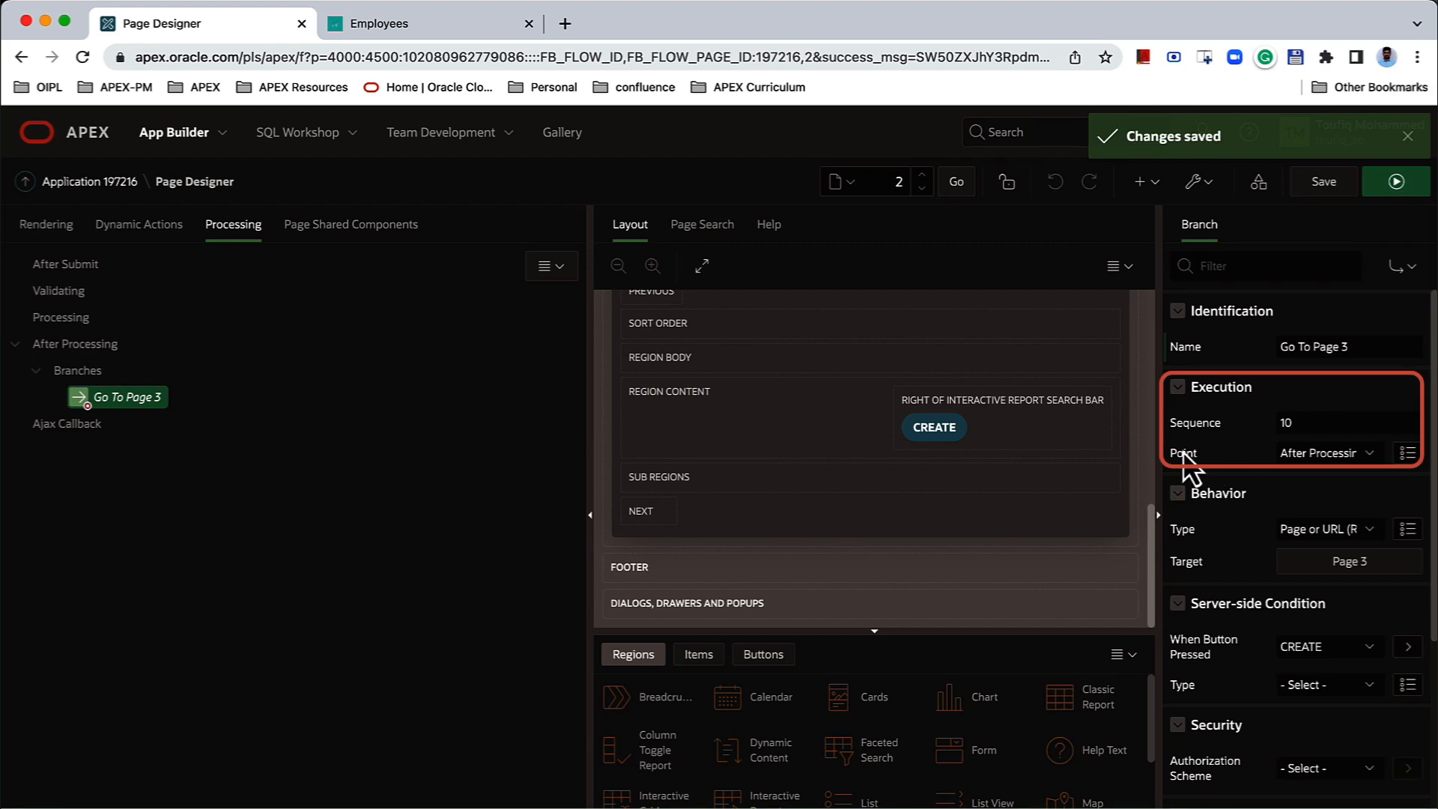
pyautogui.click(1295, 456)
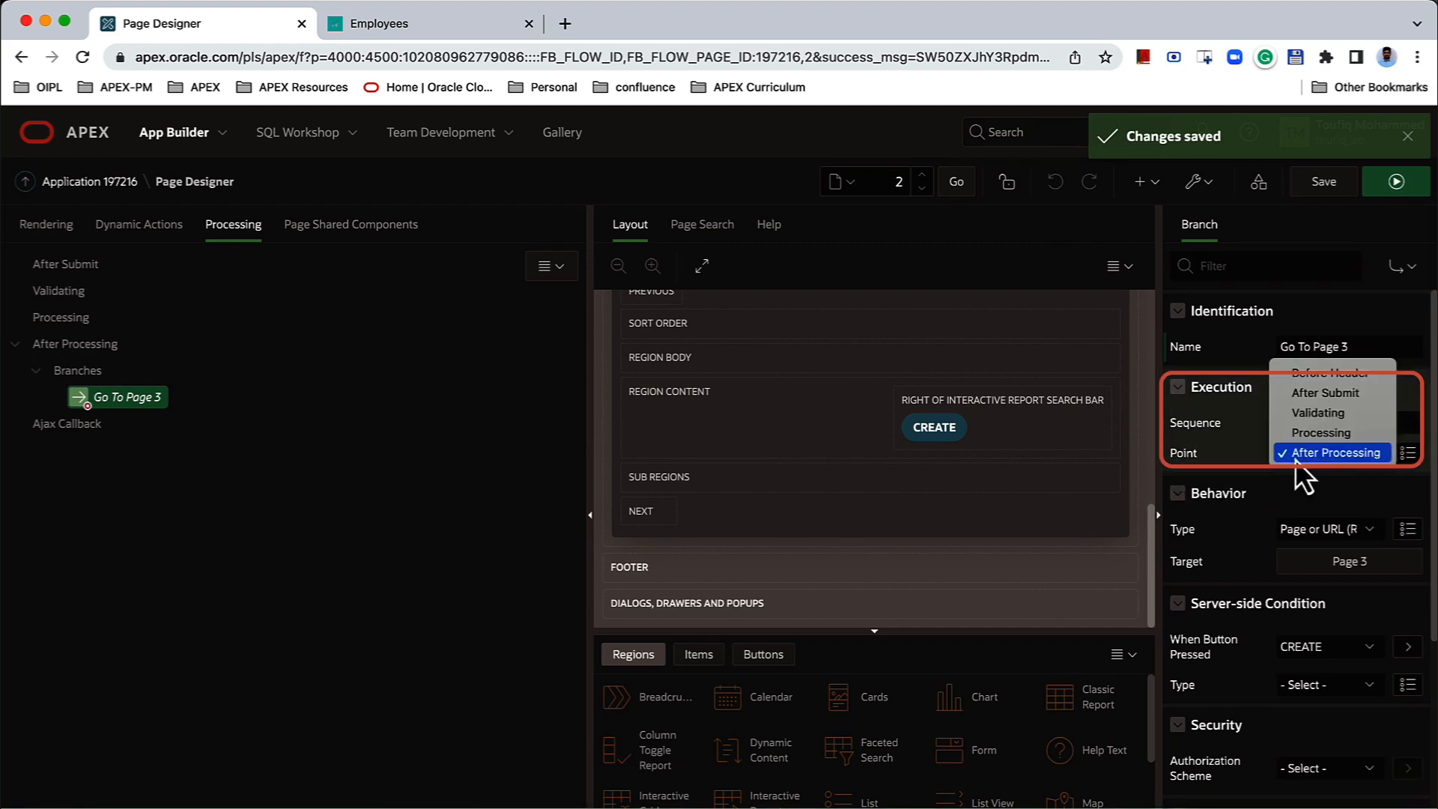